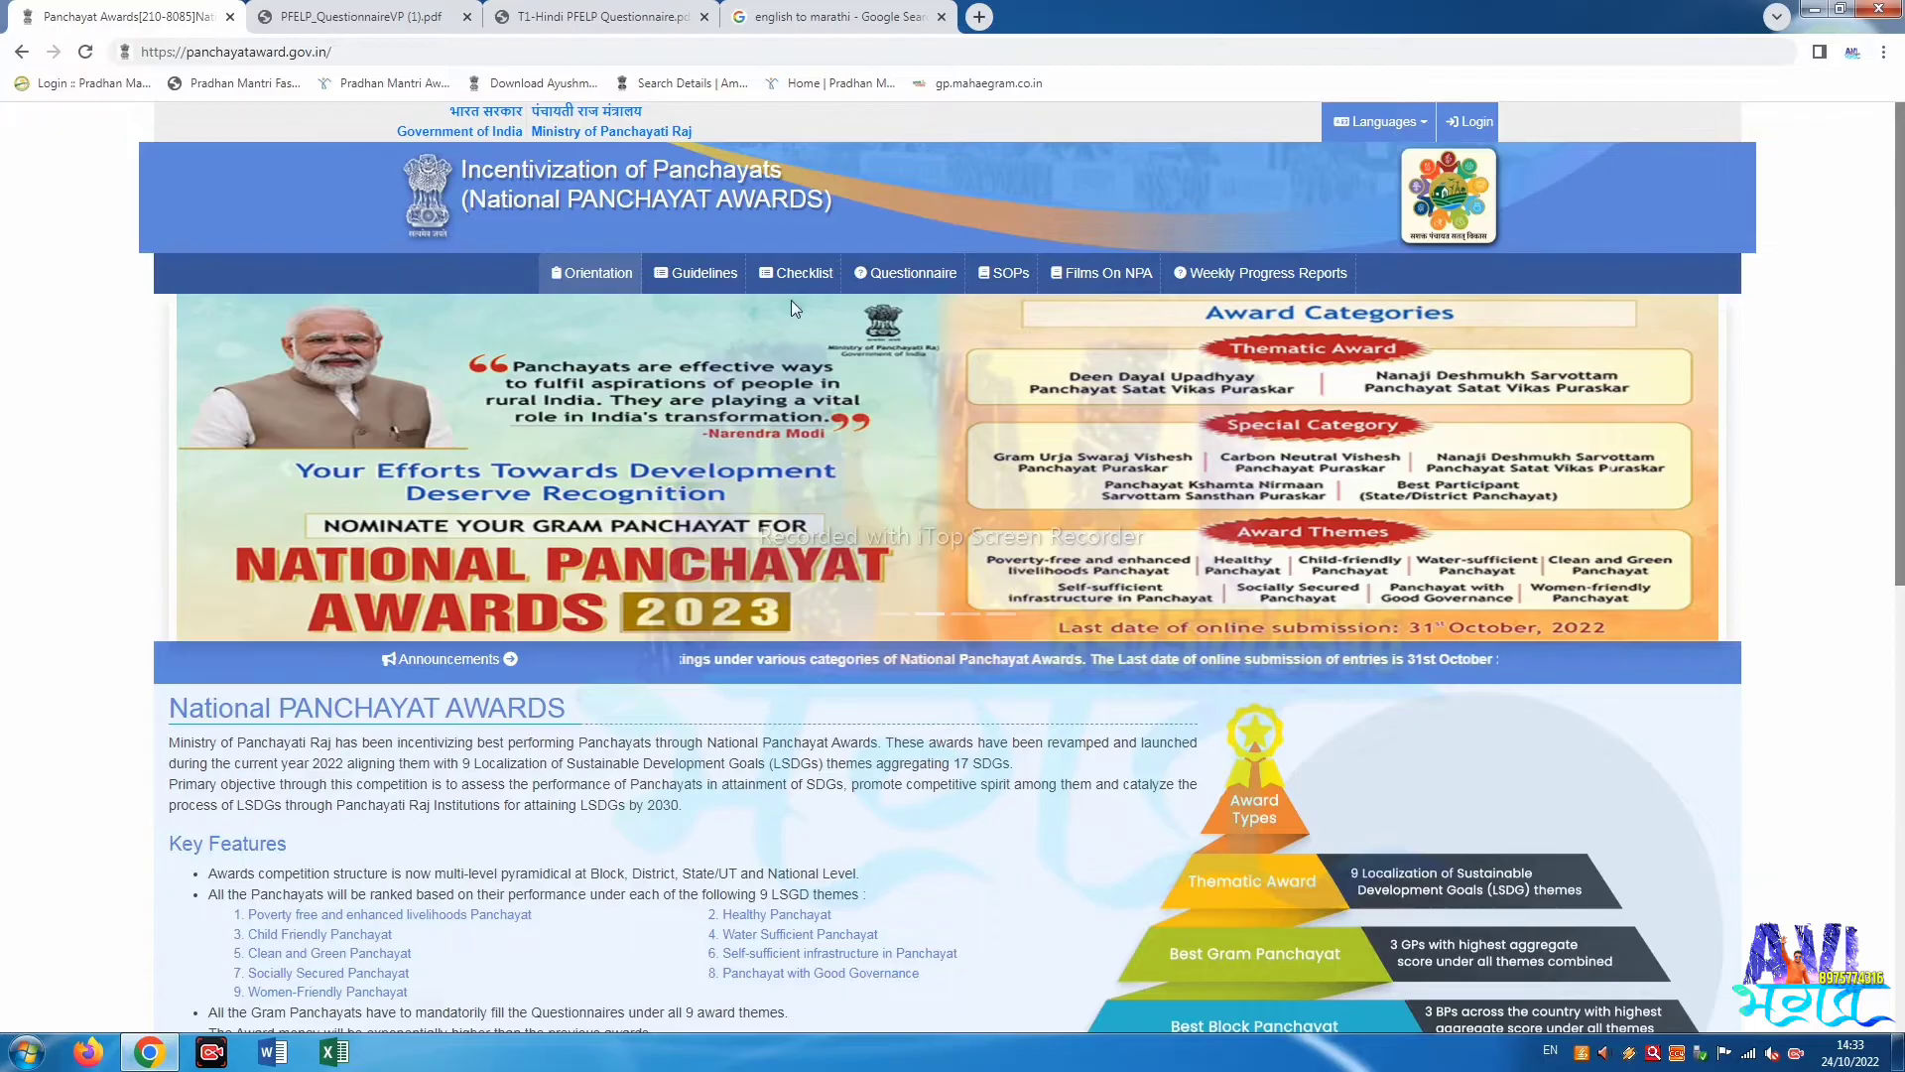
Sign in to the National Panchayat Awards portal with the prefilled credentials and the captcha code, and submit the preselected assigned unit.
scroll(784, 317, down, 9)
scroll(753, 527, up, 9)
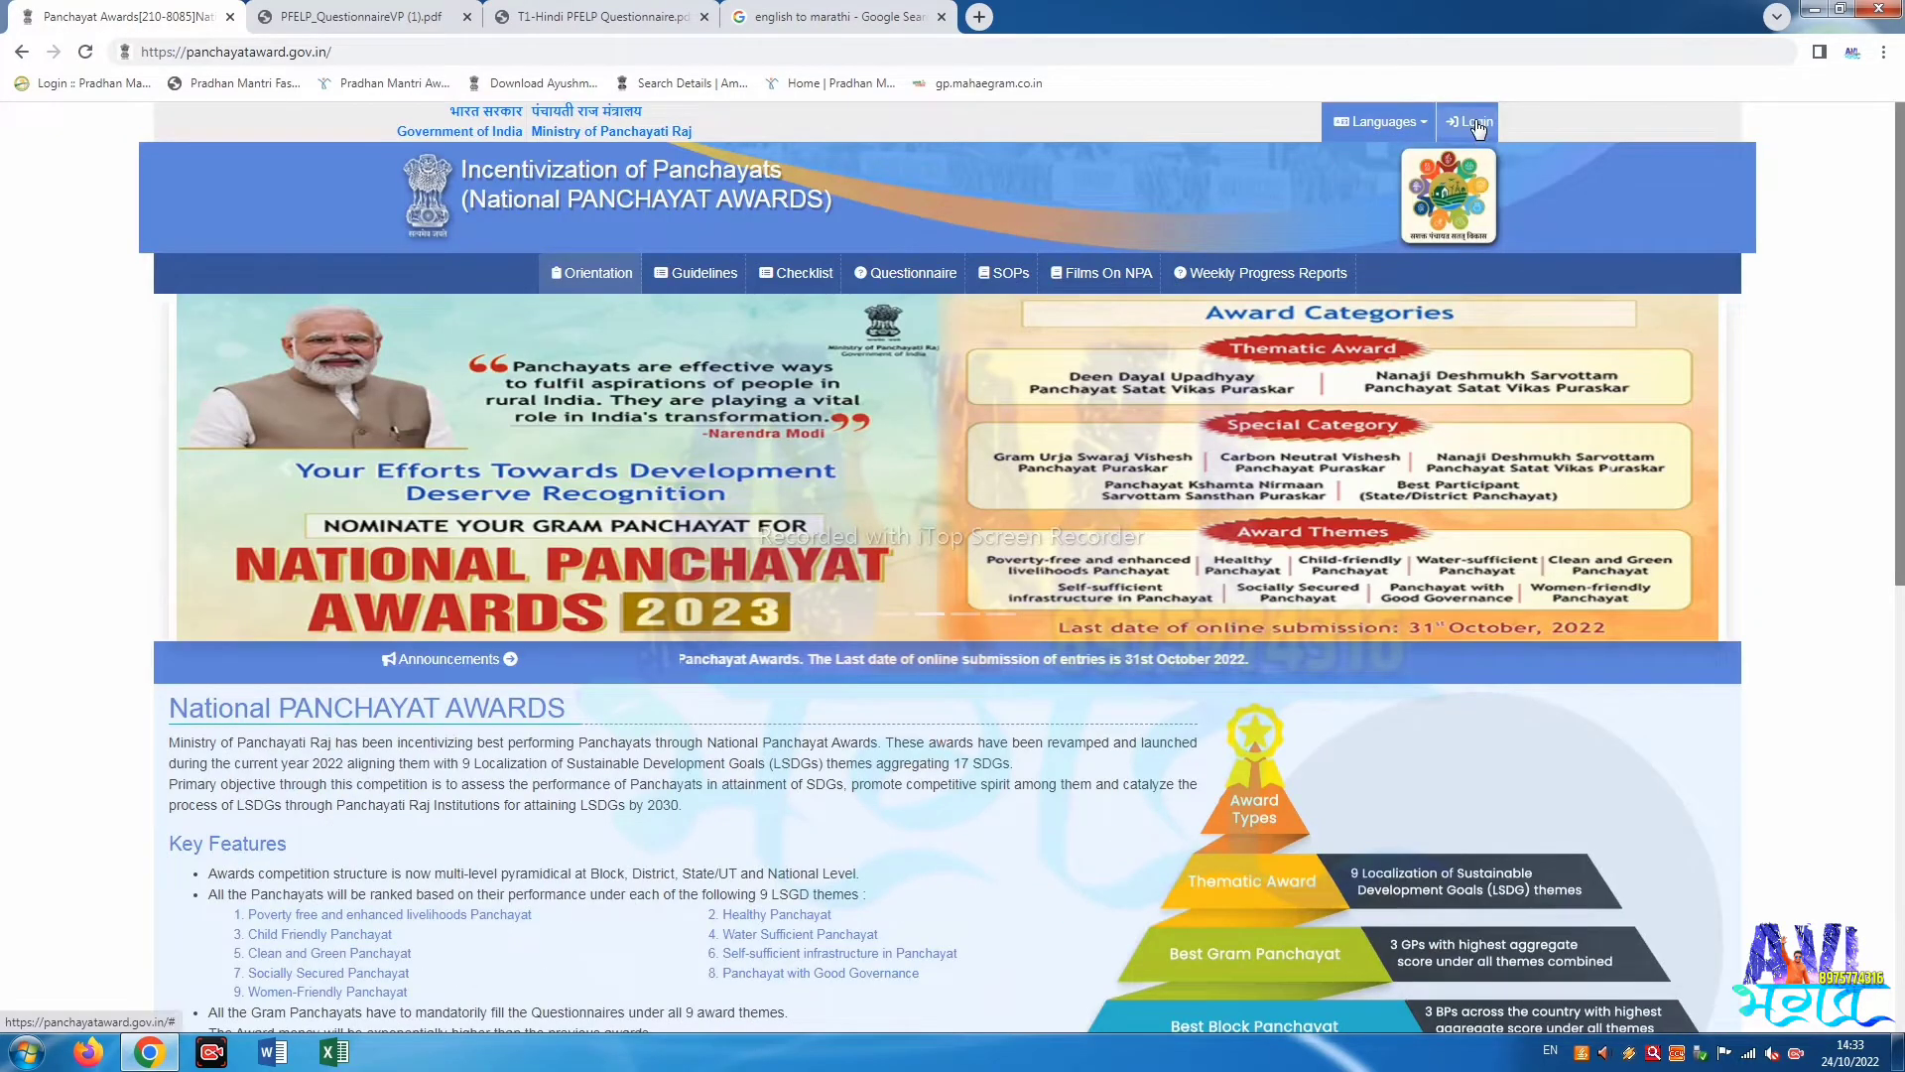
click(1473, 122)
click(1471, 122)
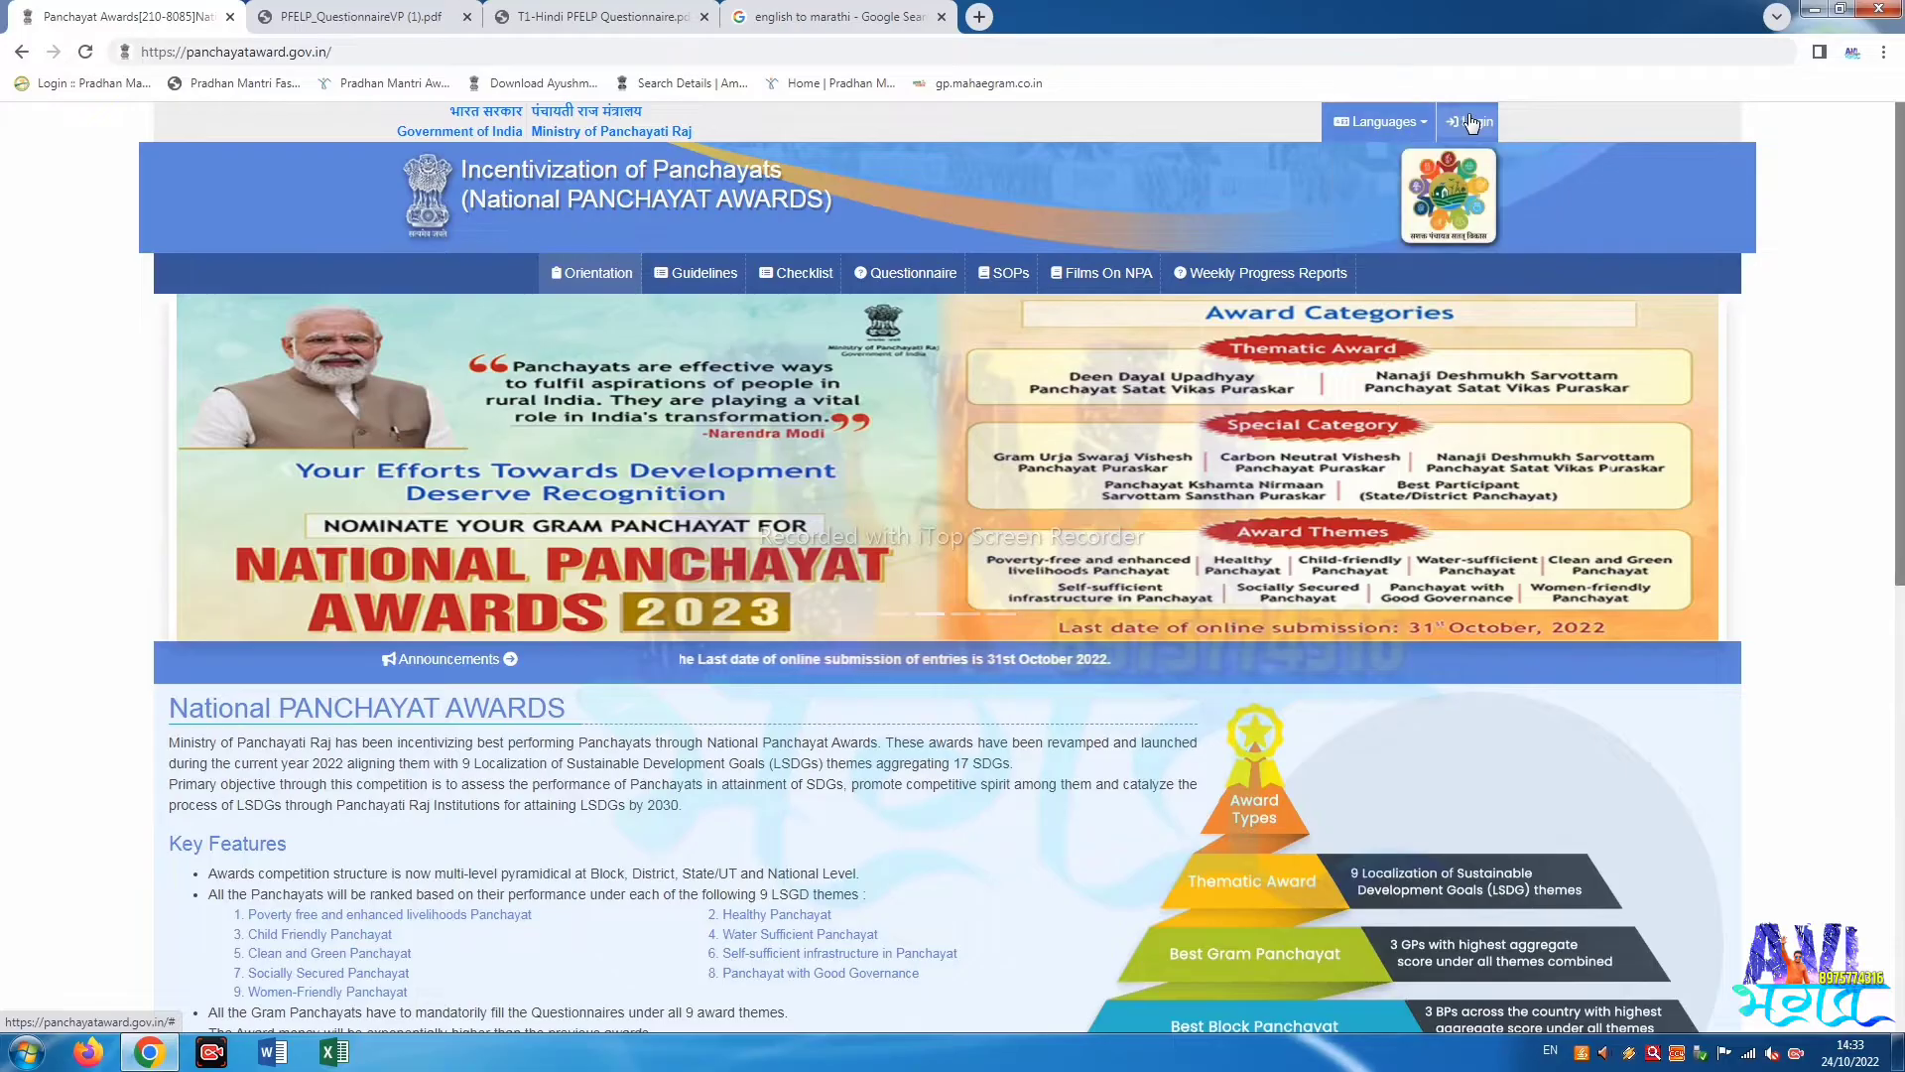
click(1472, 122)
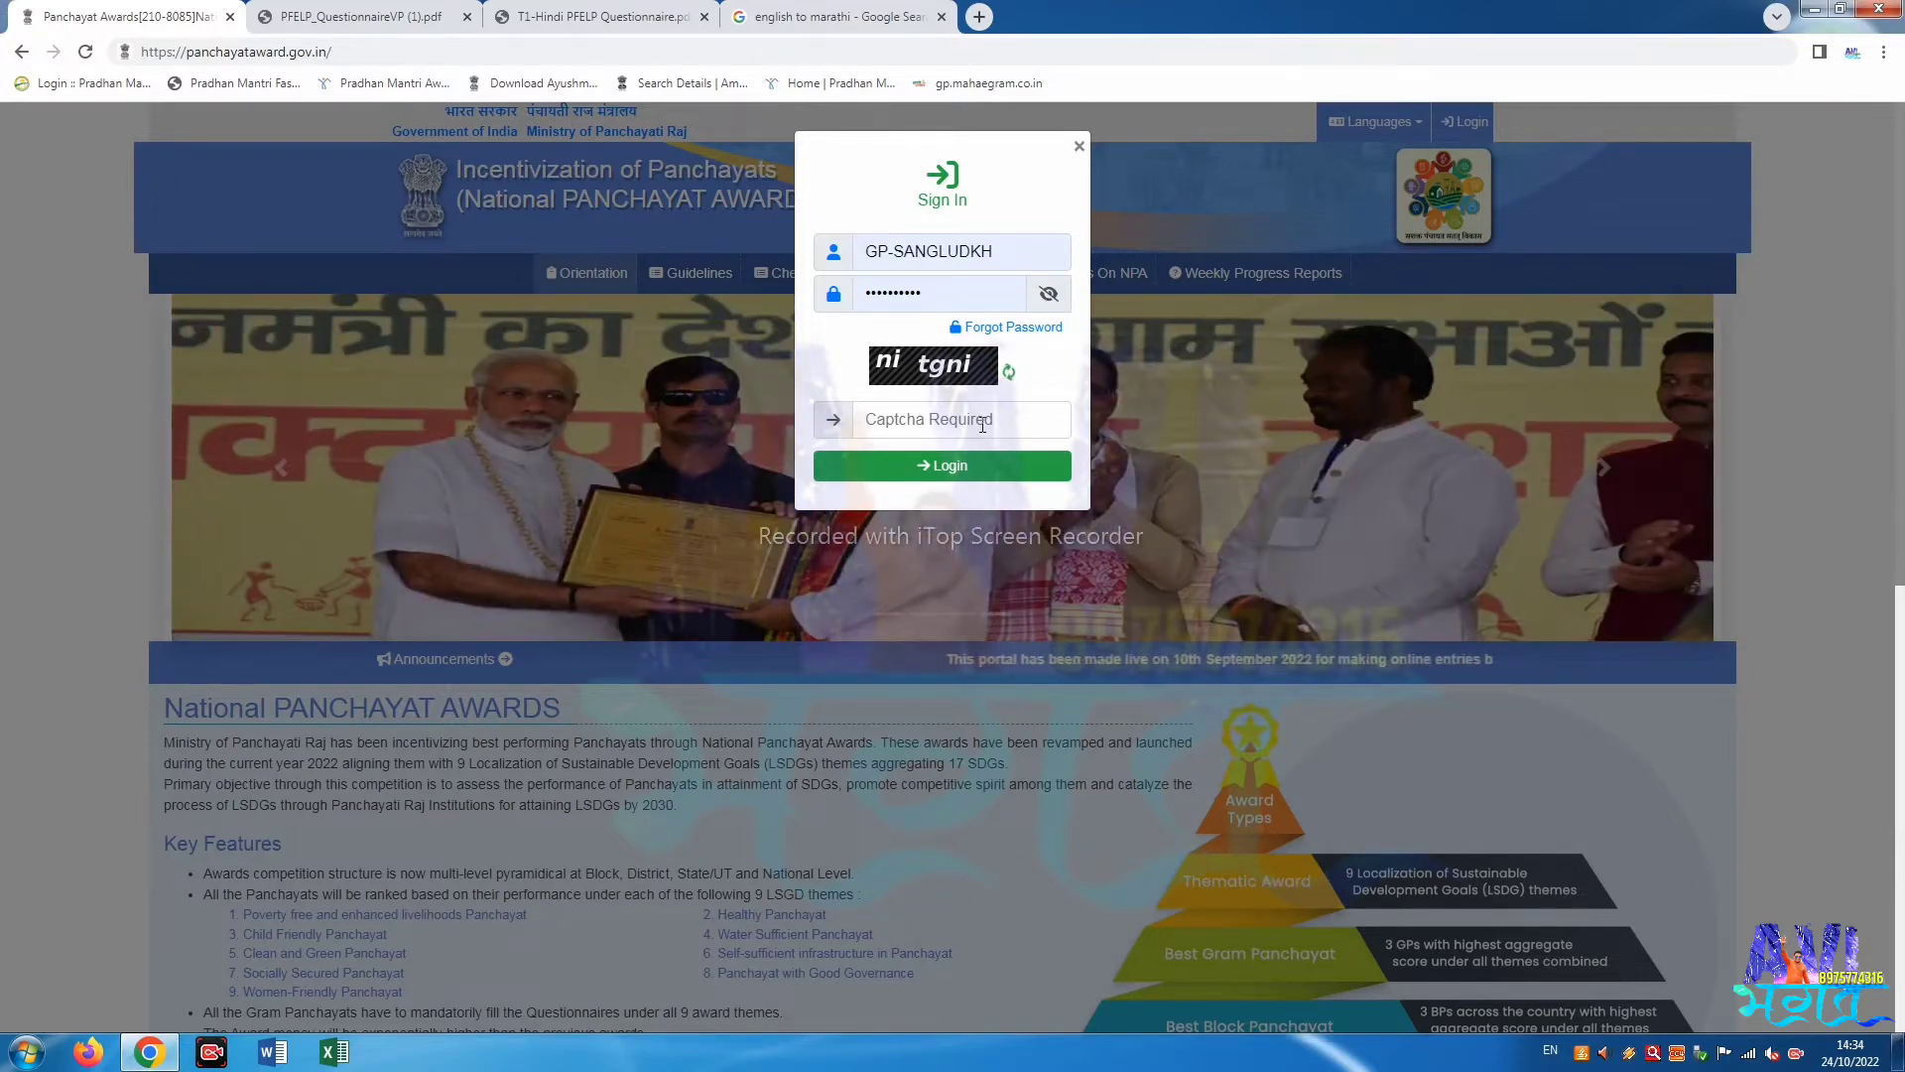
click(983, 425)
text(nitg)
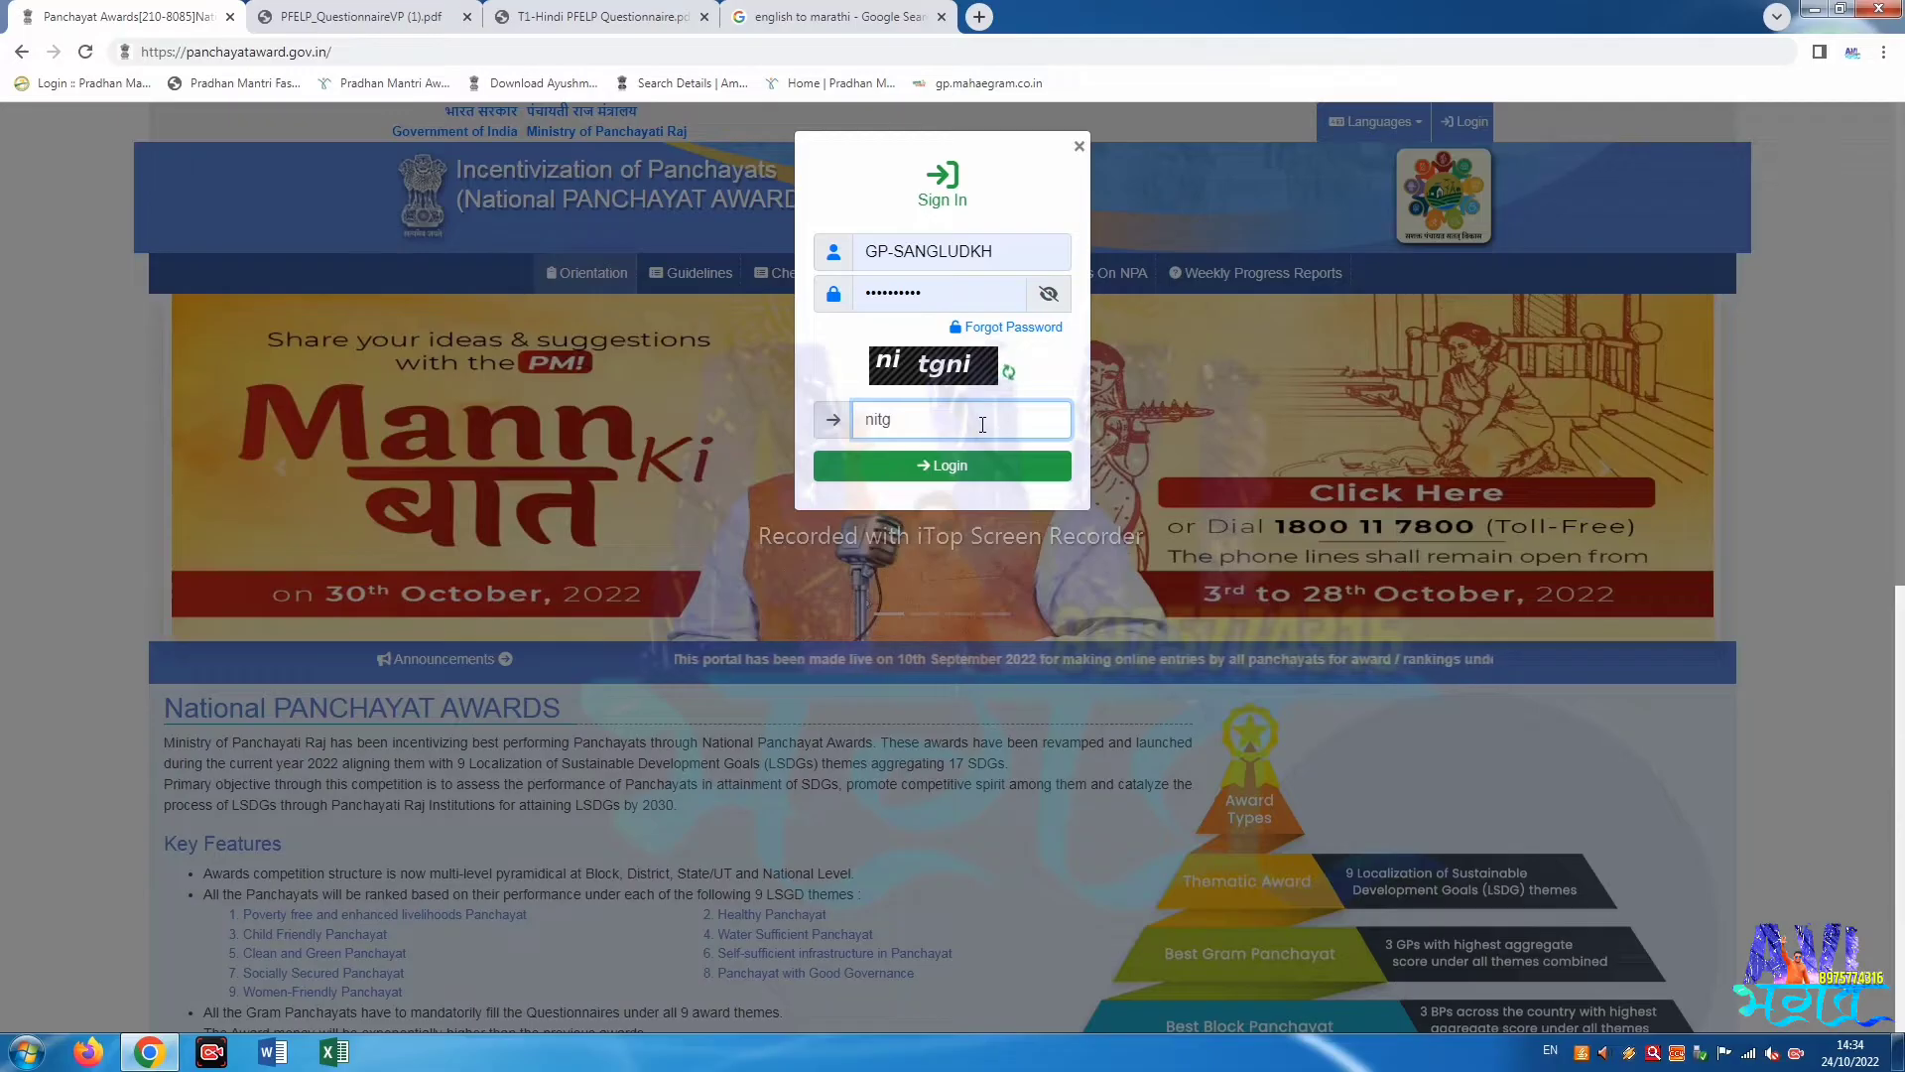
text(ni)
click(939, 470)
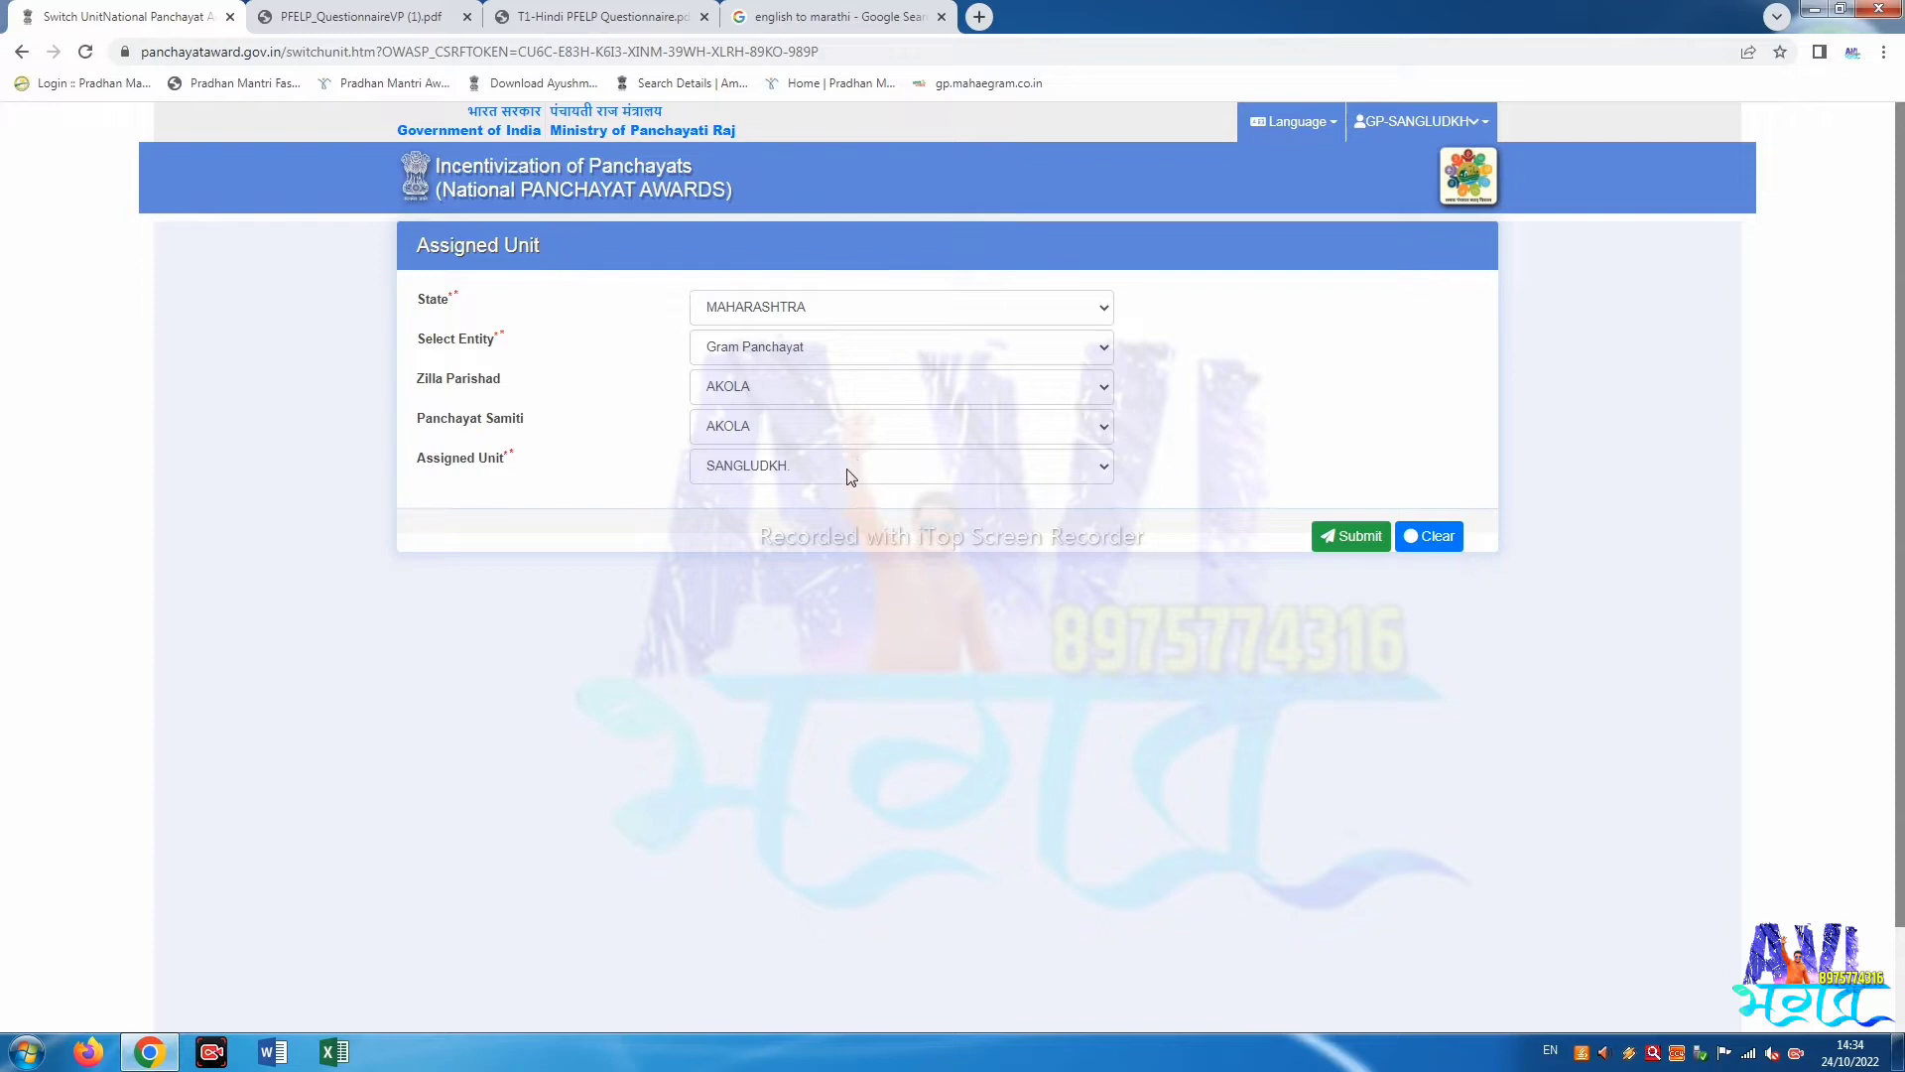
click(1359, 536)
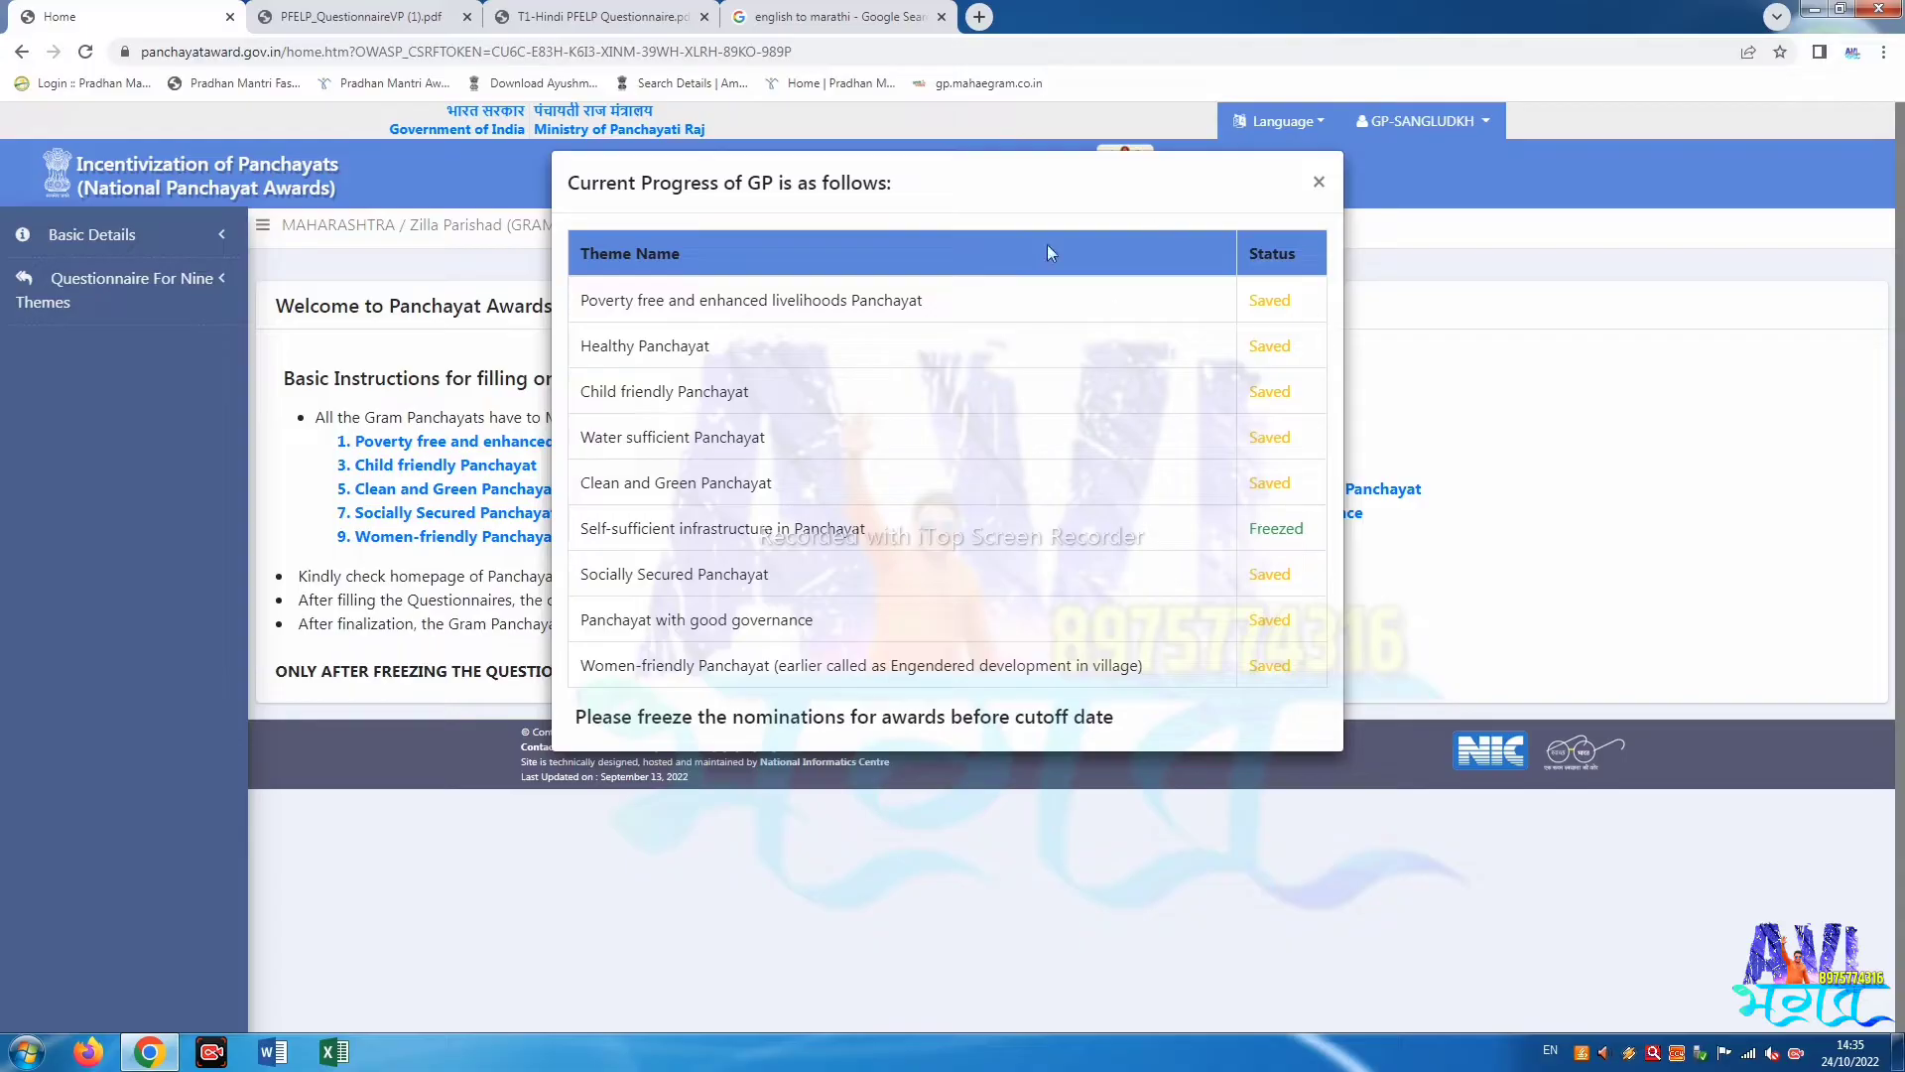
click(1319, 183)
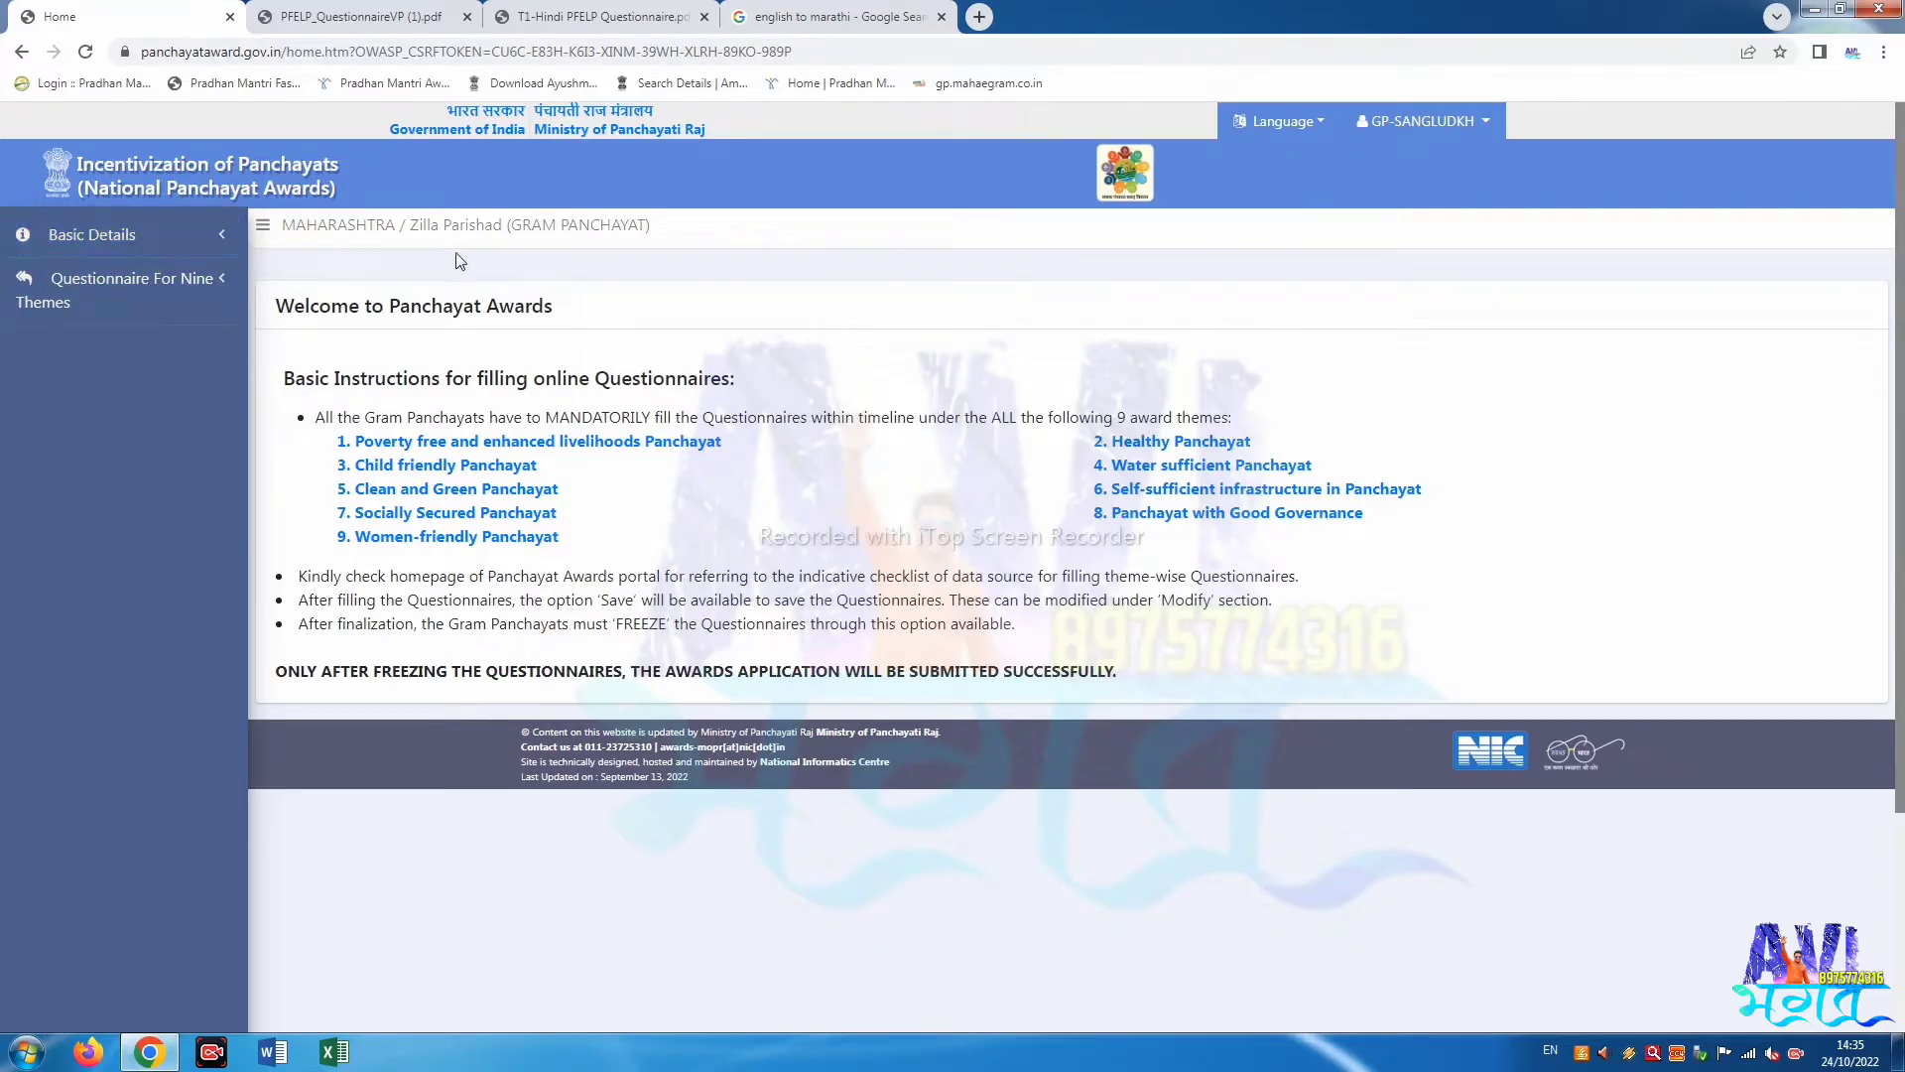
Try to add a new basic details record for the Gram Panchayat.
click(140, 234)
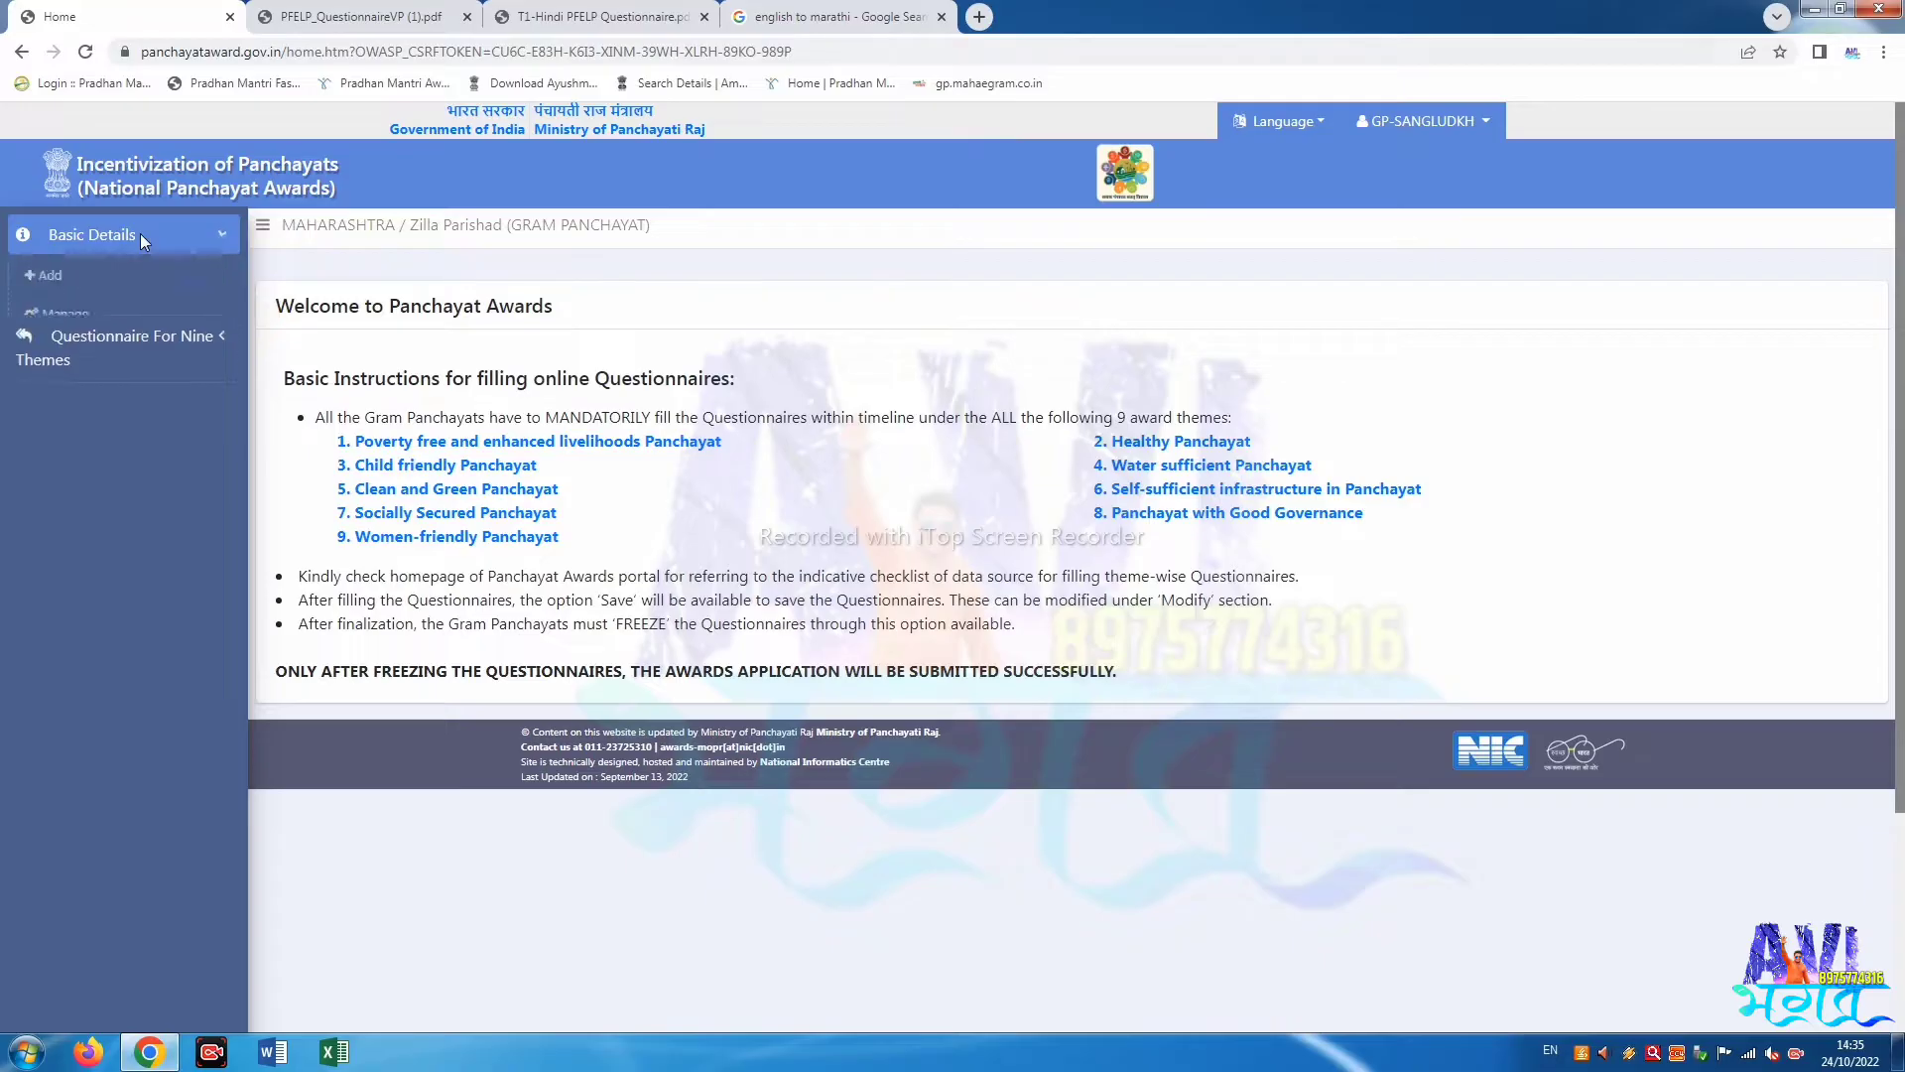
click(51, 277)
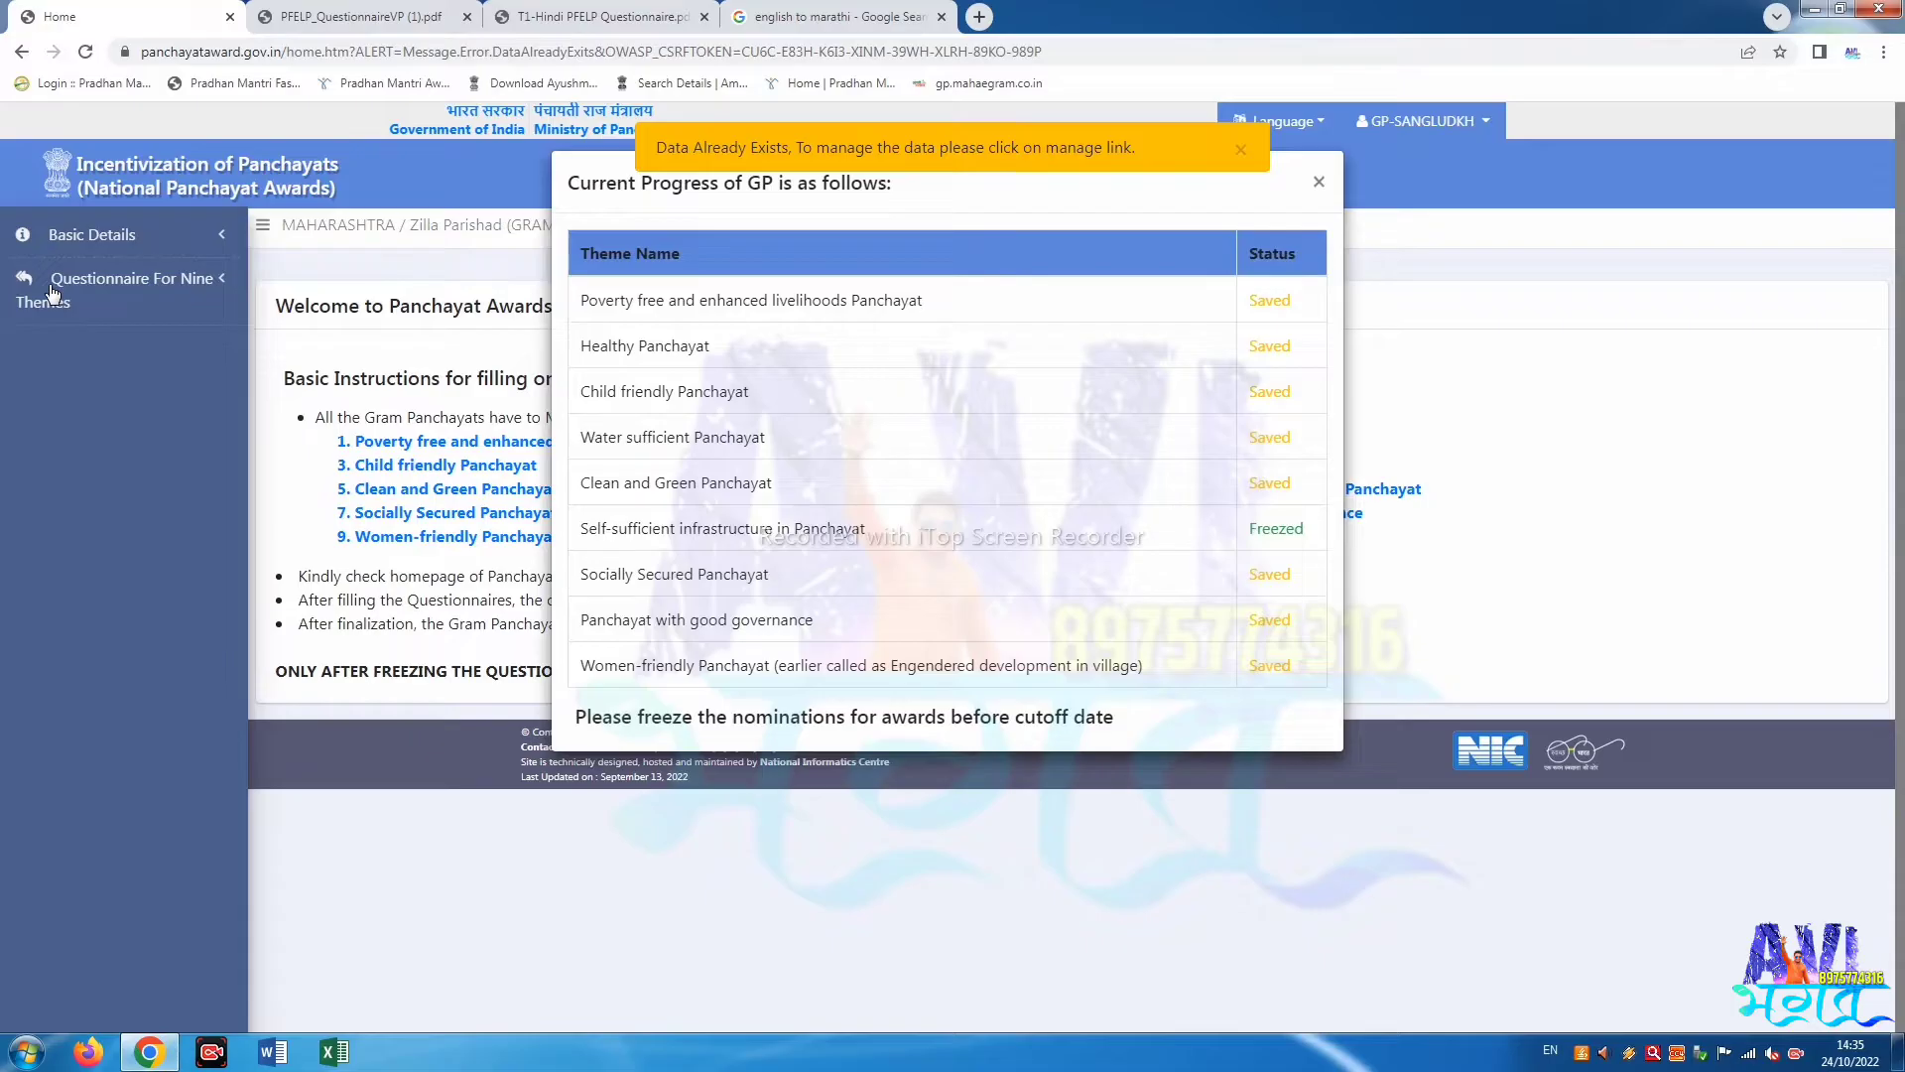
click(1317, 184)
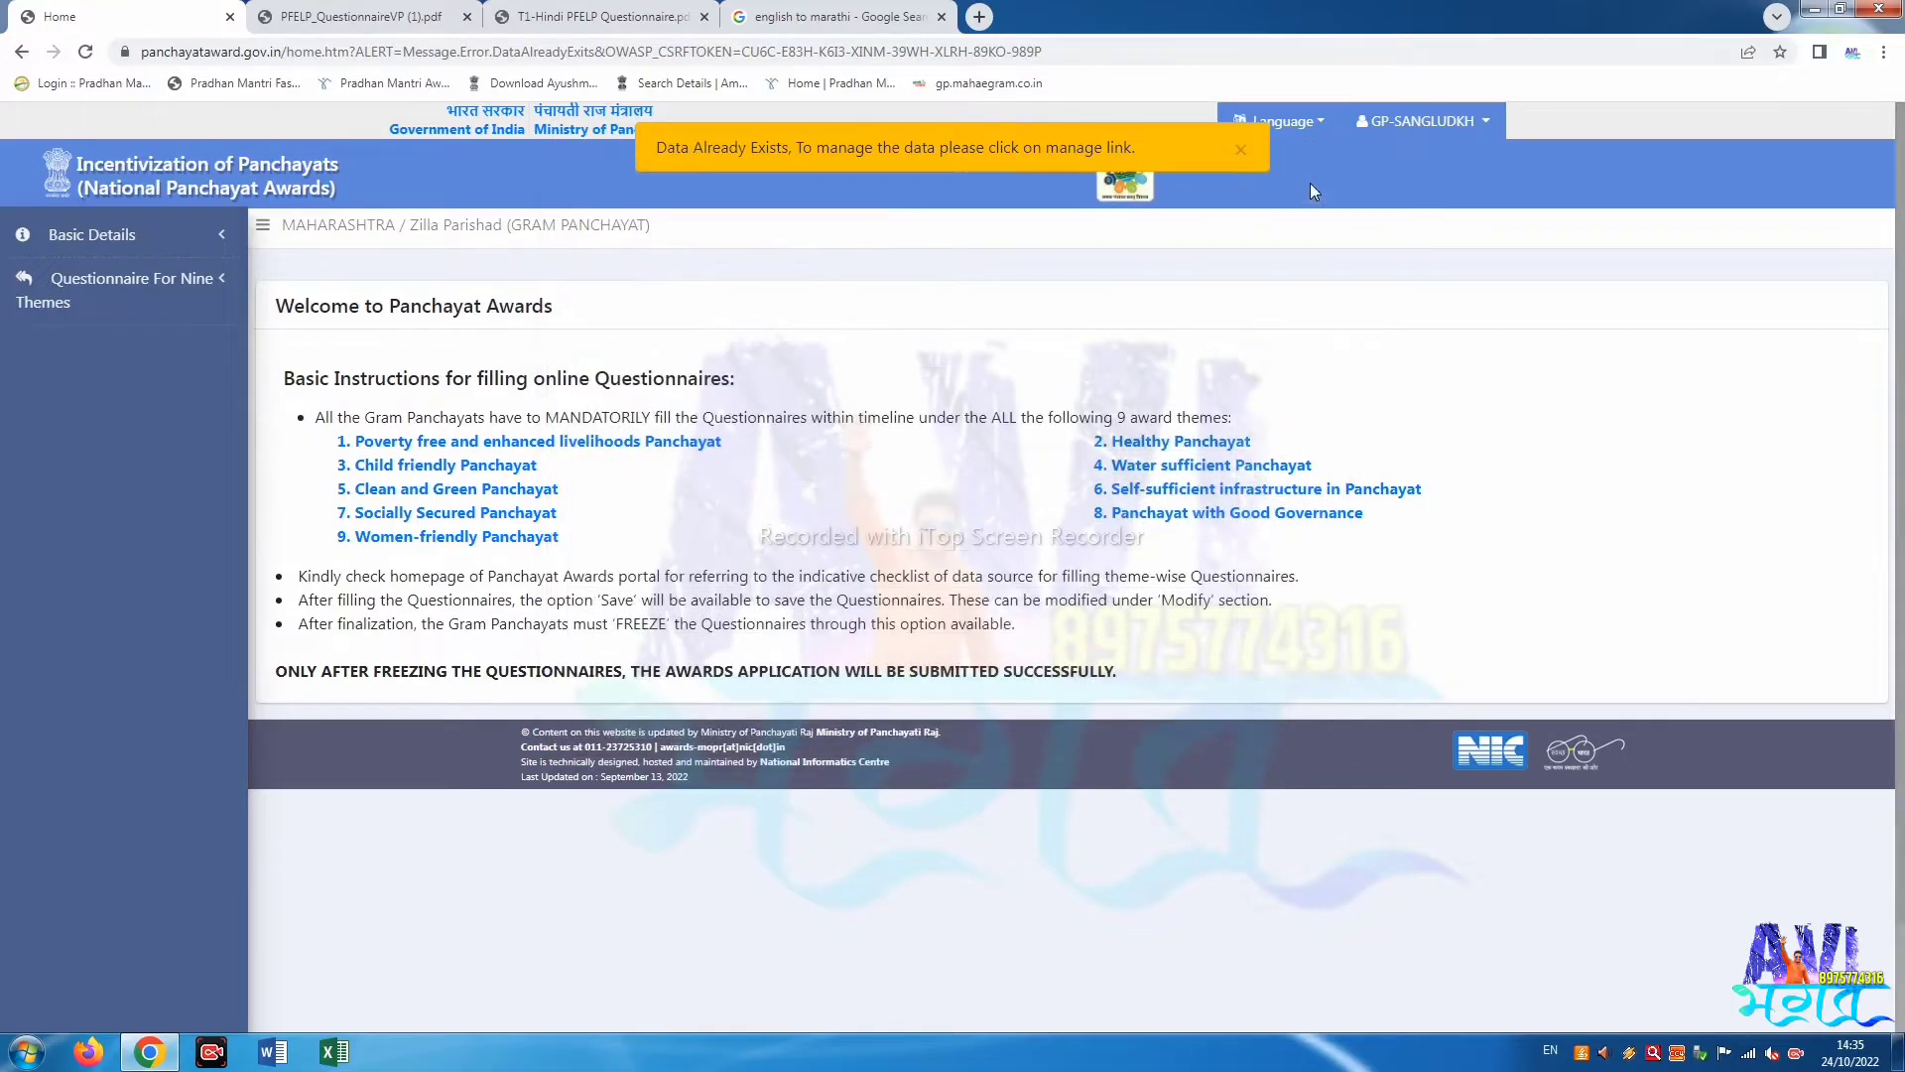
View the saved basic details record and examine its panchayat, address, bank, census population and elected representative sections.
click(91, 234)
click(103, 320)
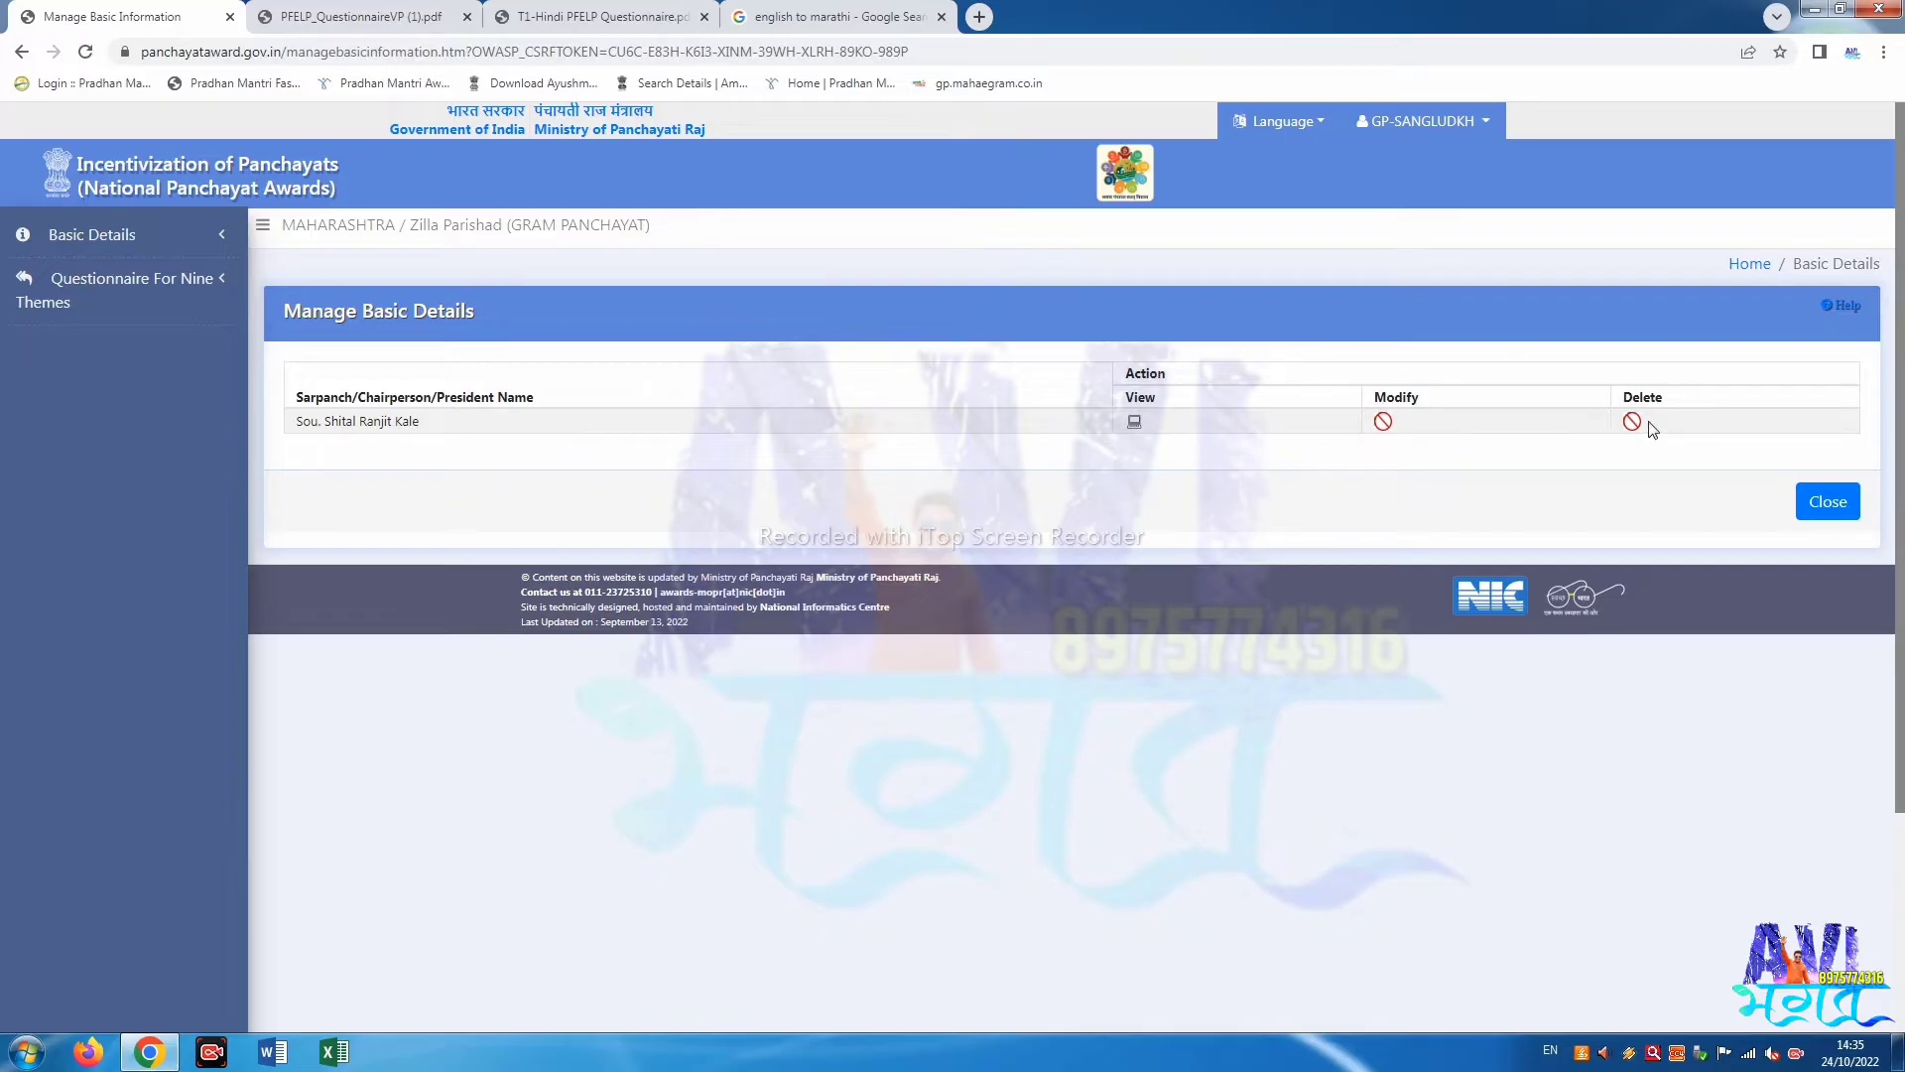
click(1134, 422)
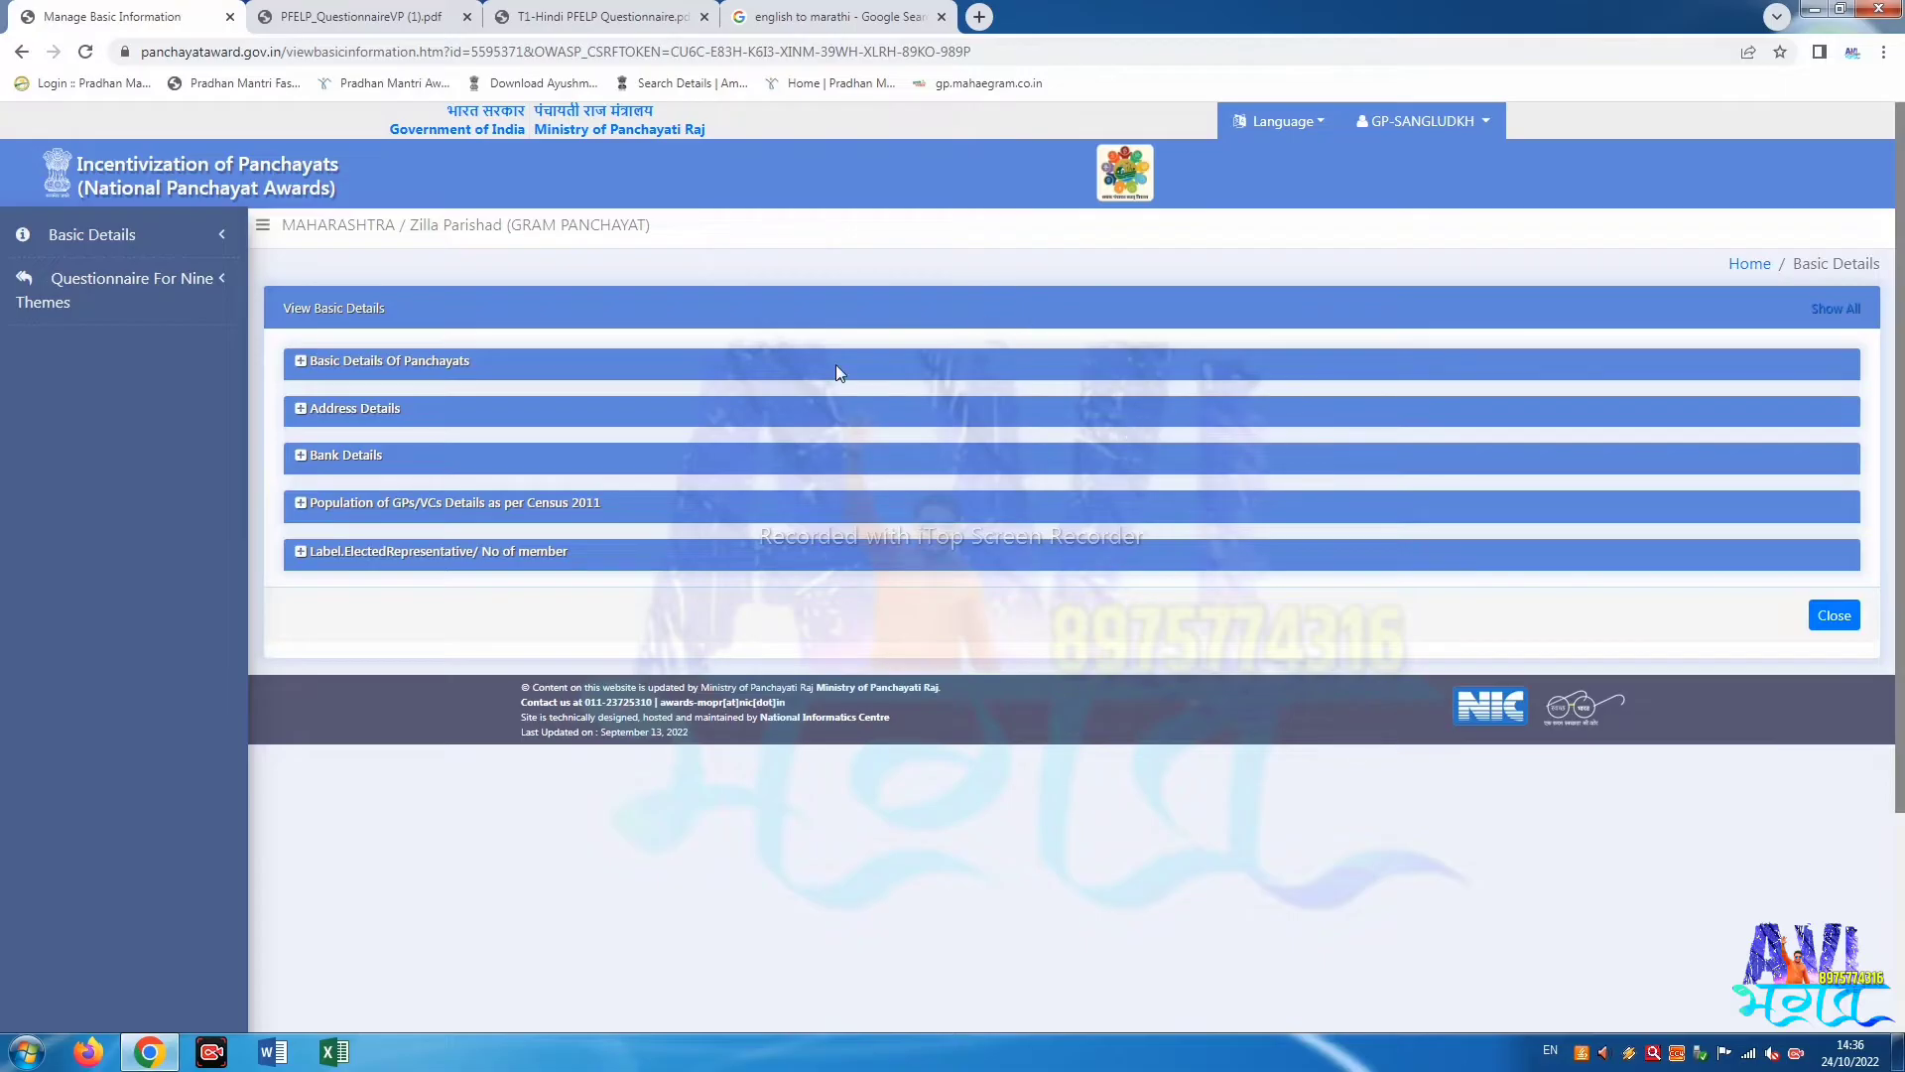
click(330, 360)
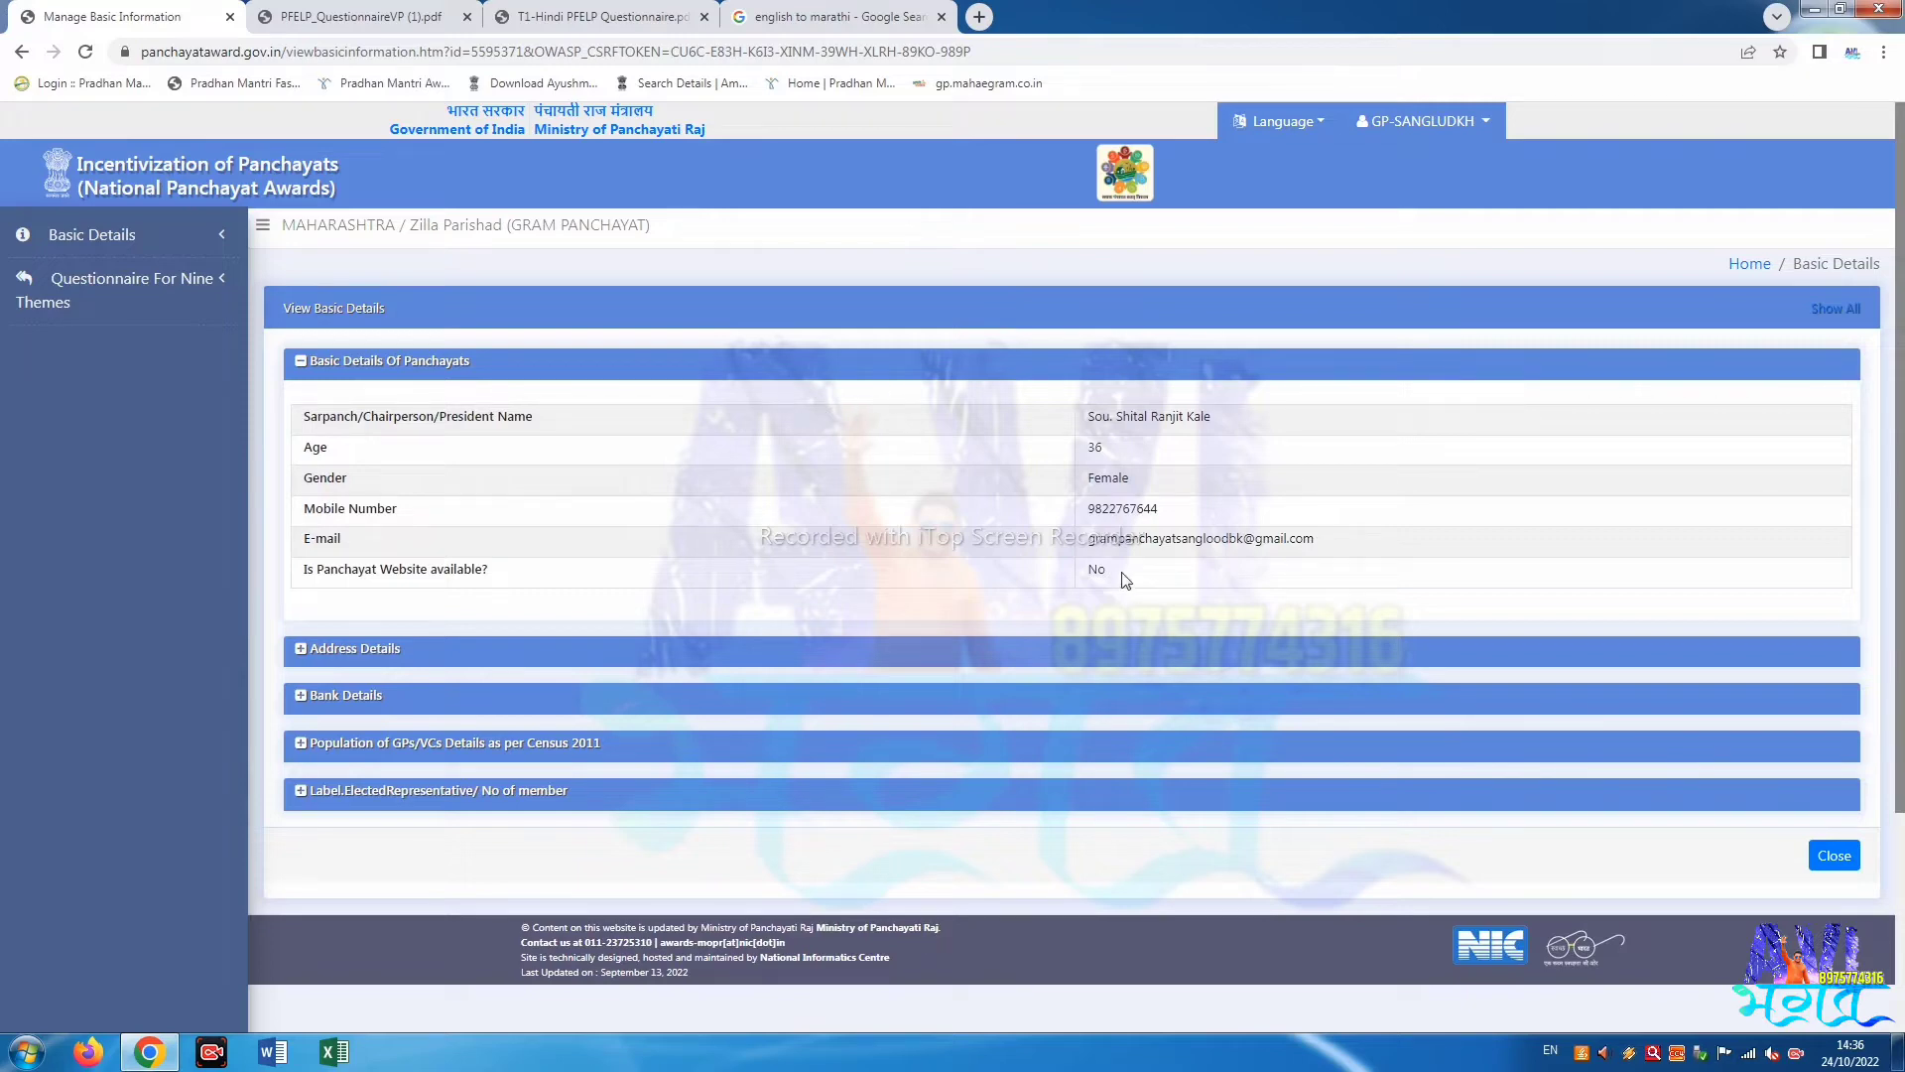
click(342, 650)
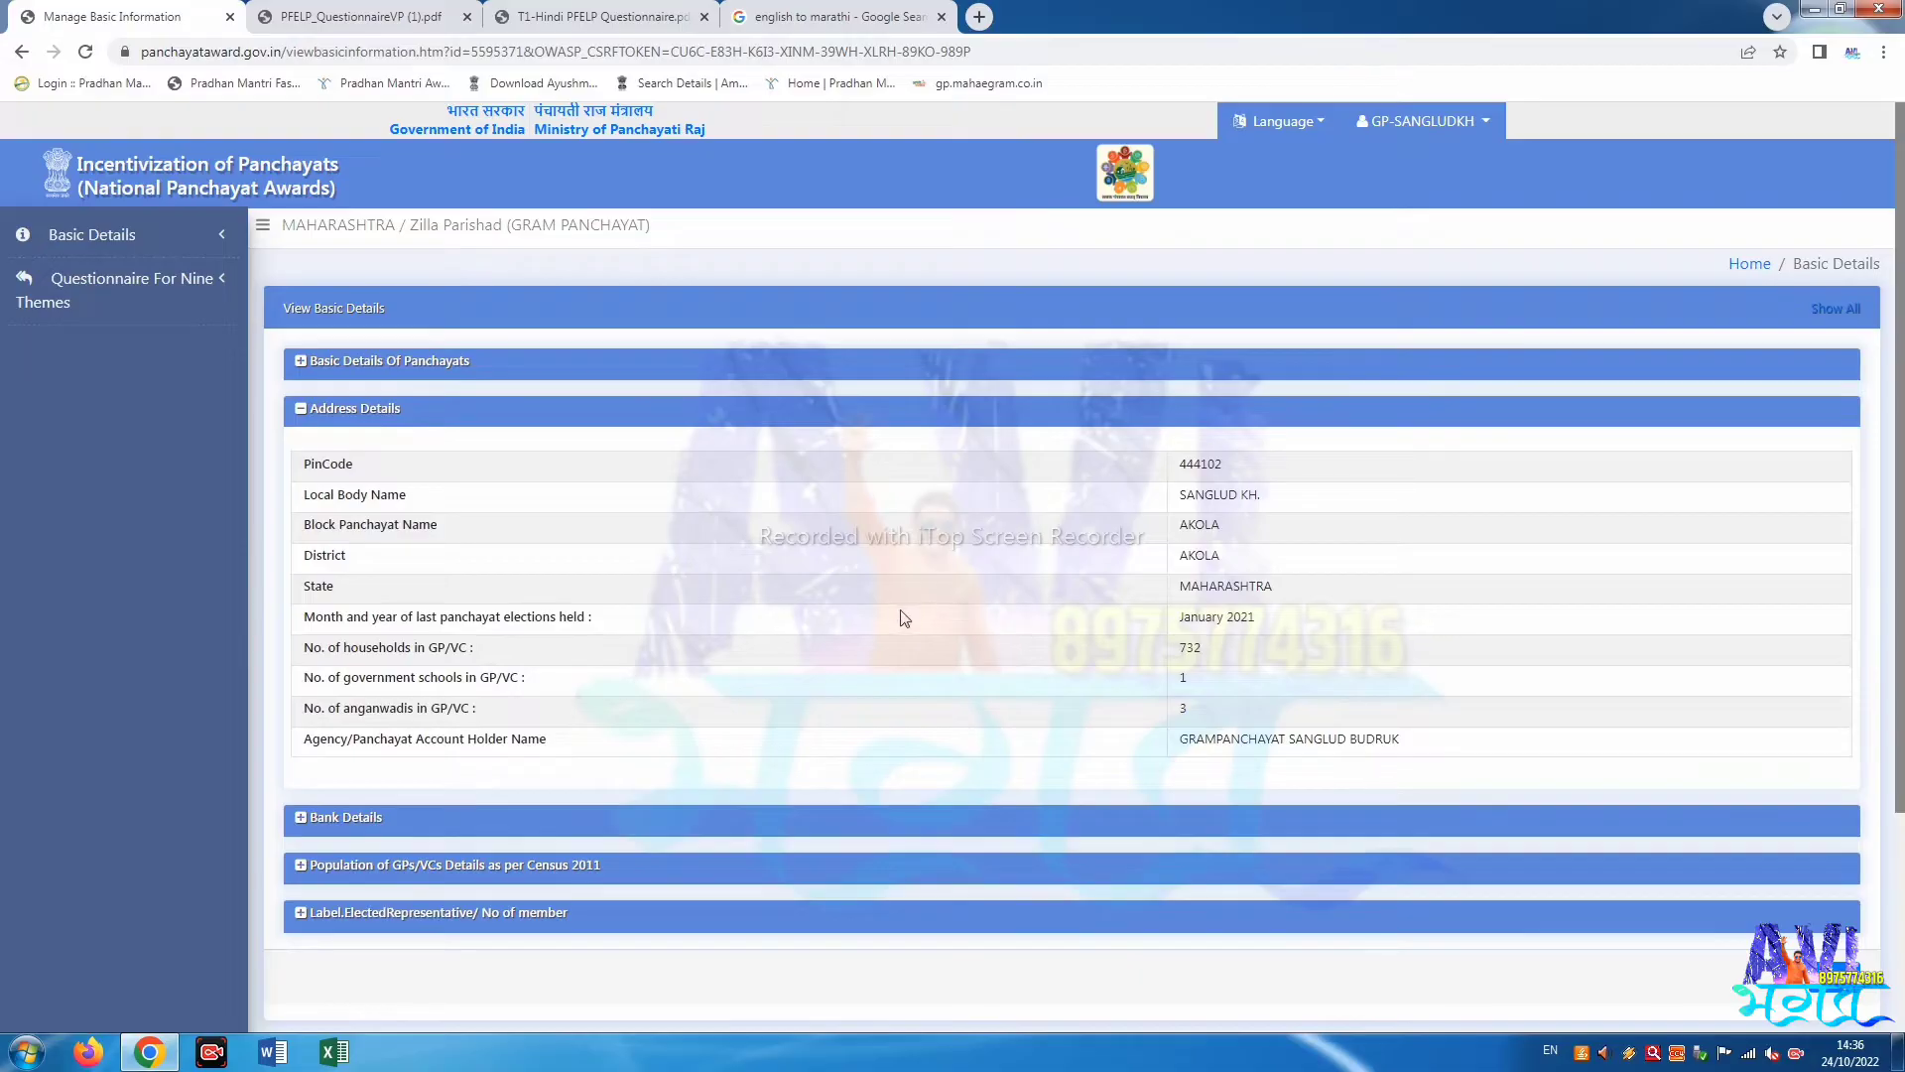
scroll(893, 615, down, 1)
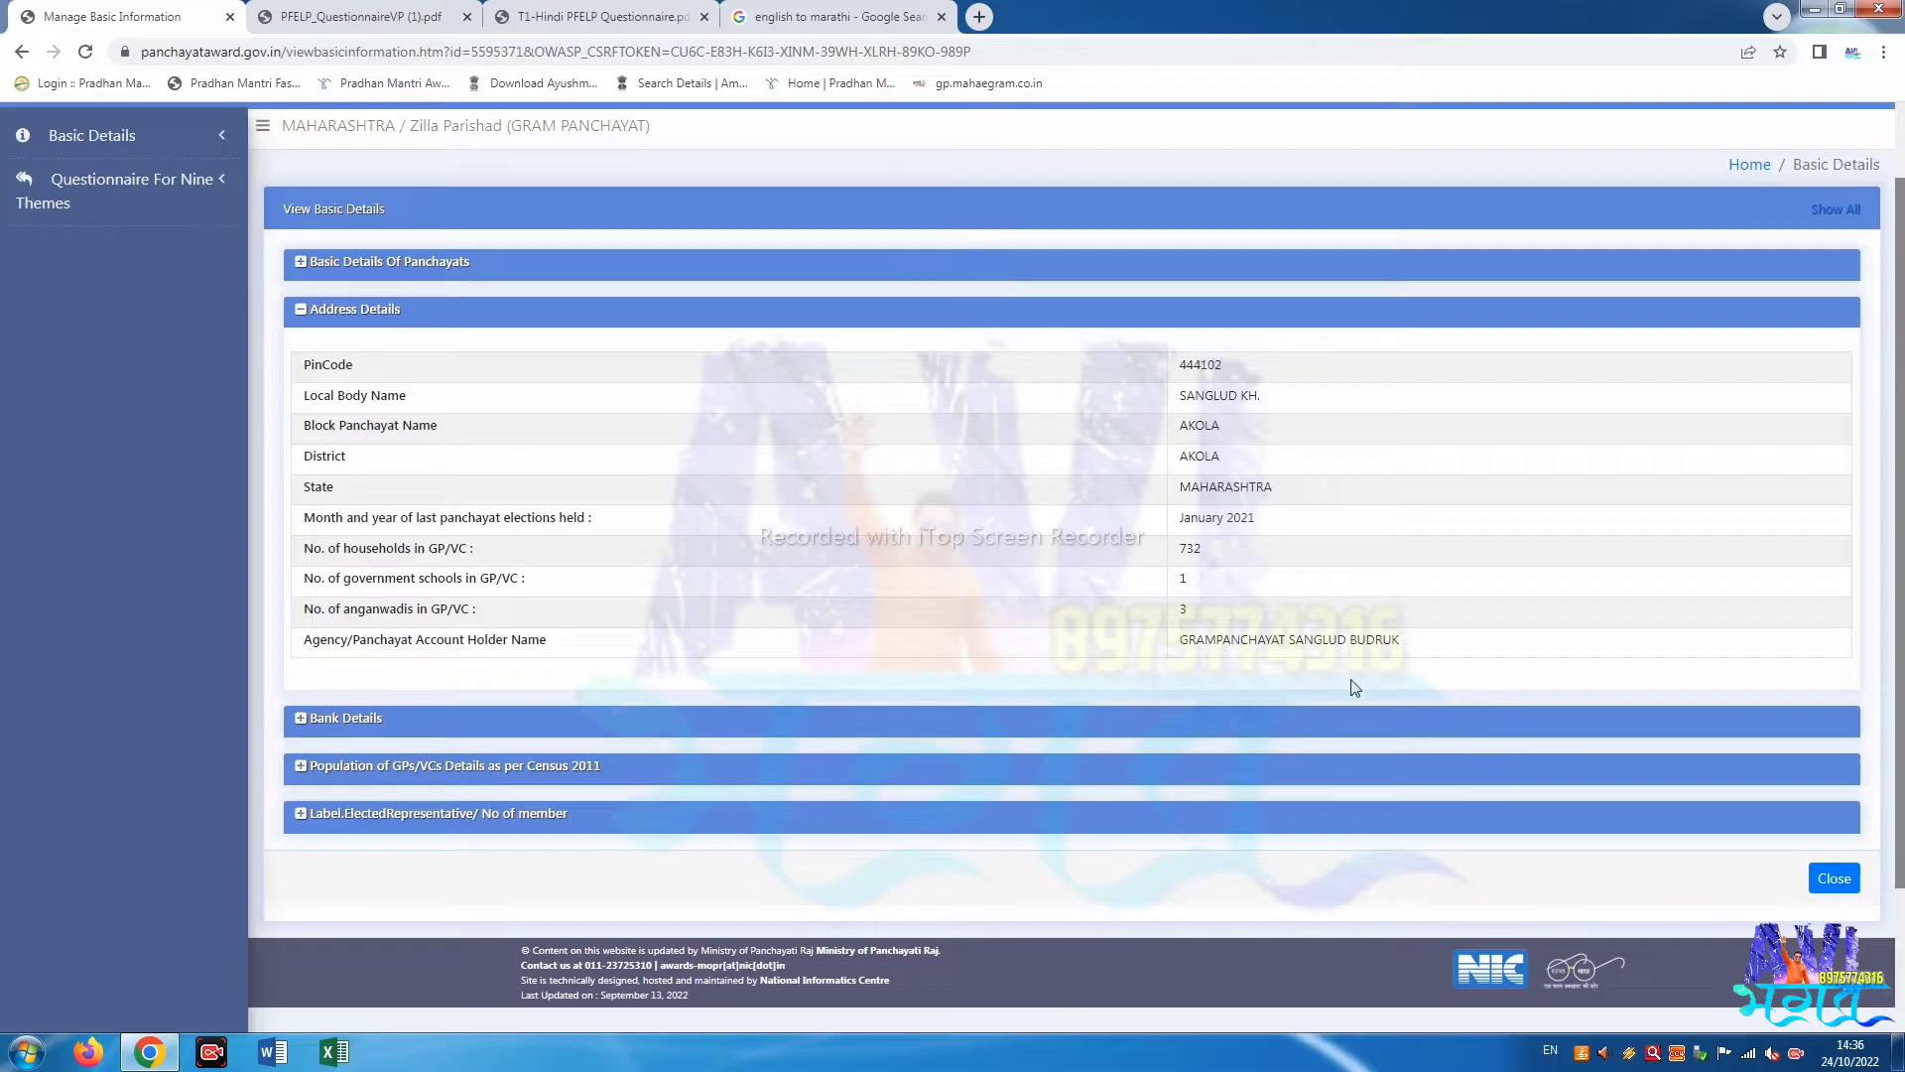
click(288, 717)
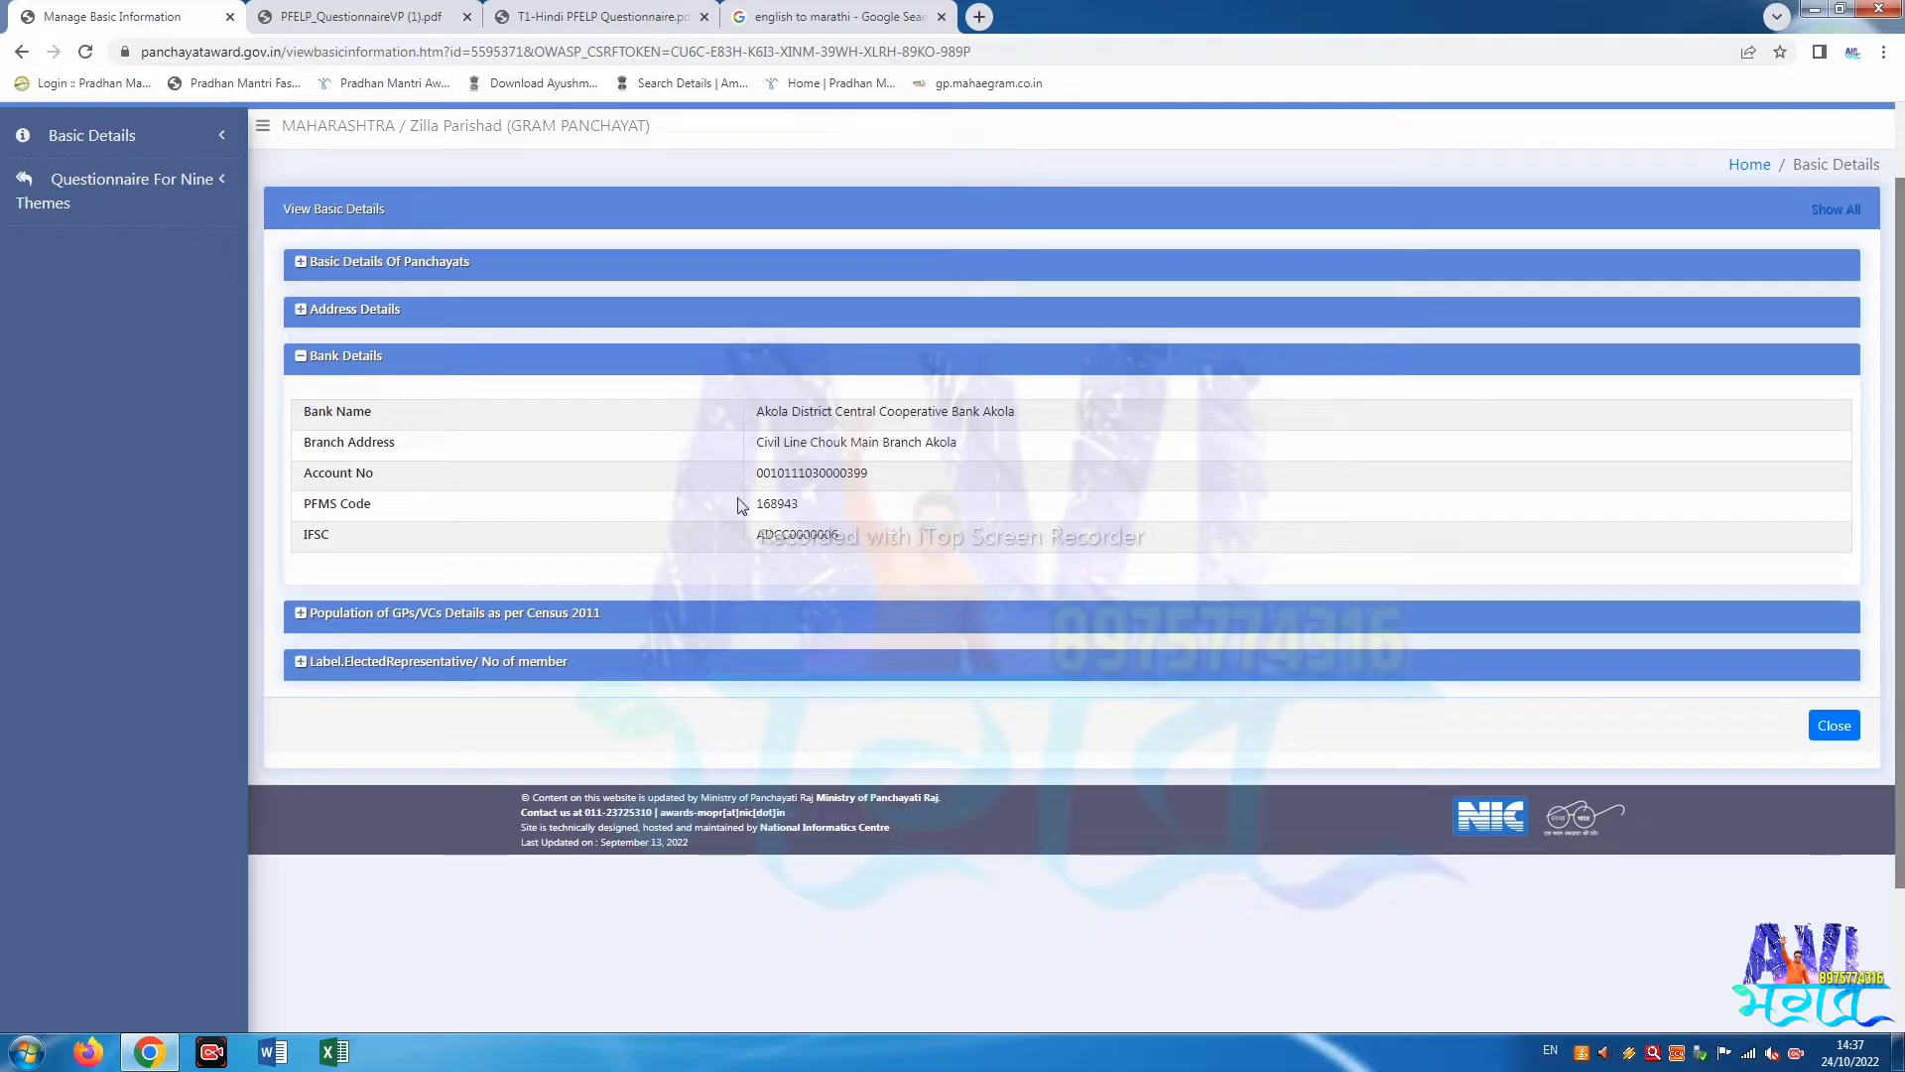
click(328, 357)
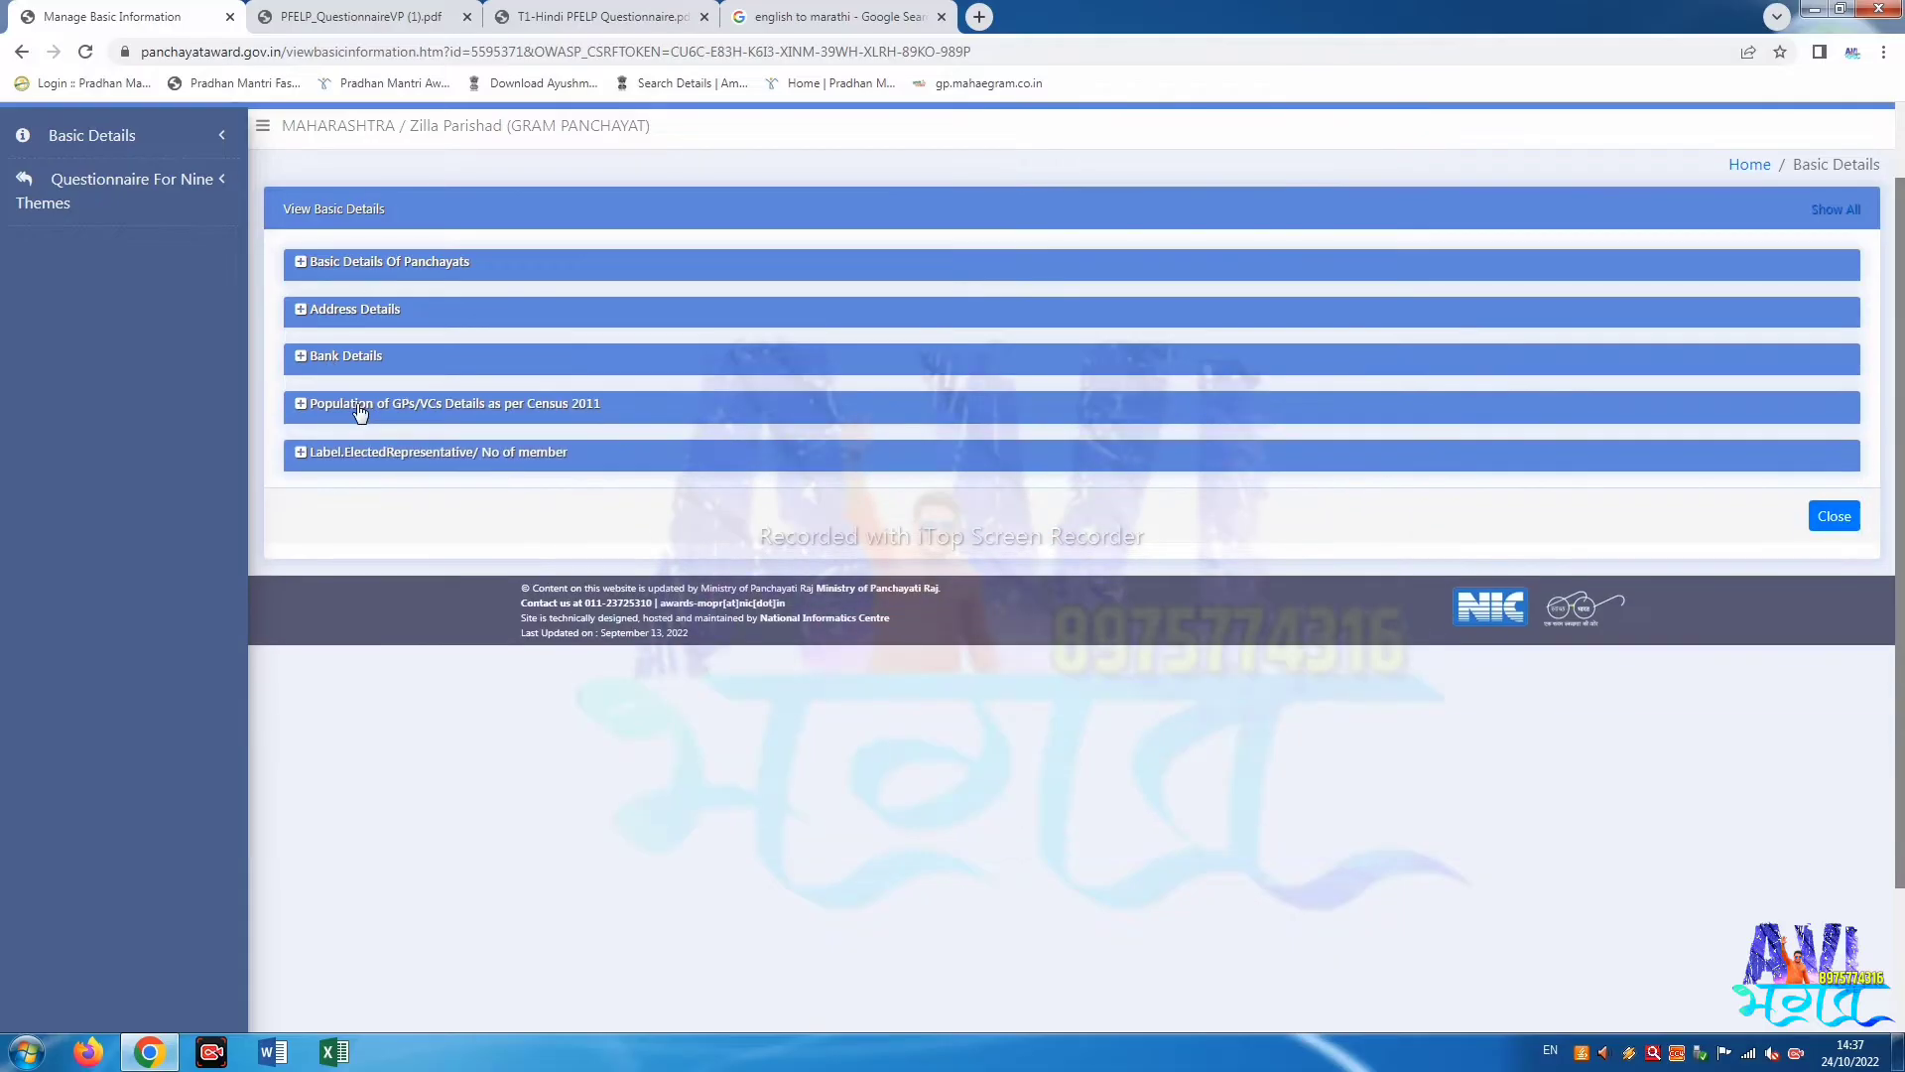
click(370, 407)
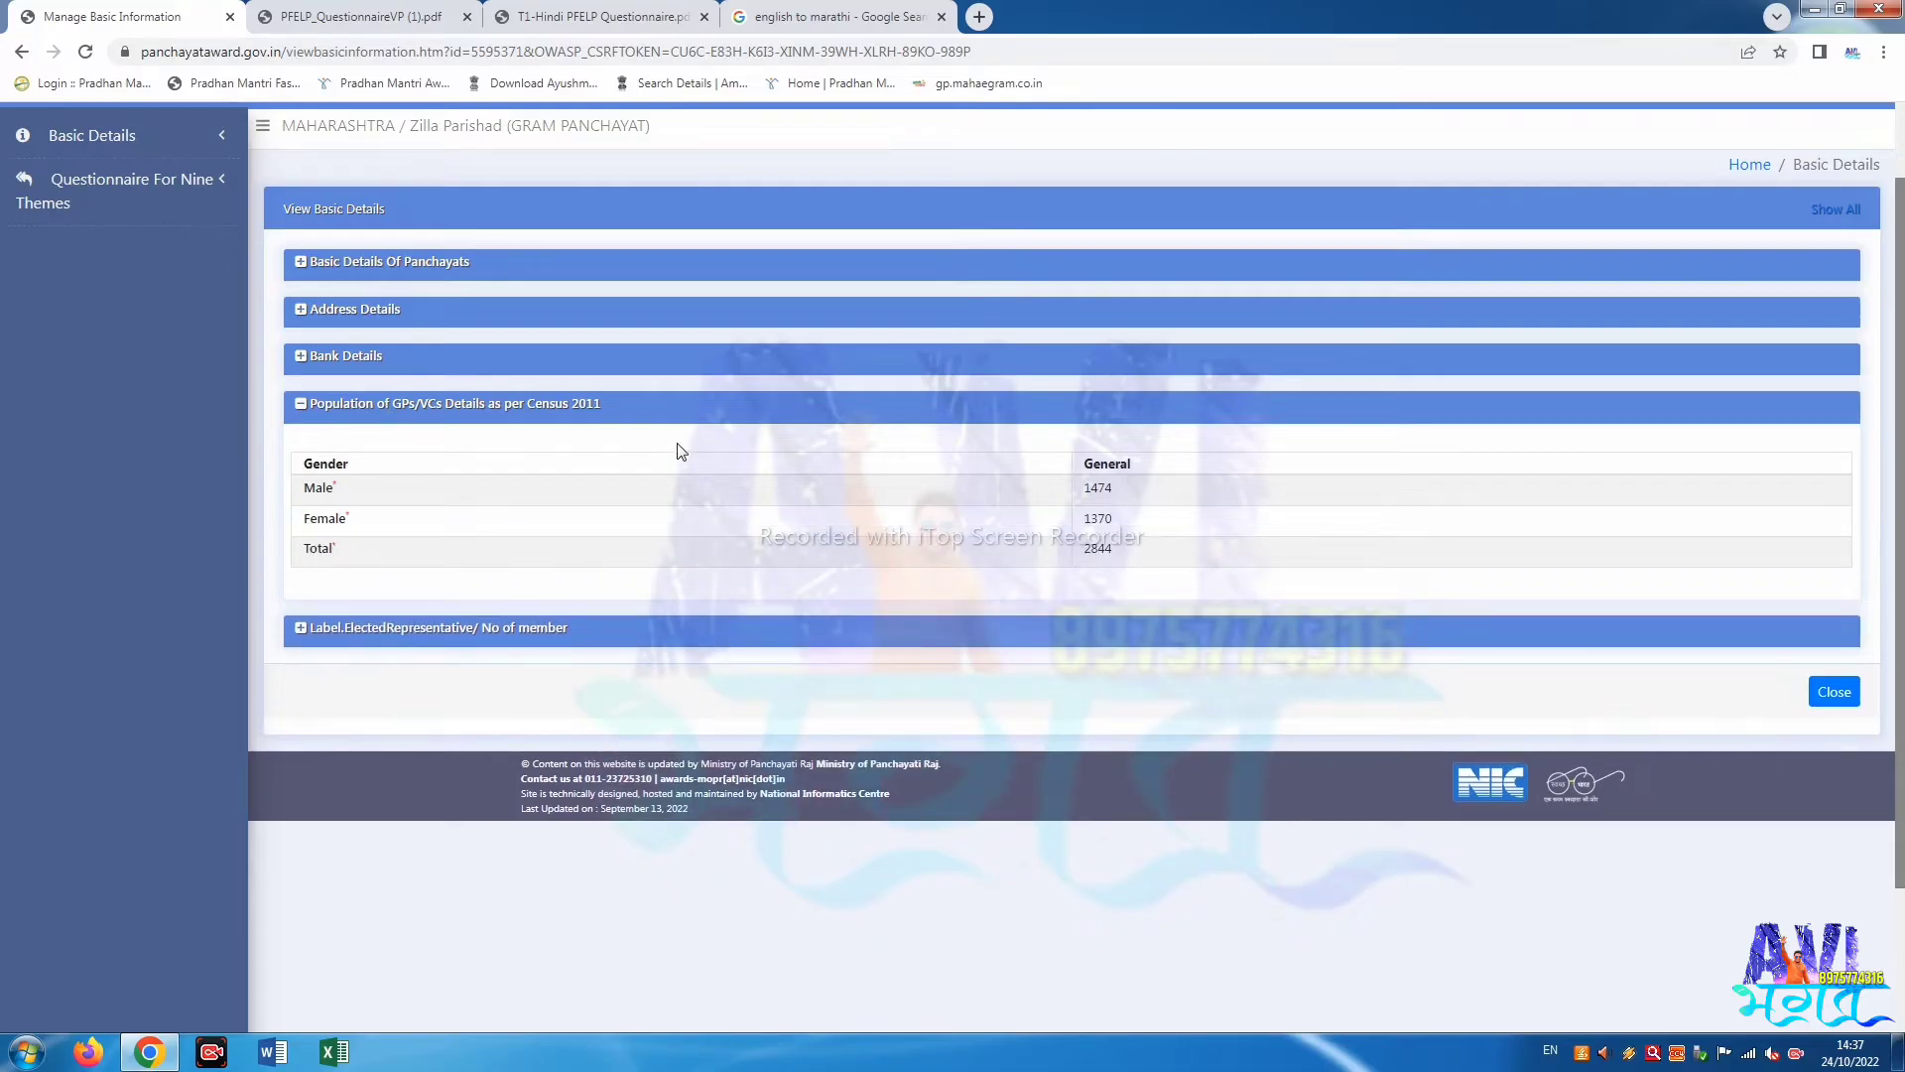
click(349, 629)
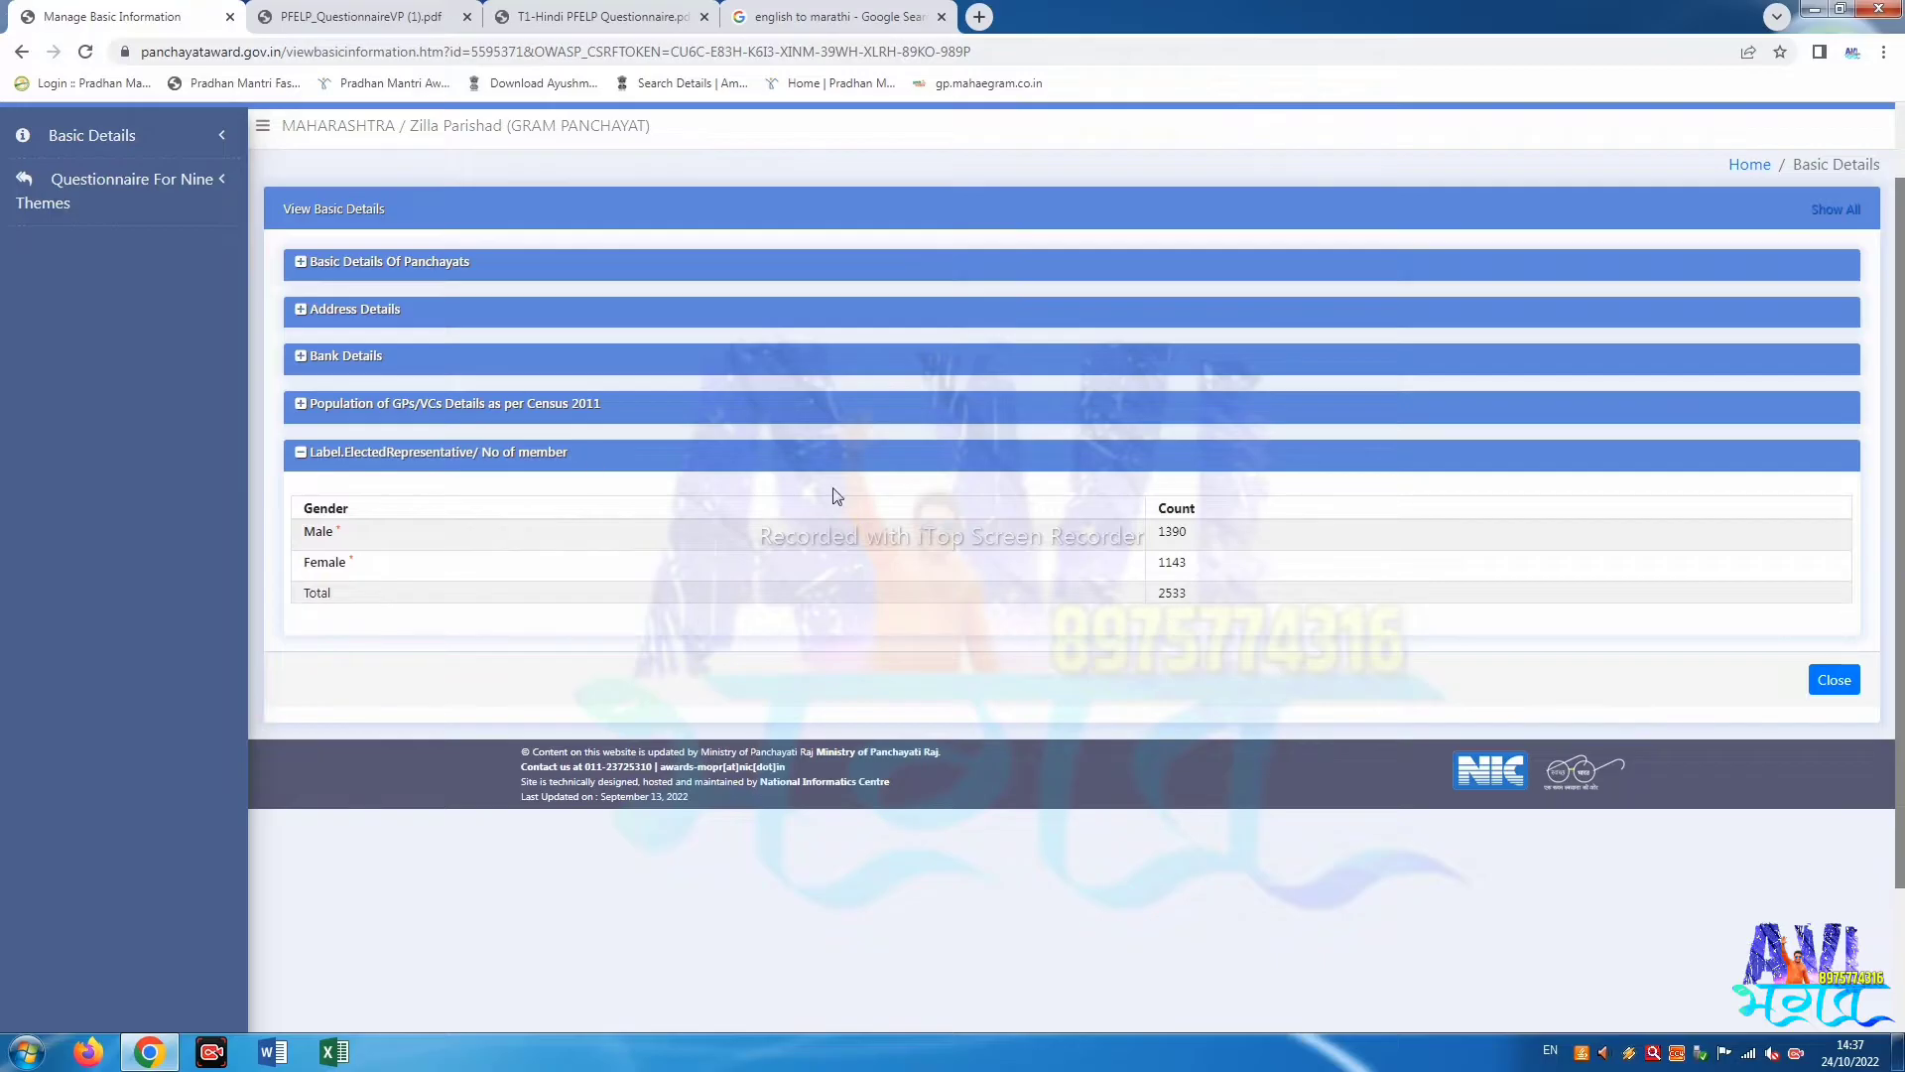
scroll(806, 474, up, 1)
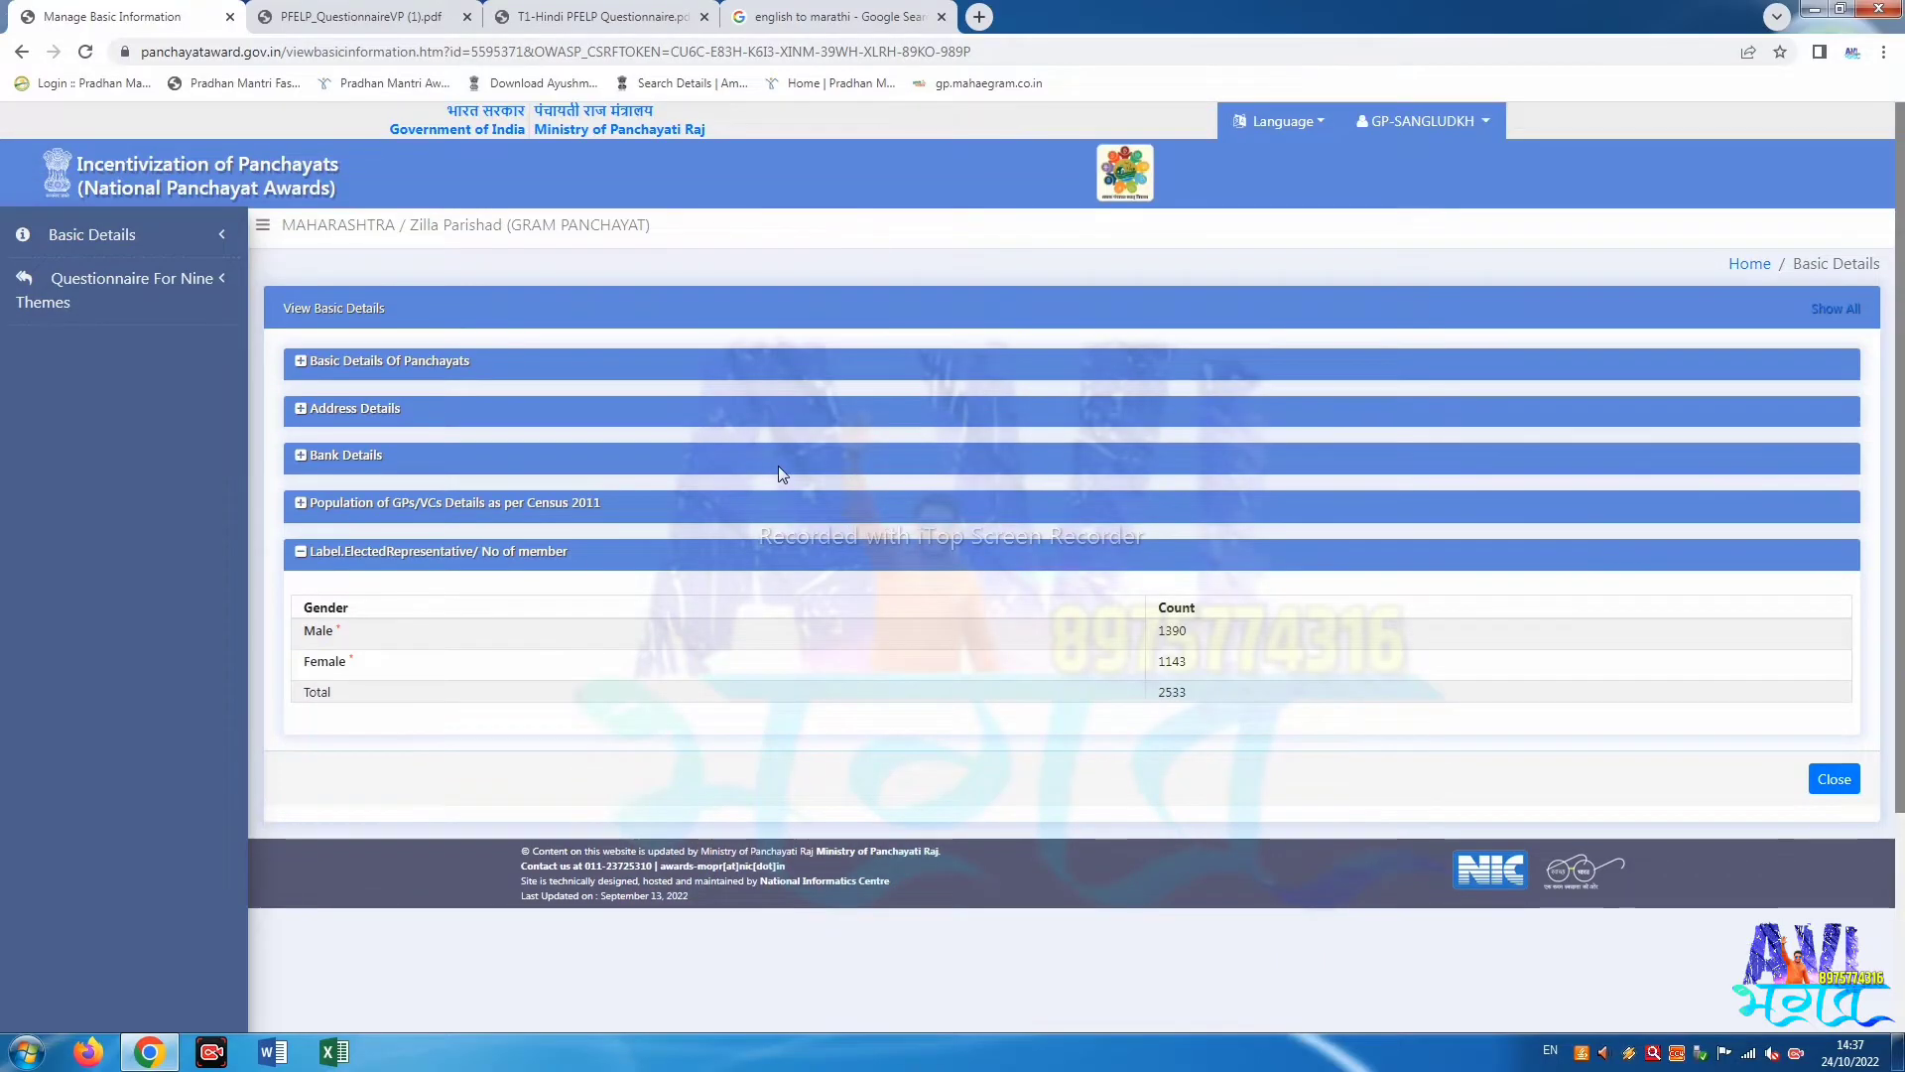
Start adding answers to the nine-theme questionnaire and accept the general instructions.
click(133, 302)
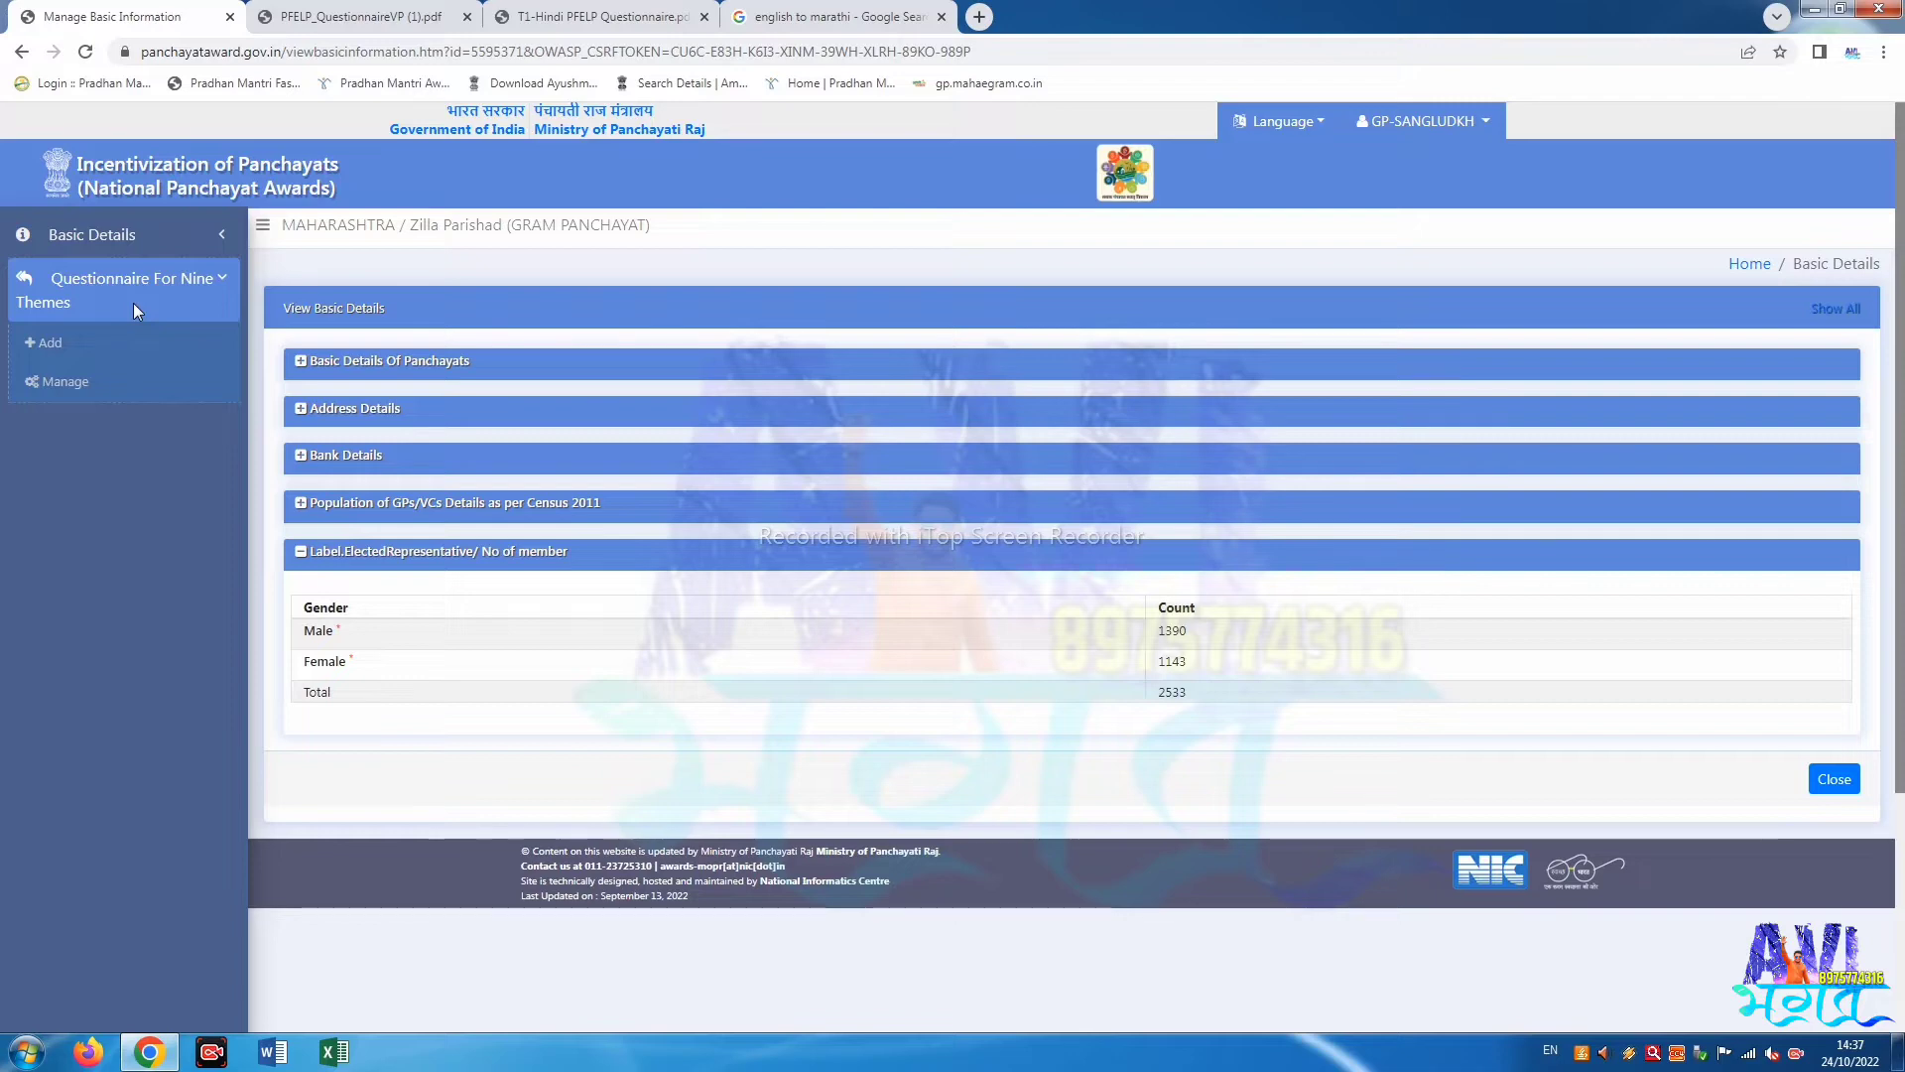
click(82, 347)
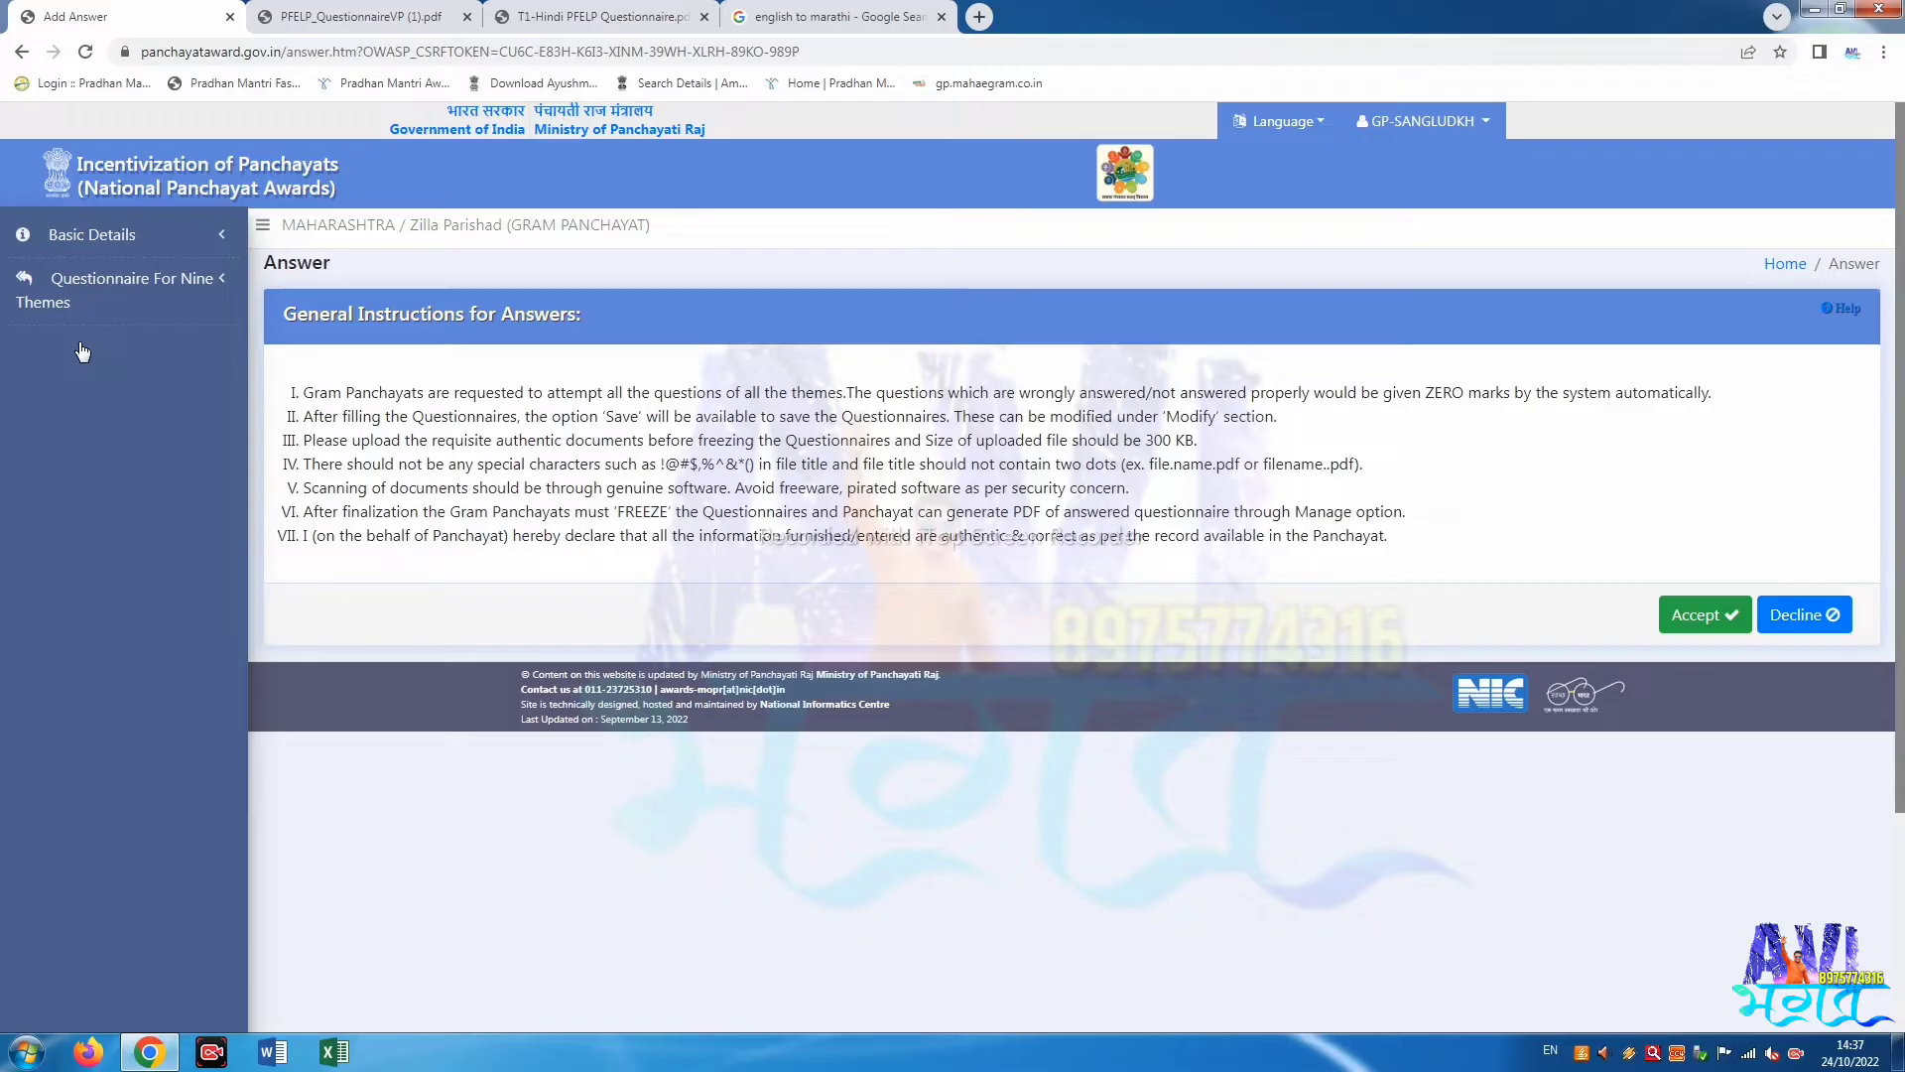
click(153, 288)
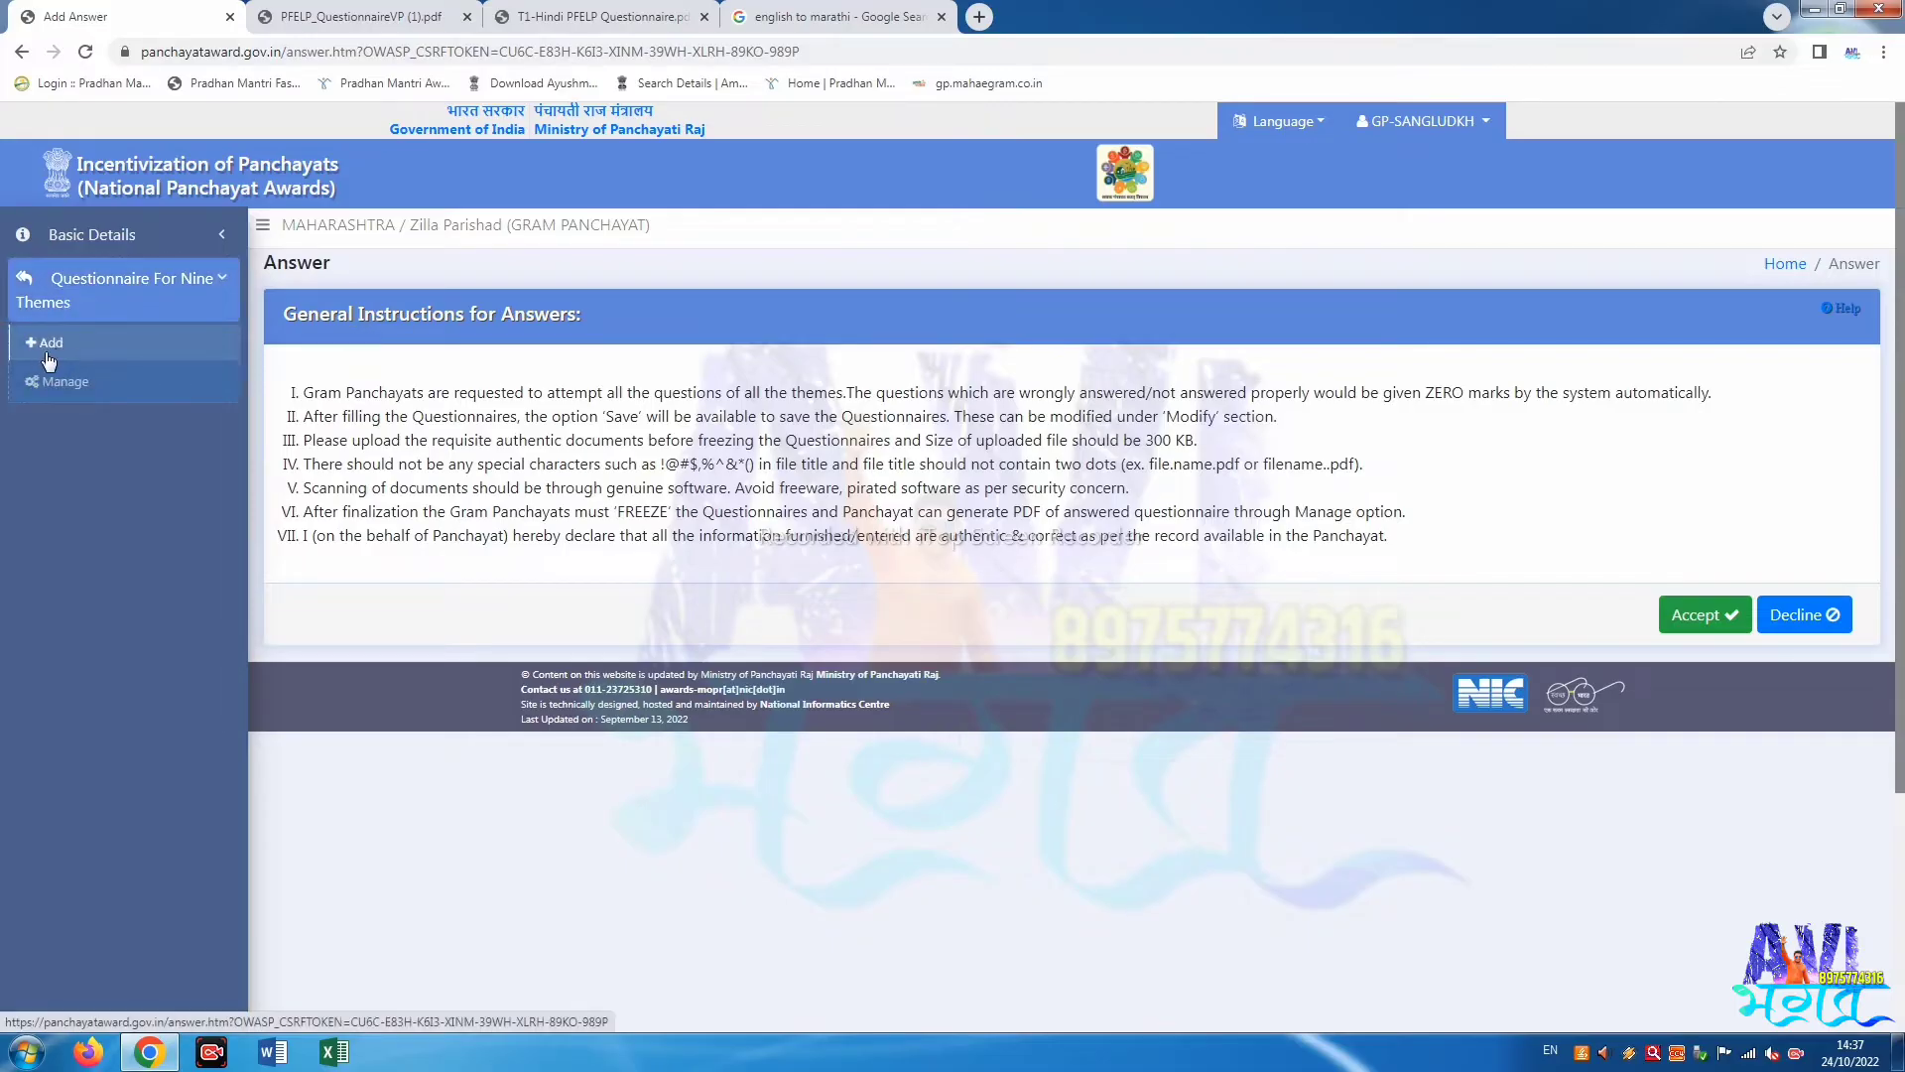
click(1699, 617)
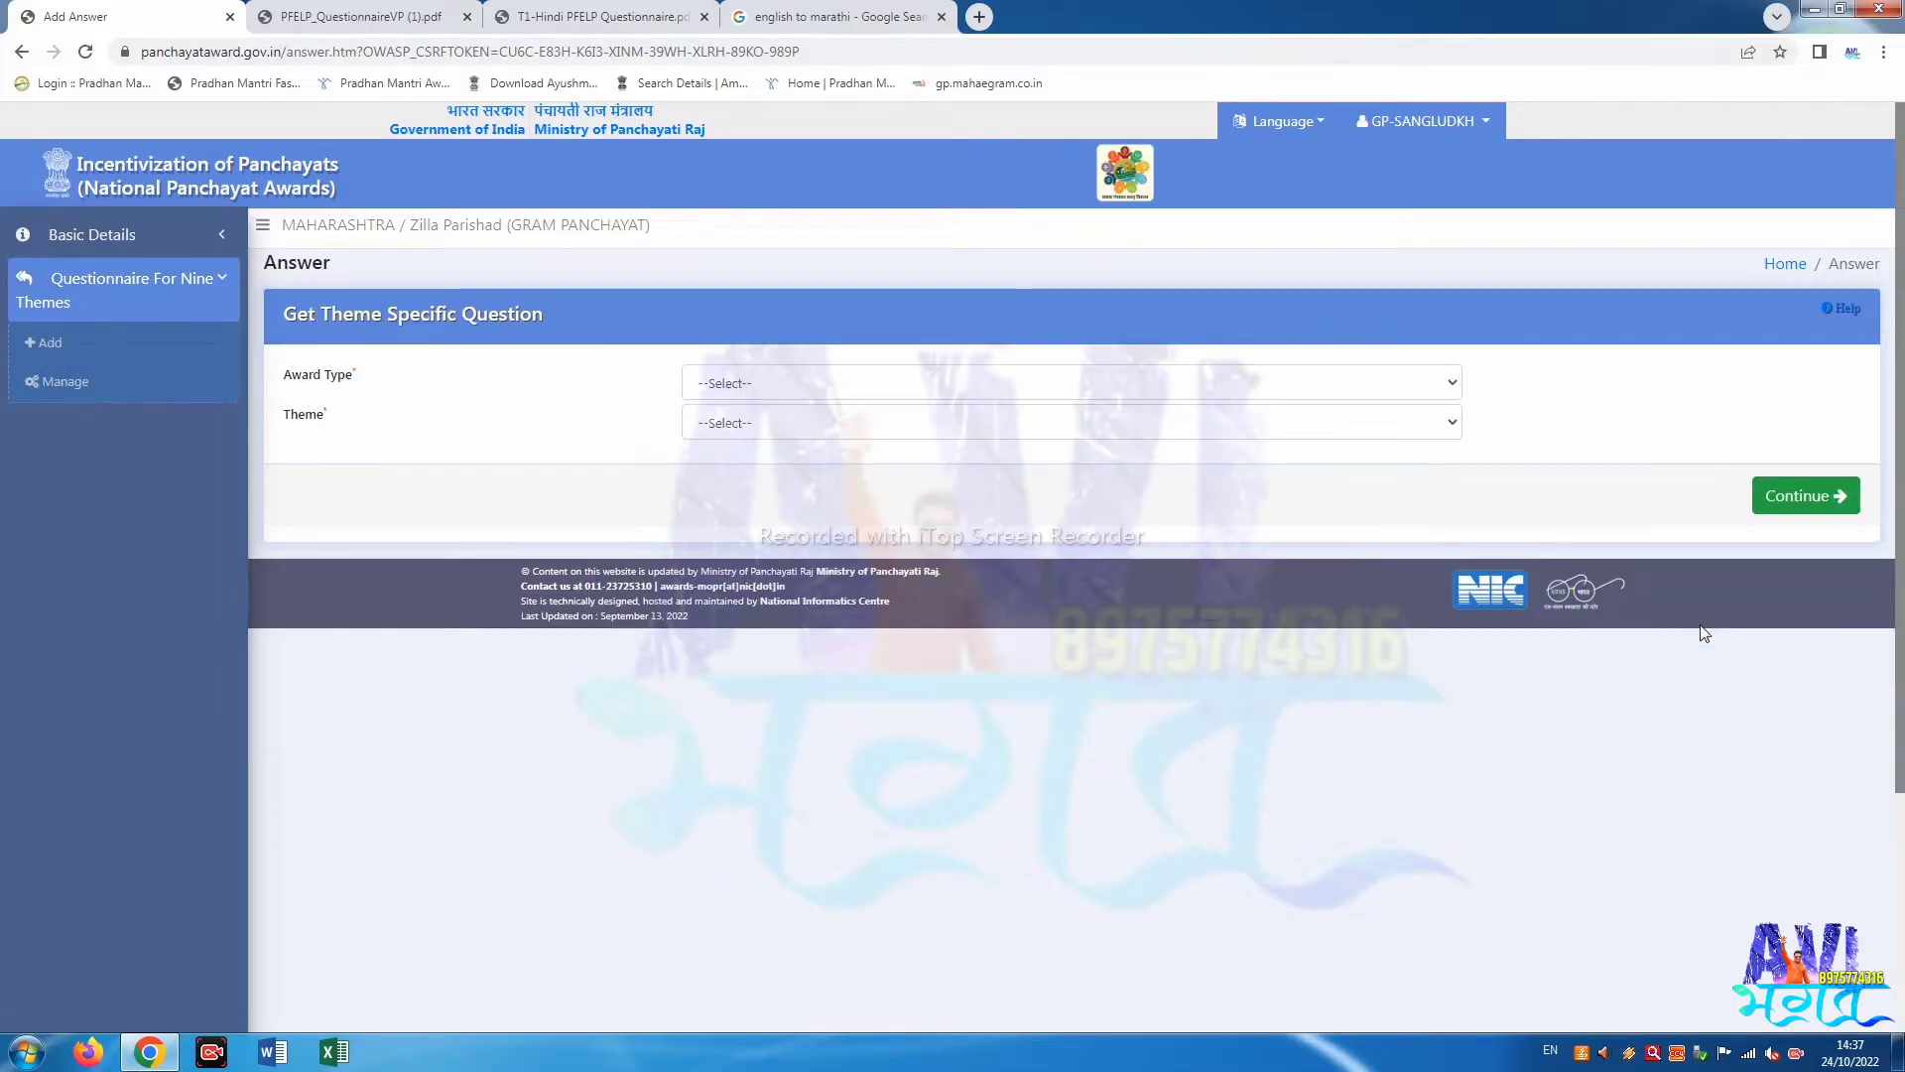
Try to load the questions for award type Poverty free and enhanced livelihoods Panchayat with theme PFELP.
click(754, 387)
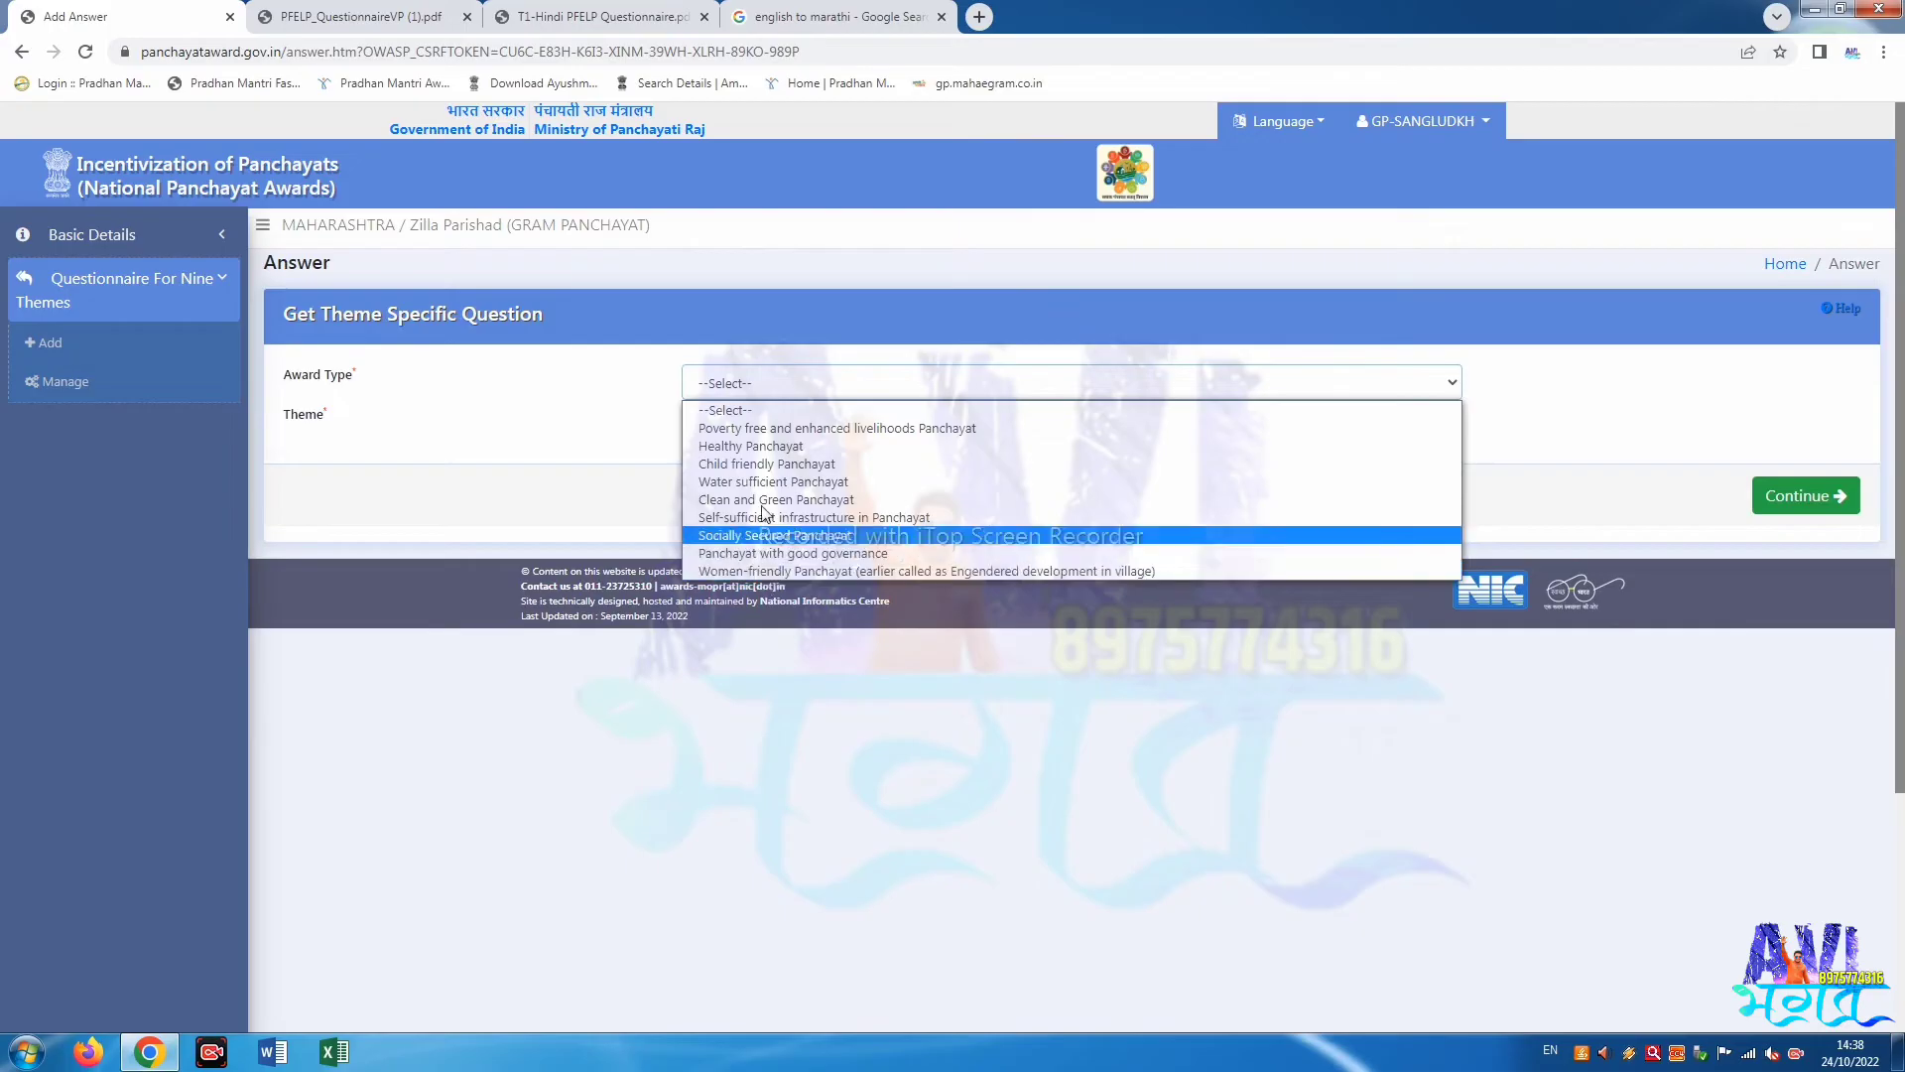
click(725, 438)
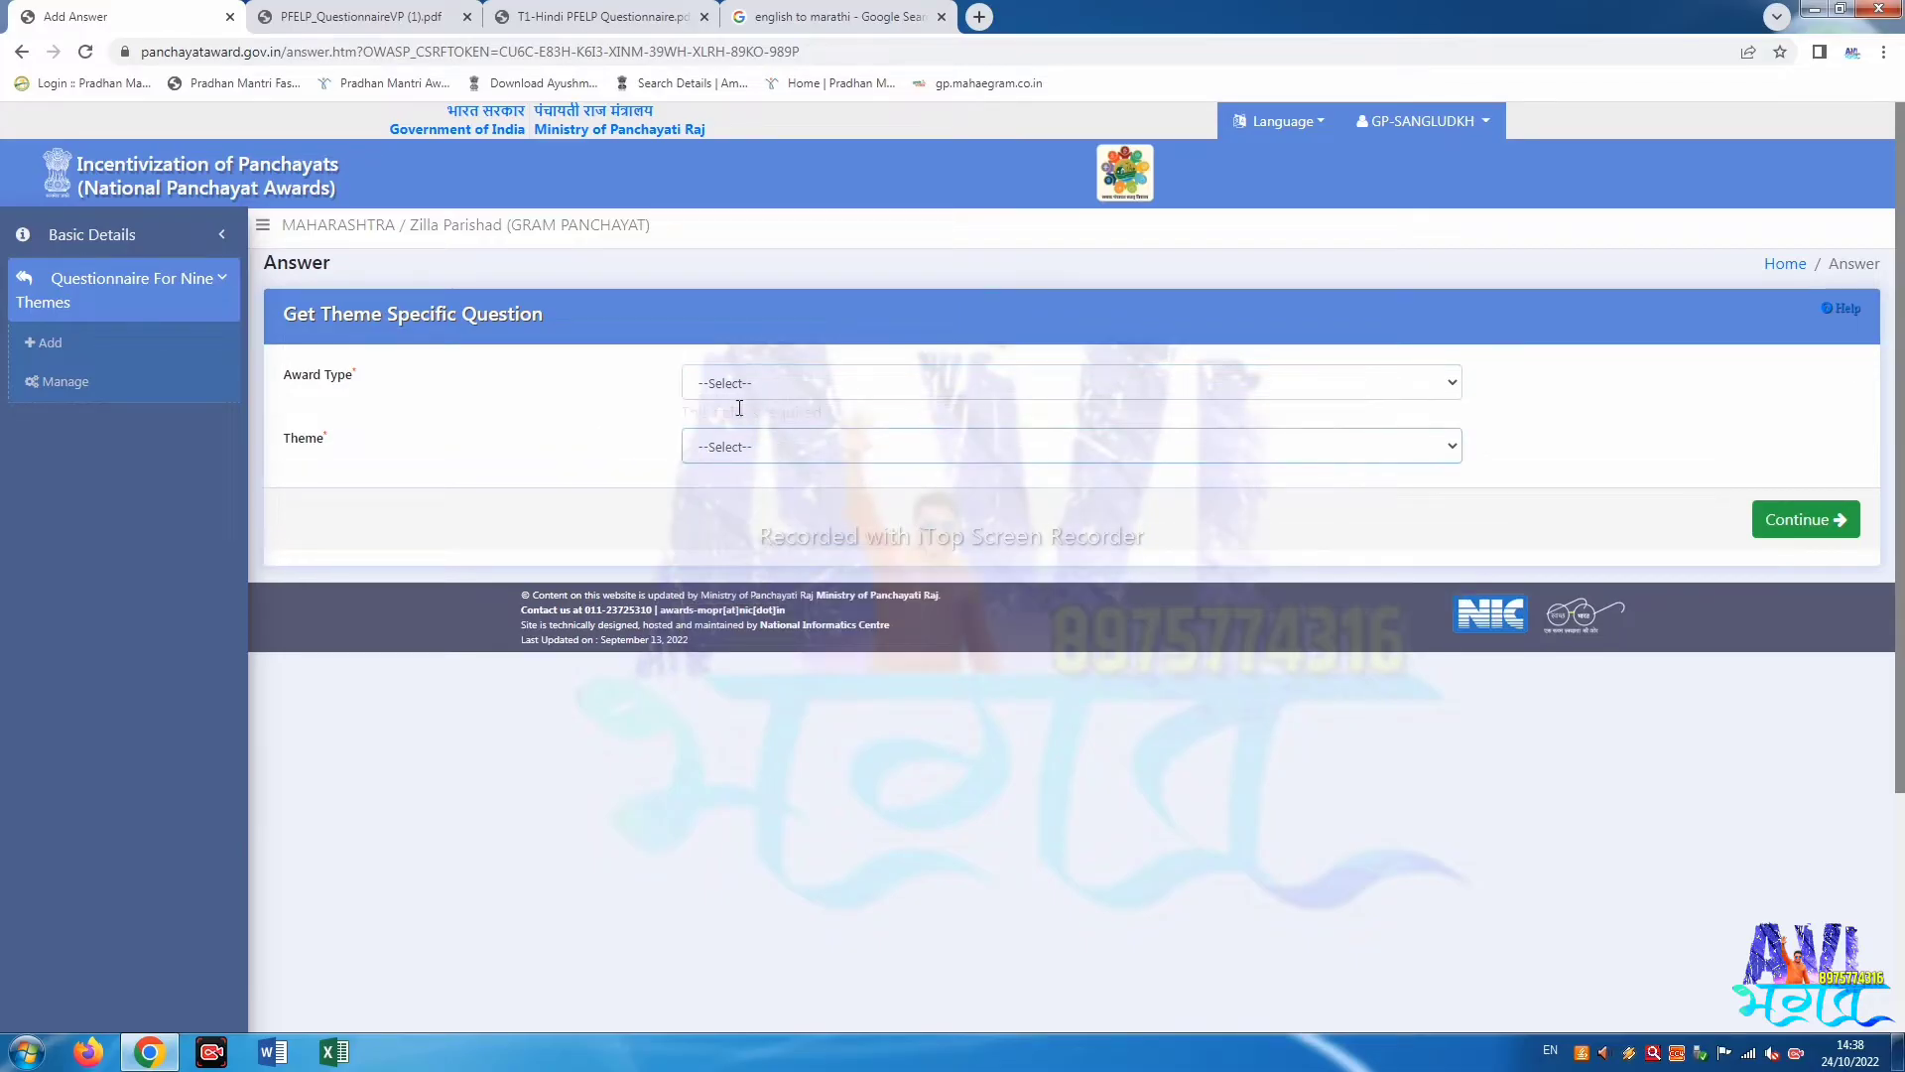
click(732, 443)
click(734, 437)
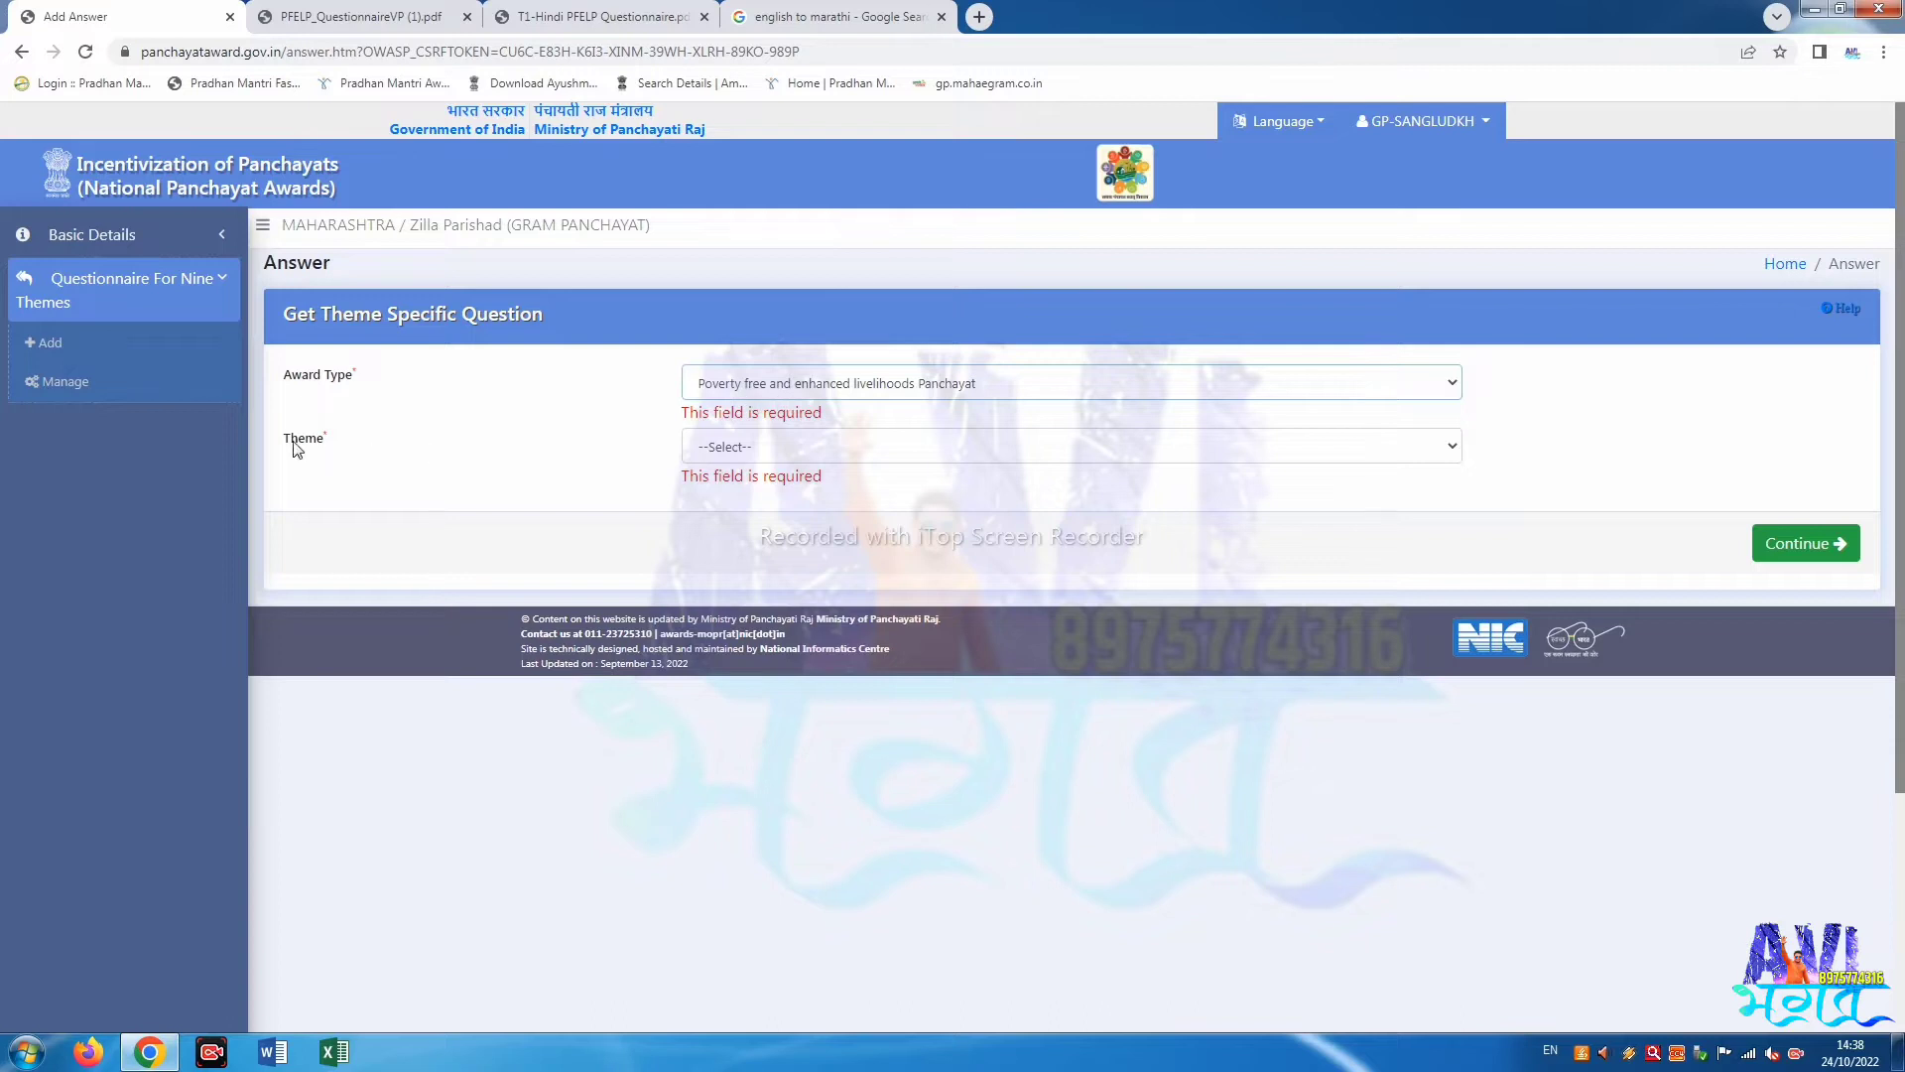
click(799, 447)
click(746, 493)
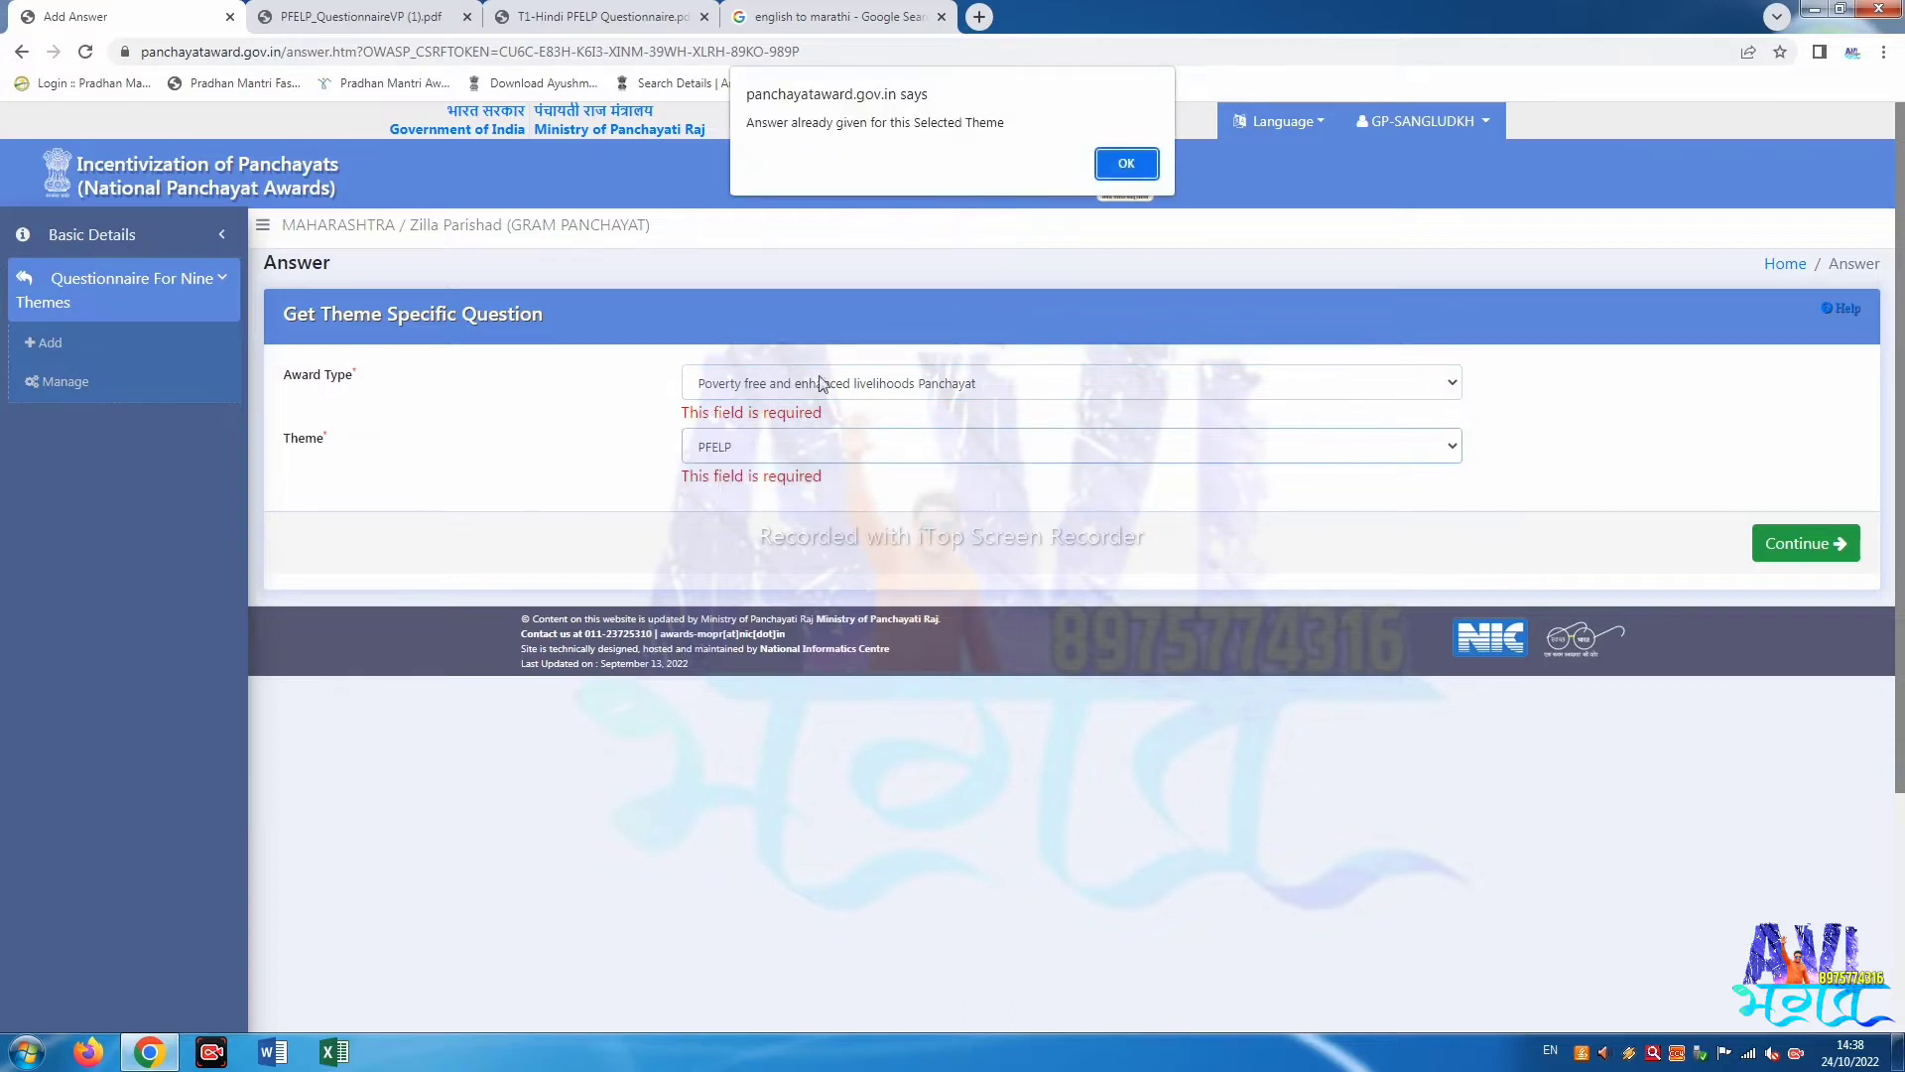
click(1118, 165)
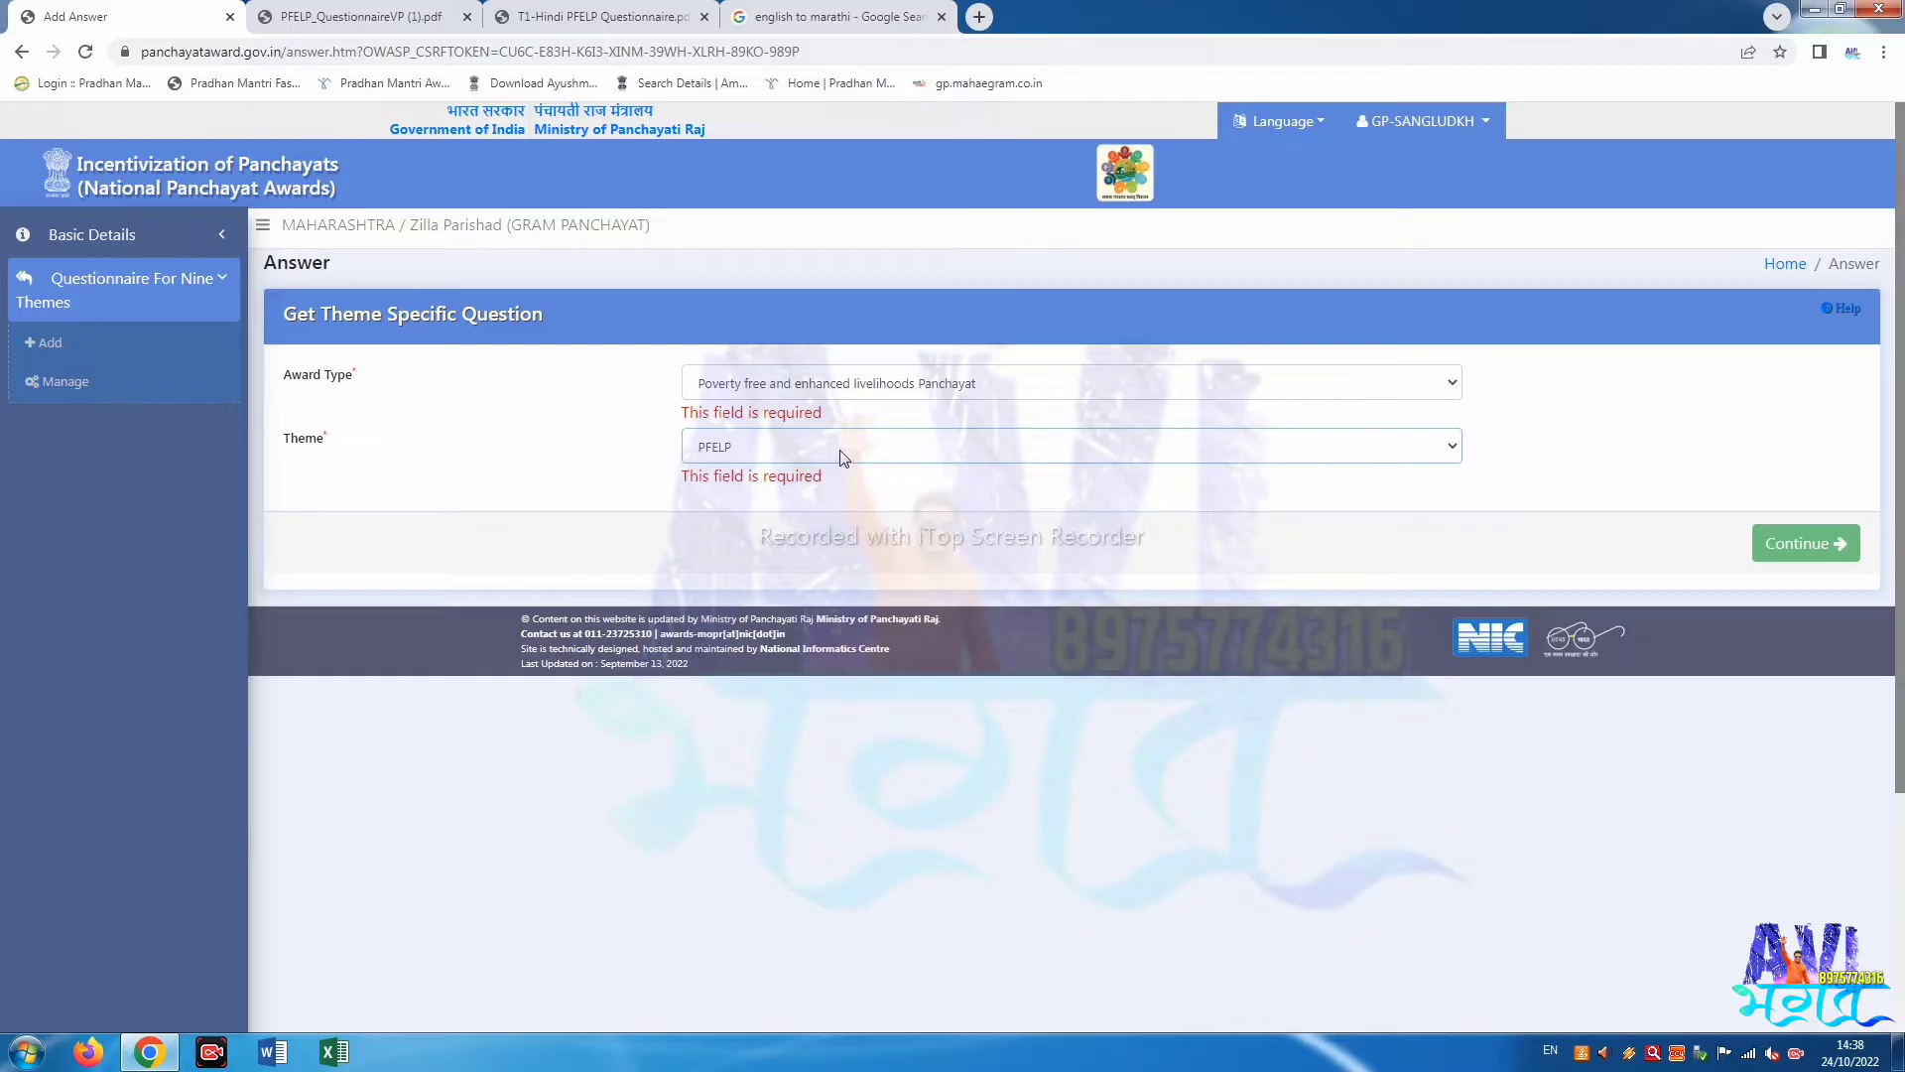
Try to load the questions for award type Women-friendly Panchayat with theme WFPV.
click(759, 389)
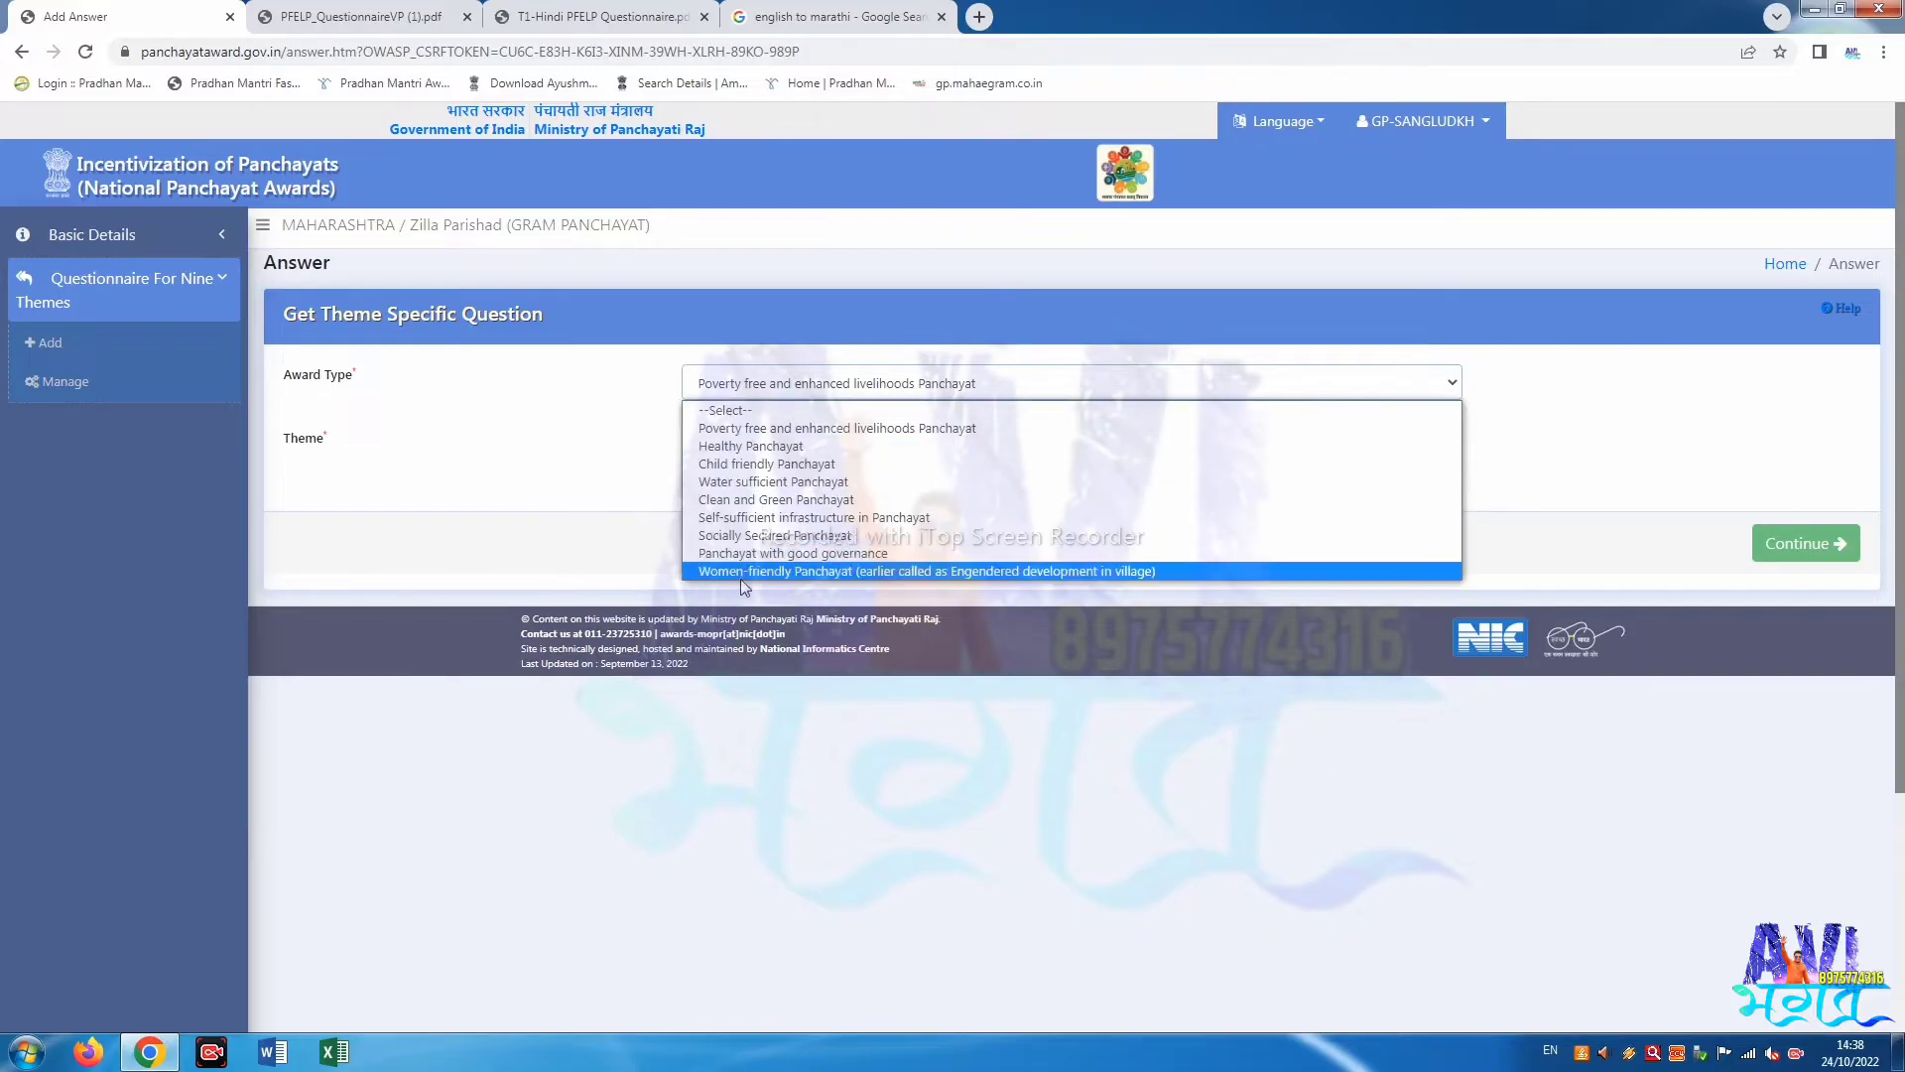
key(Escape)
click(754, 456)
click(784, 489)
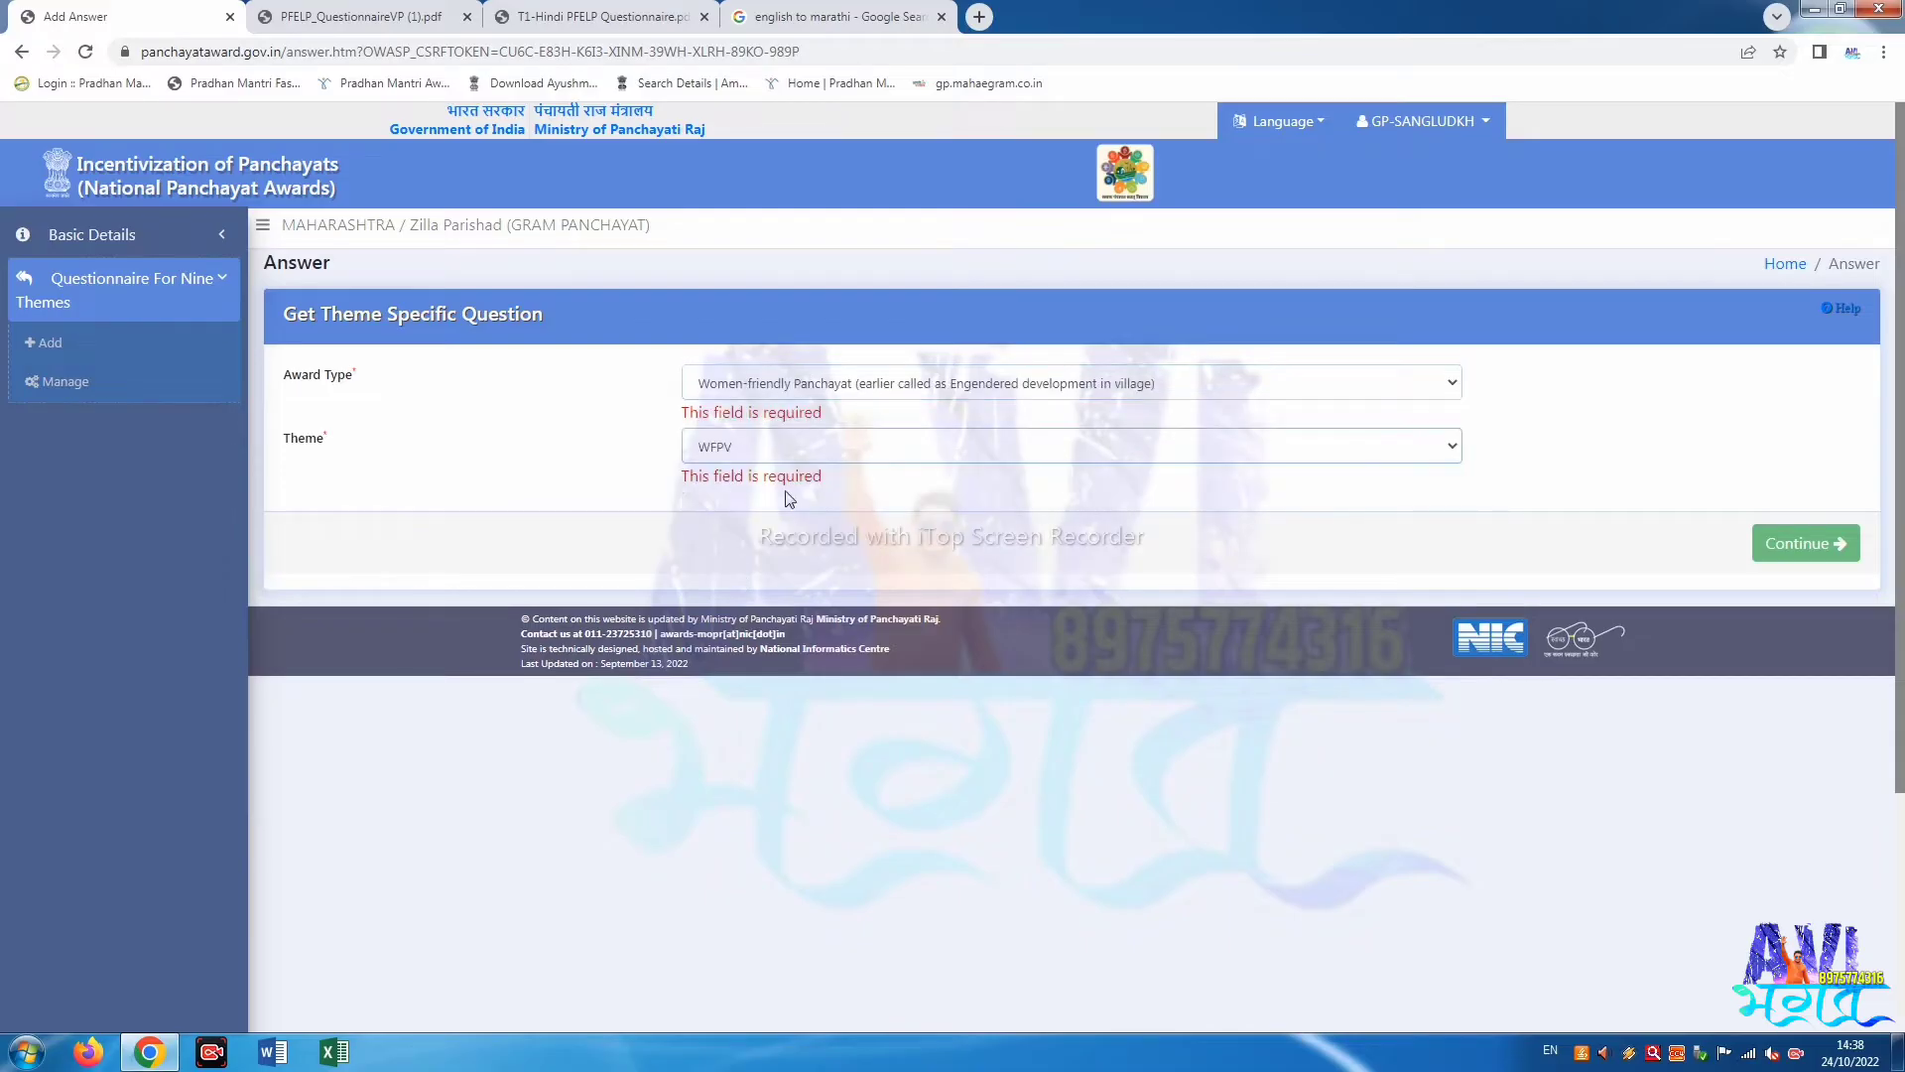
click(1120, 163)
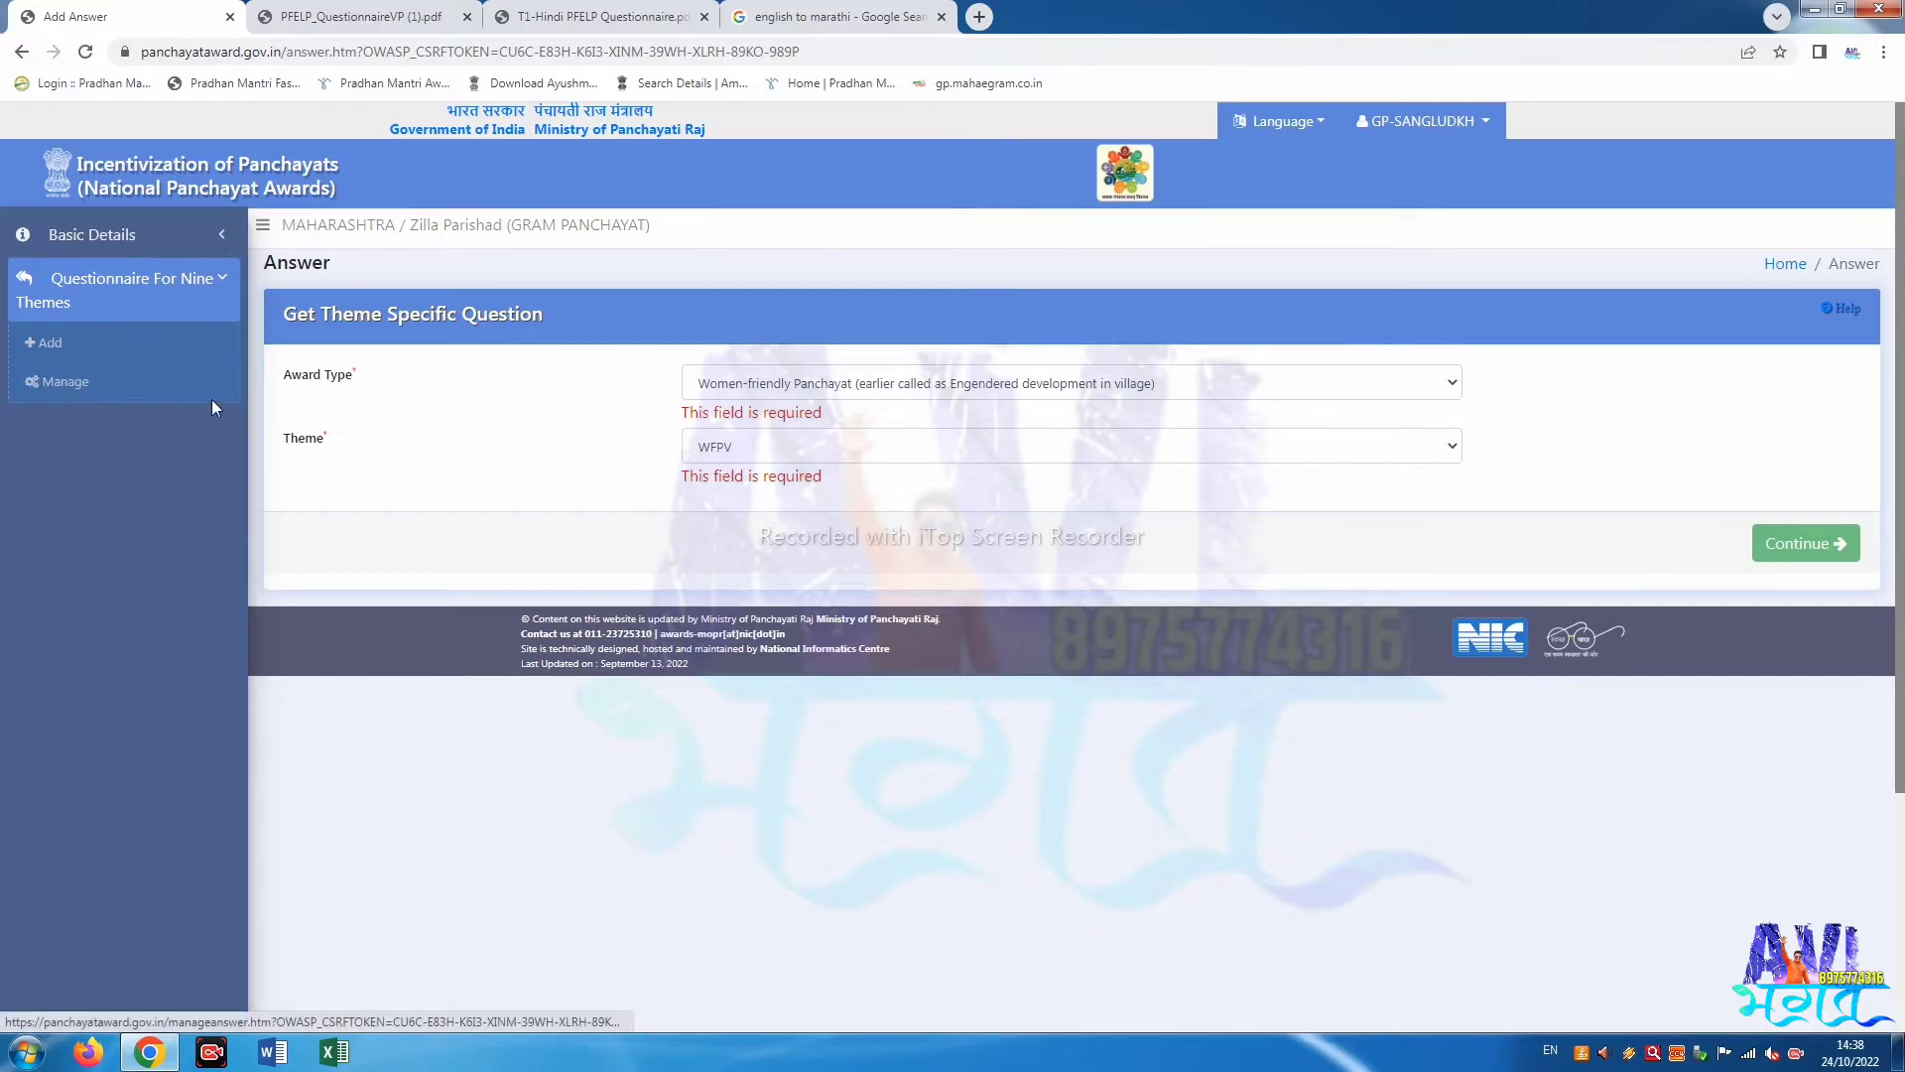
Open the saved PFELP theme answers for modification from the list of managed questionnaire answers.
click(82, 391)
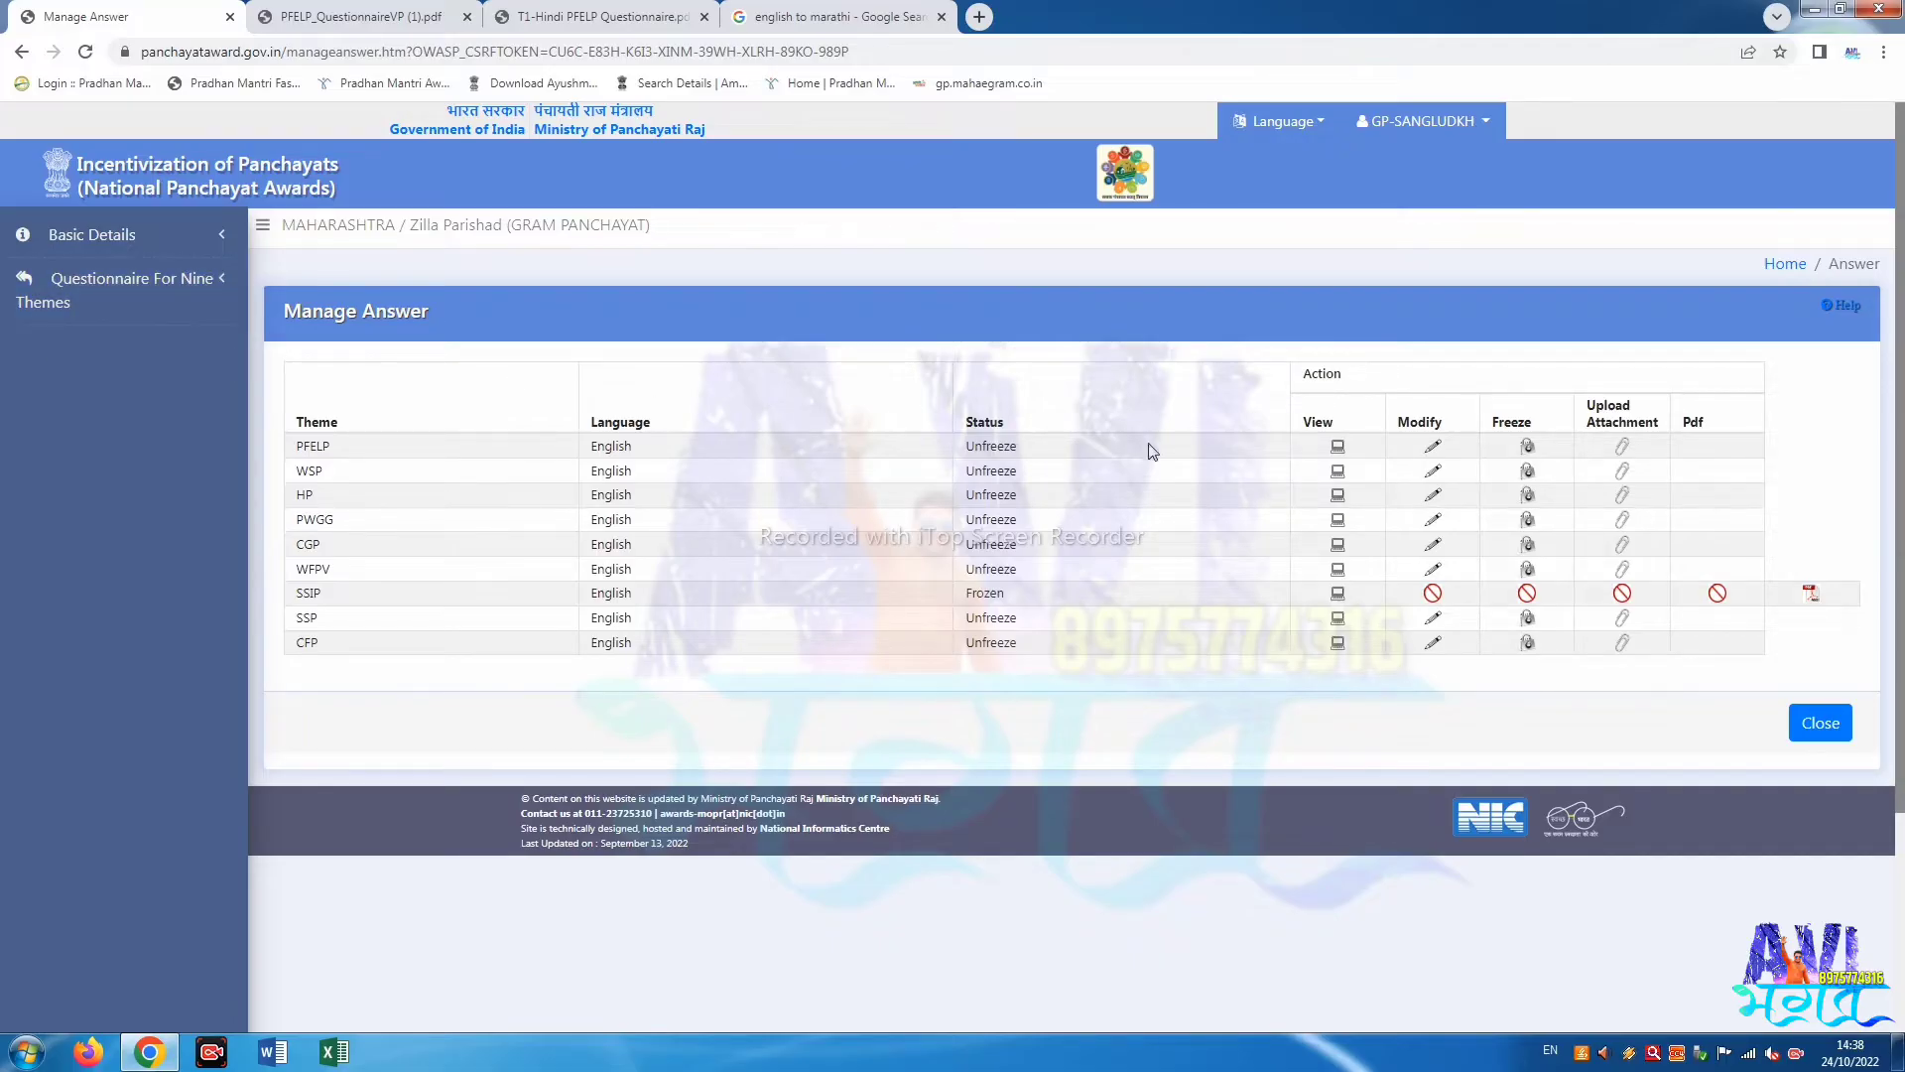
click(1433, 449)
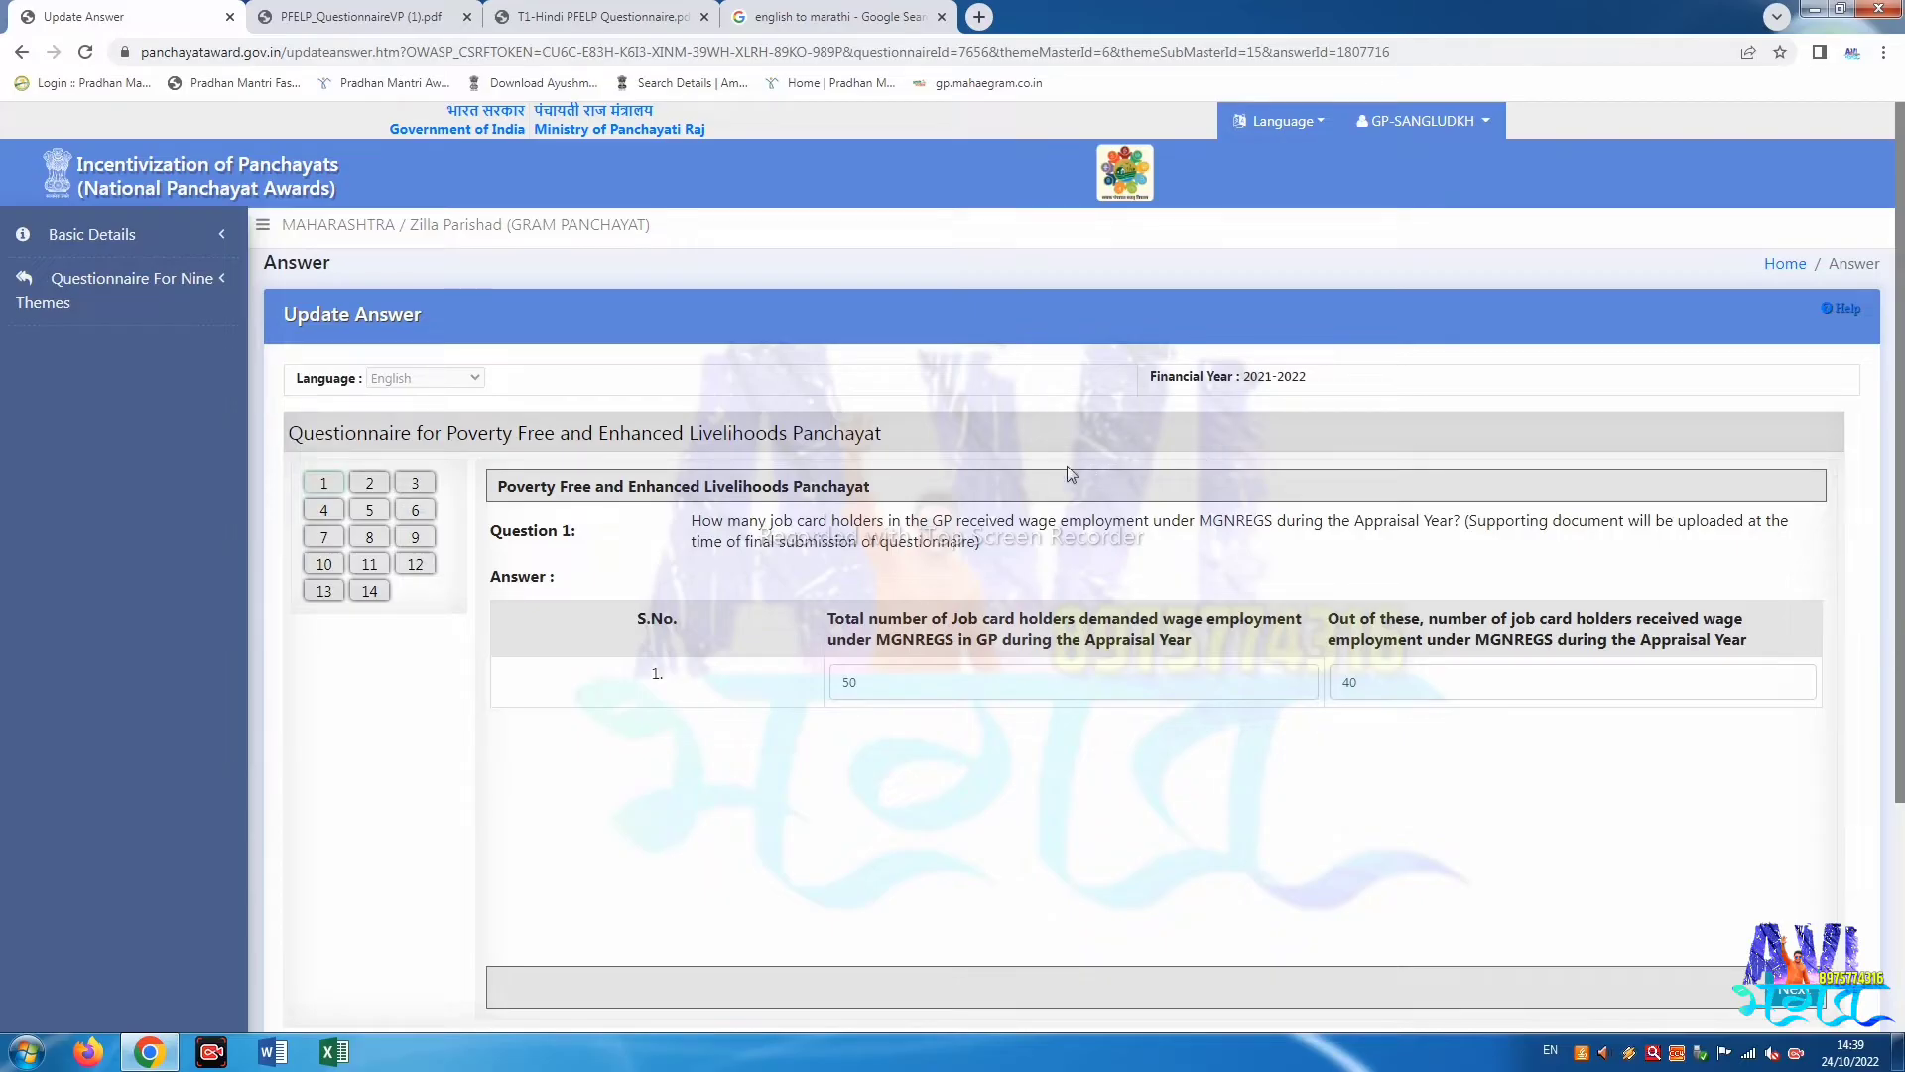
scroll(620, 521, down, 2)
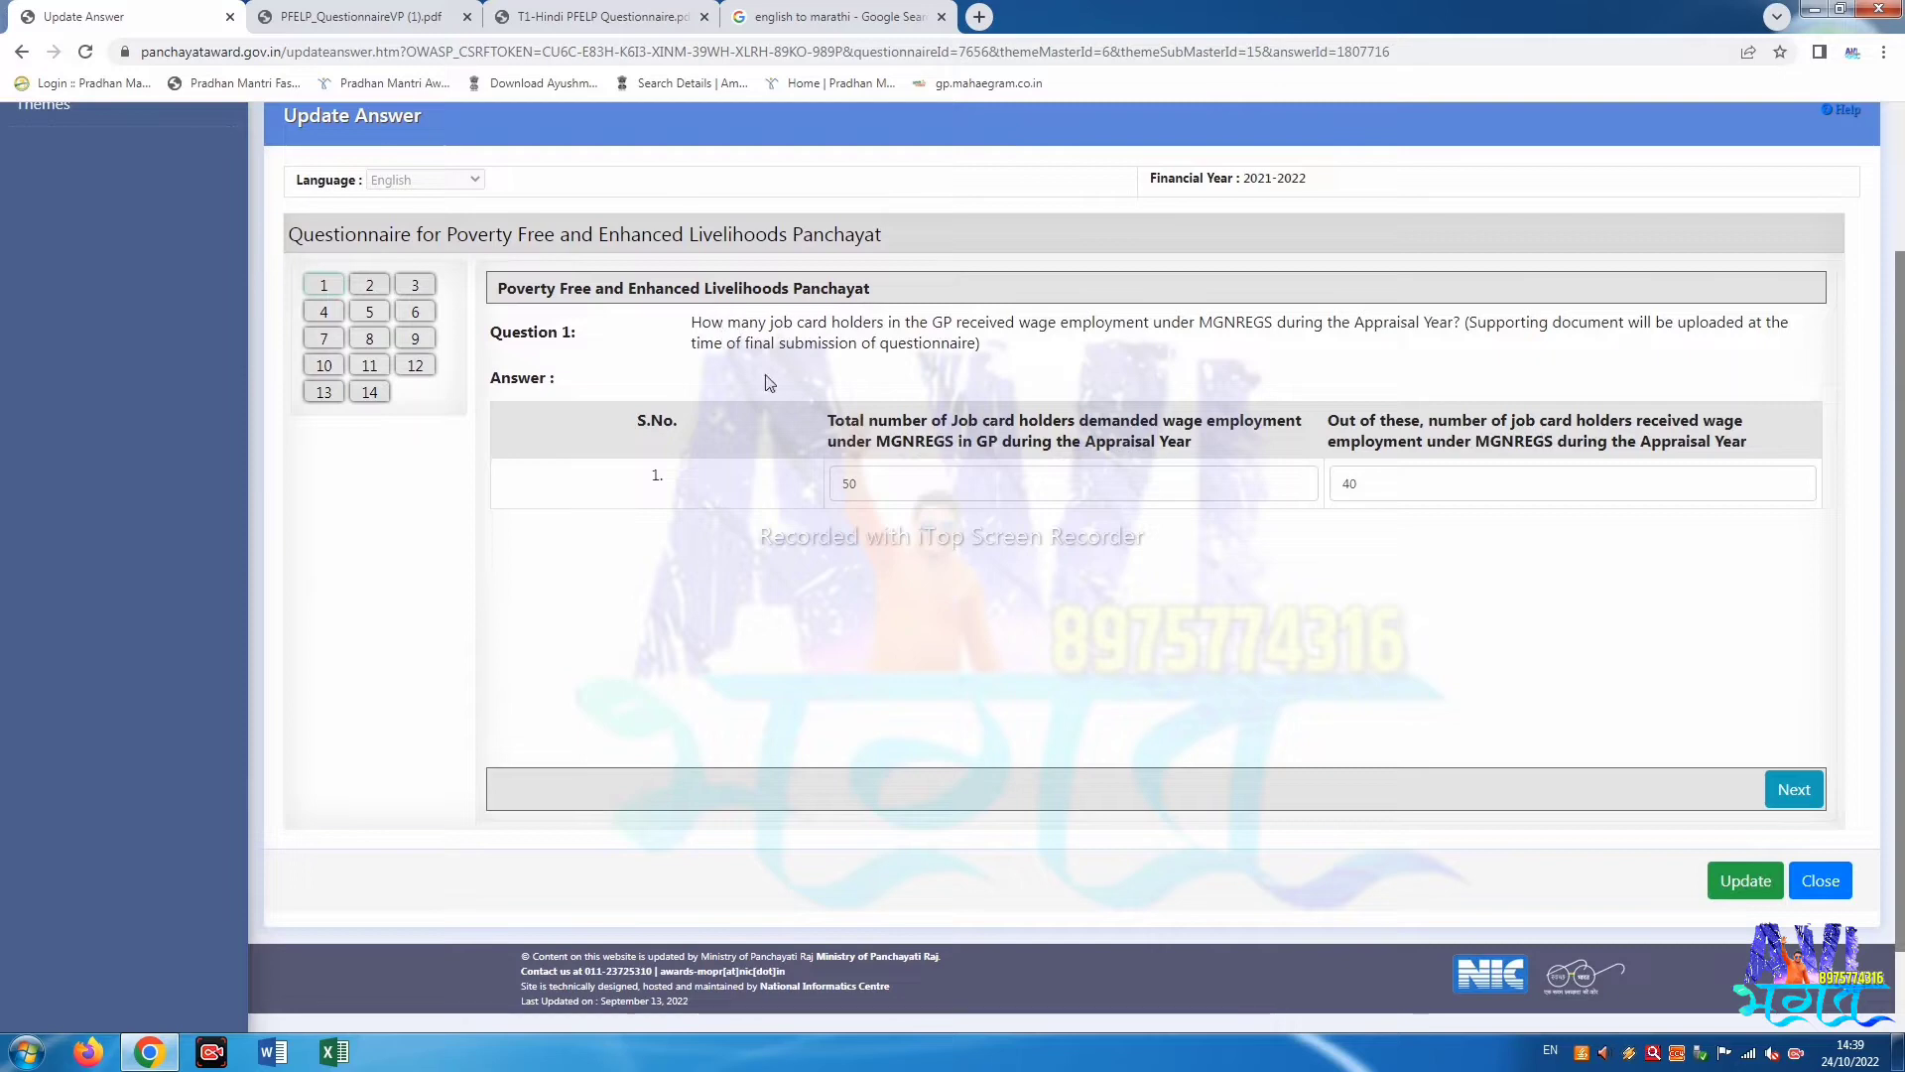
Close the two open PFELP questionnaire PDFs and return to the PFELP answer update page.
scroll(769, 382, up, 2)
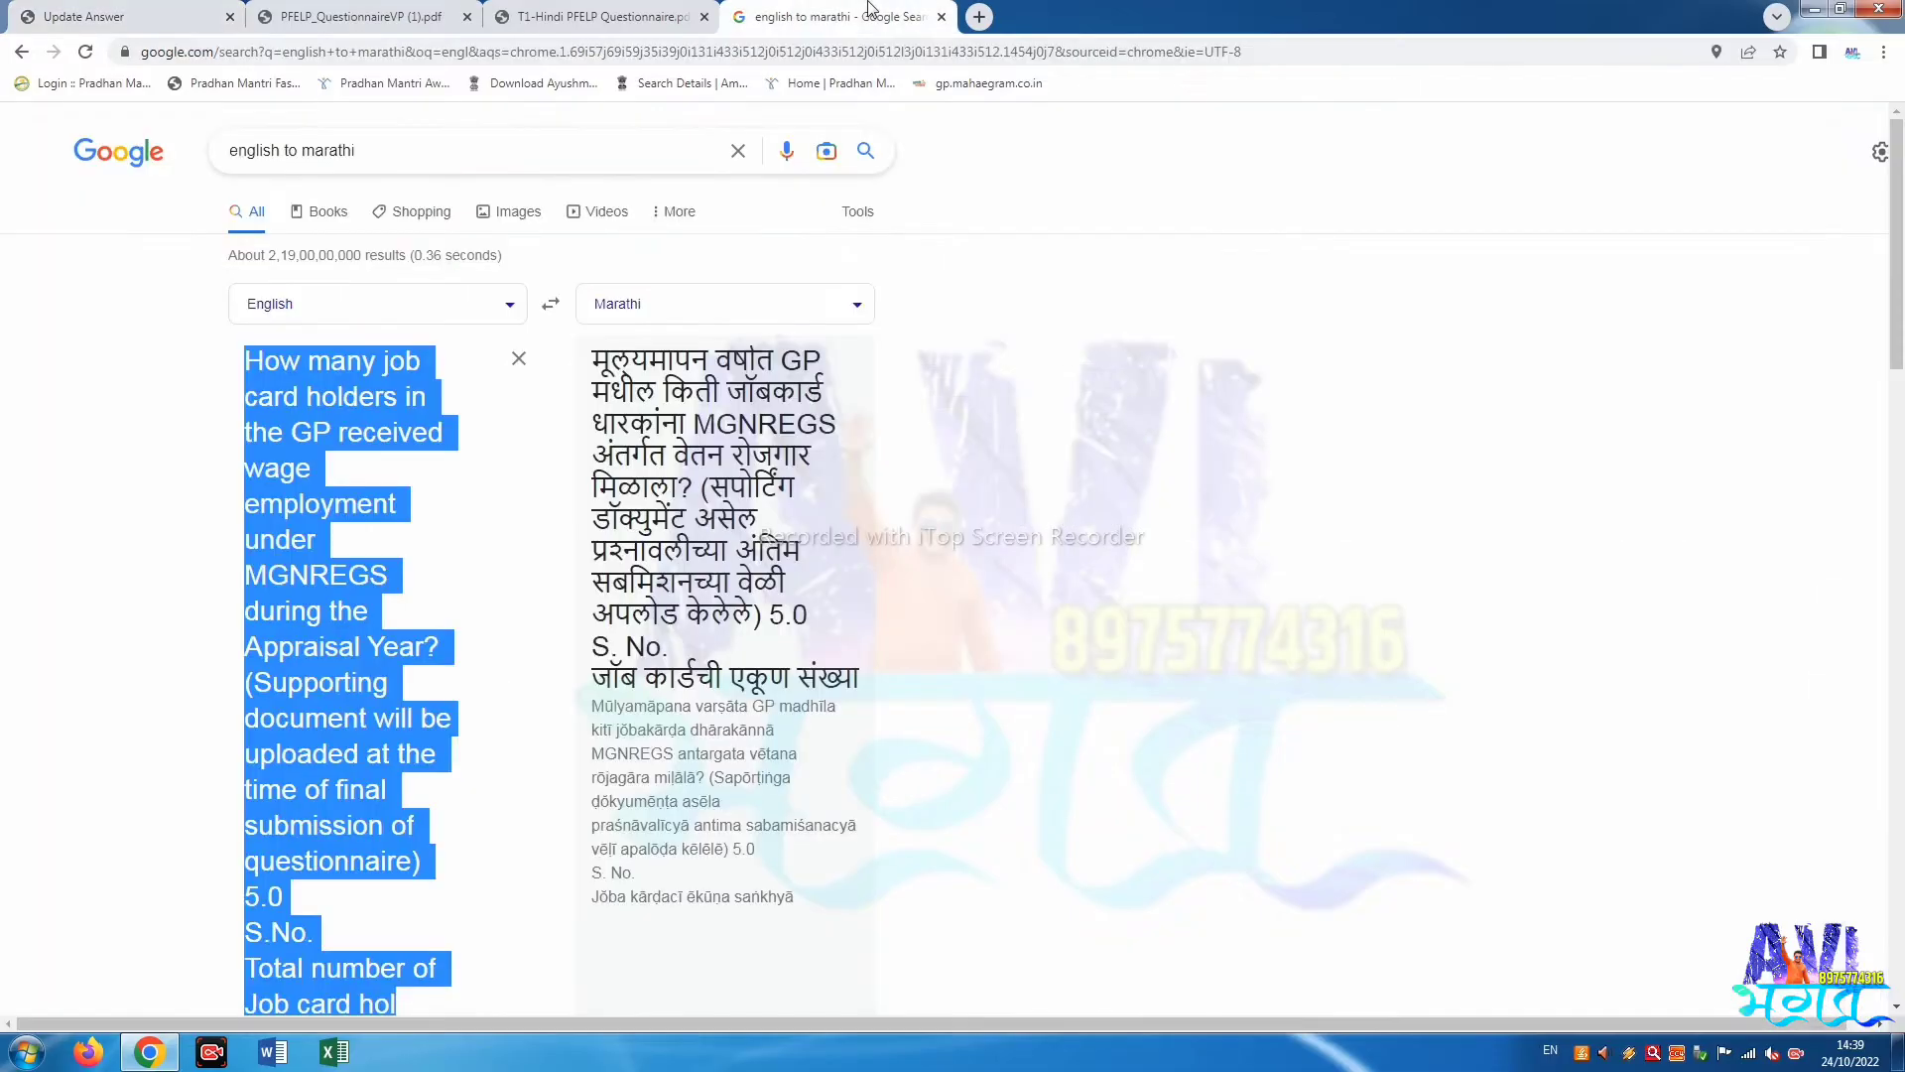
click(878, 12)
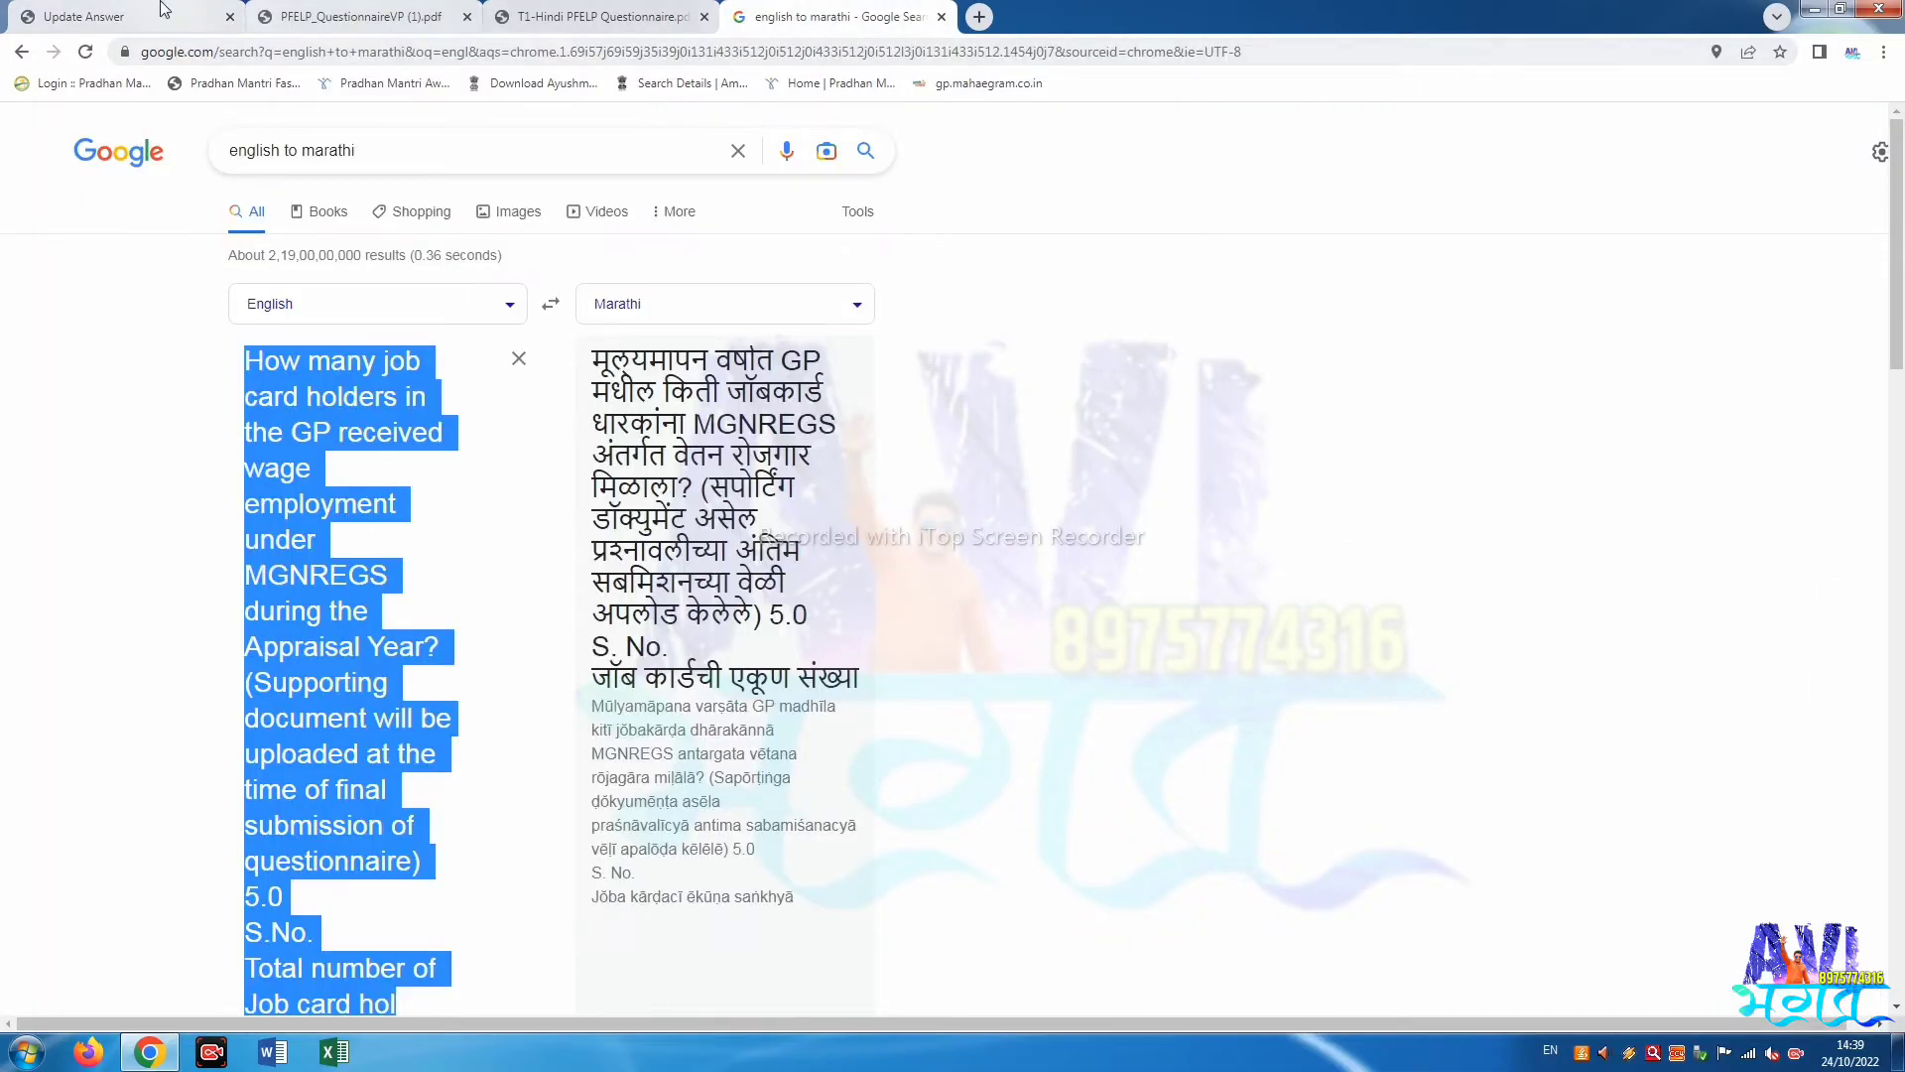
click(427, 15)
click(470, 17)
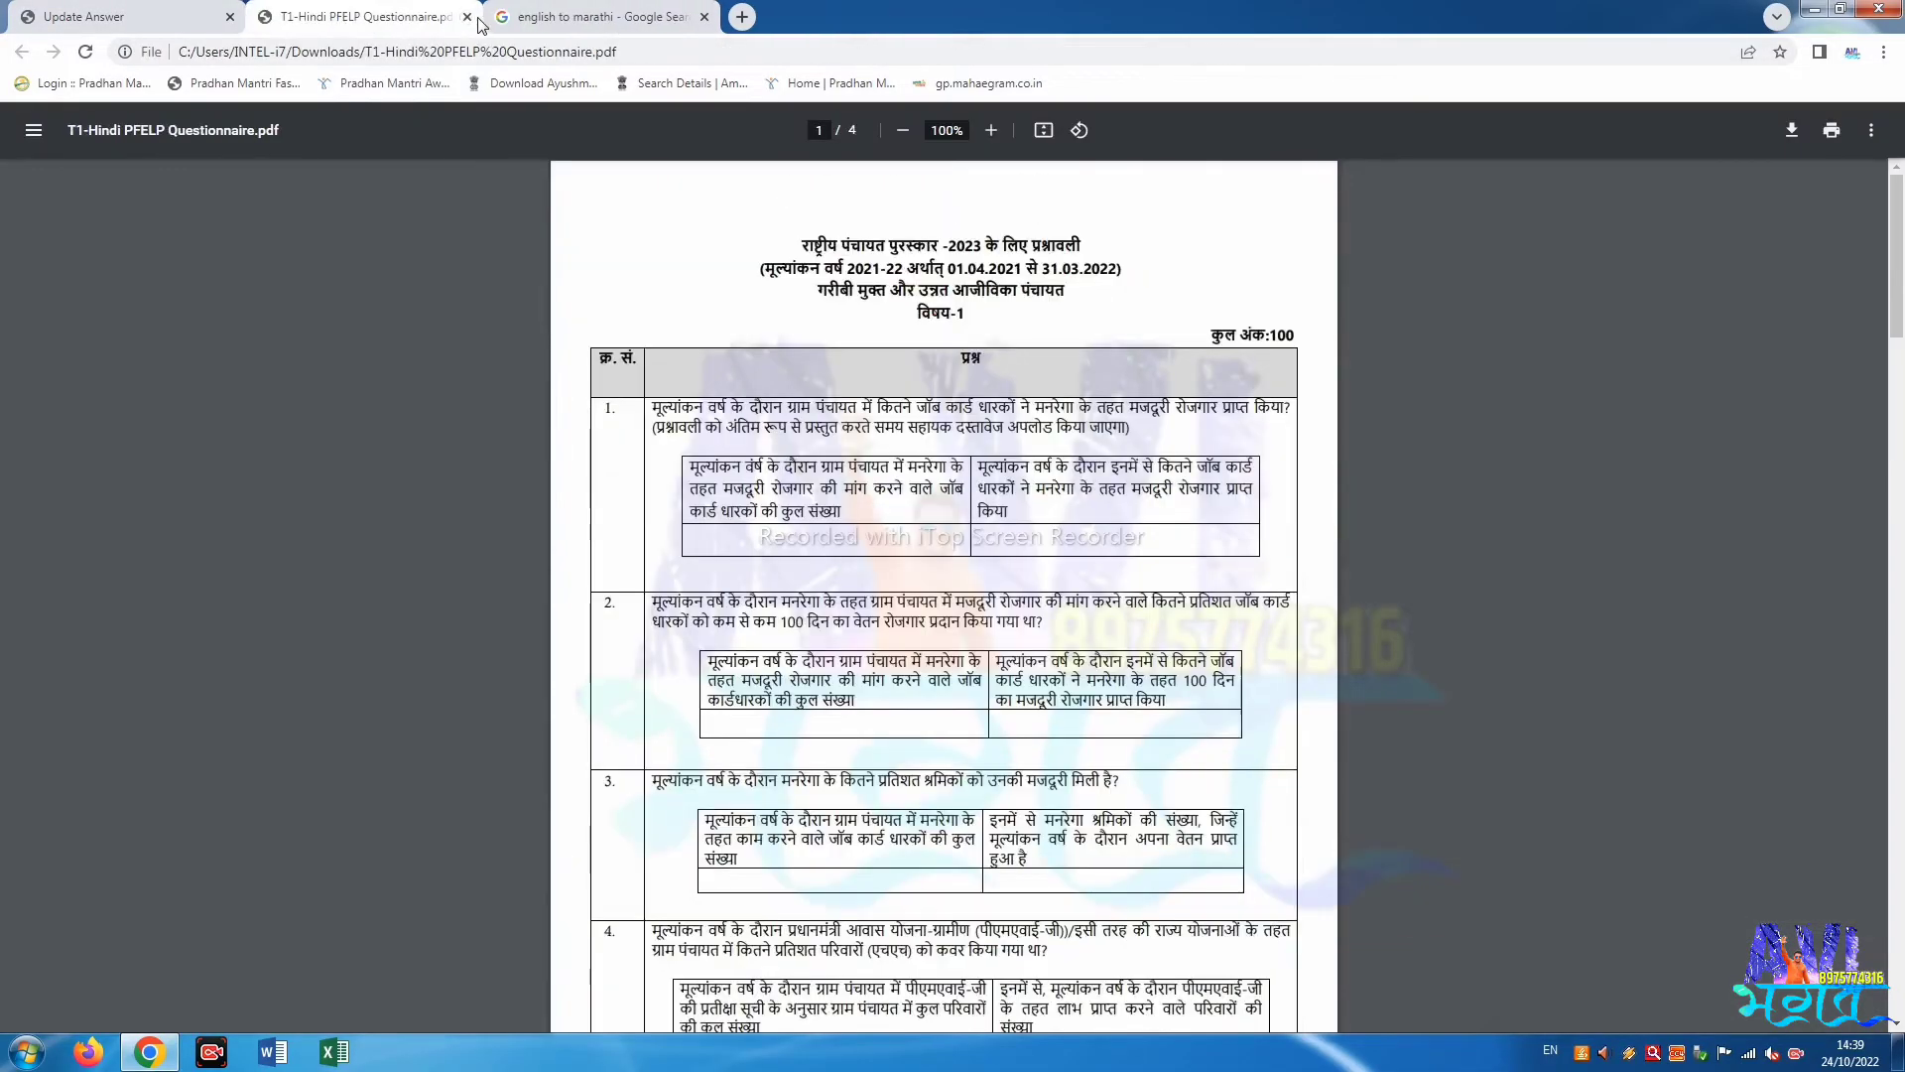
click(468, 16)
click(119, 16)
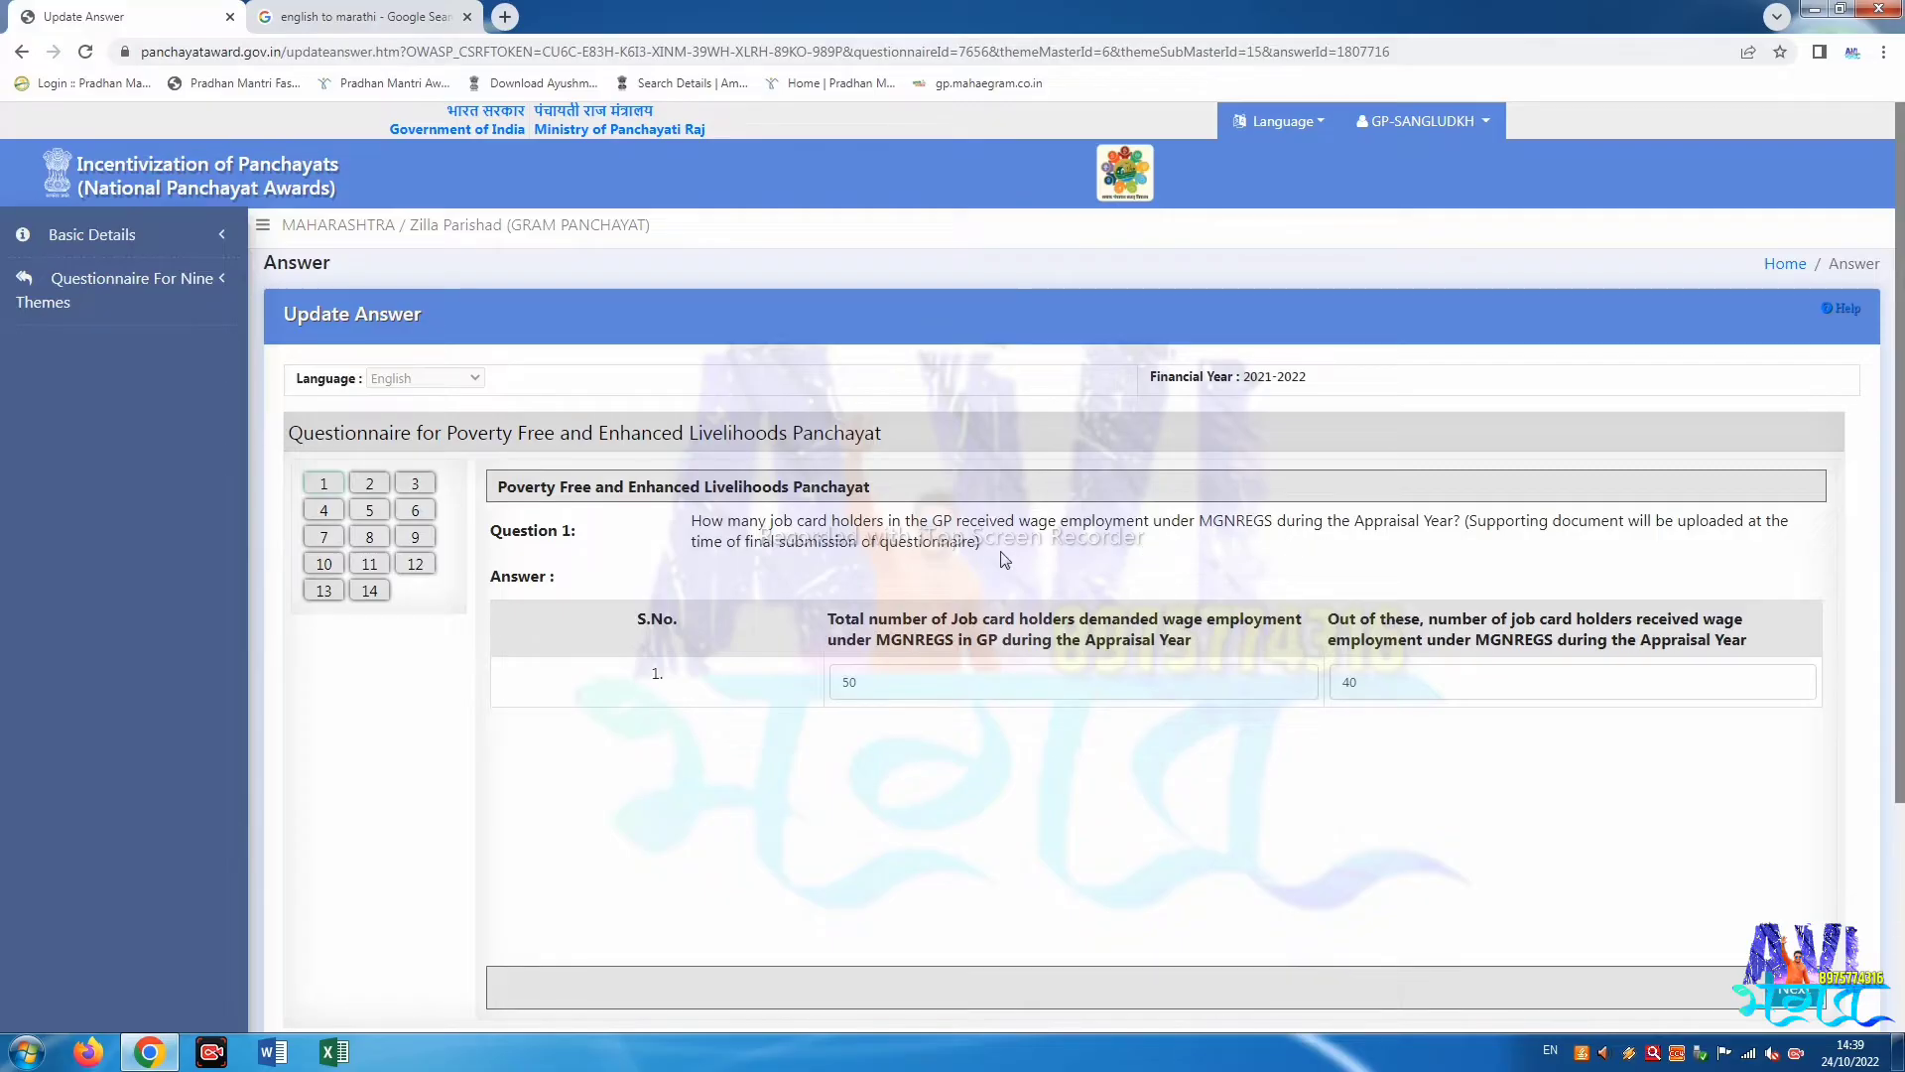
Translate the text of PFELP Question 1 from English to Marathi with Google's translator.
drag(1001, 552, 687, 525)
key(ctrl+c)
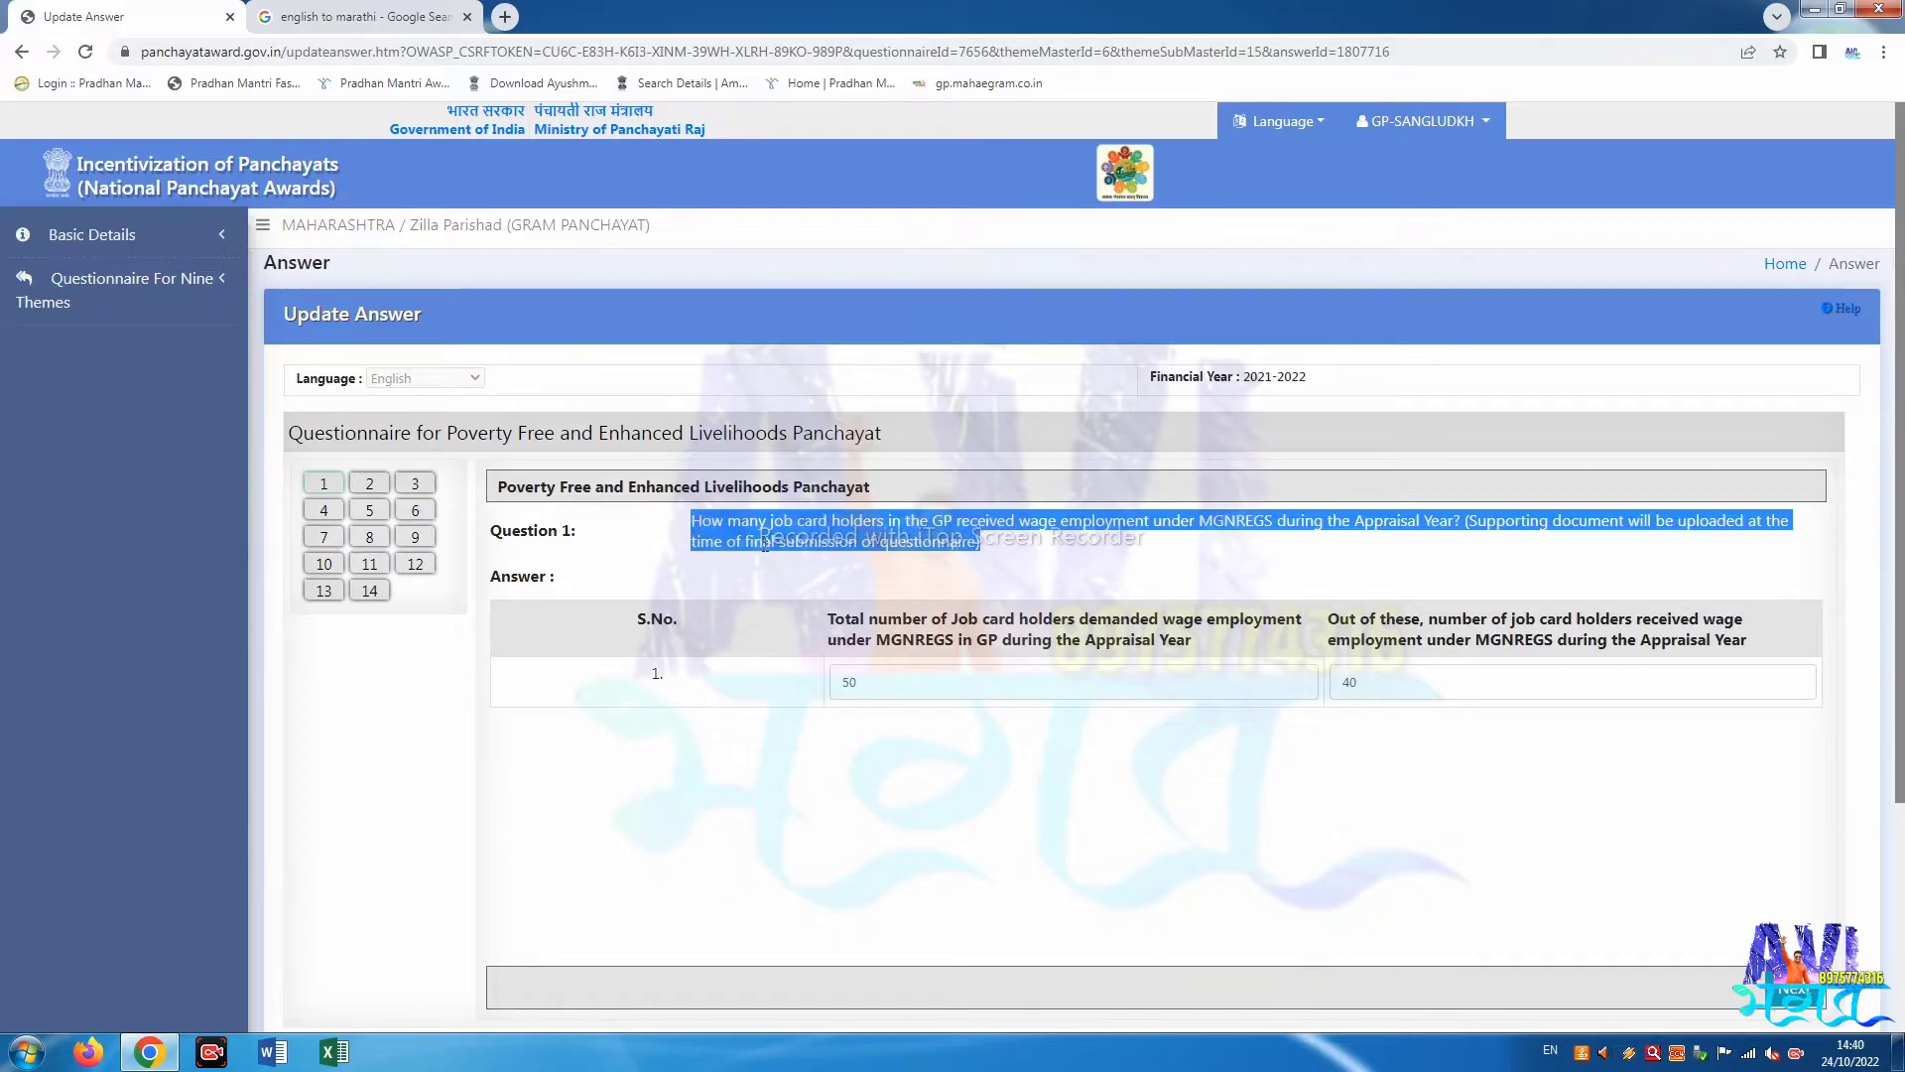
key(ctrl+Tab)
key(ctrl+v)
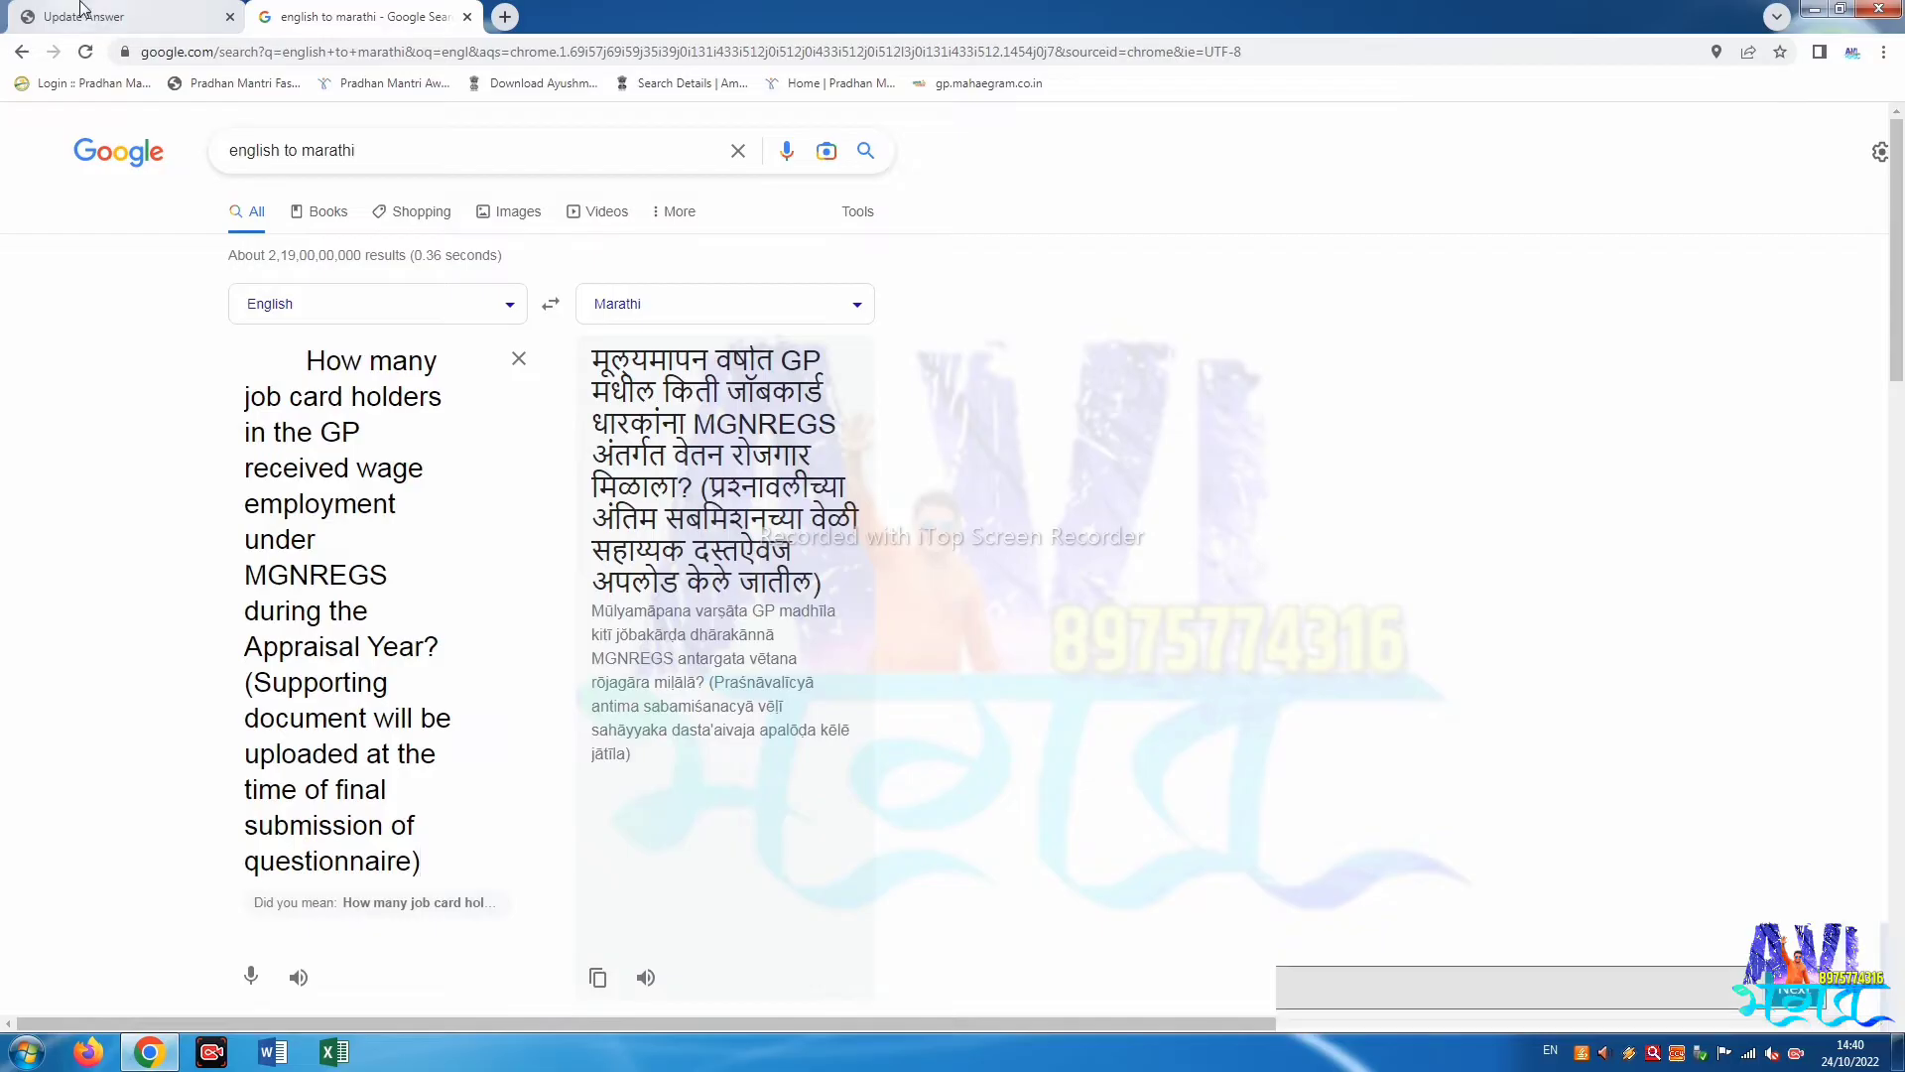
Set the number of job card holders who demanded MGNREGS wage employment to 914 in PFELP Question 1 and save the update.
click(202, 12)
click(934, 621)
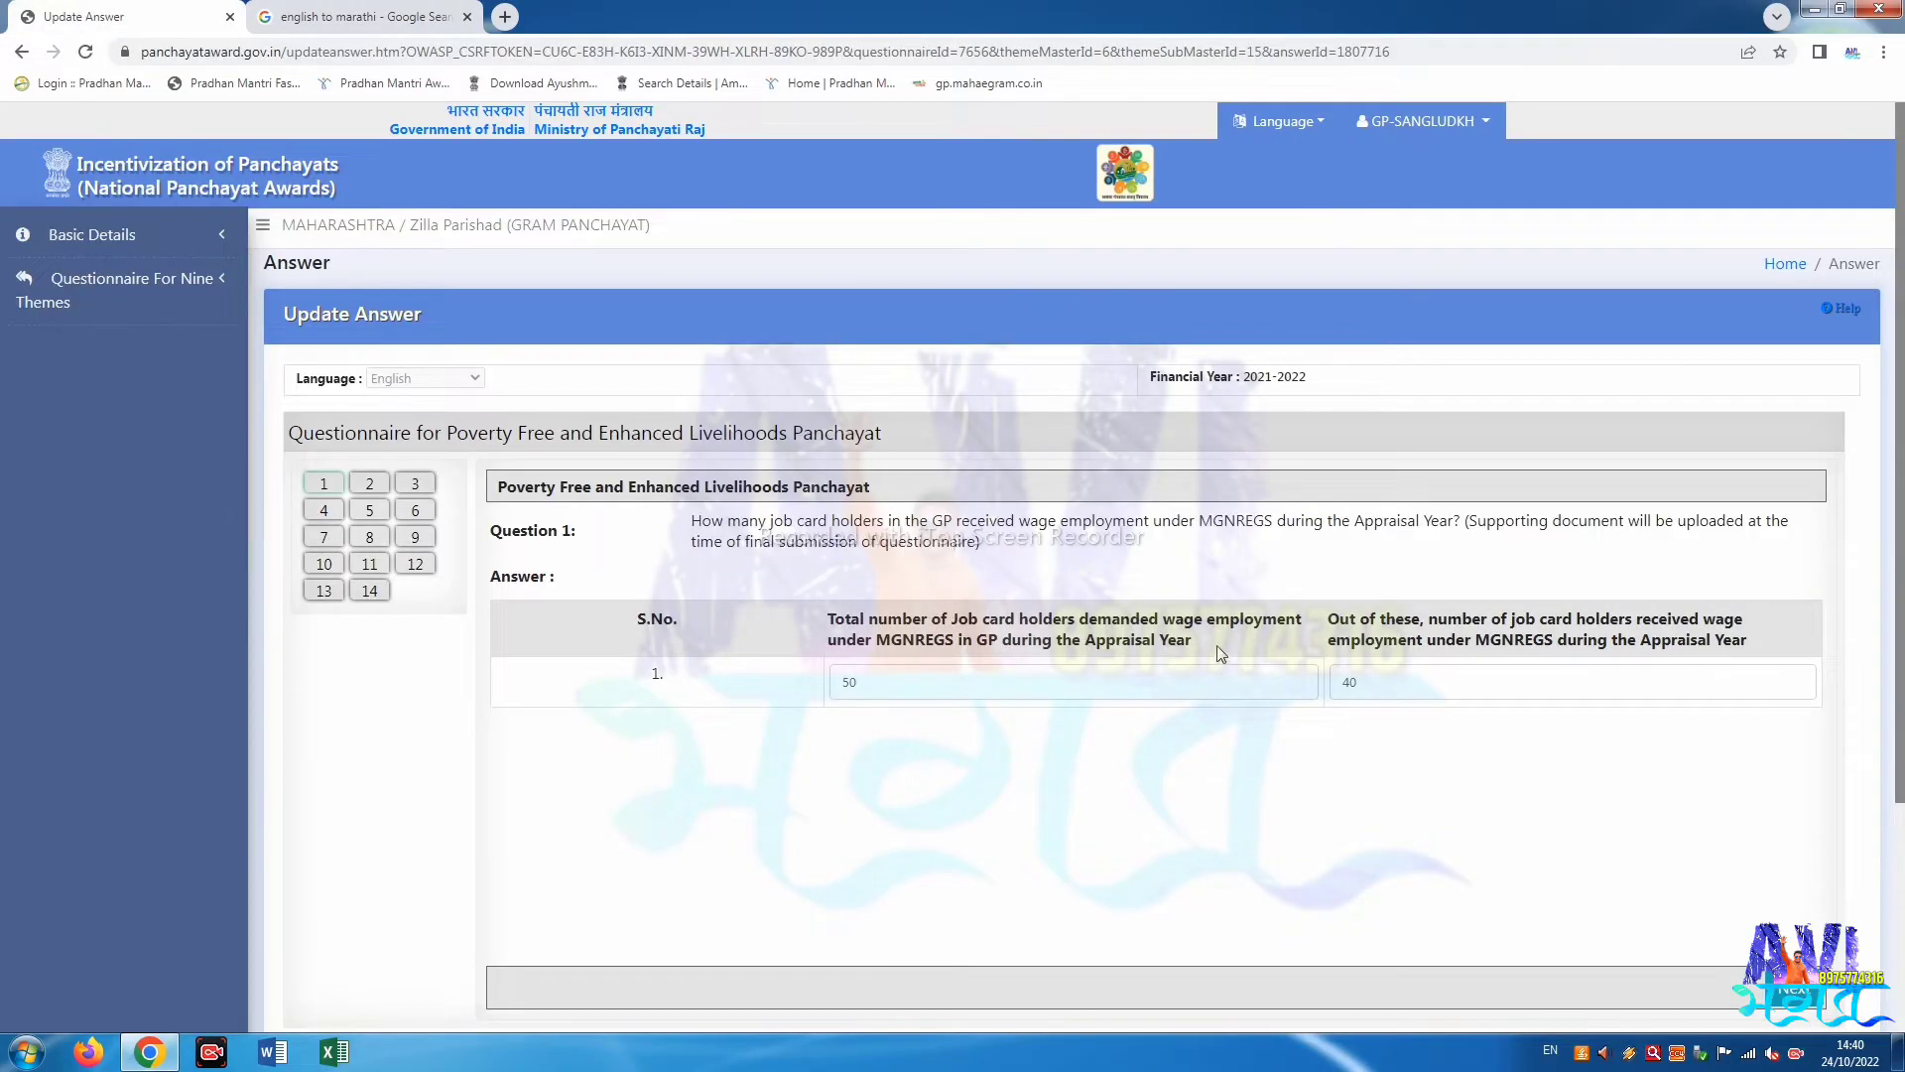
drag(1190, 642, 833, 609)
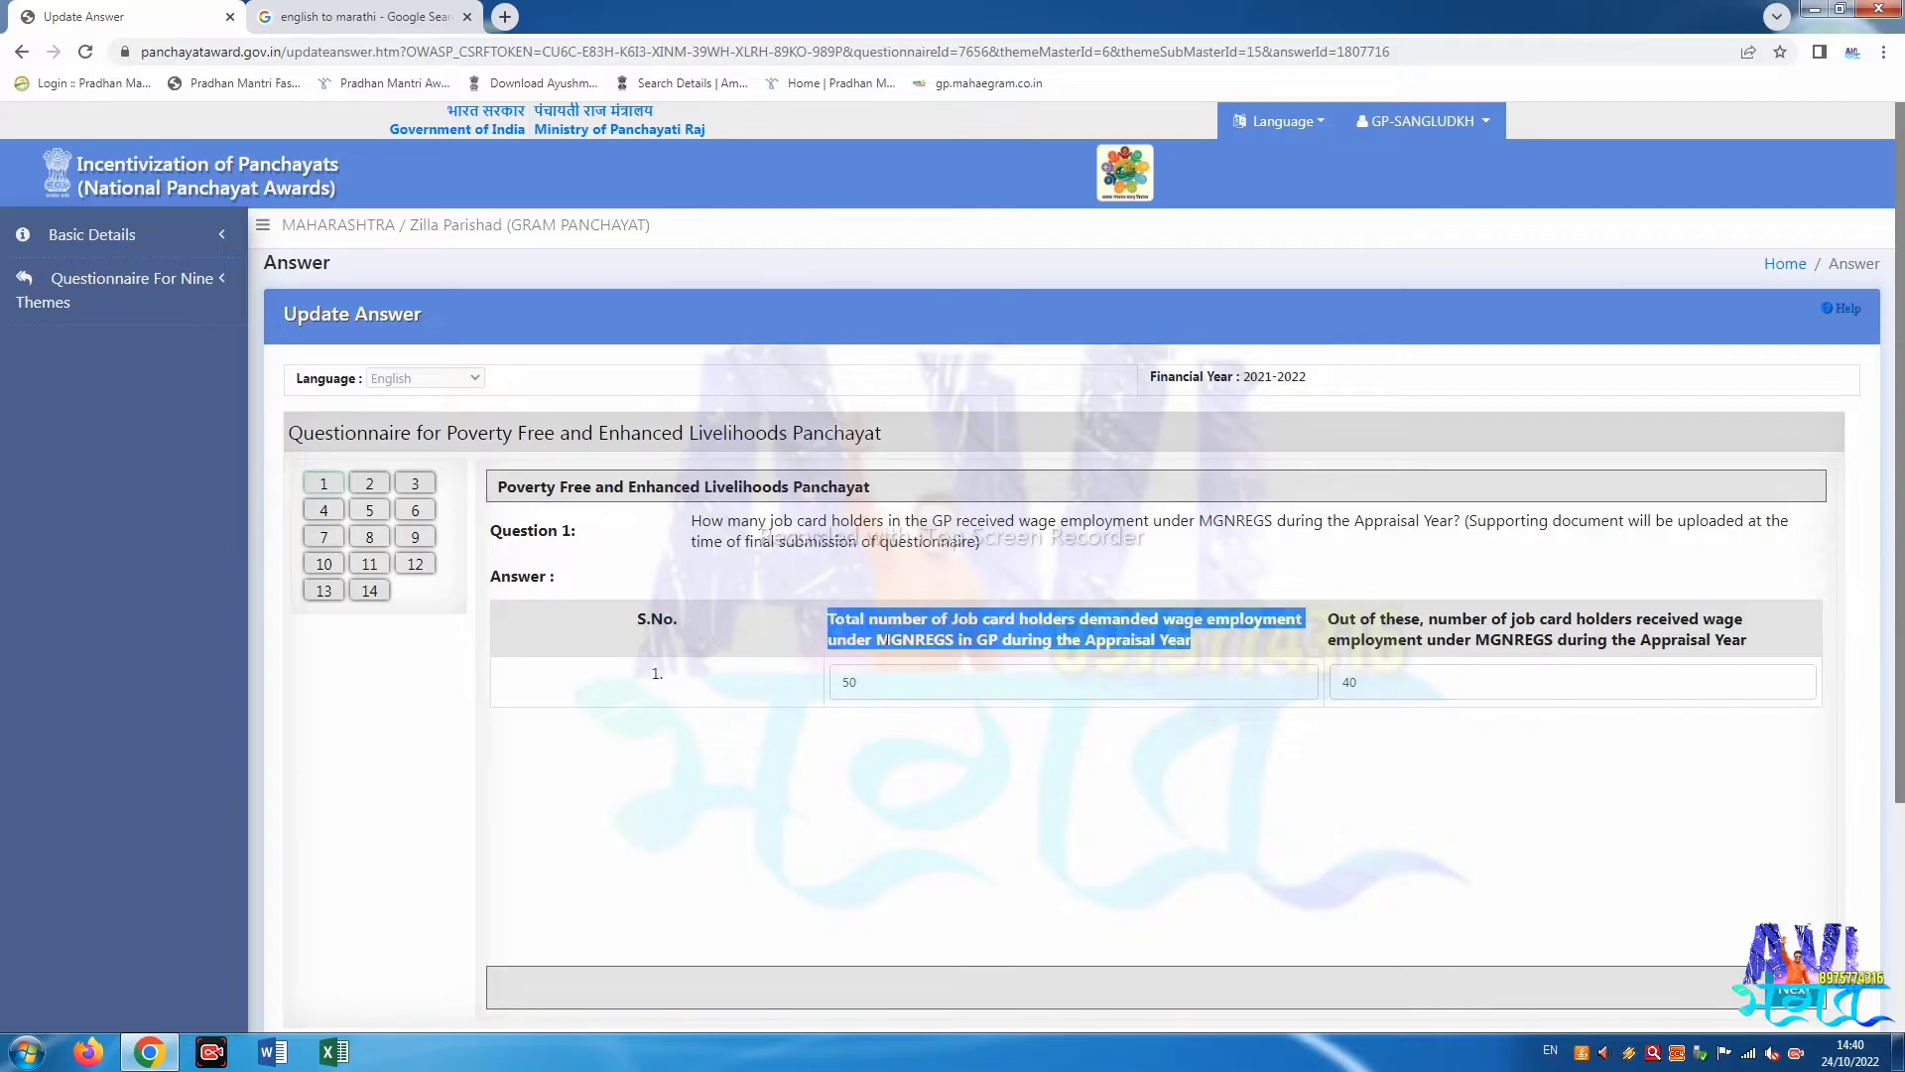
drag(905, 679, 809, 675)
text(90)
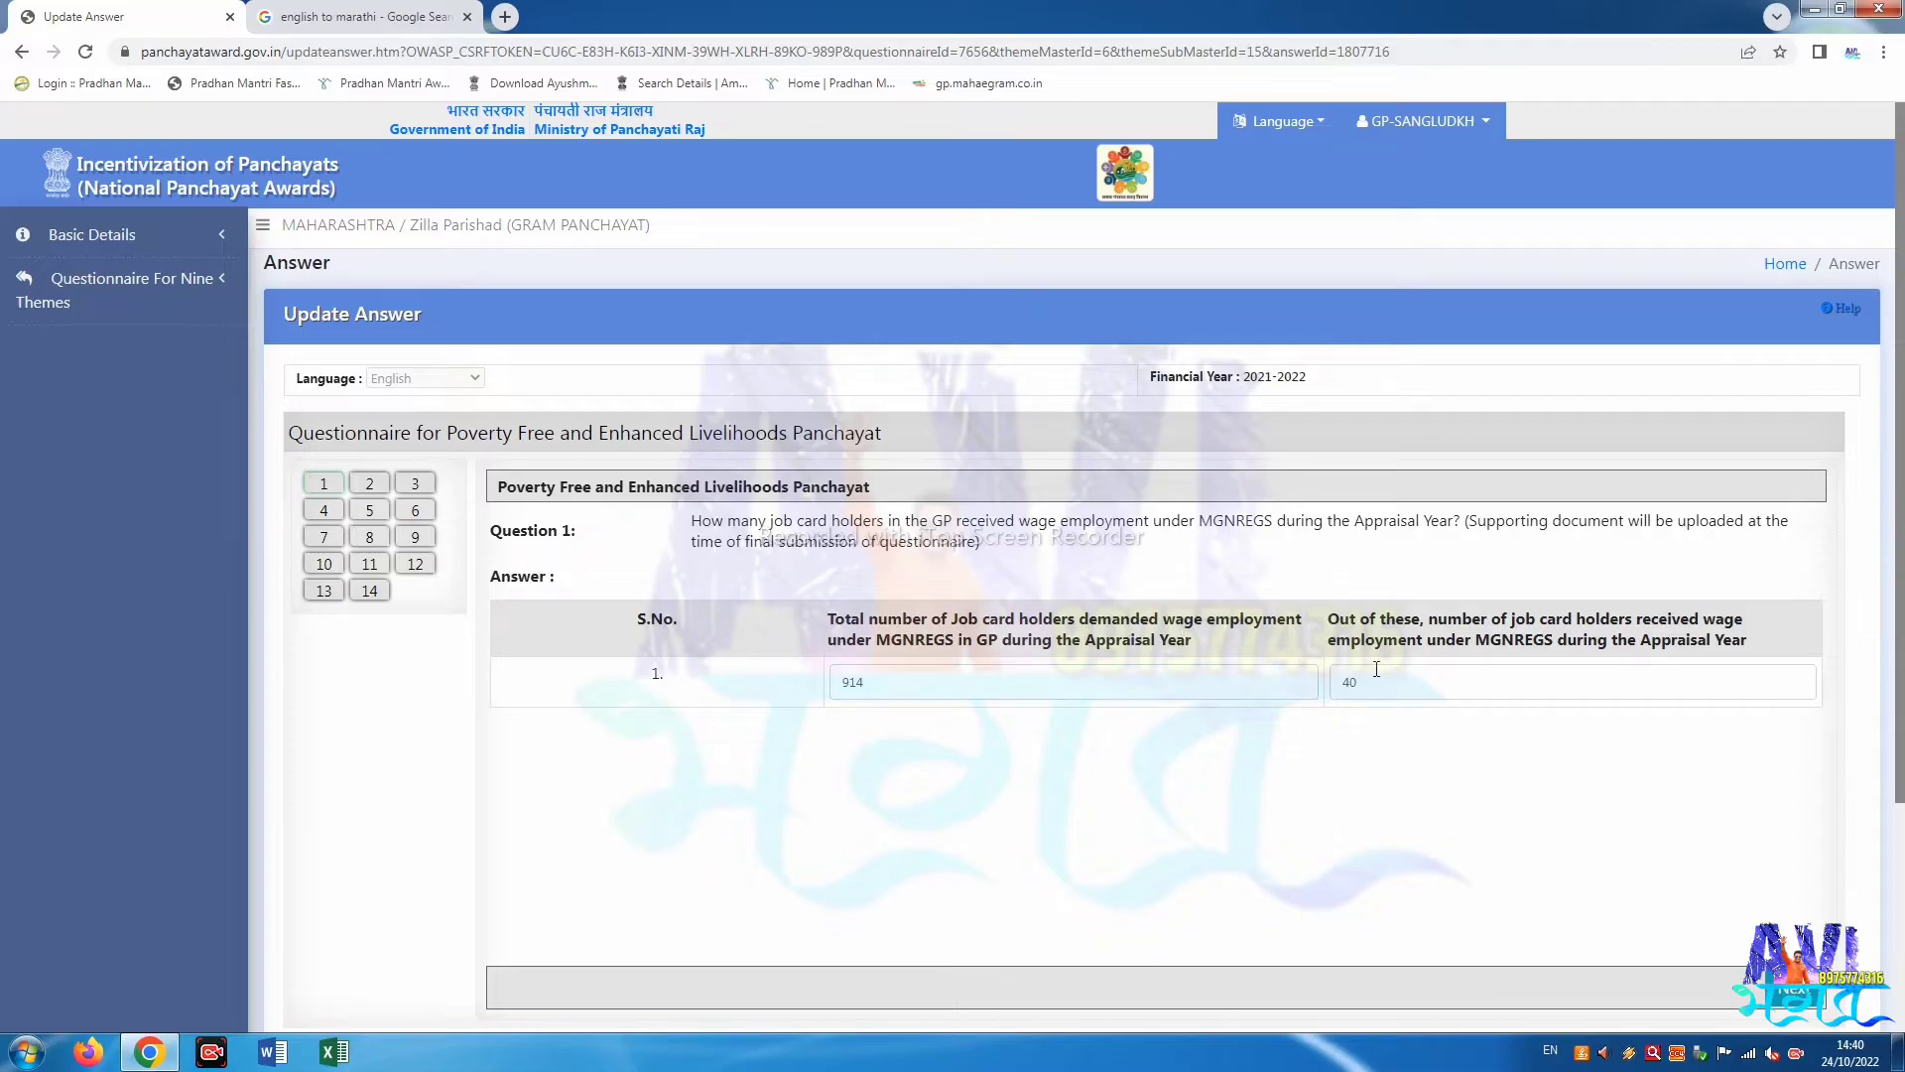
scroll(1375, 680, down, 2)
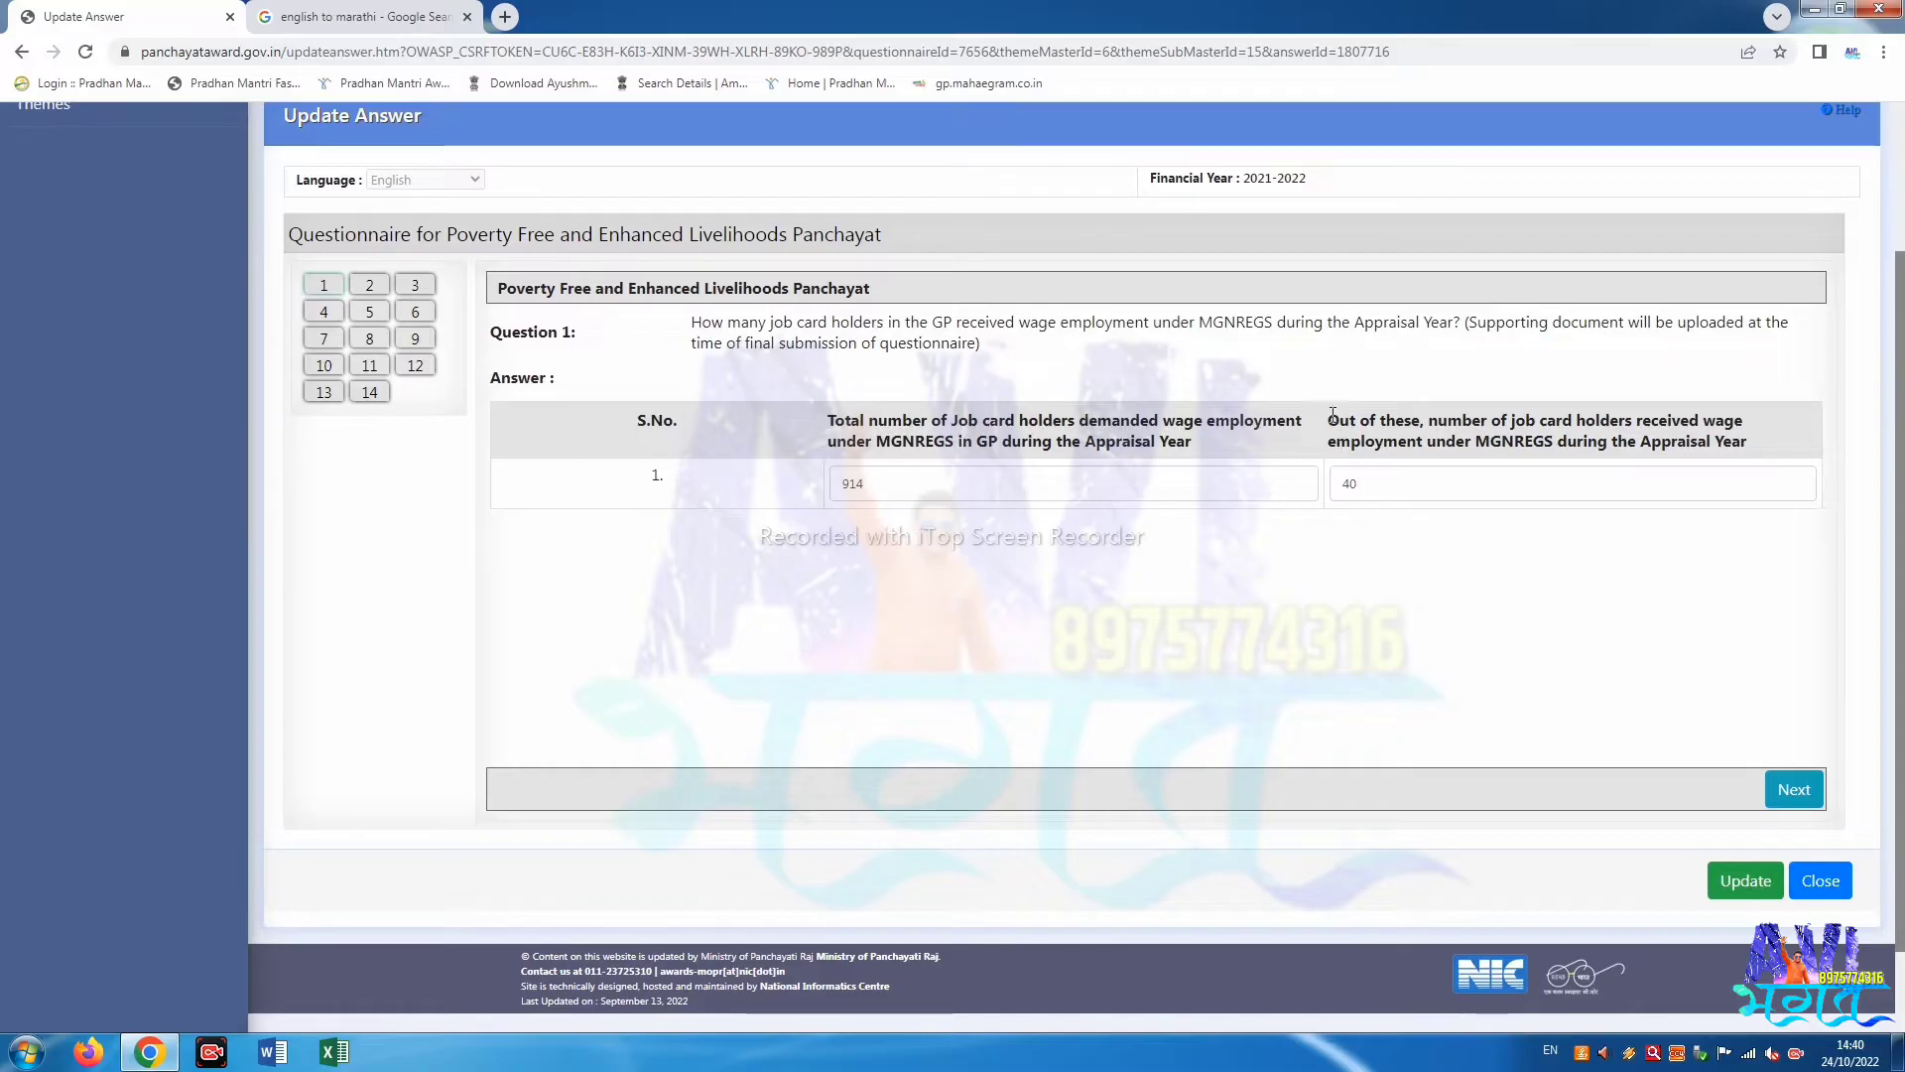
drag(1332, 415, 1425, 425)
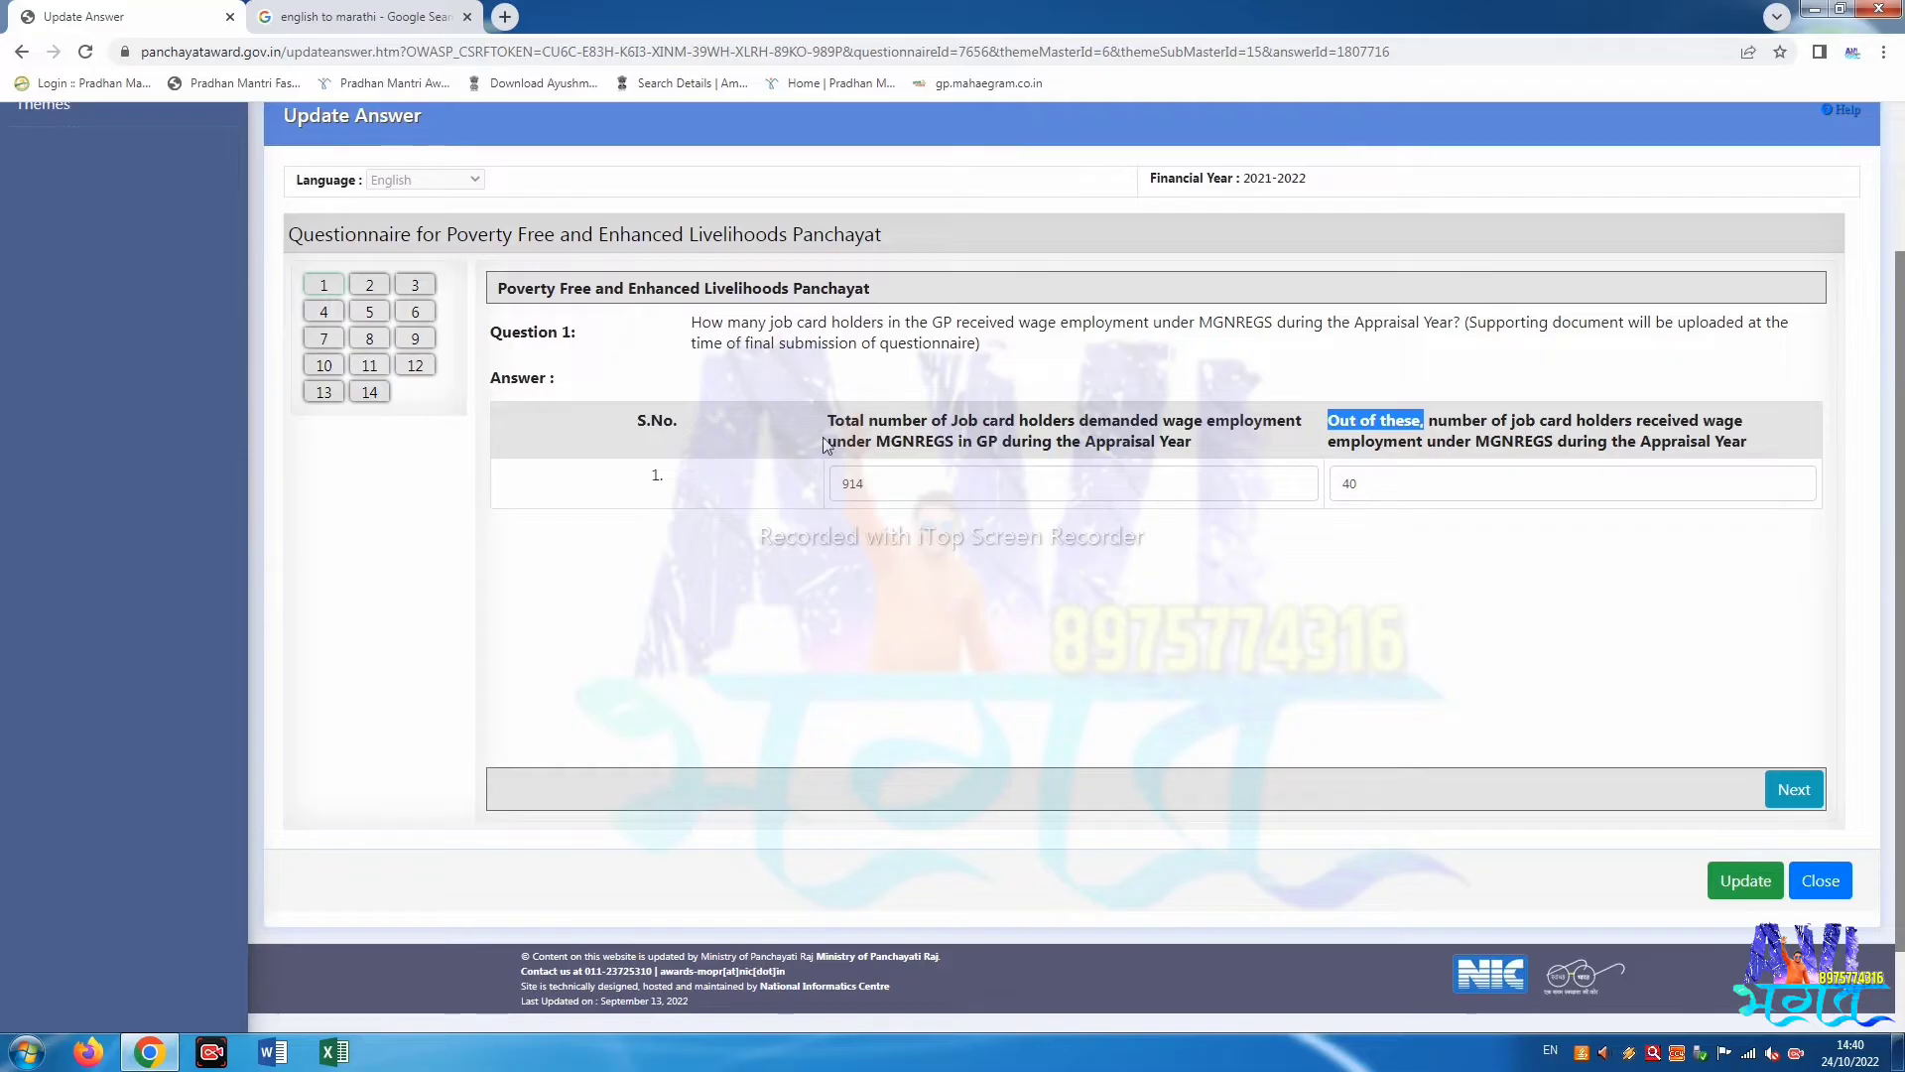
click(1397, 407)
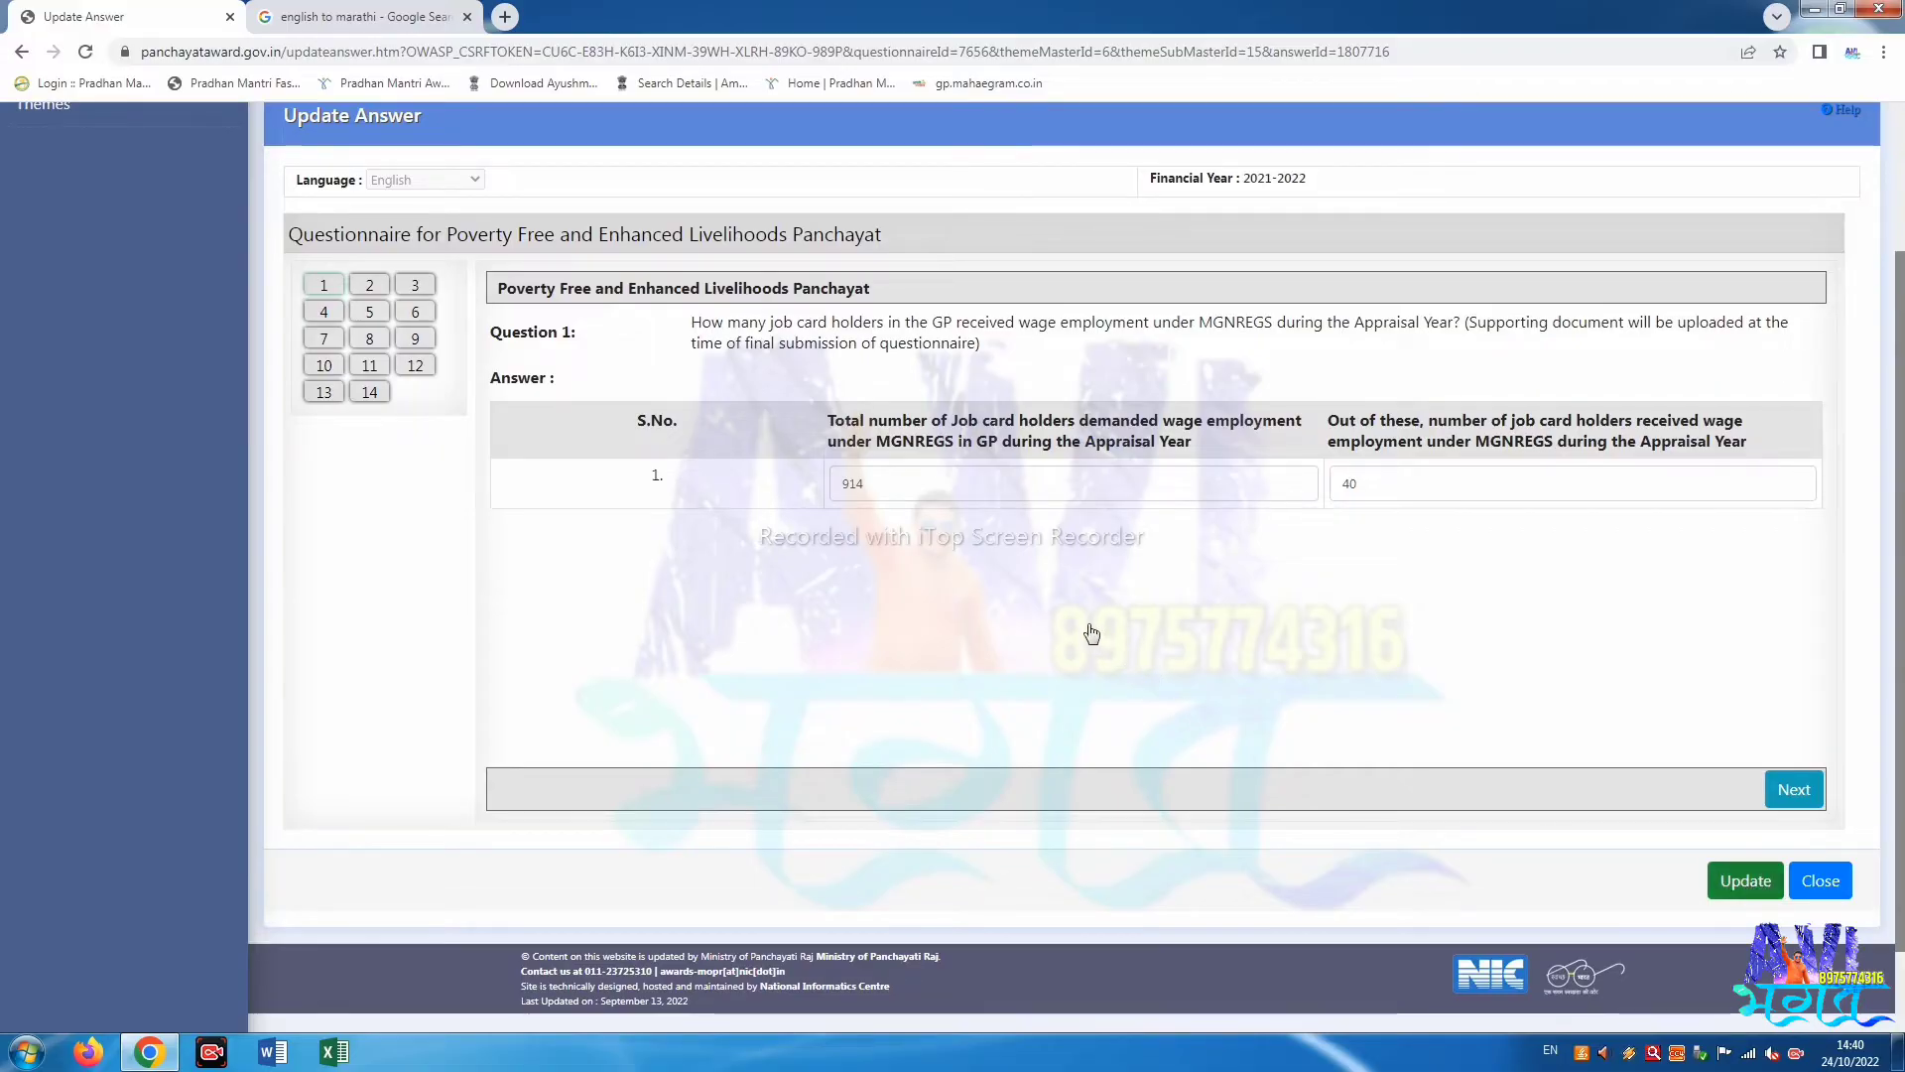
key(F5)
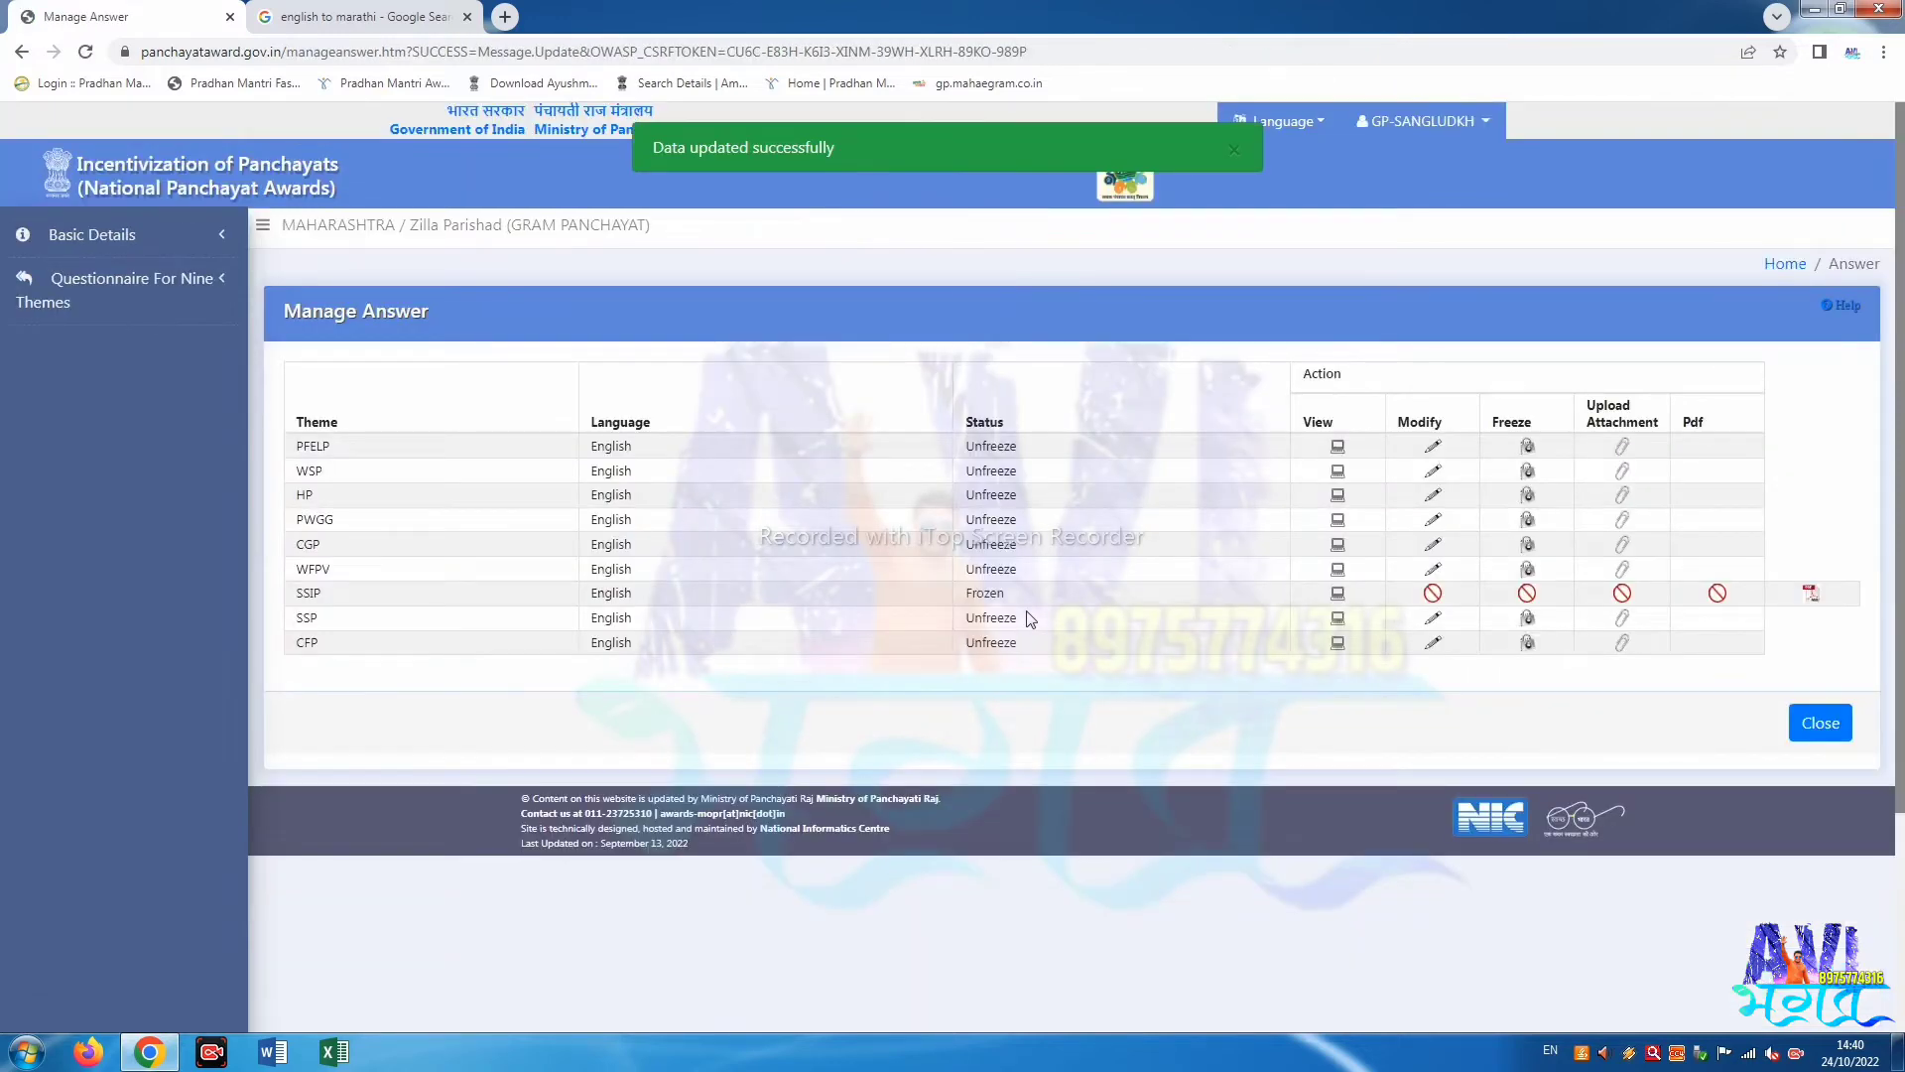
Reopen the PFELP theme answers for modification and advance to Question 2.
click(1432, 448)
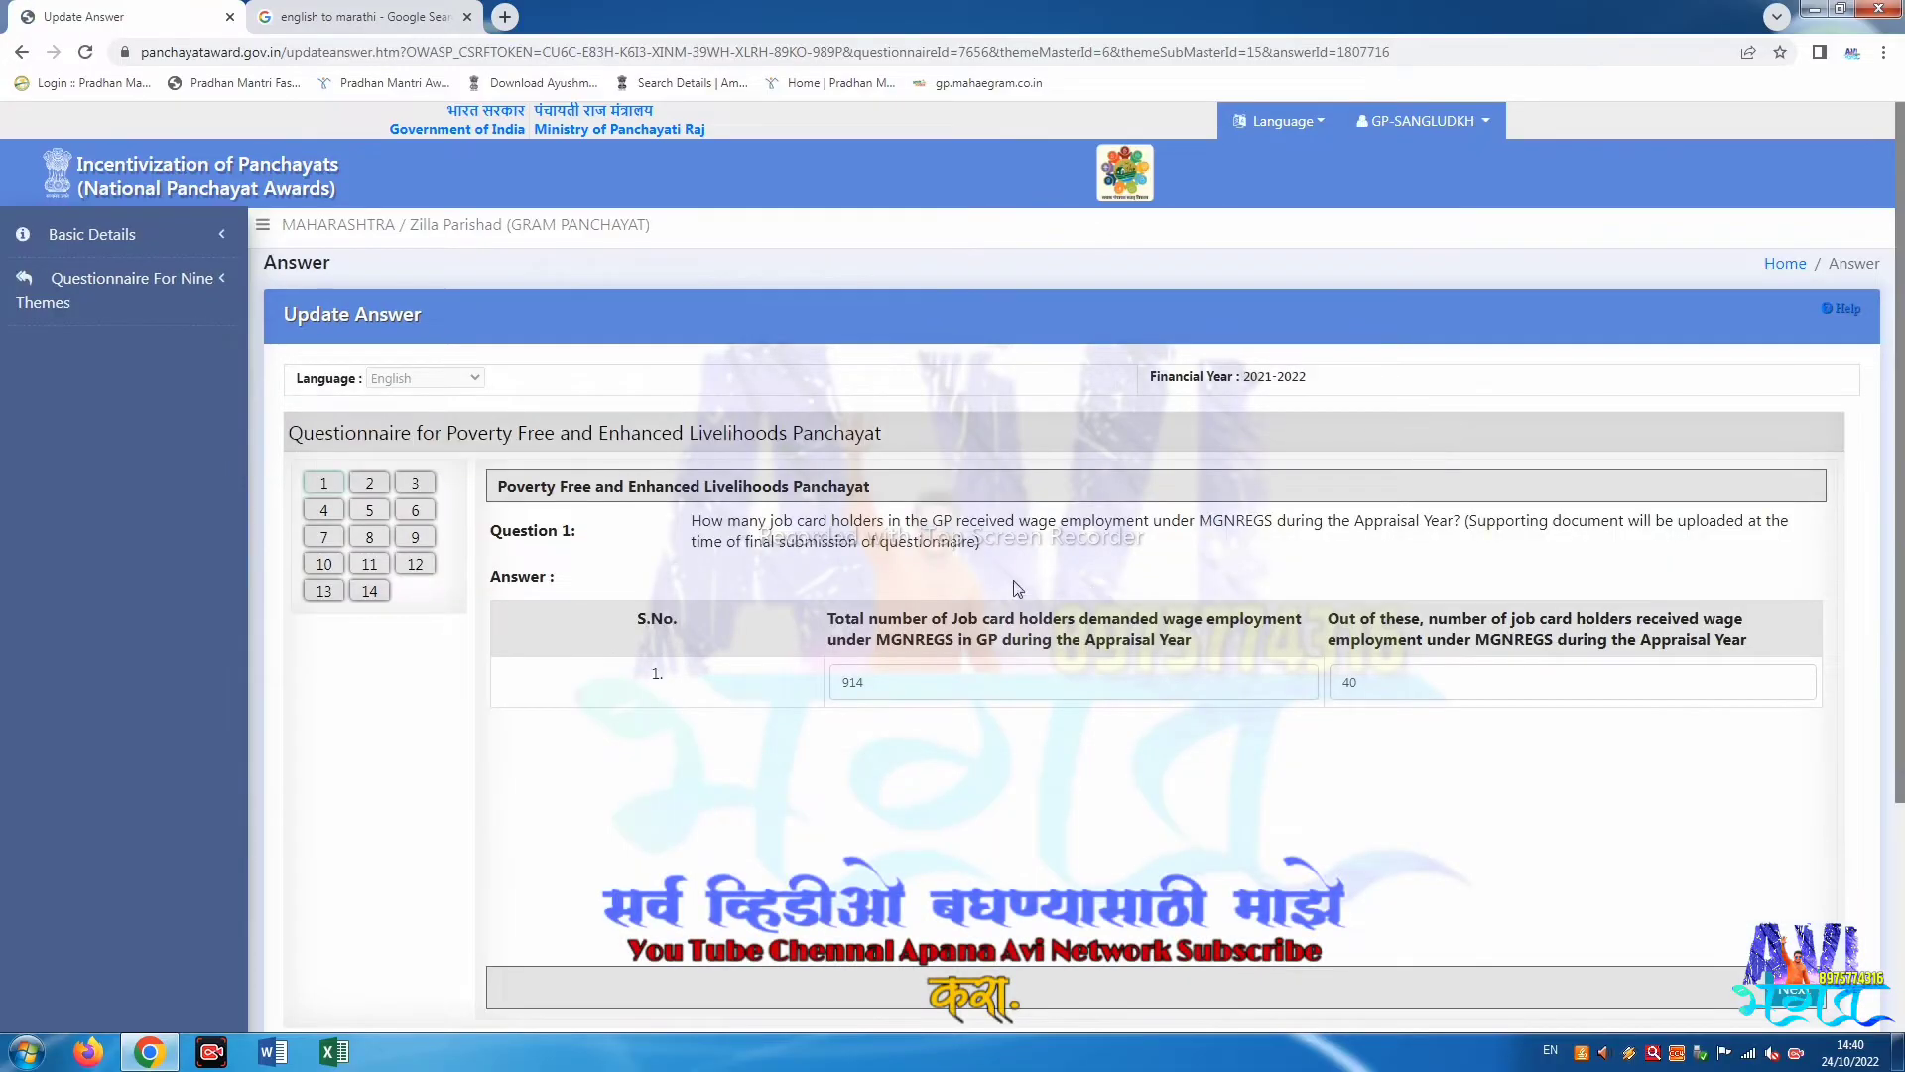
scroll(1290, 635, down, 1)
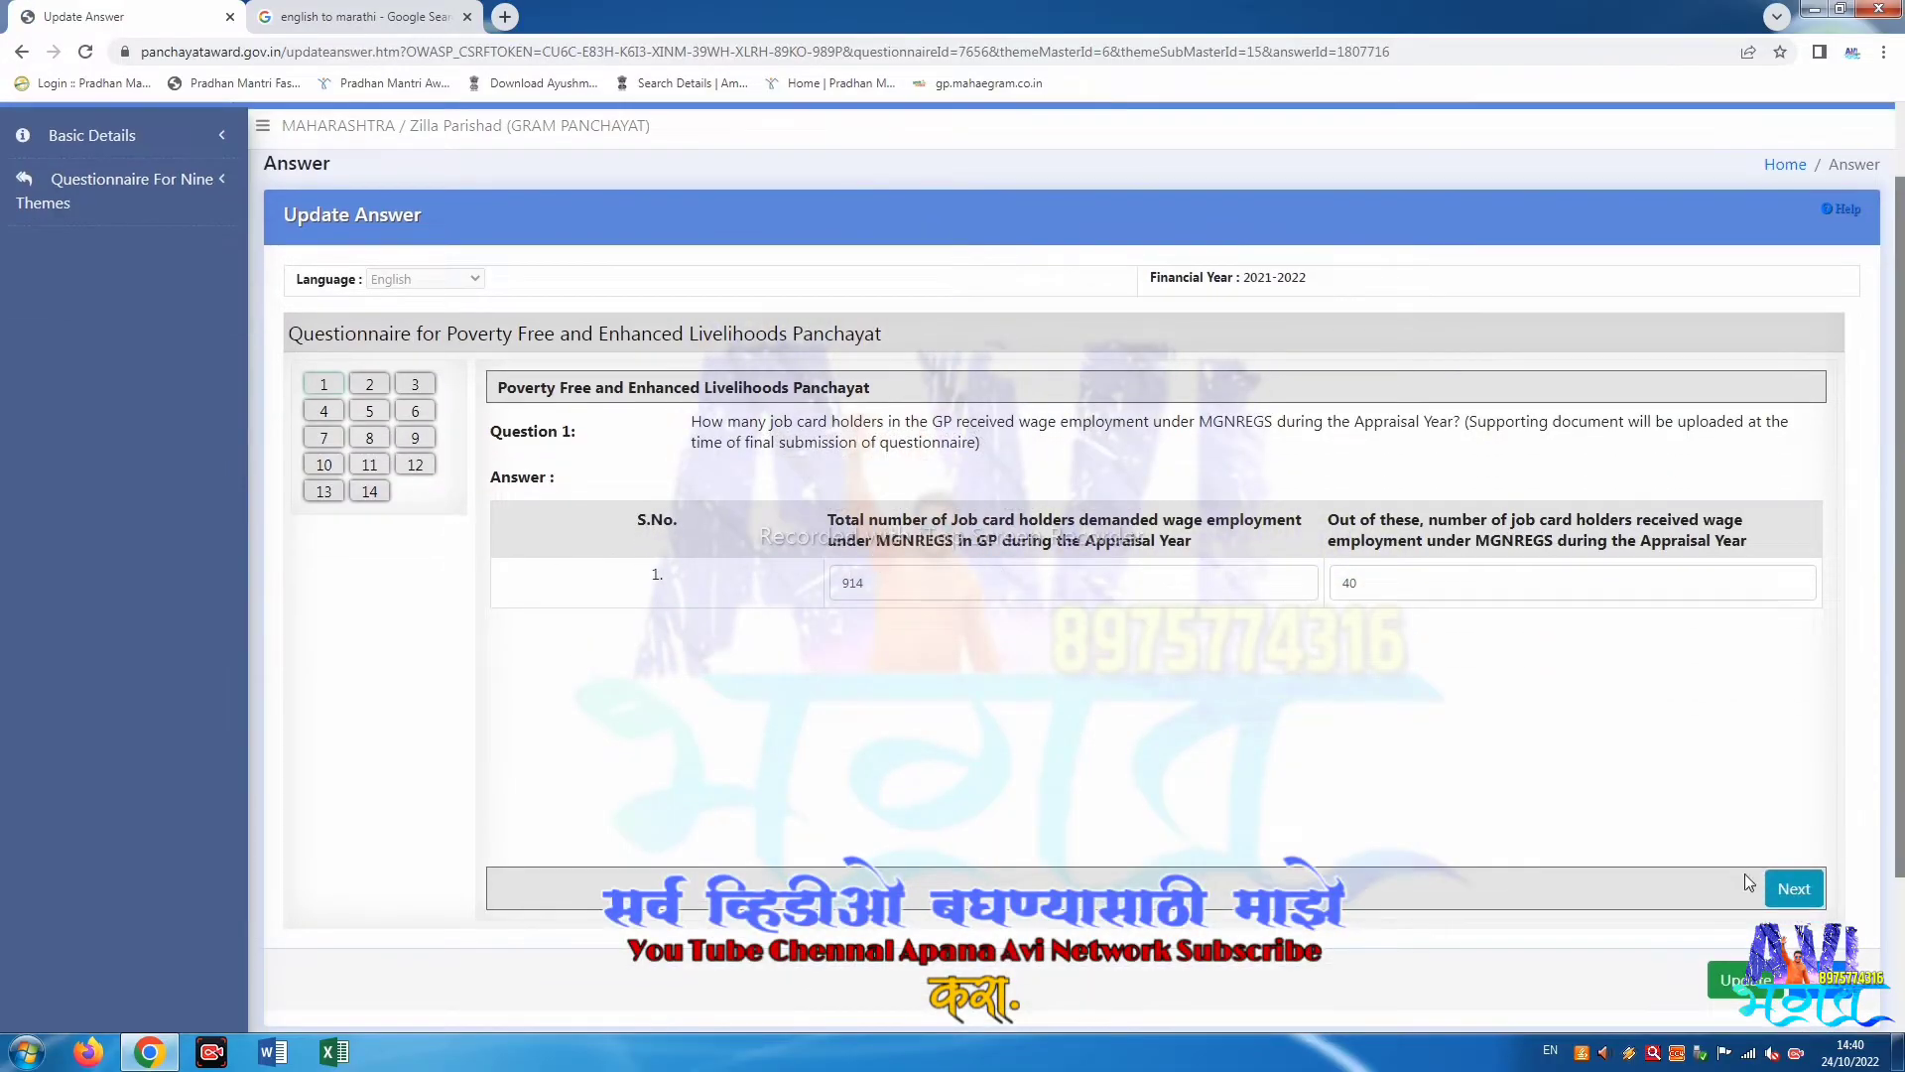
click(1788, 889)
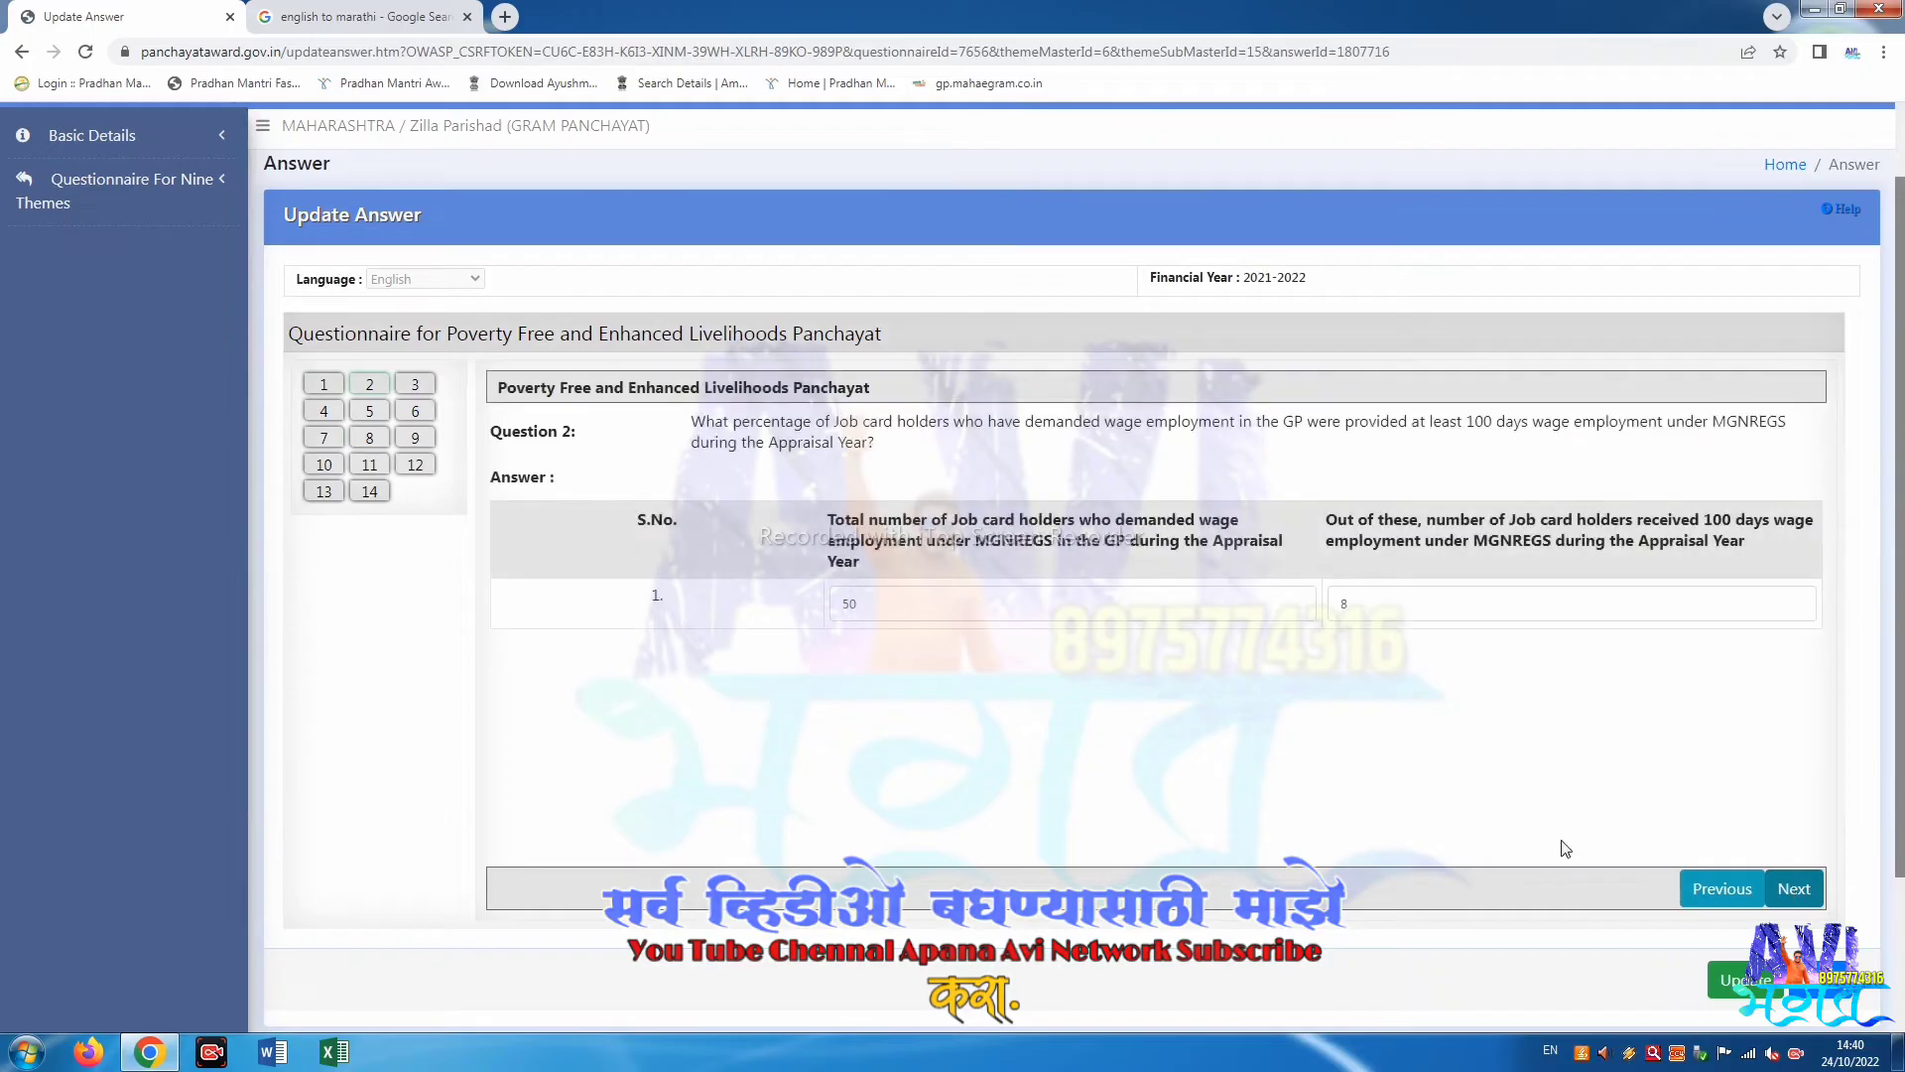
Translate the text of PFELP Question 2 from English to Marathi with Google's translator.
drag(877, 449, 677, 425)
key(ctrl+c)
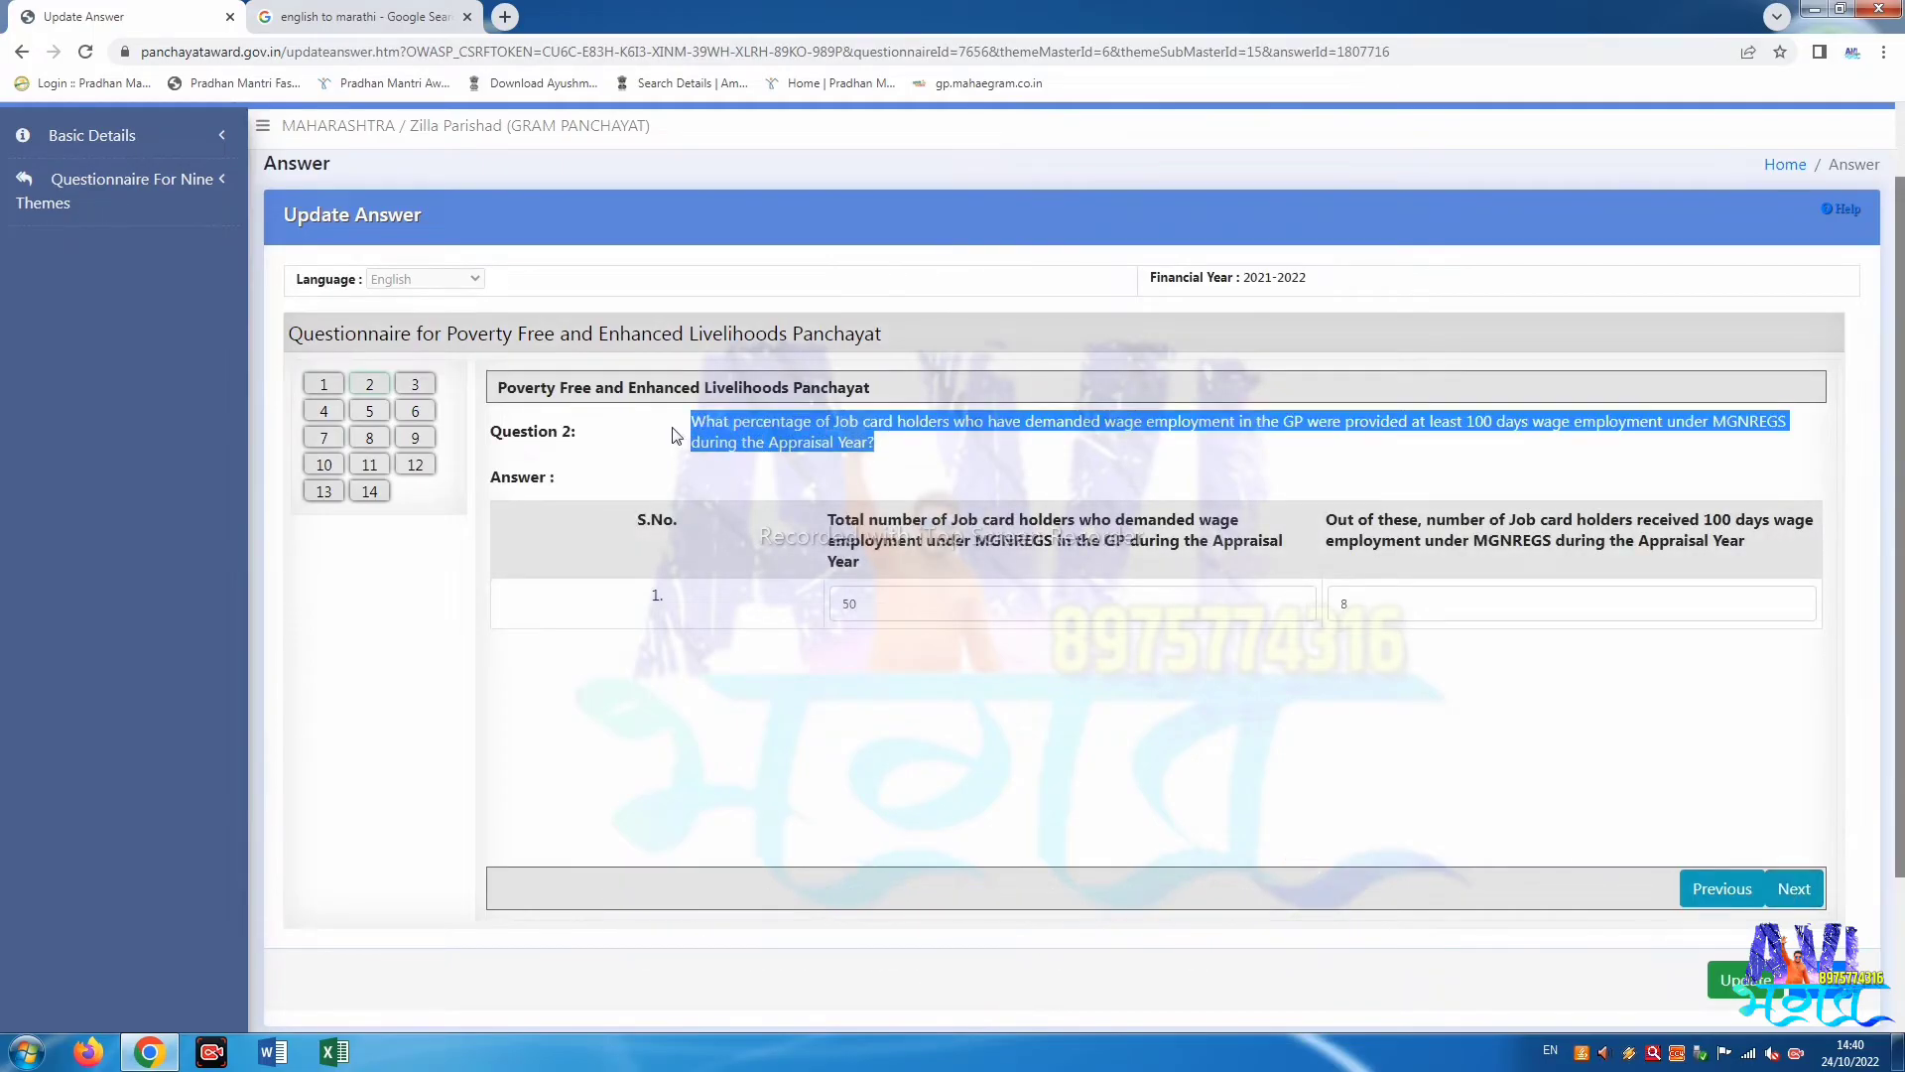
click(294, 14)
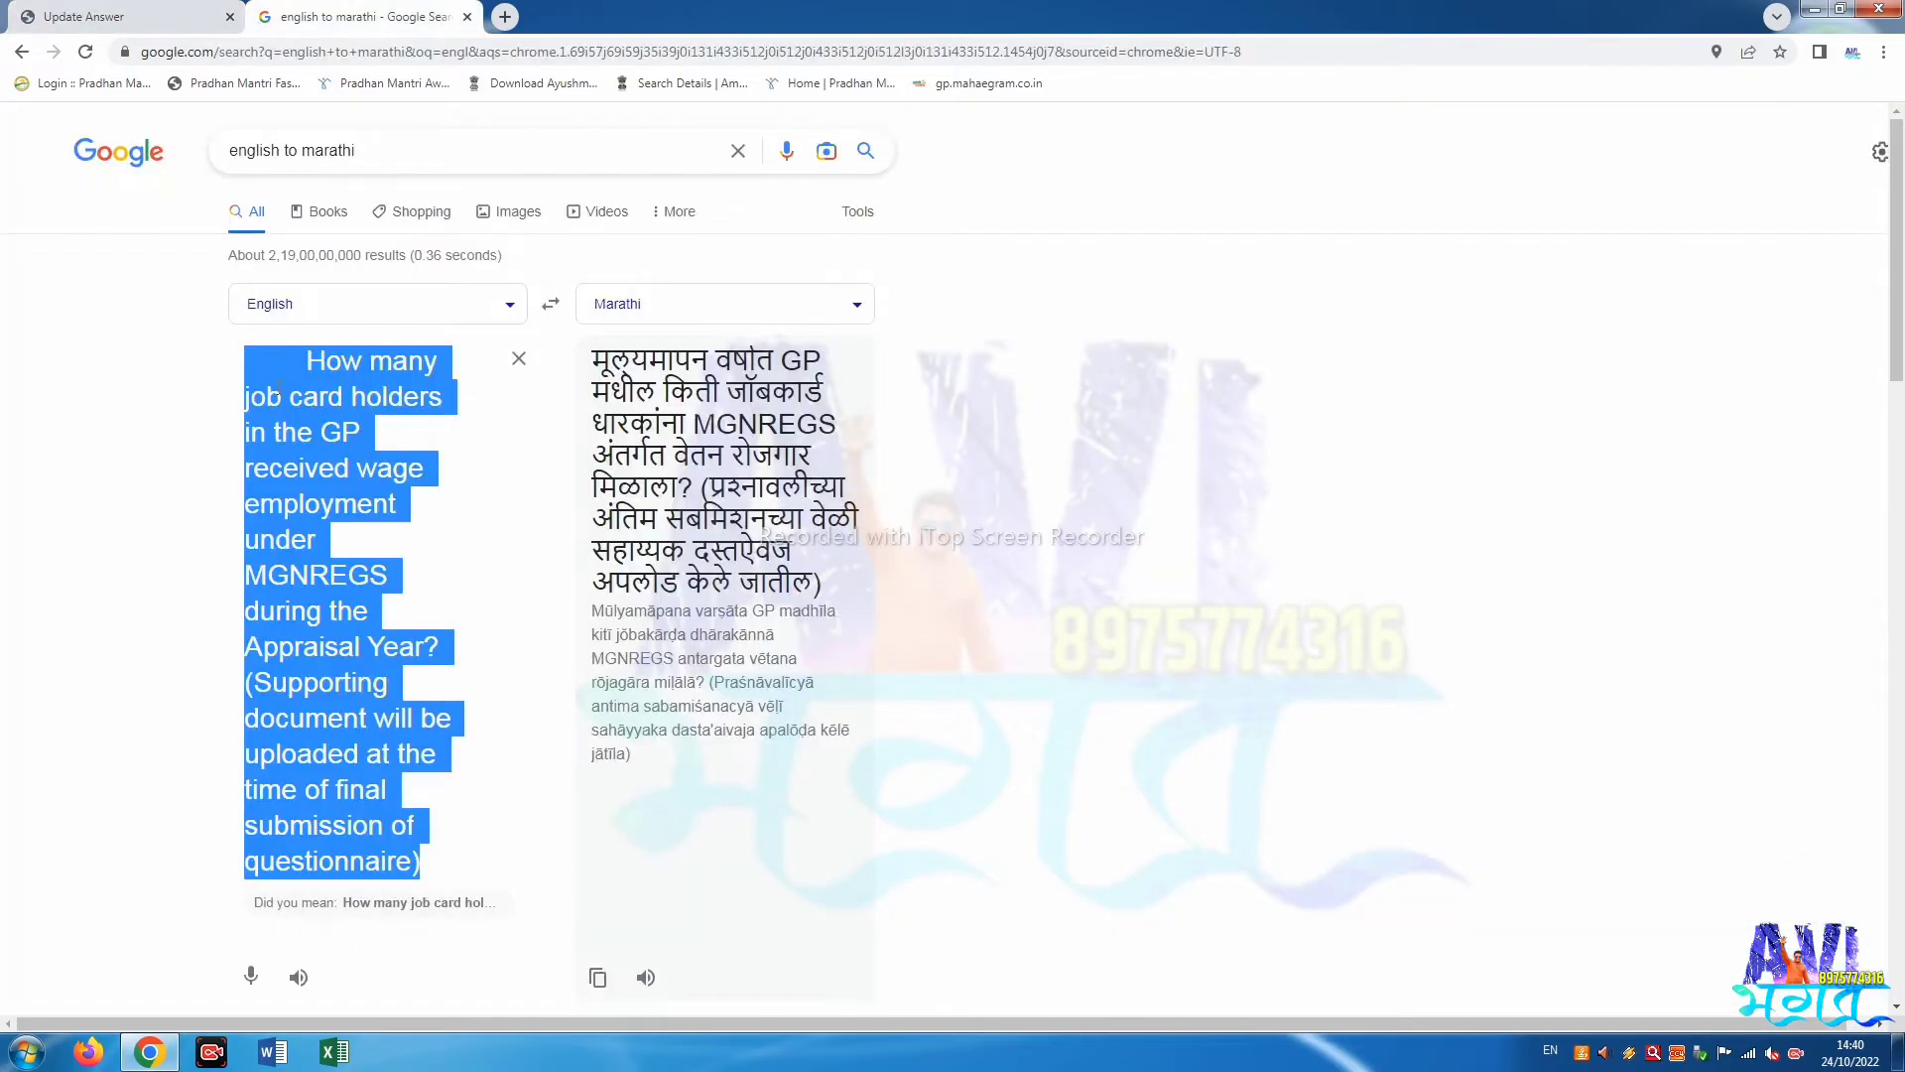
key(ctrl+v)
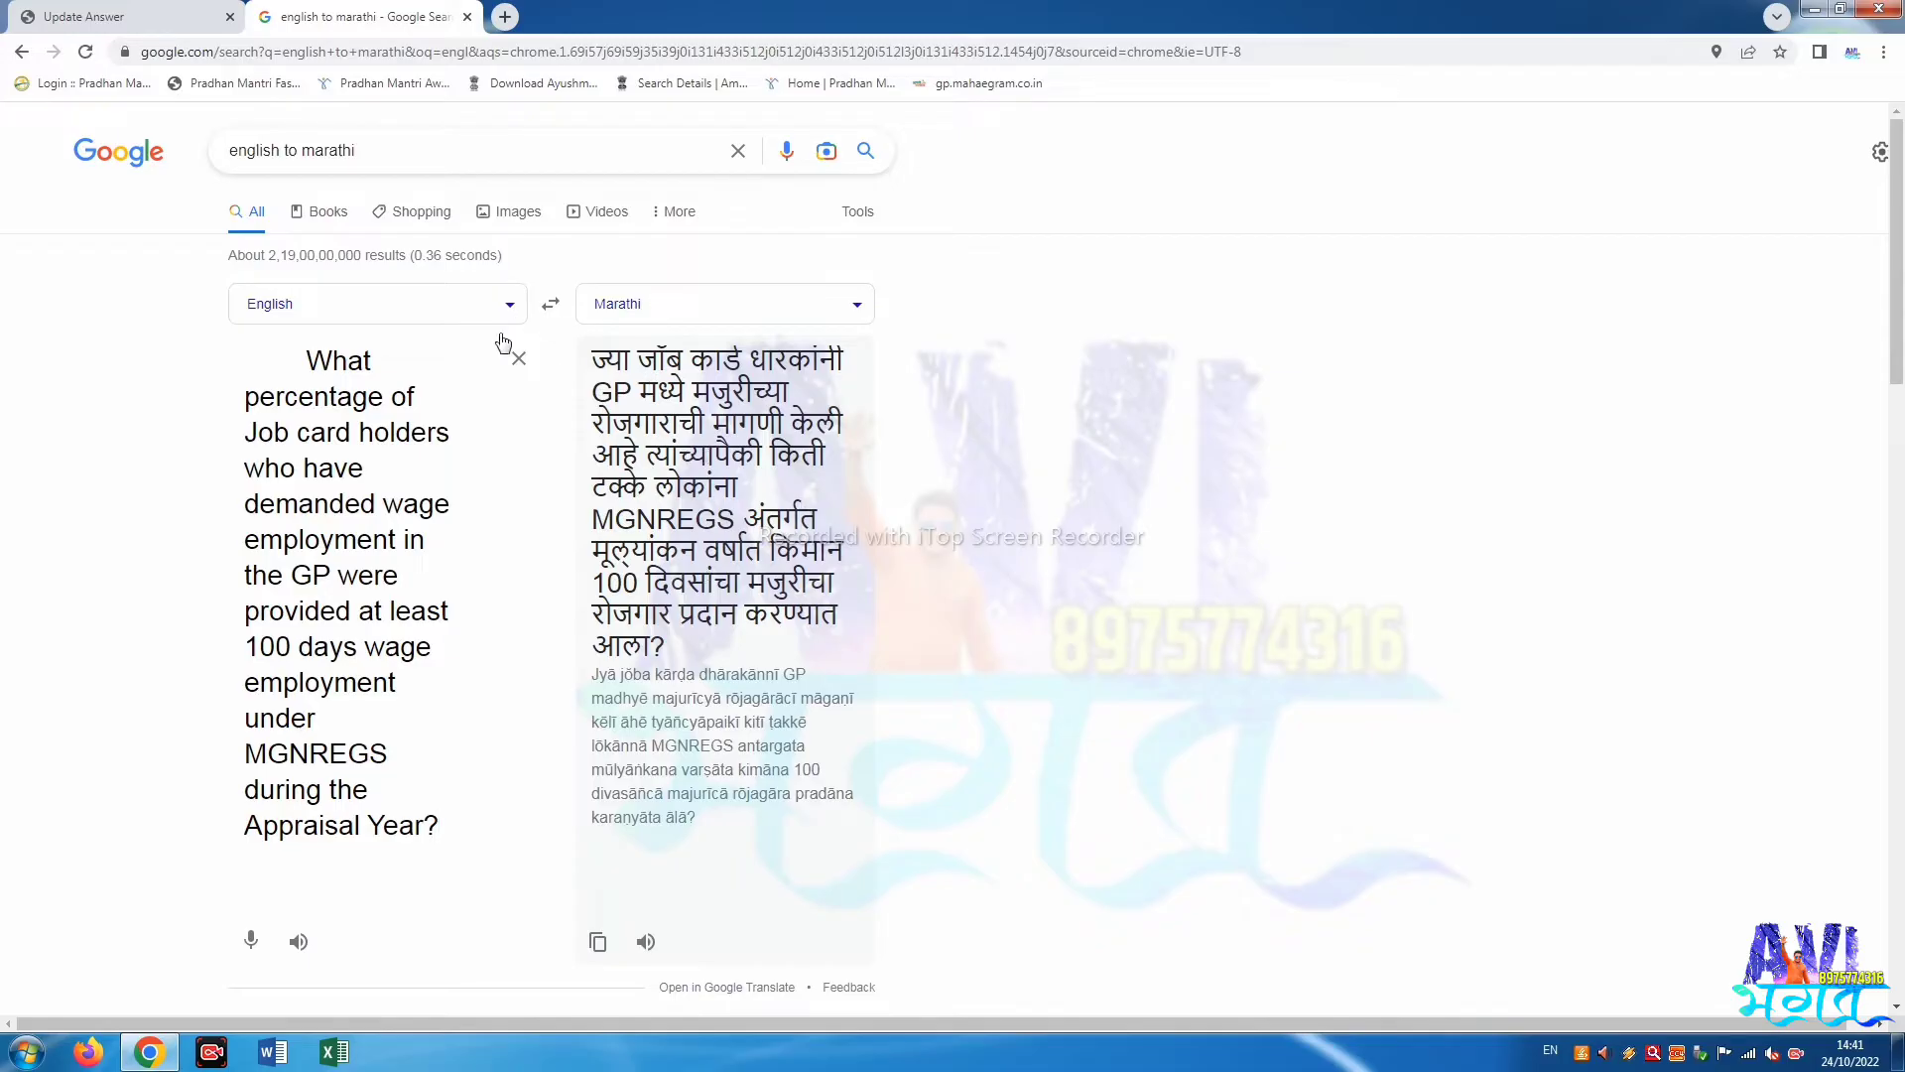
Set the number of job card holders who received 100 days of wage employment to 40 in PFELP Question 2 and save the update.
click(189, 15)
click(952, 498)
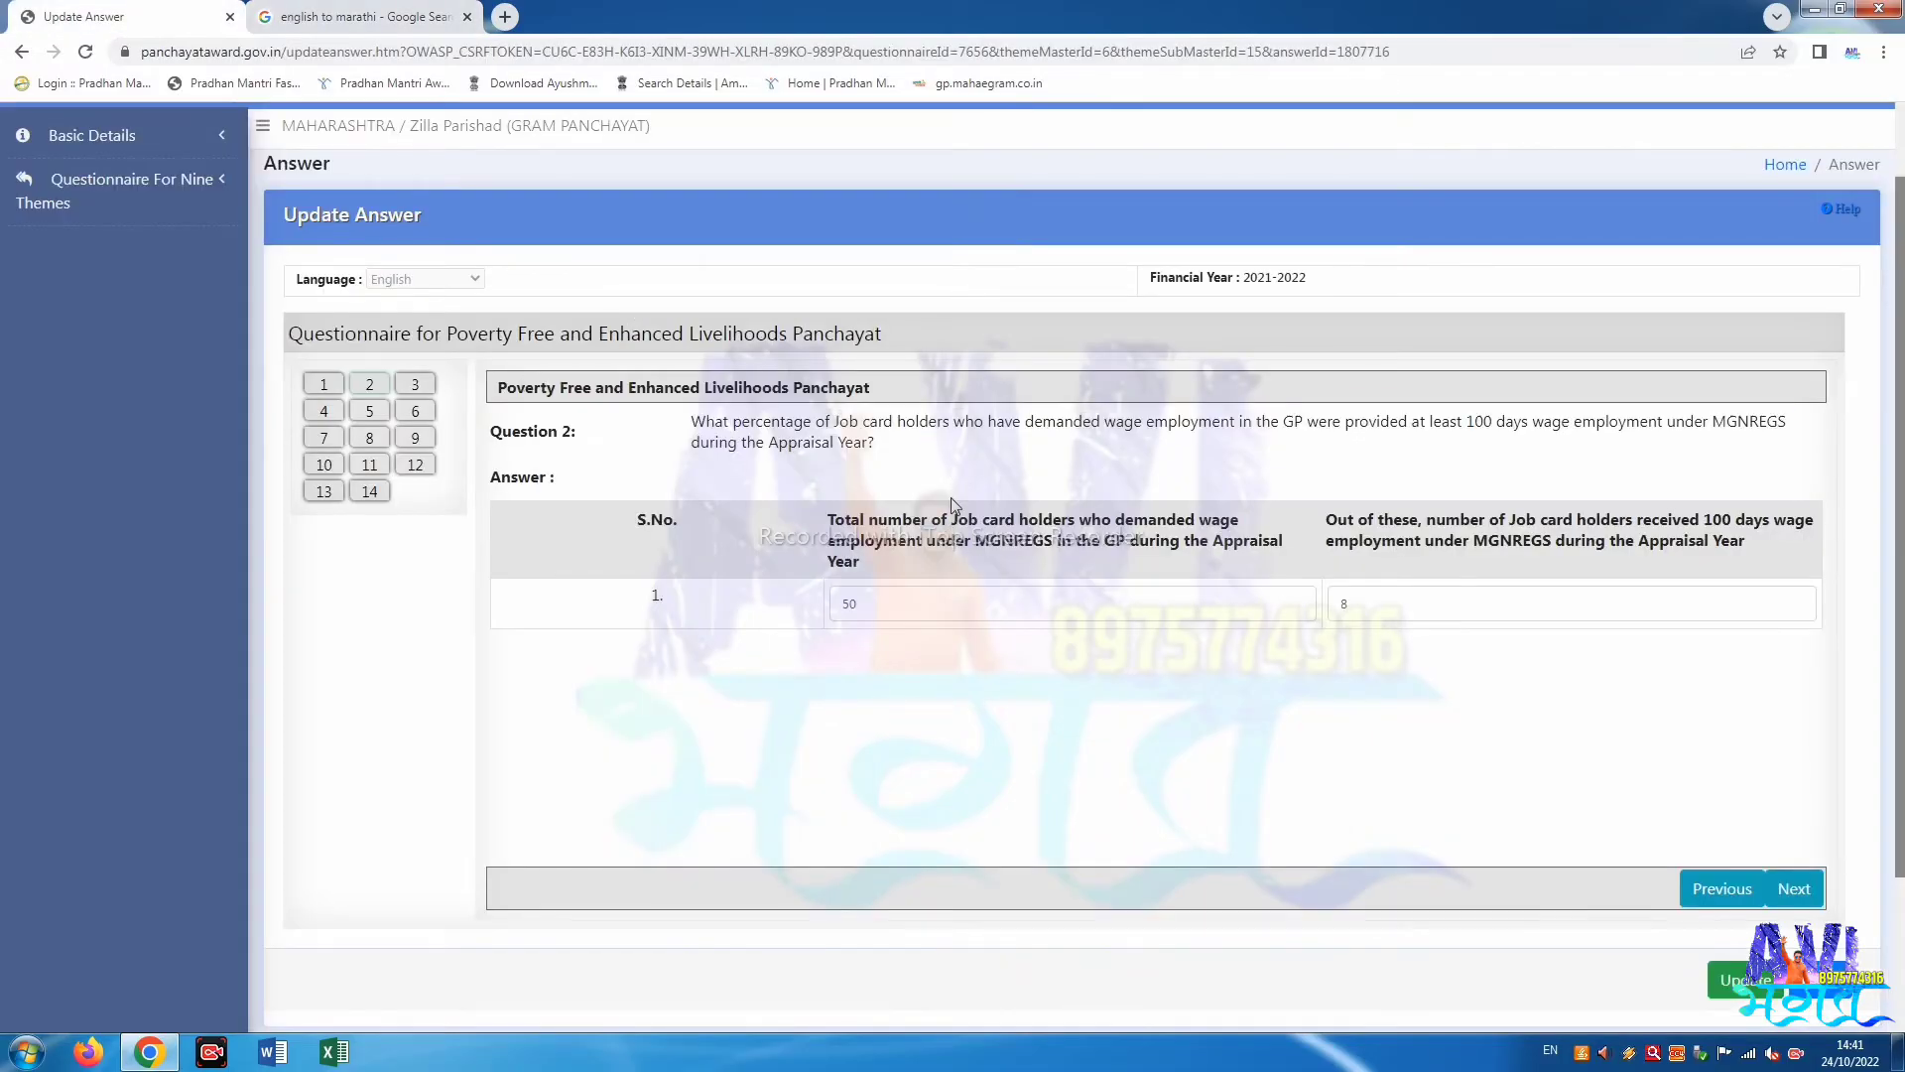
click(941, 598)
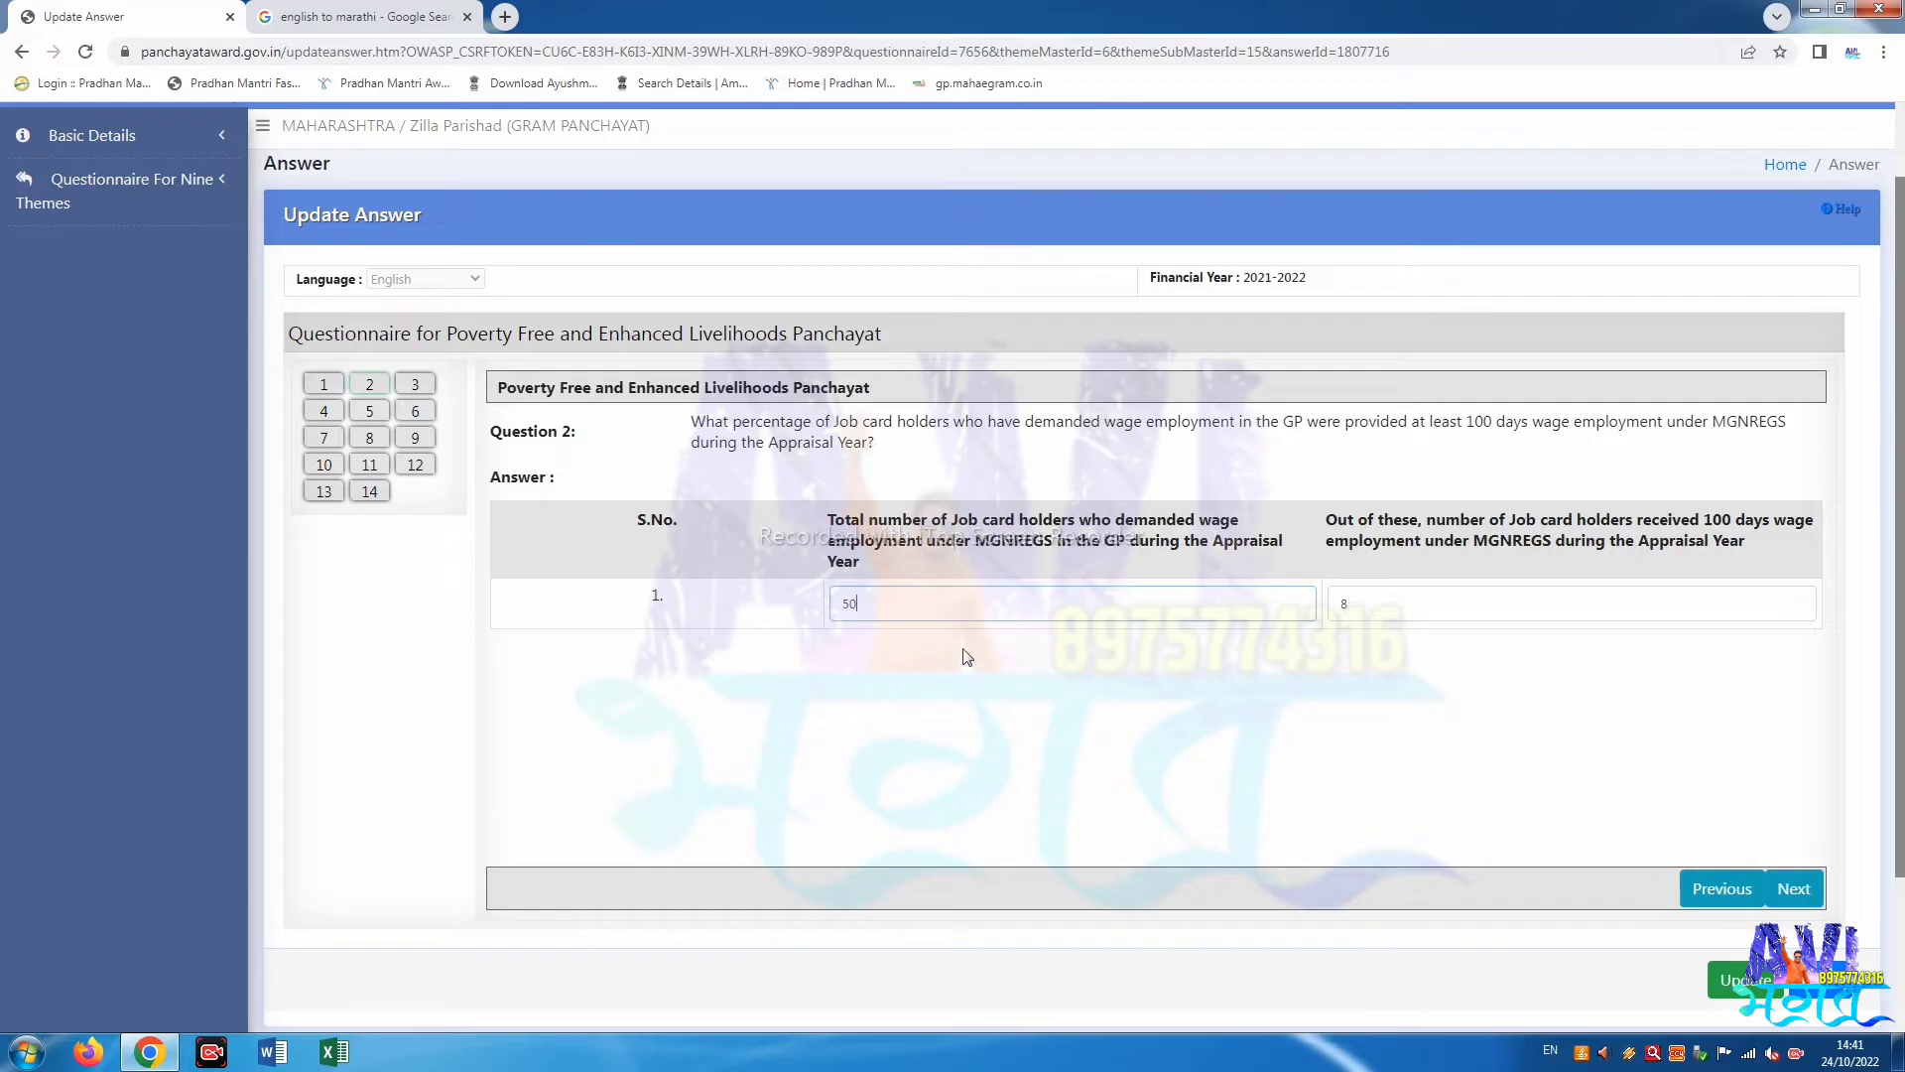
double_click(1397, 596)
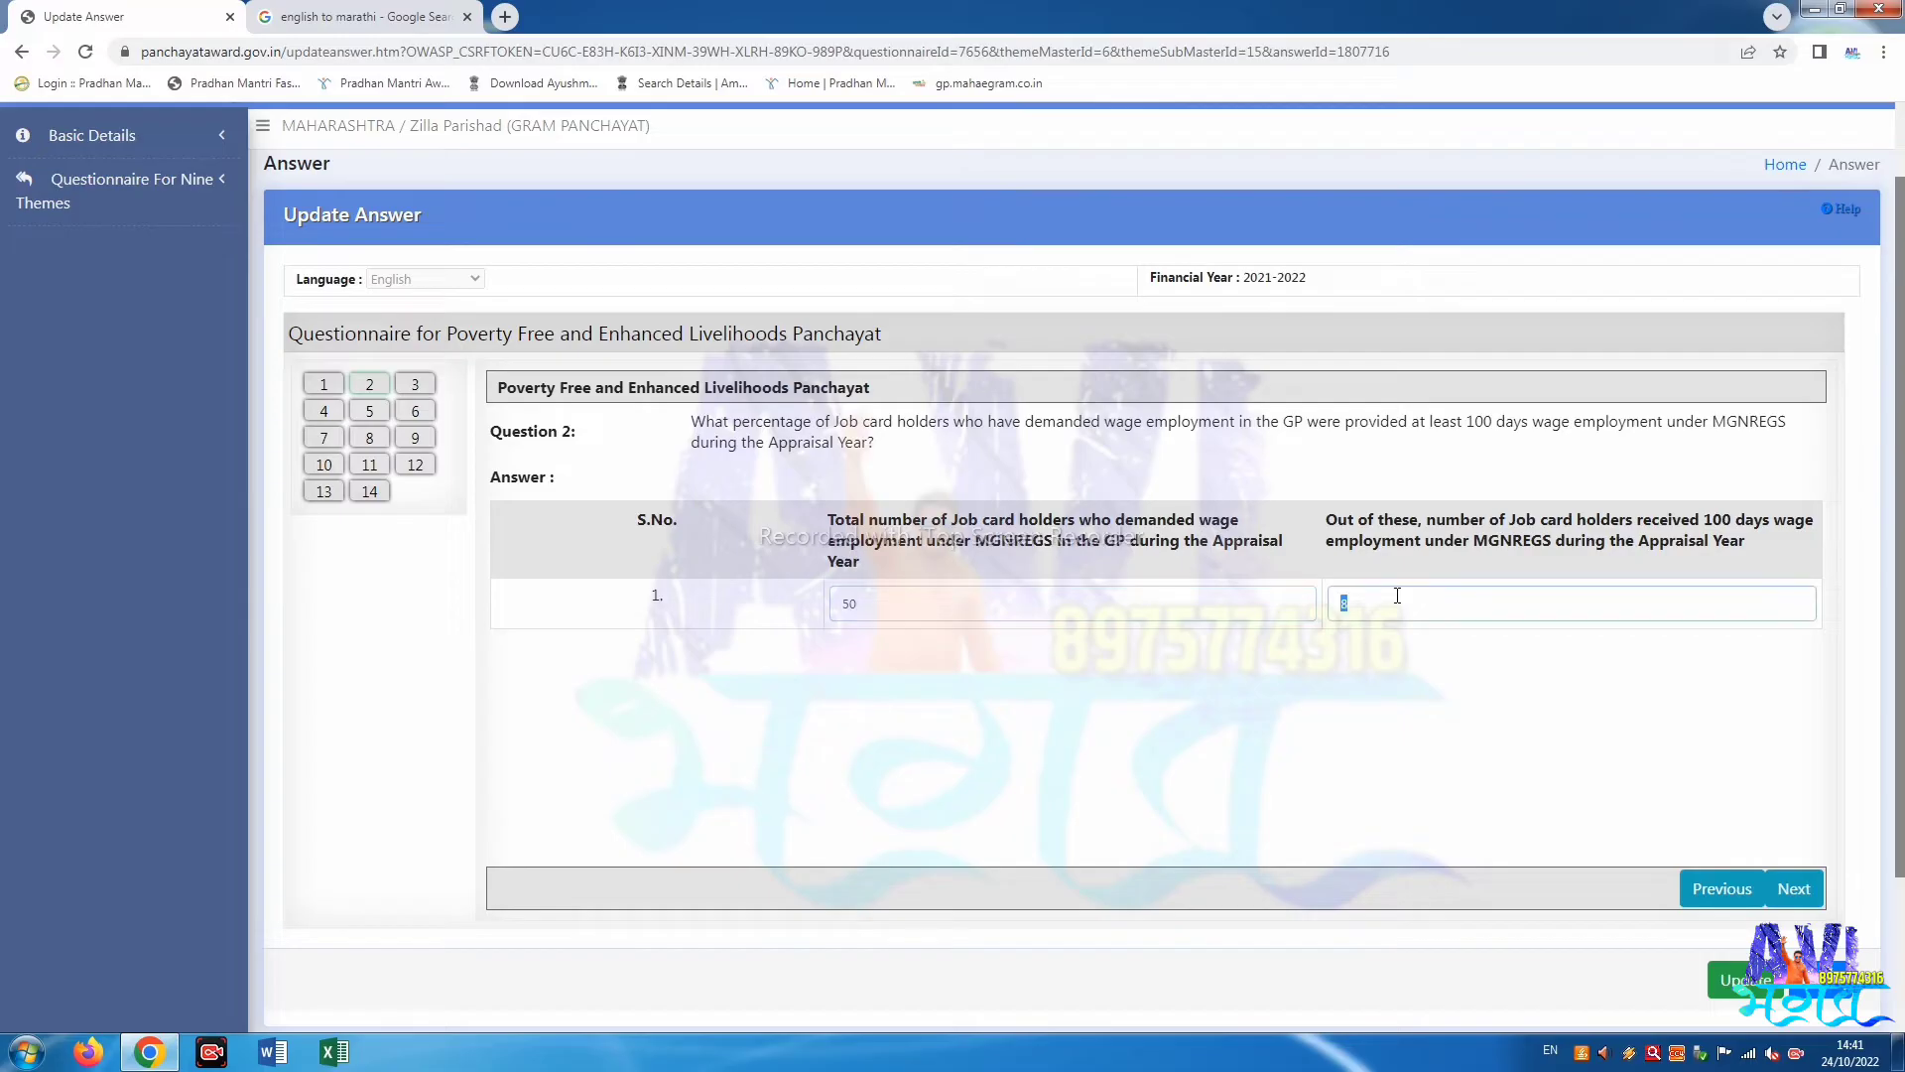
text(40)
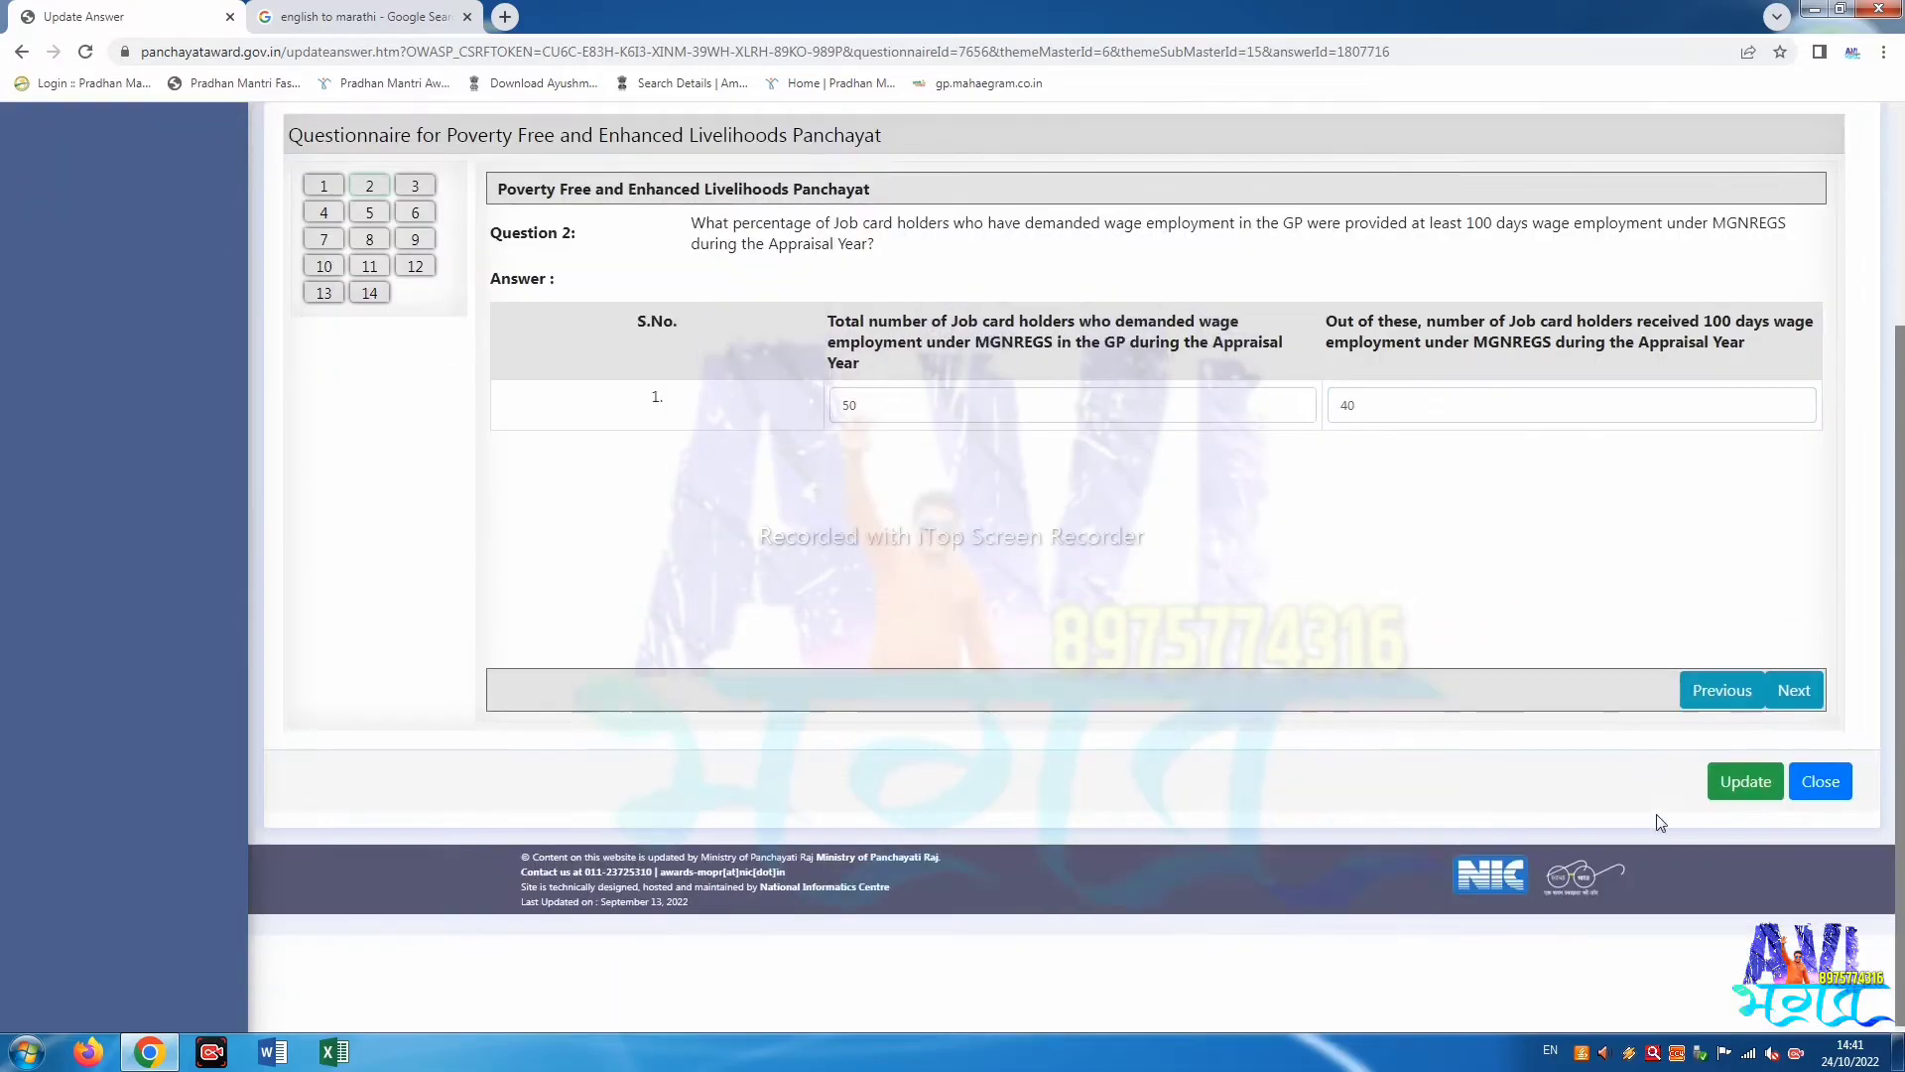
scroll(1701, 908, down, 2)
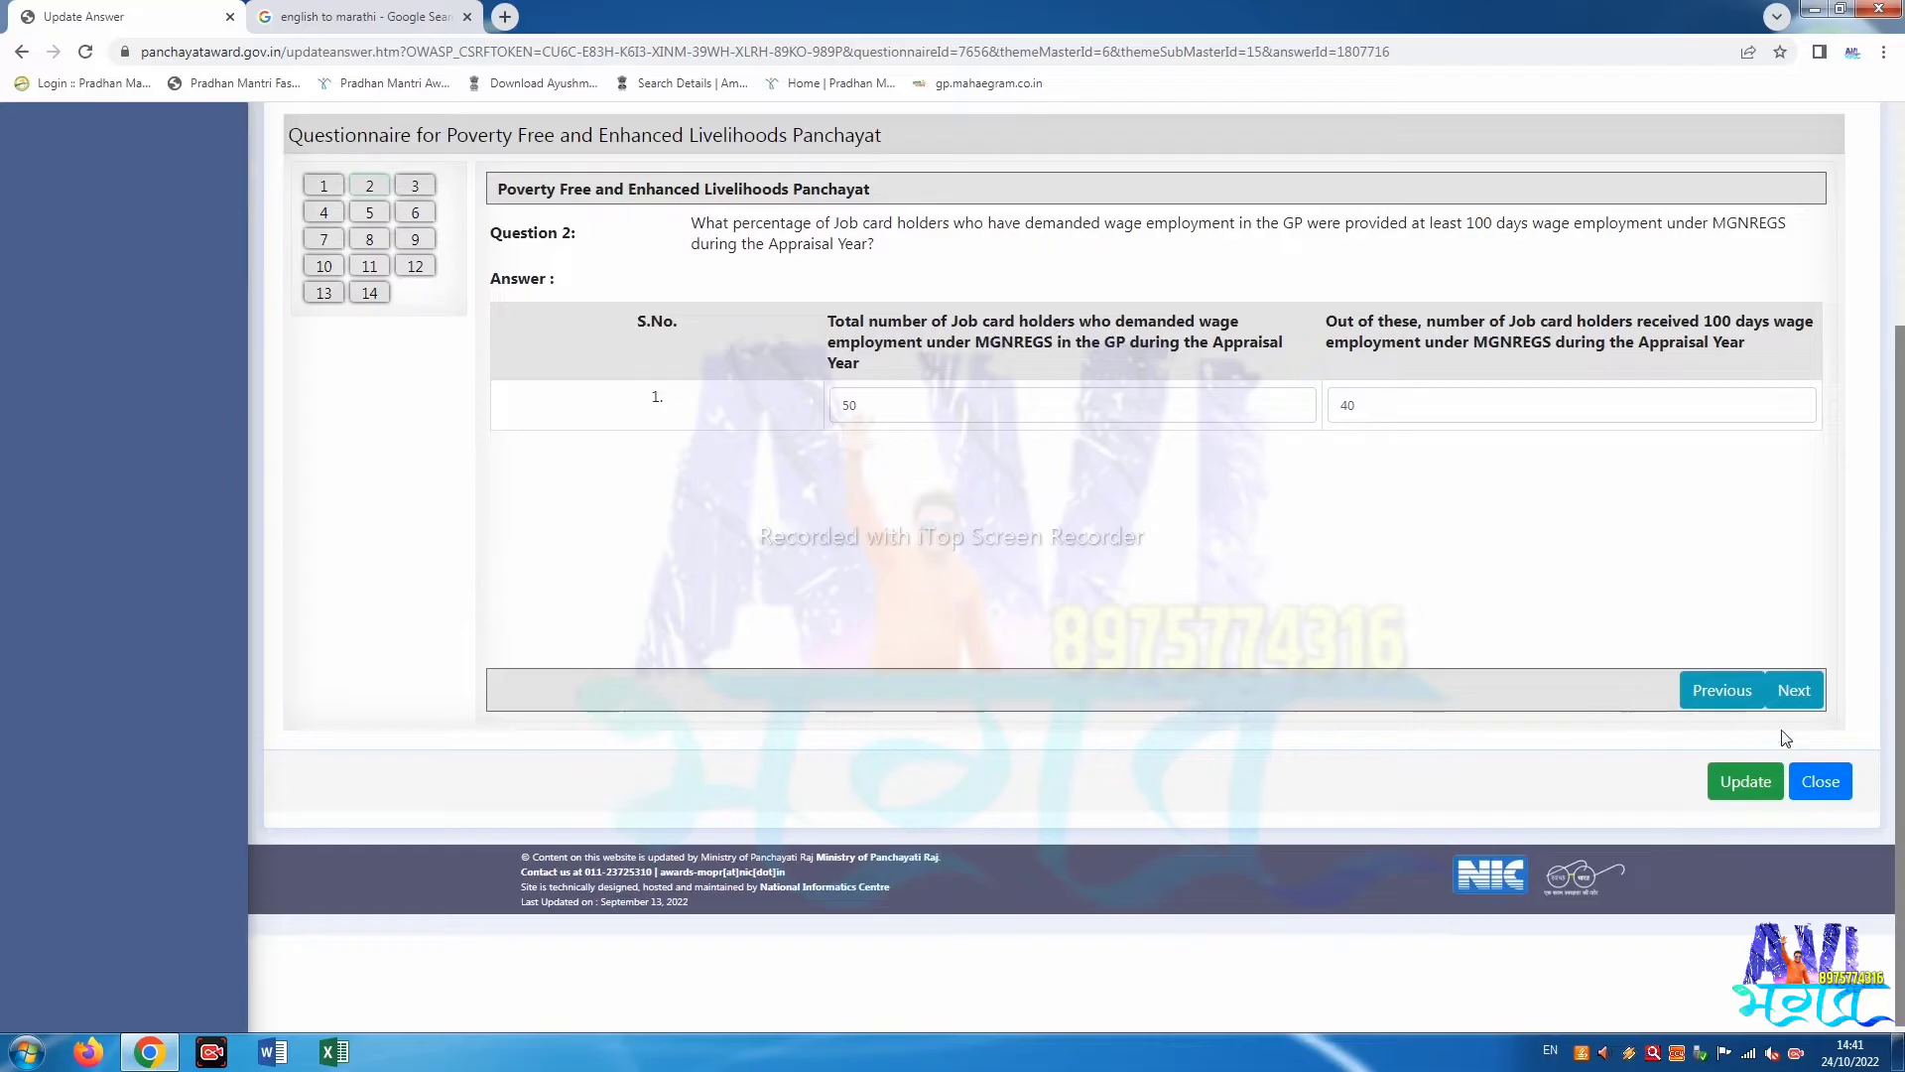
click(1735, 789)
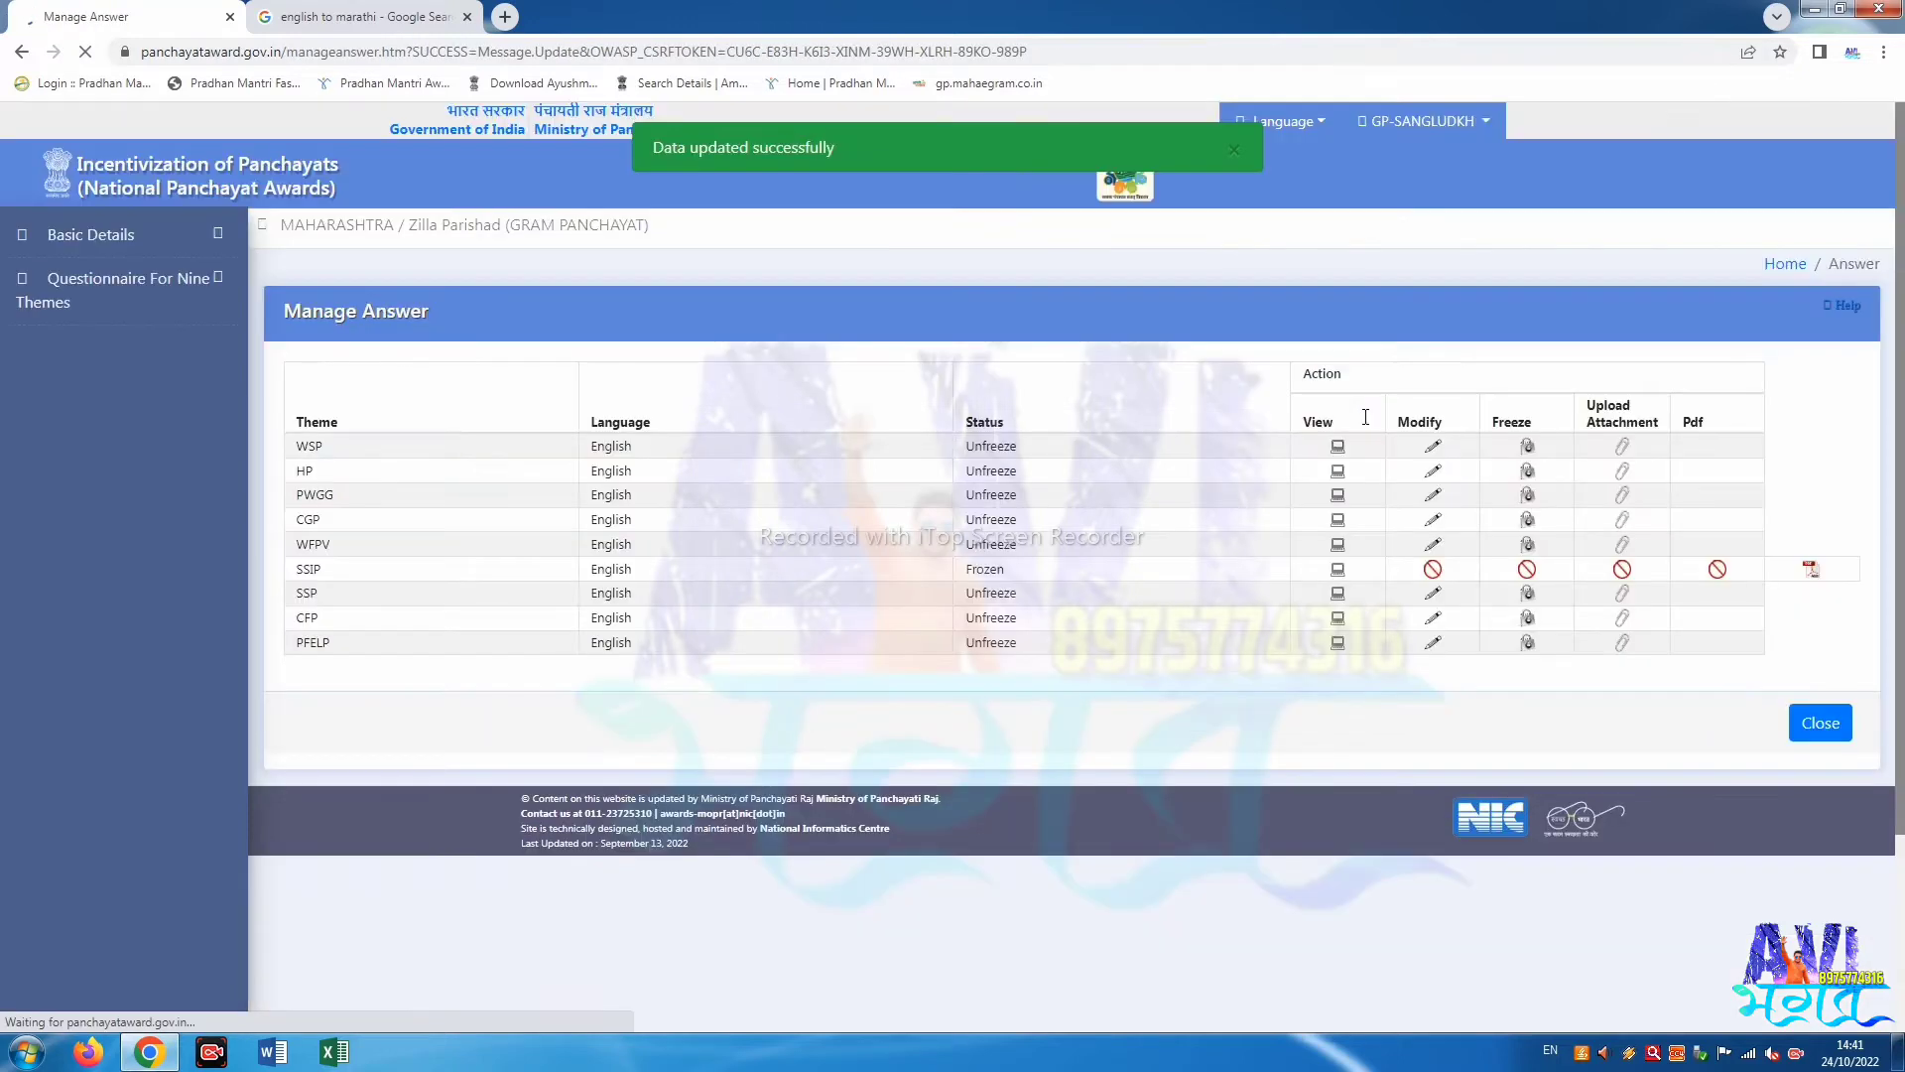
Open the WSP theme answers for modification and translate the Question 1 text on VWSC meetings from English to Marathi.
click(1430, 451)
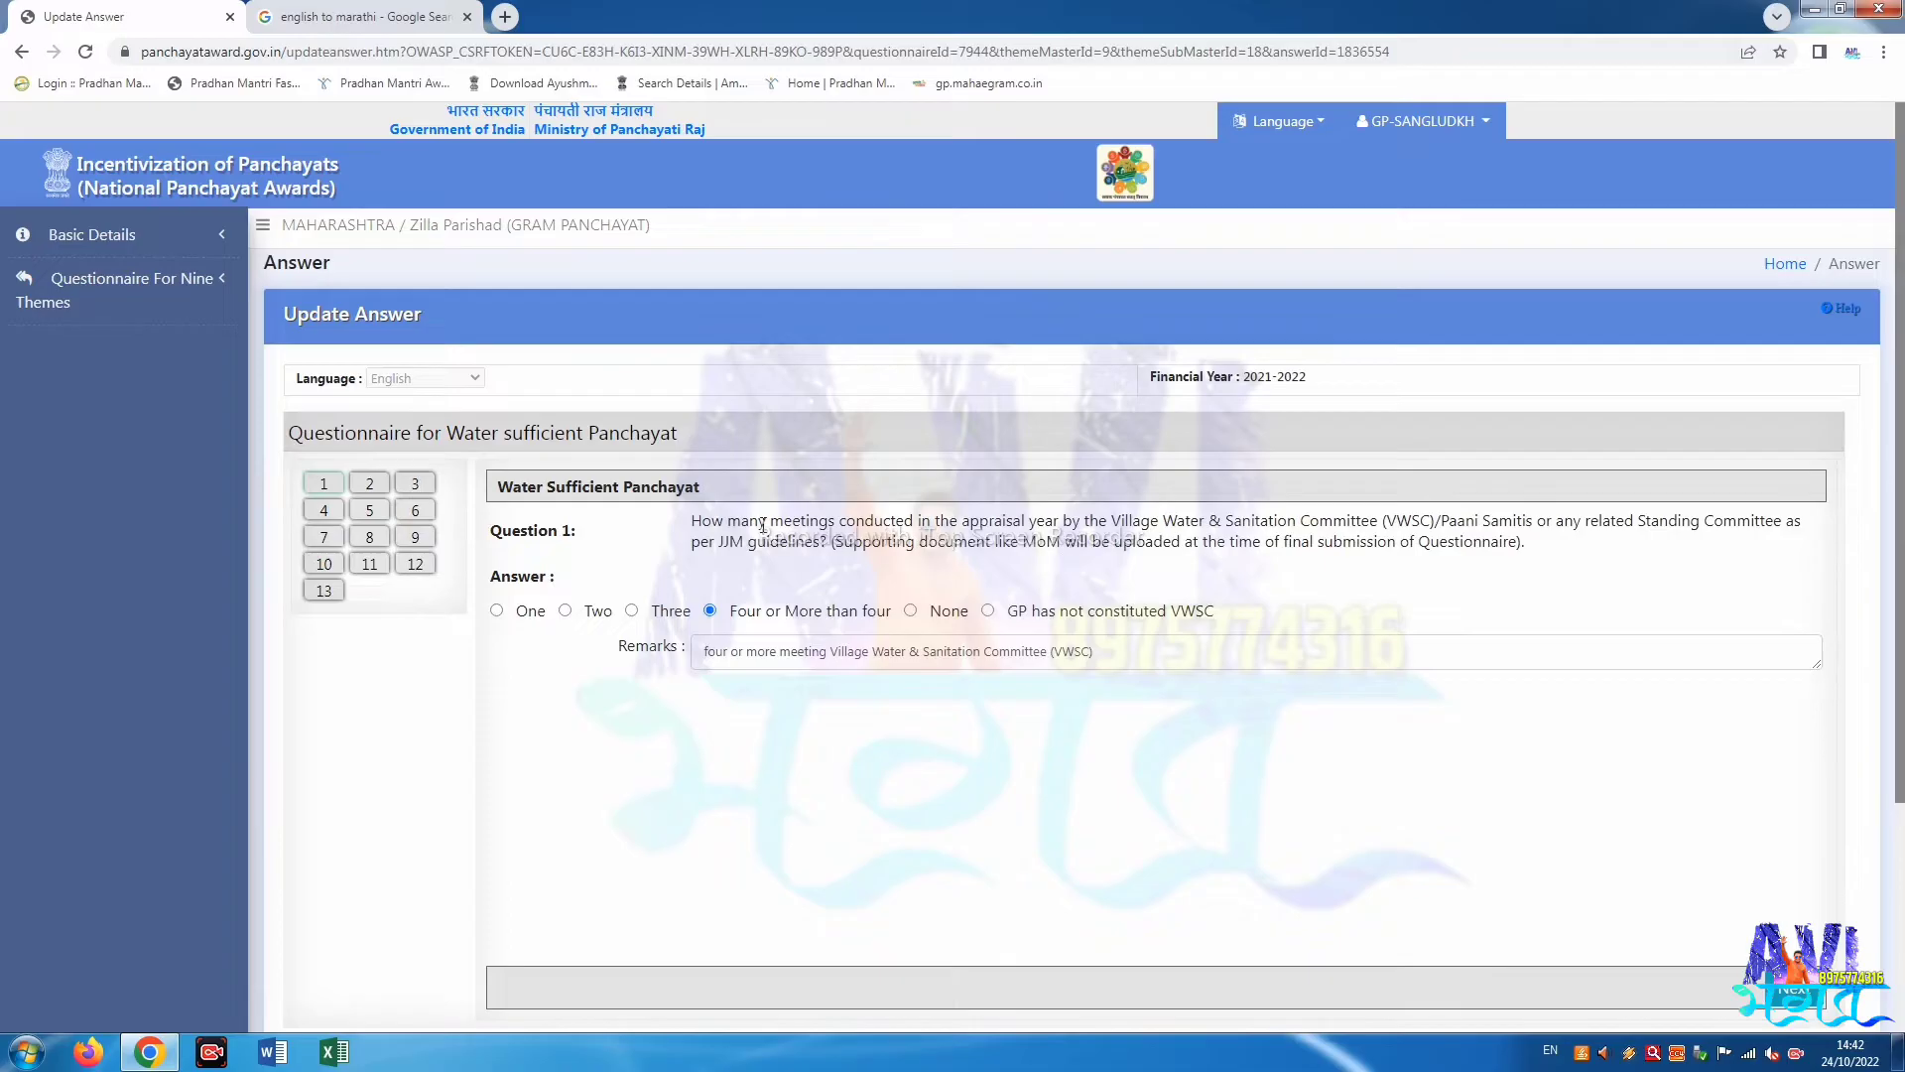
drag(691, 526, 1571, 553)
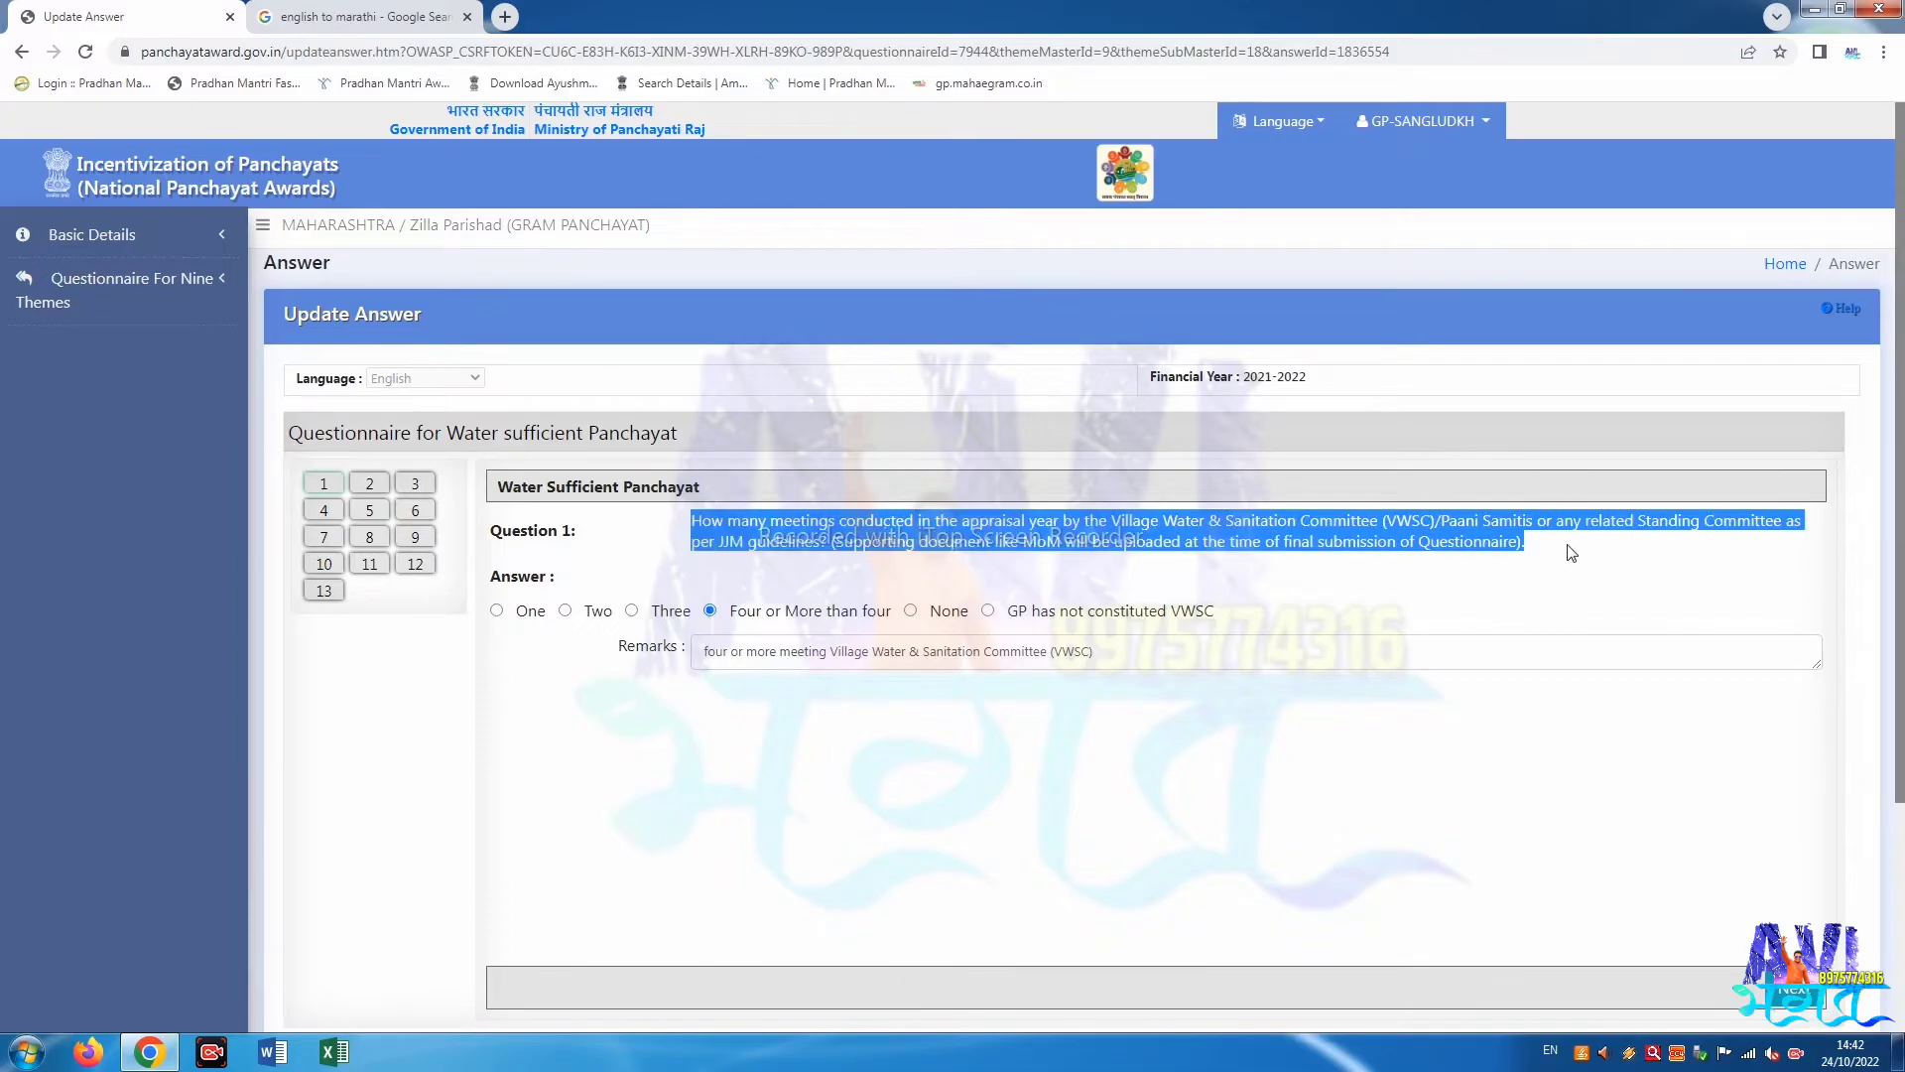
key(ctrl+c)
click(428, 20)
key(ctrl+v)
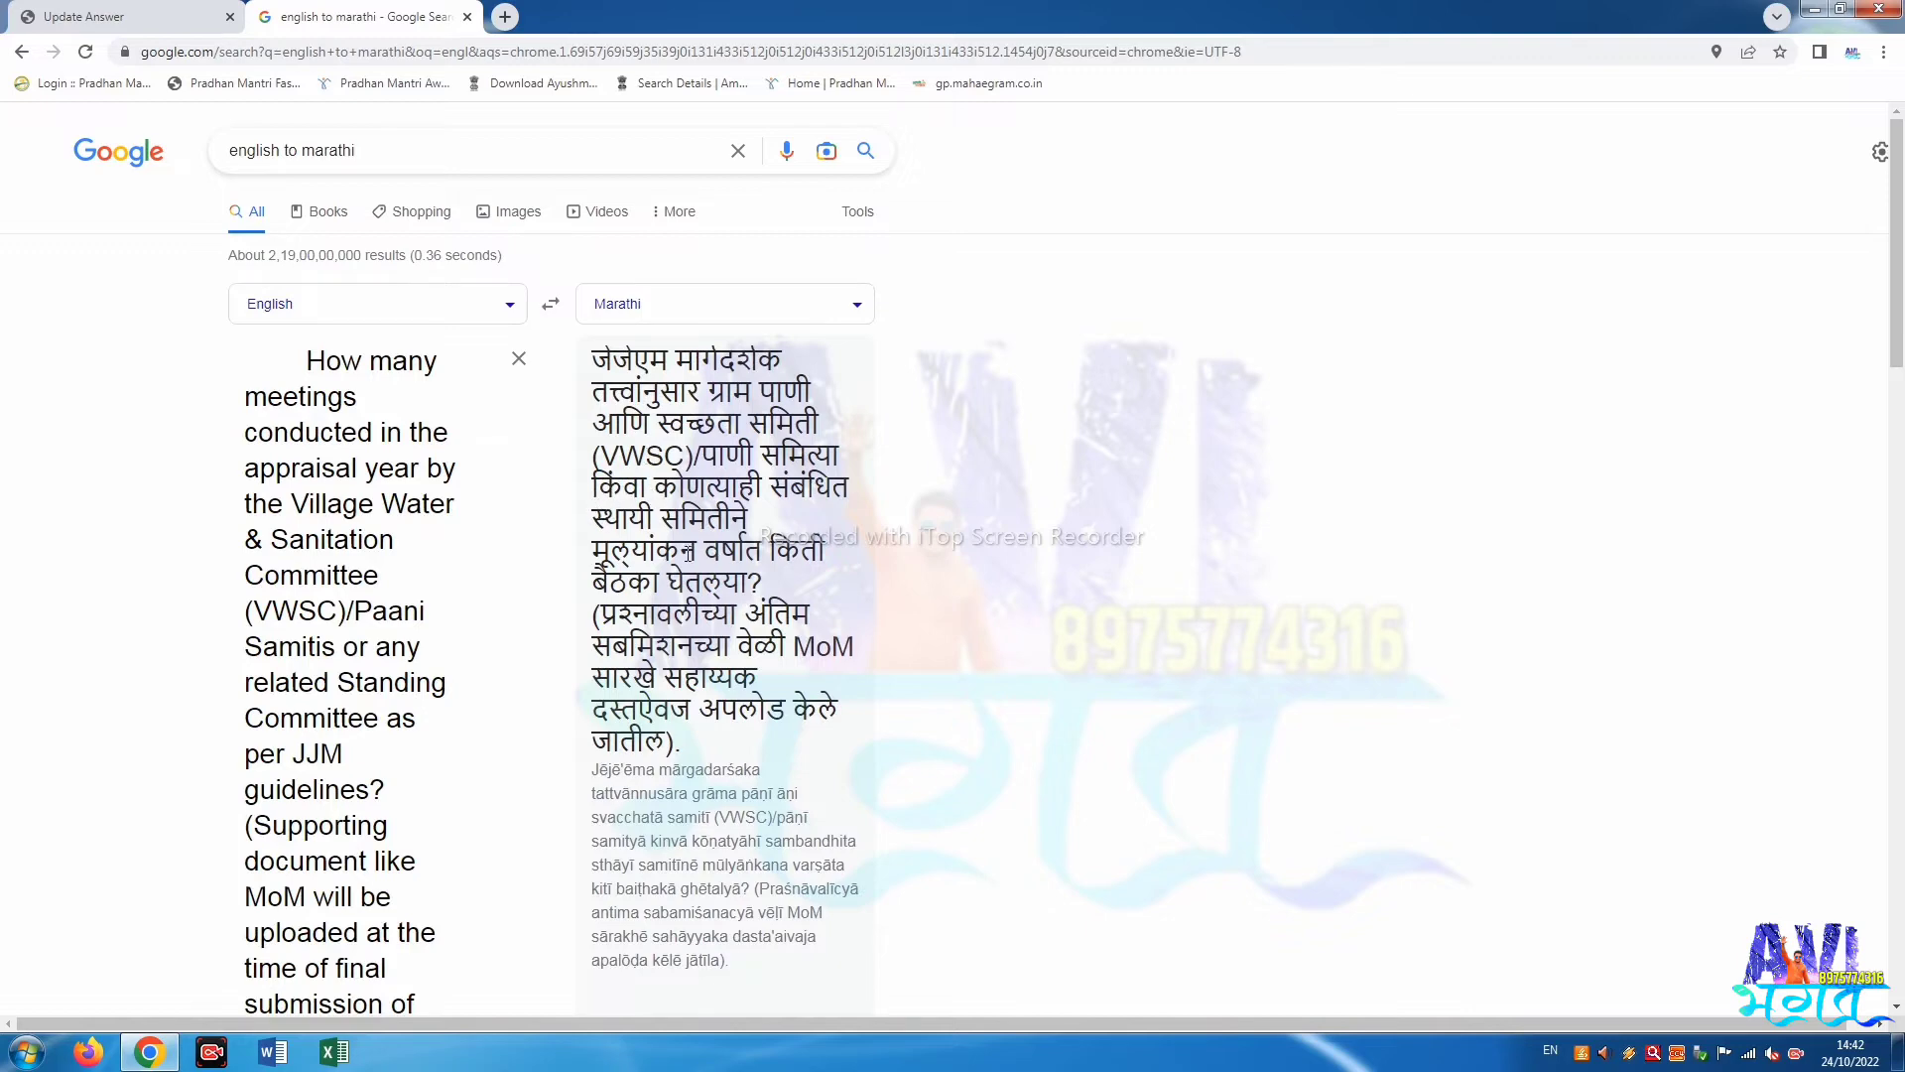
key(ctrl+Tab)
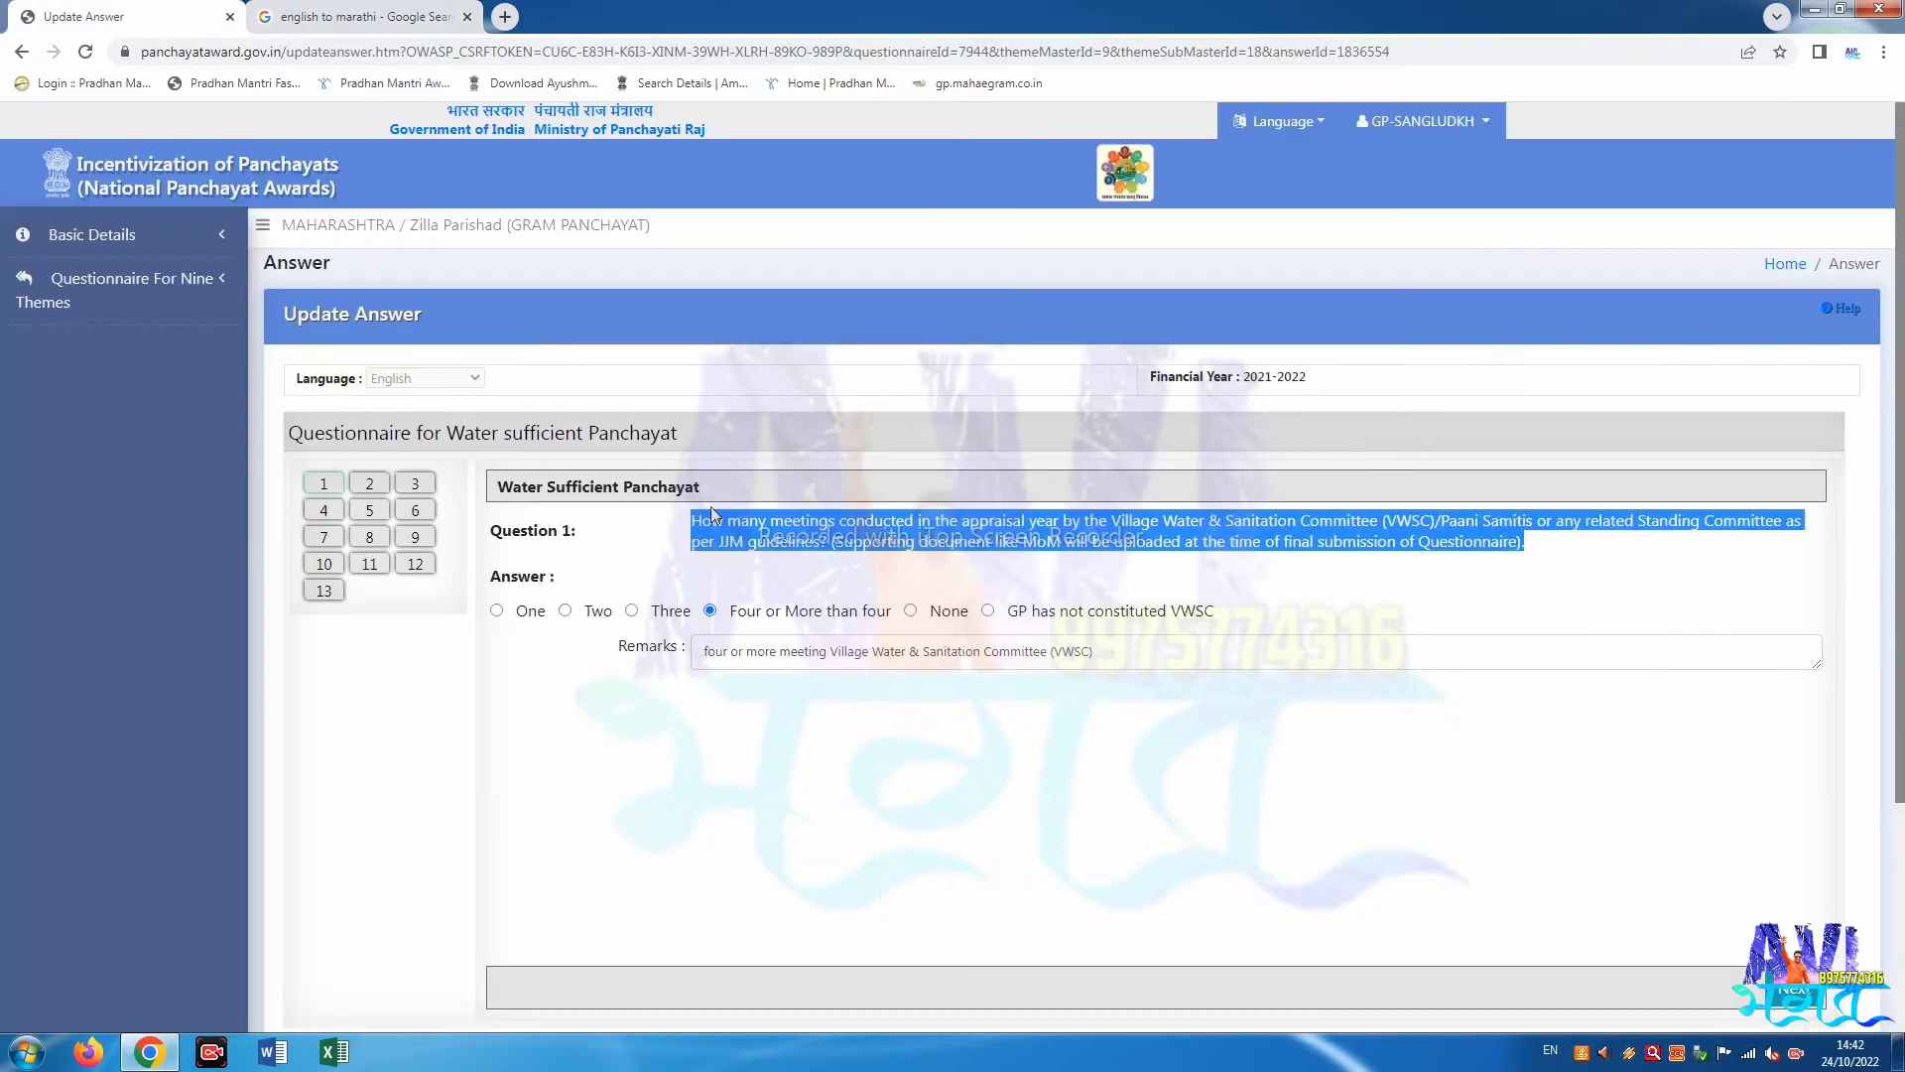
click(730, 700)
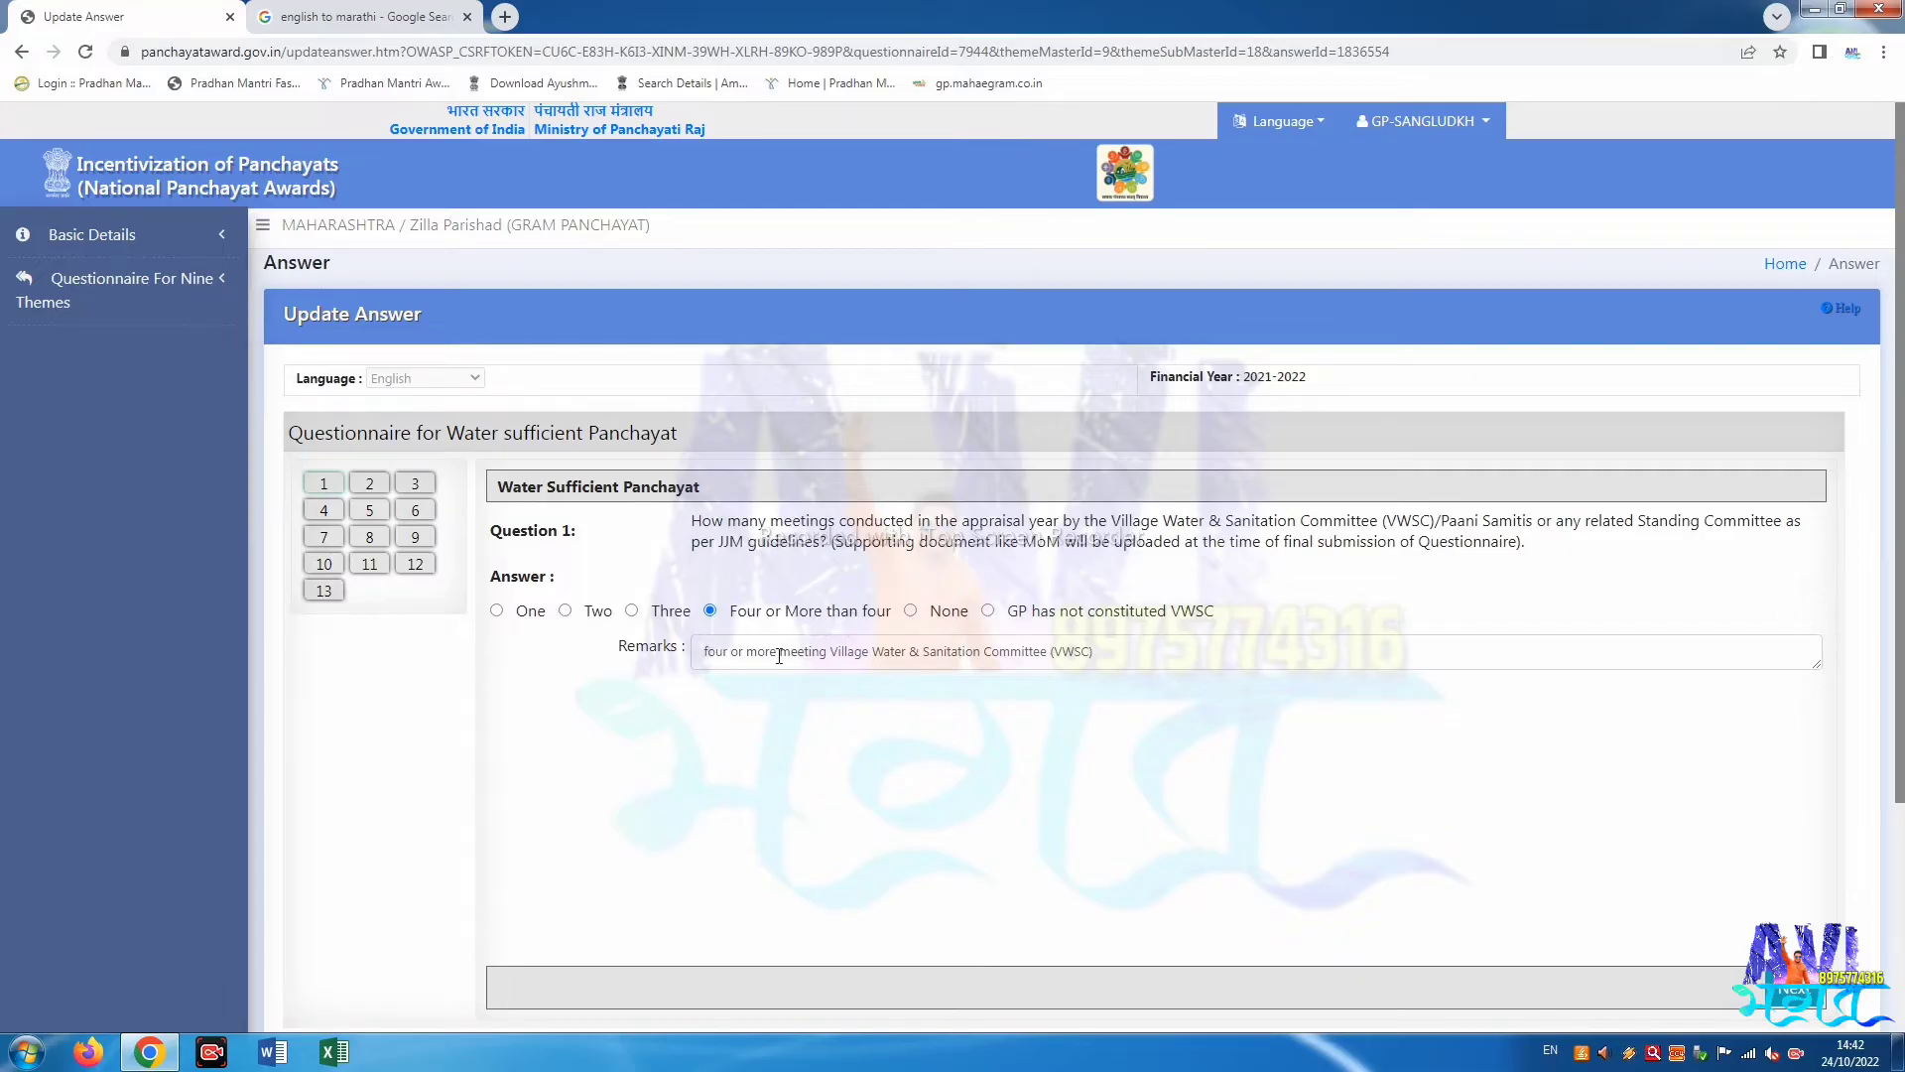
Clear the remarks of WSP Question 1, keeping the answer Four or More than four, and save the update.
drag(702, 652, 1110, 658)
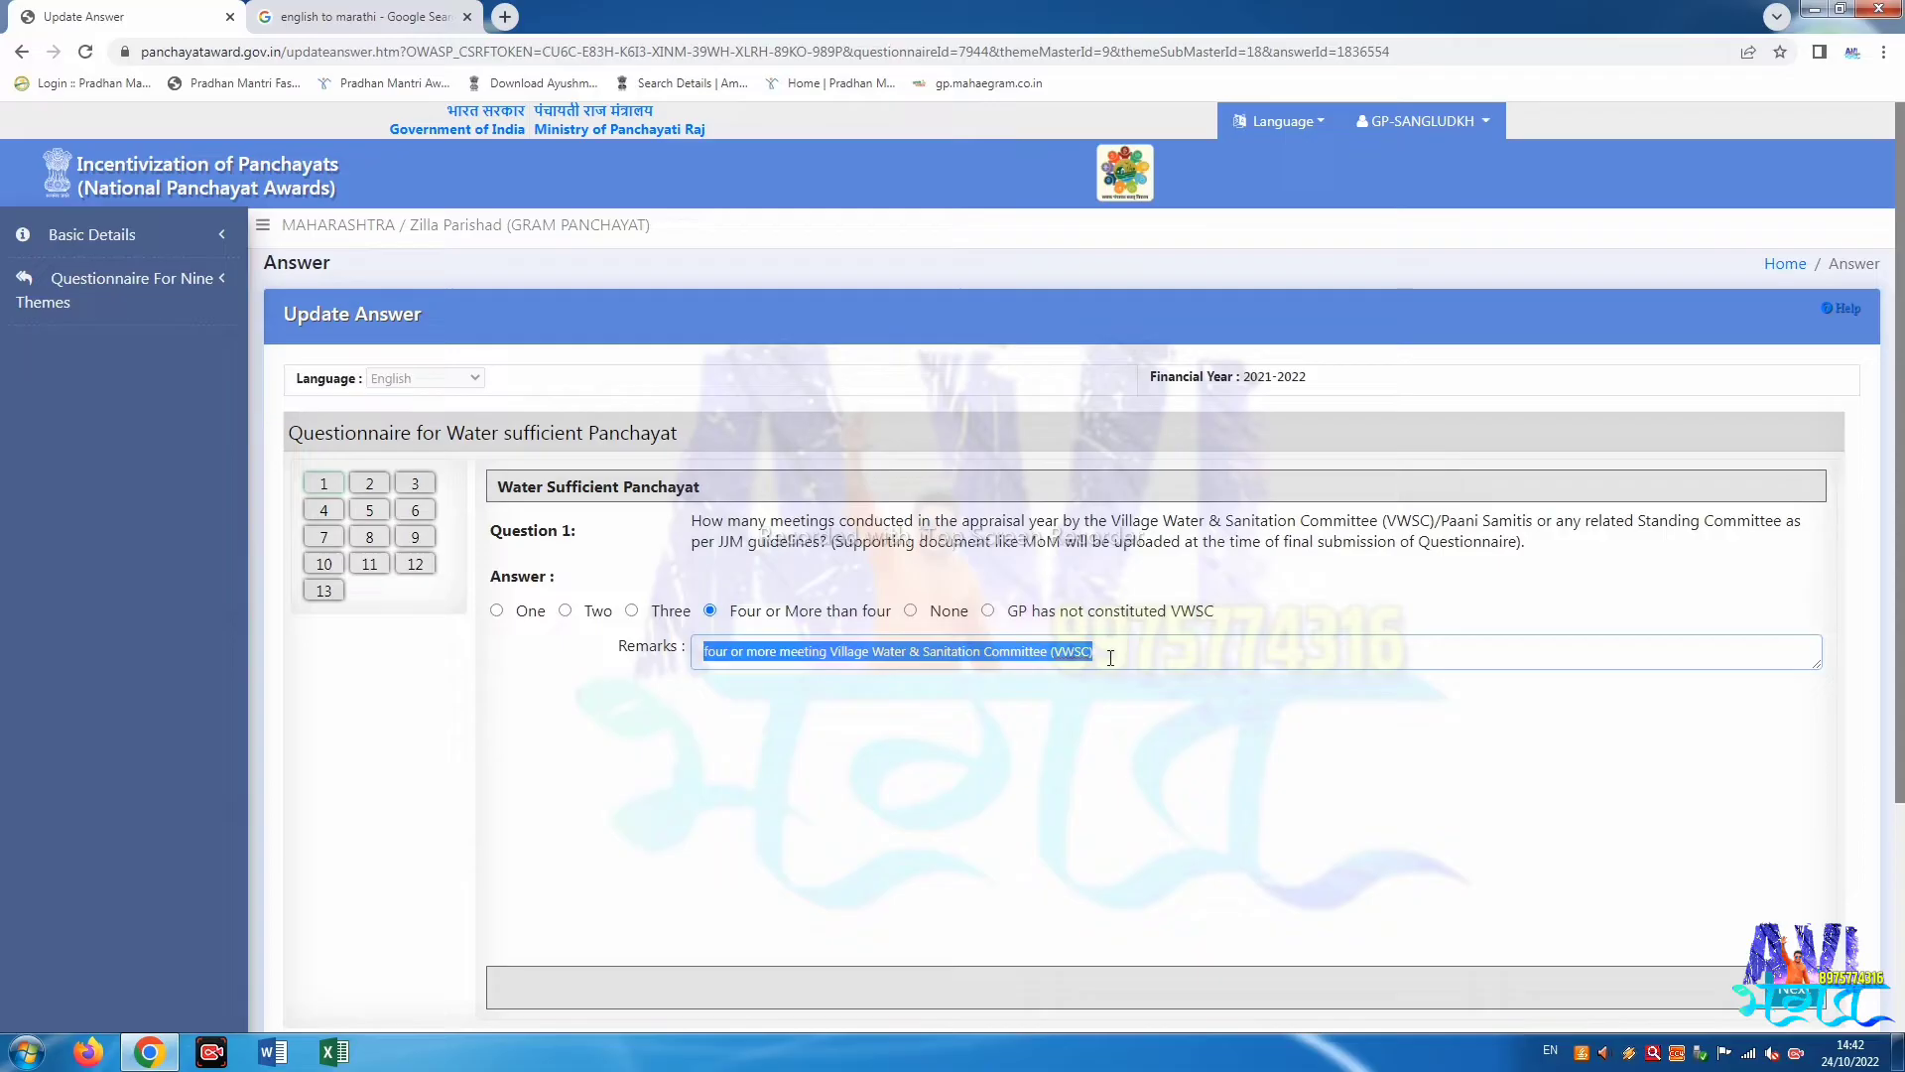
click(1002, 749)
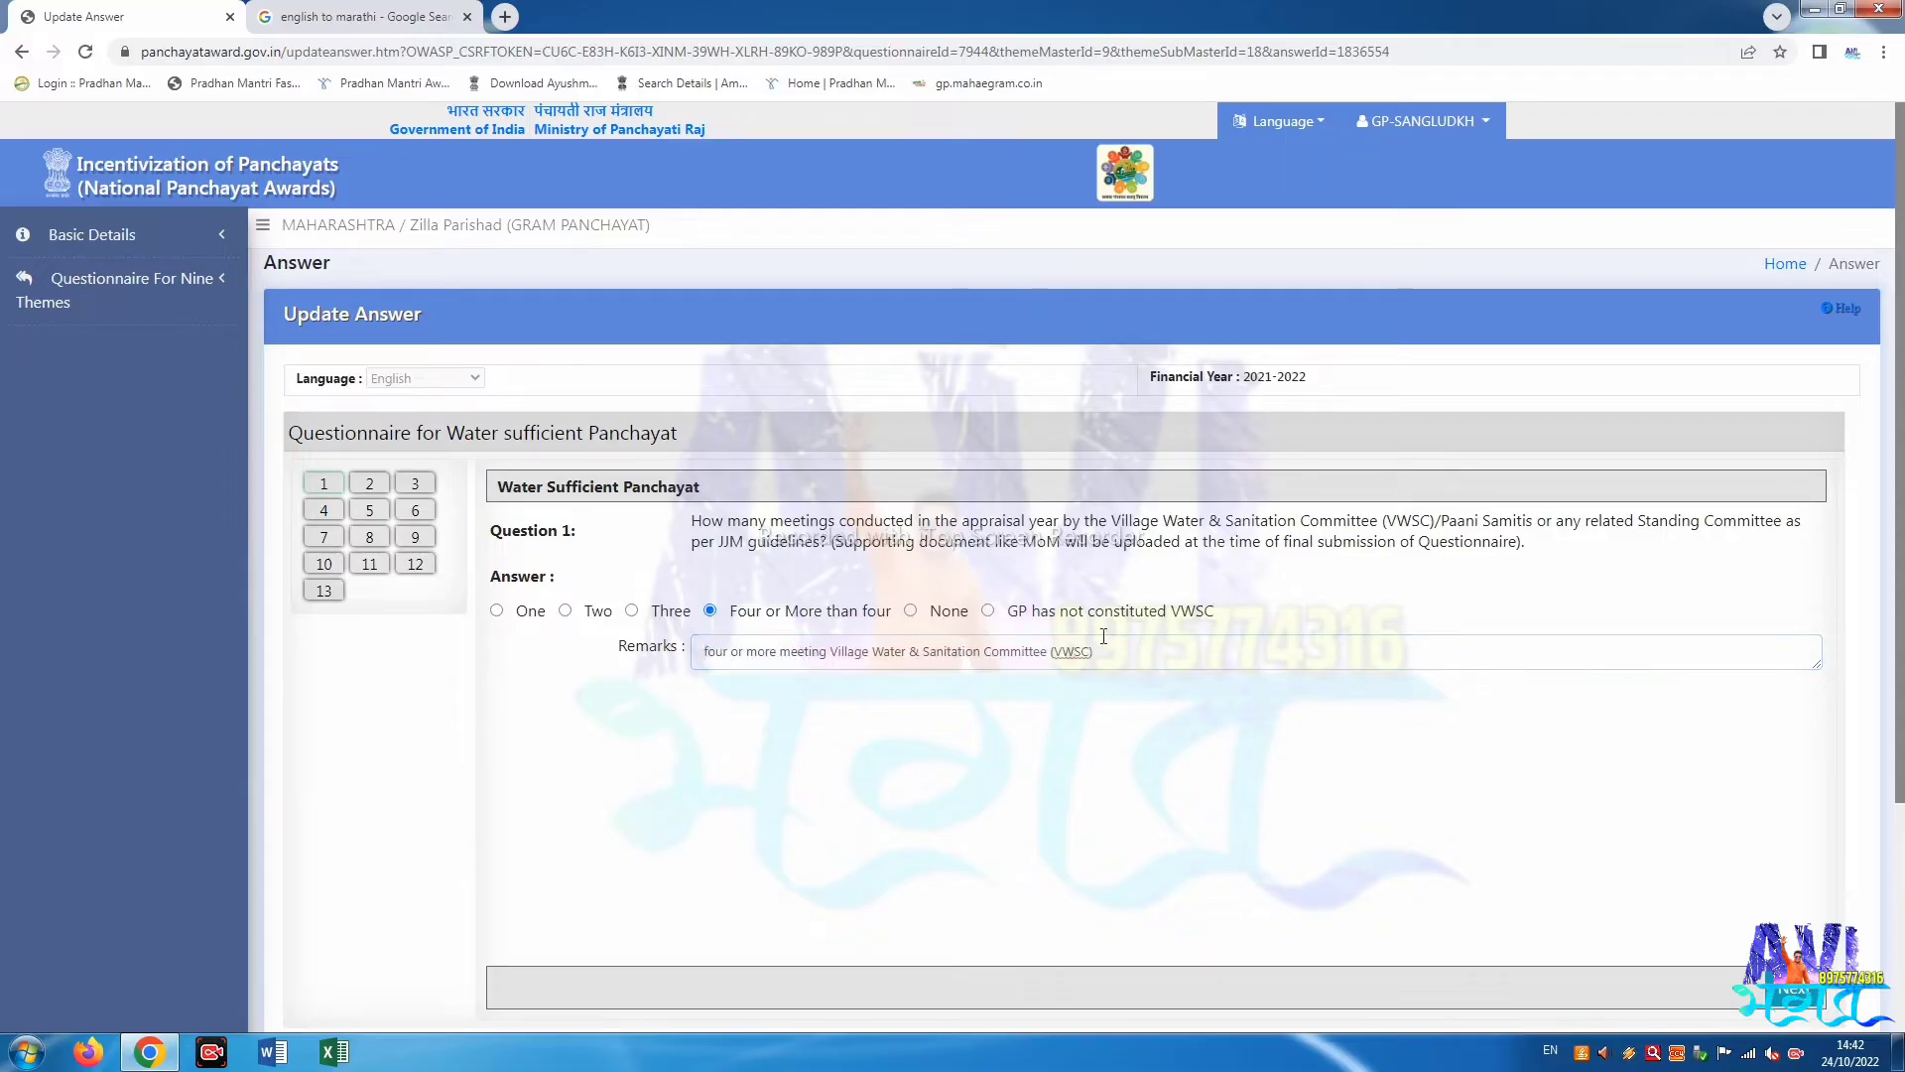
drag(1096, 653, 665, 662)
key(ctrl+x)
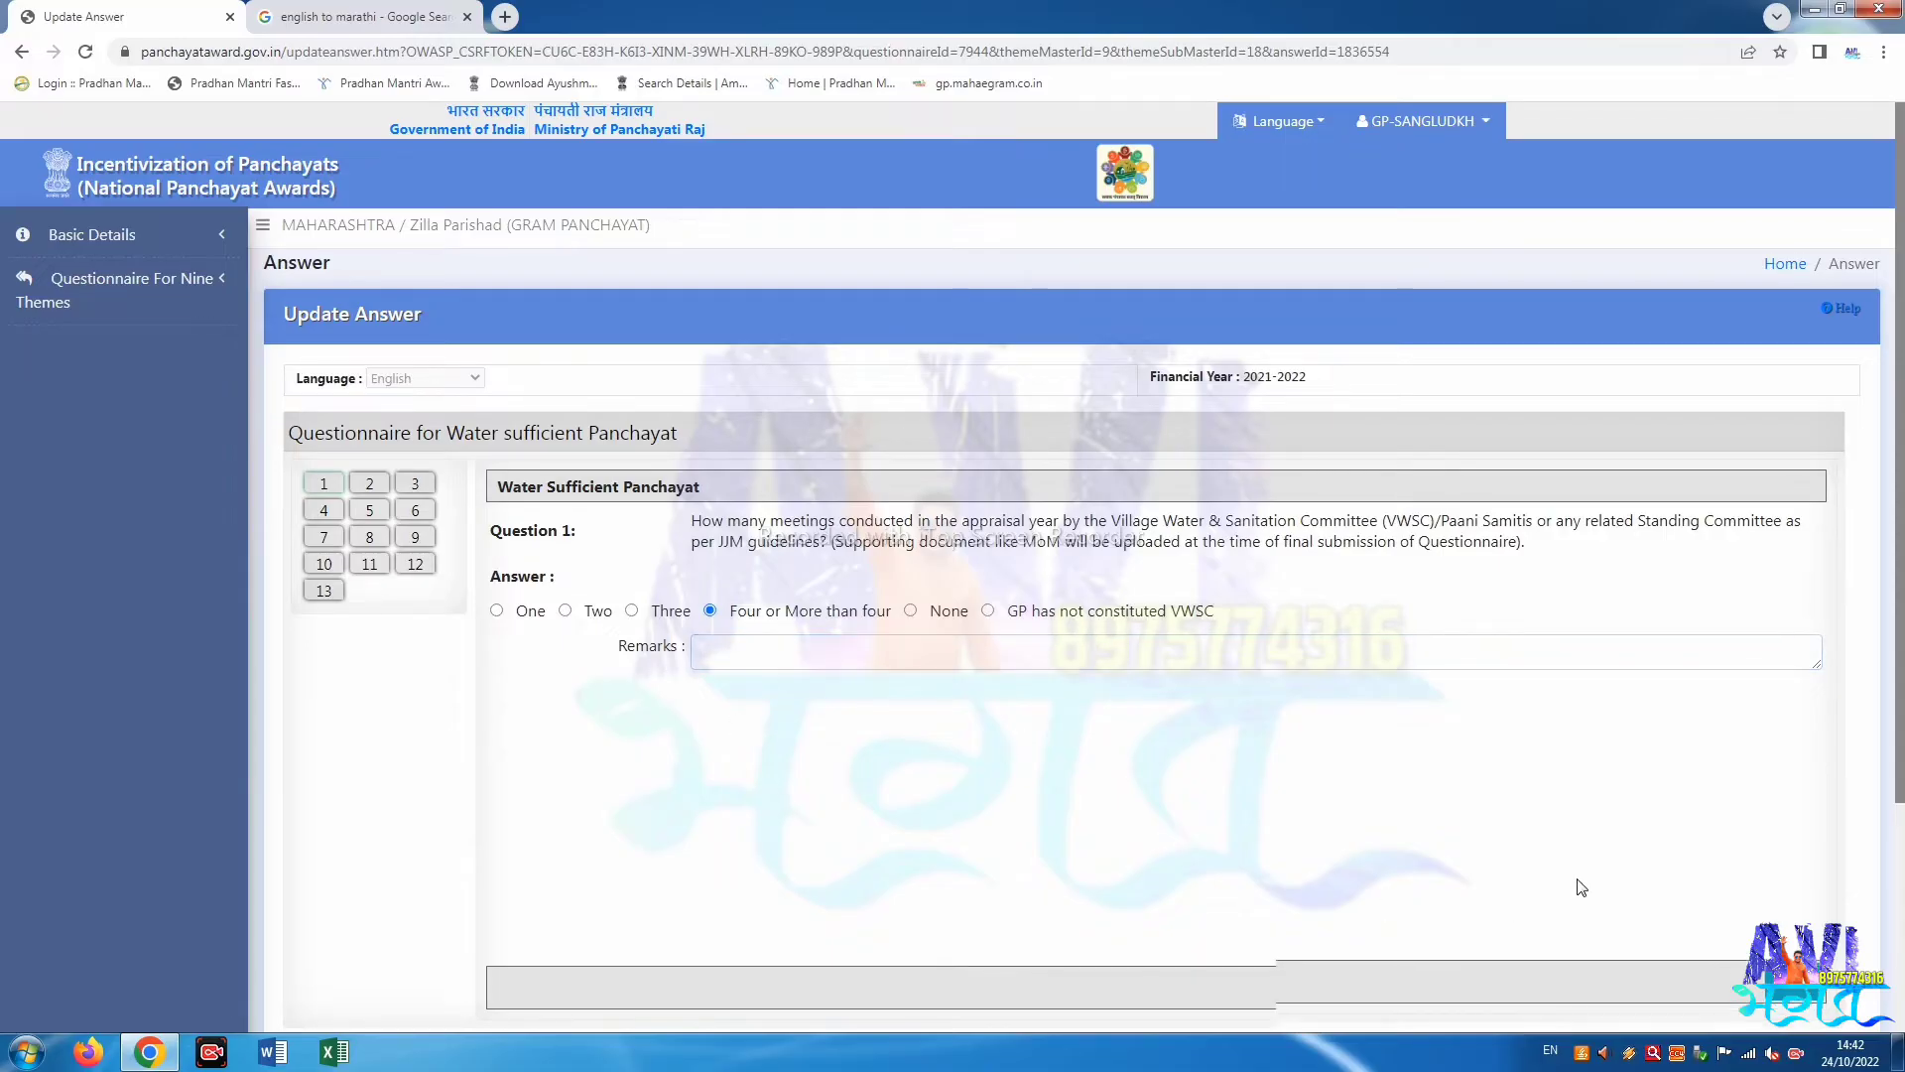
scroll(1698, 860, down, 3)
scroll(870, 646, up, 2)
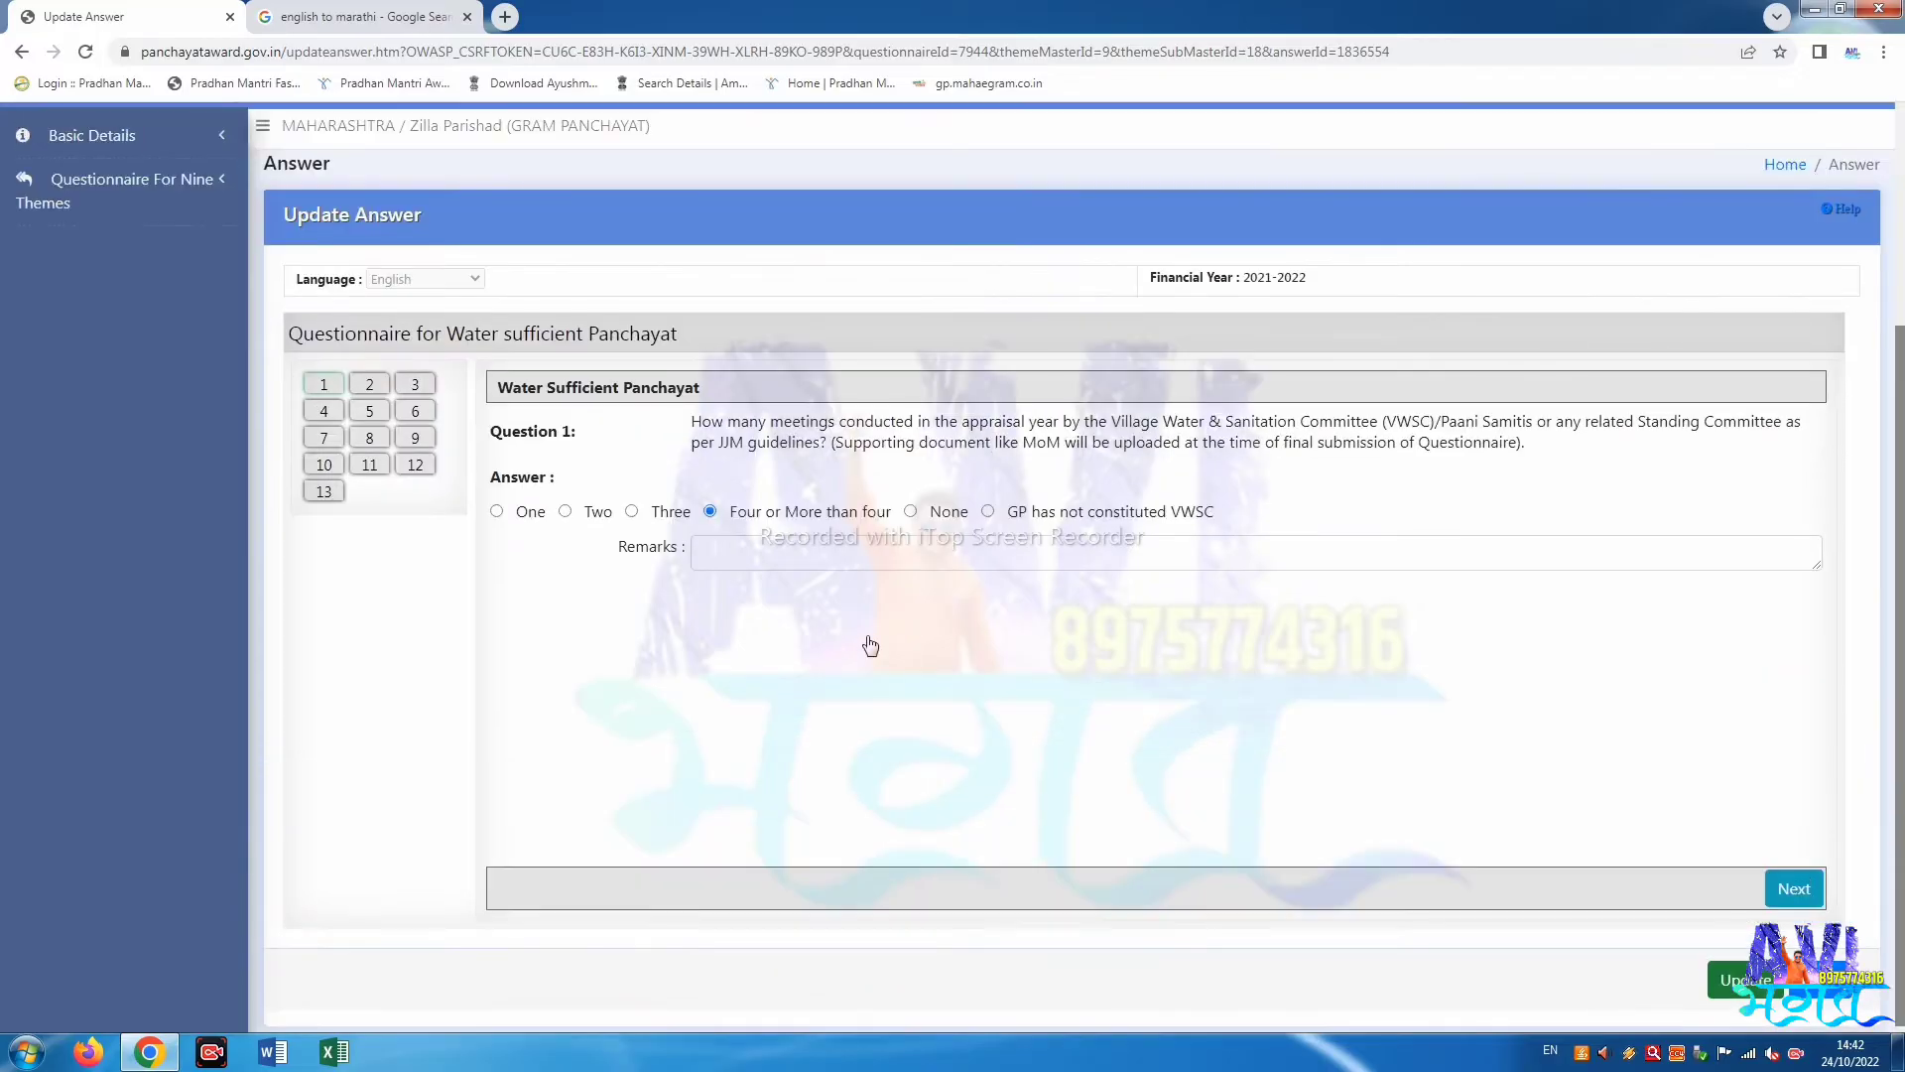
click(870, 646)
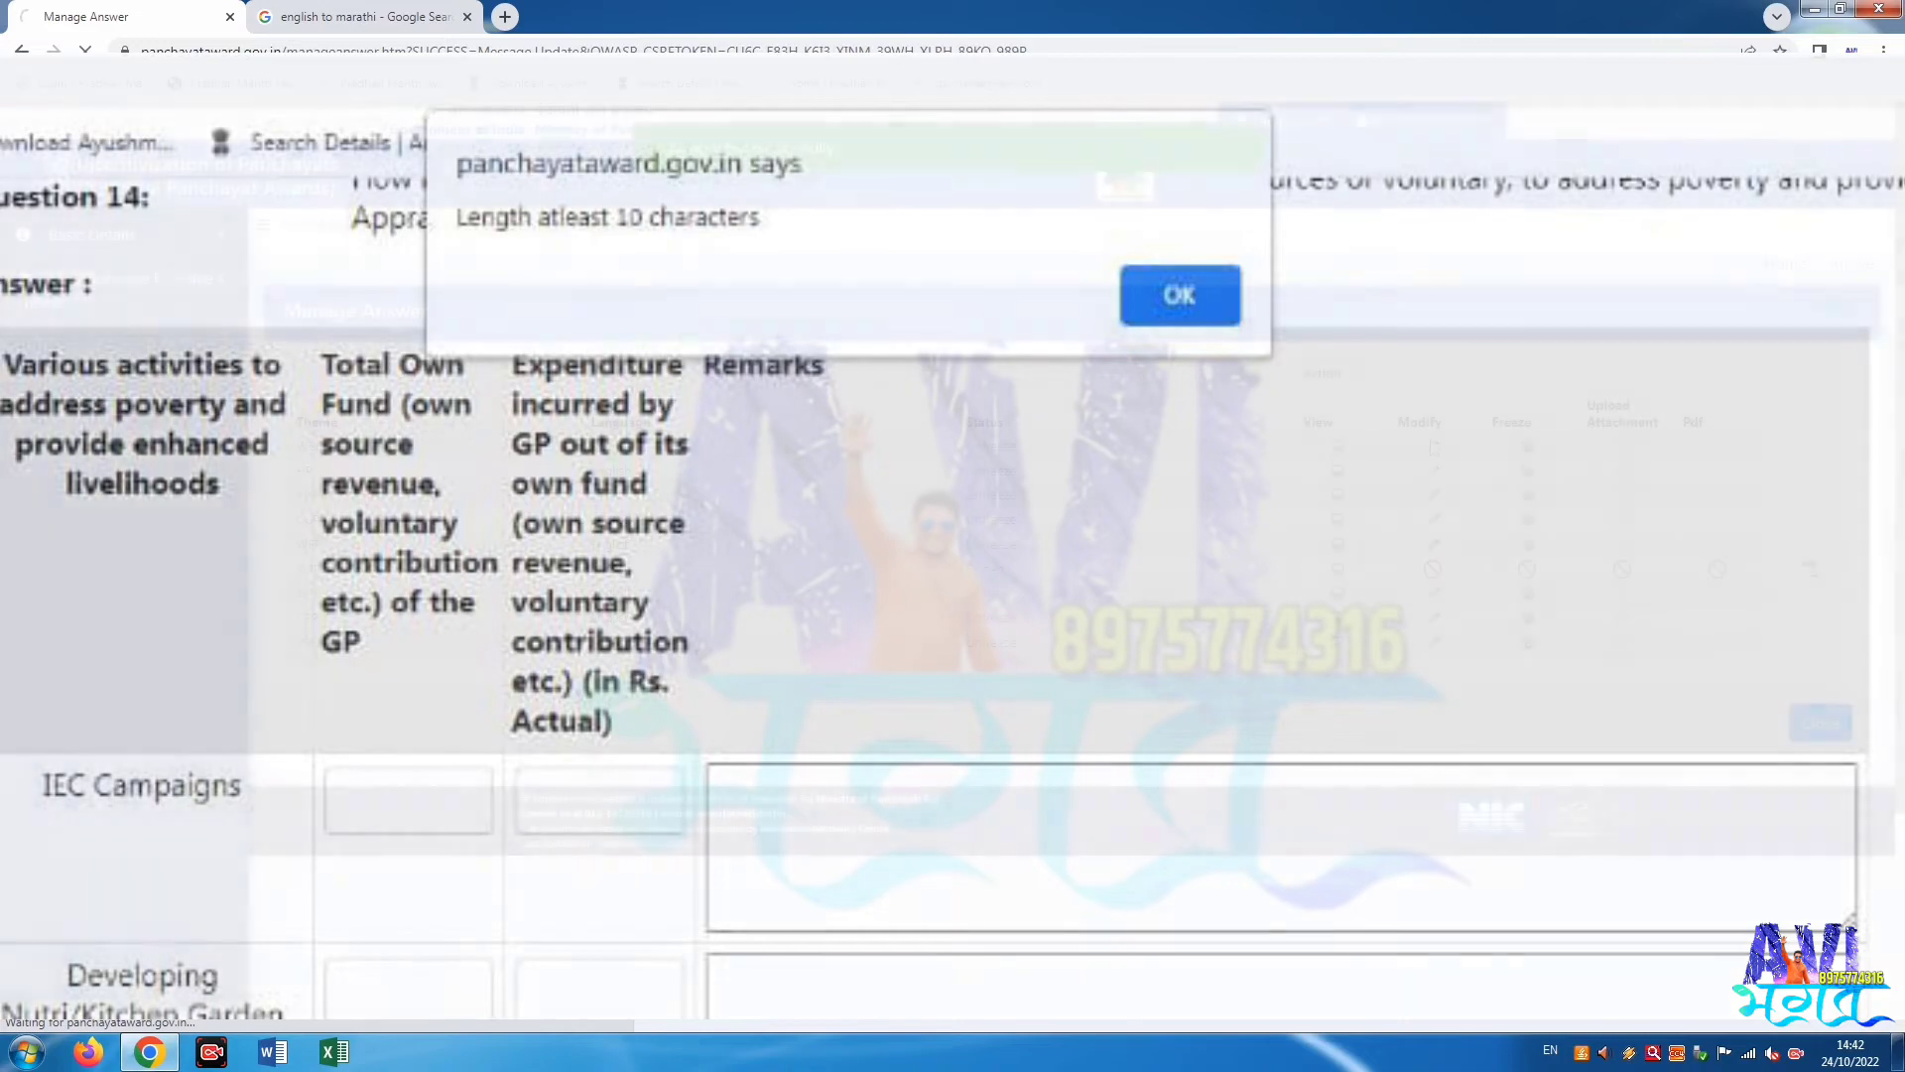
Reopen the WSP answers, enter the Question 1 remark "four or more meeting Village Water & Sanitation Committee (VWSC)" and save the update.
key(Return)
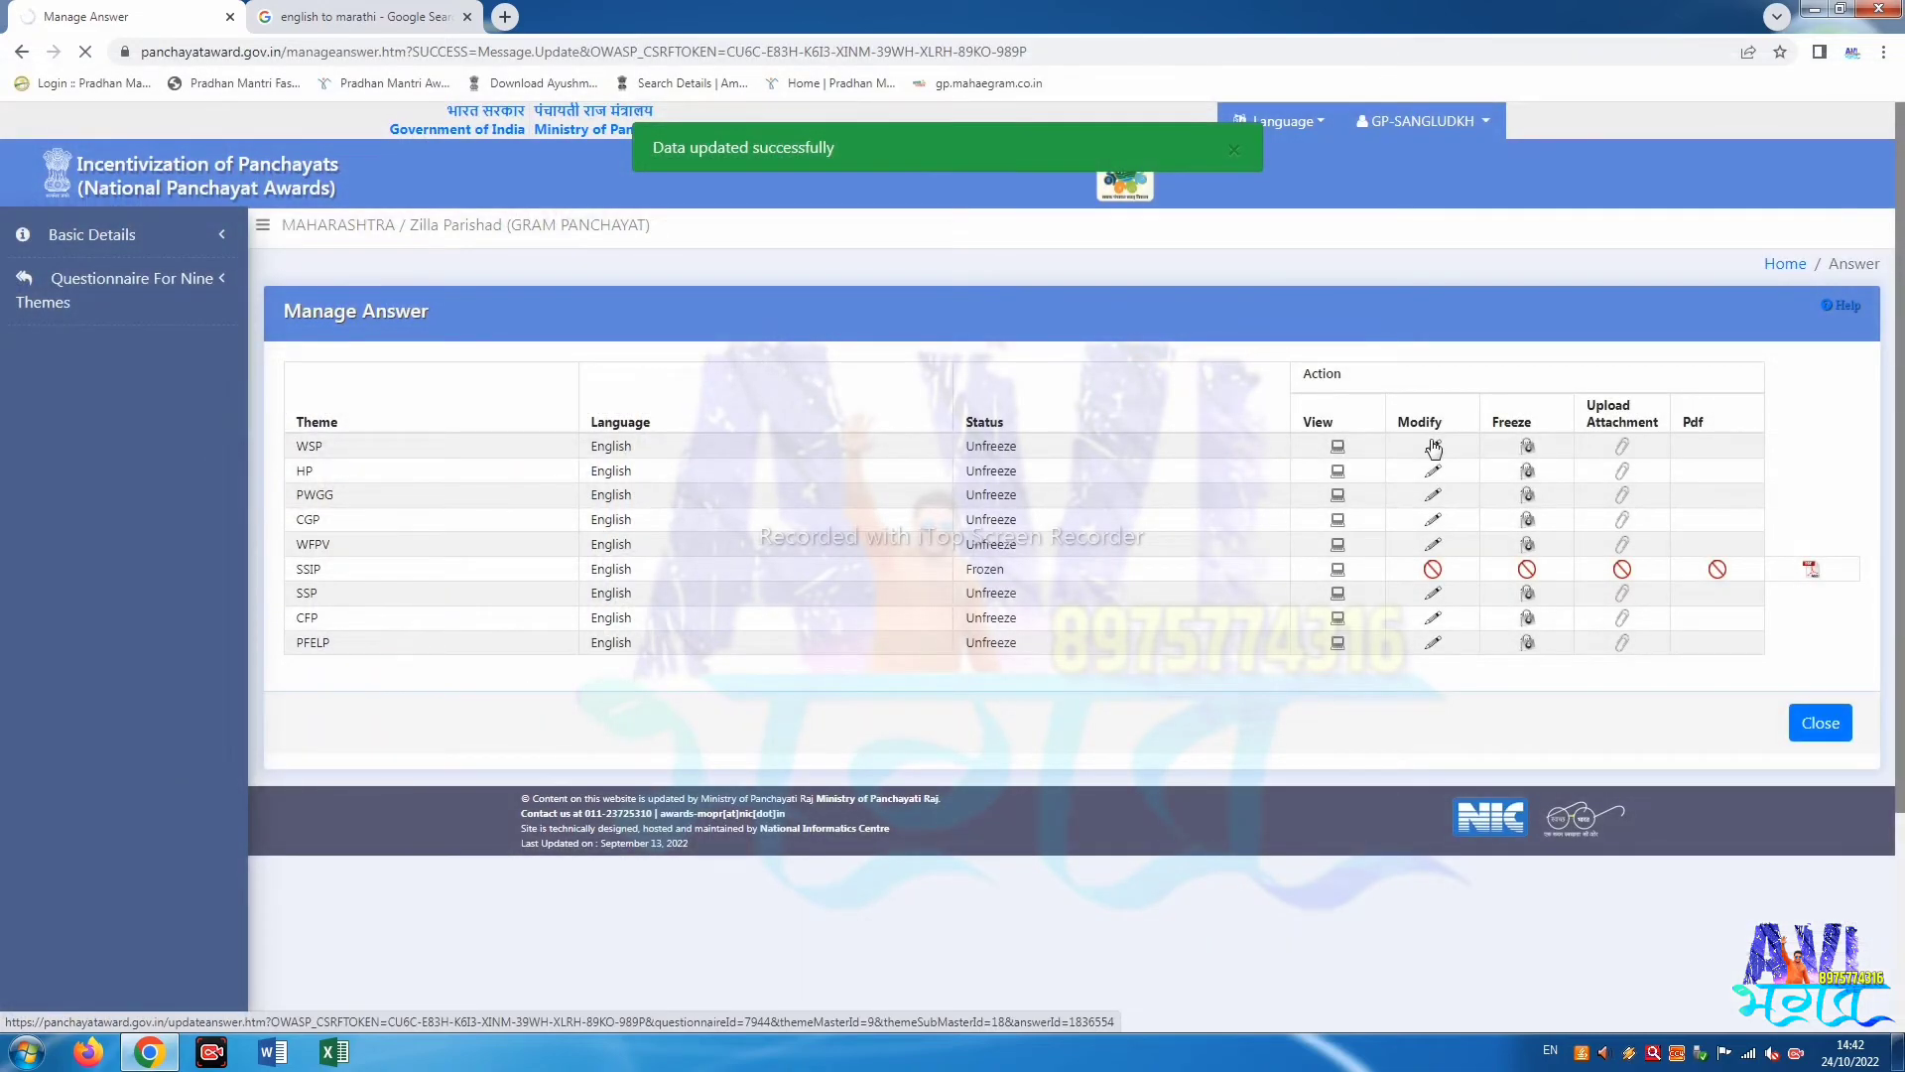
click(1434, 448)
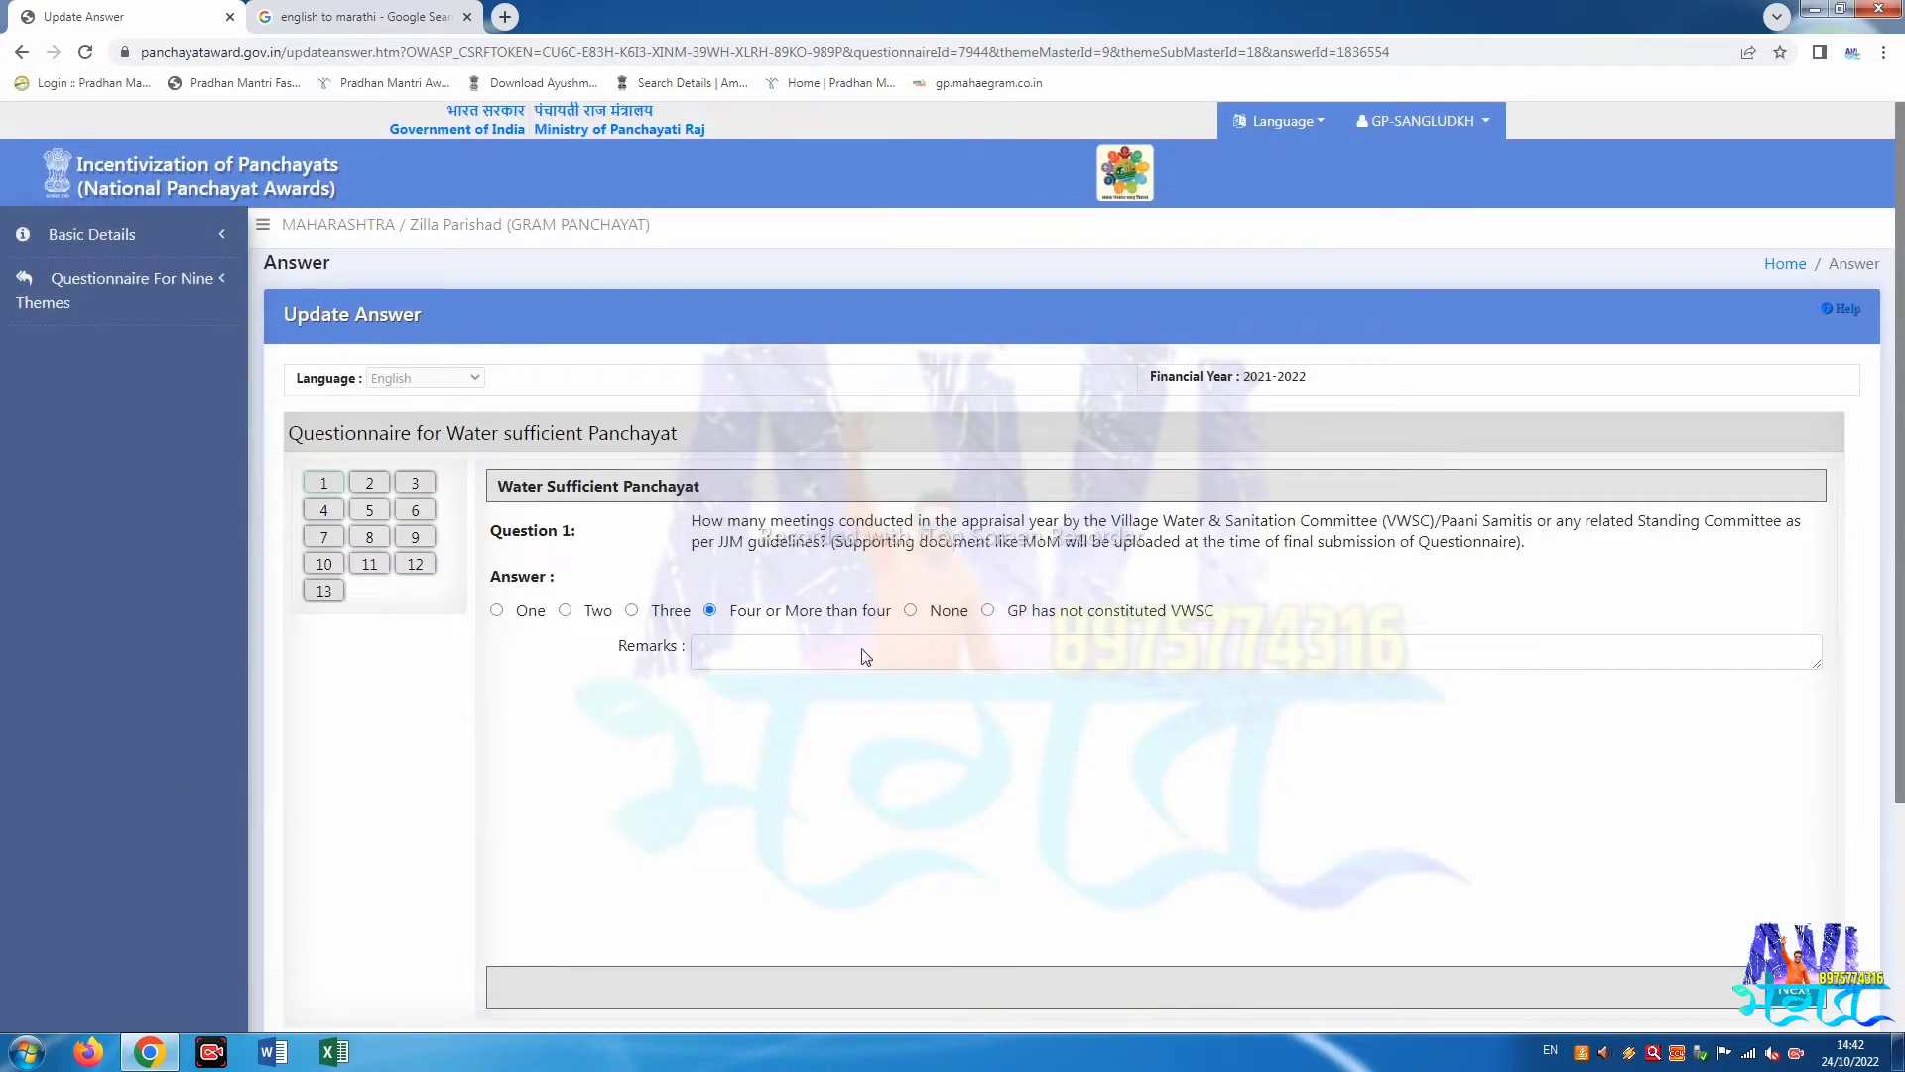
click(746, 640)
key(ctrl+v)
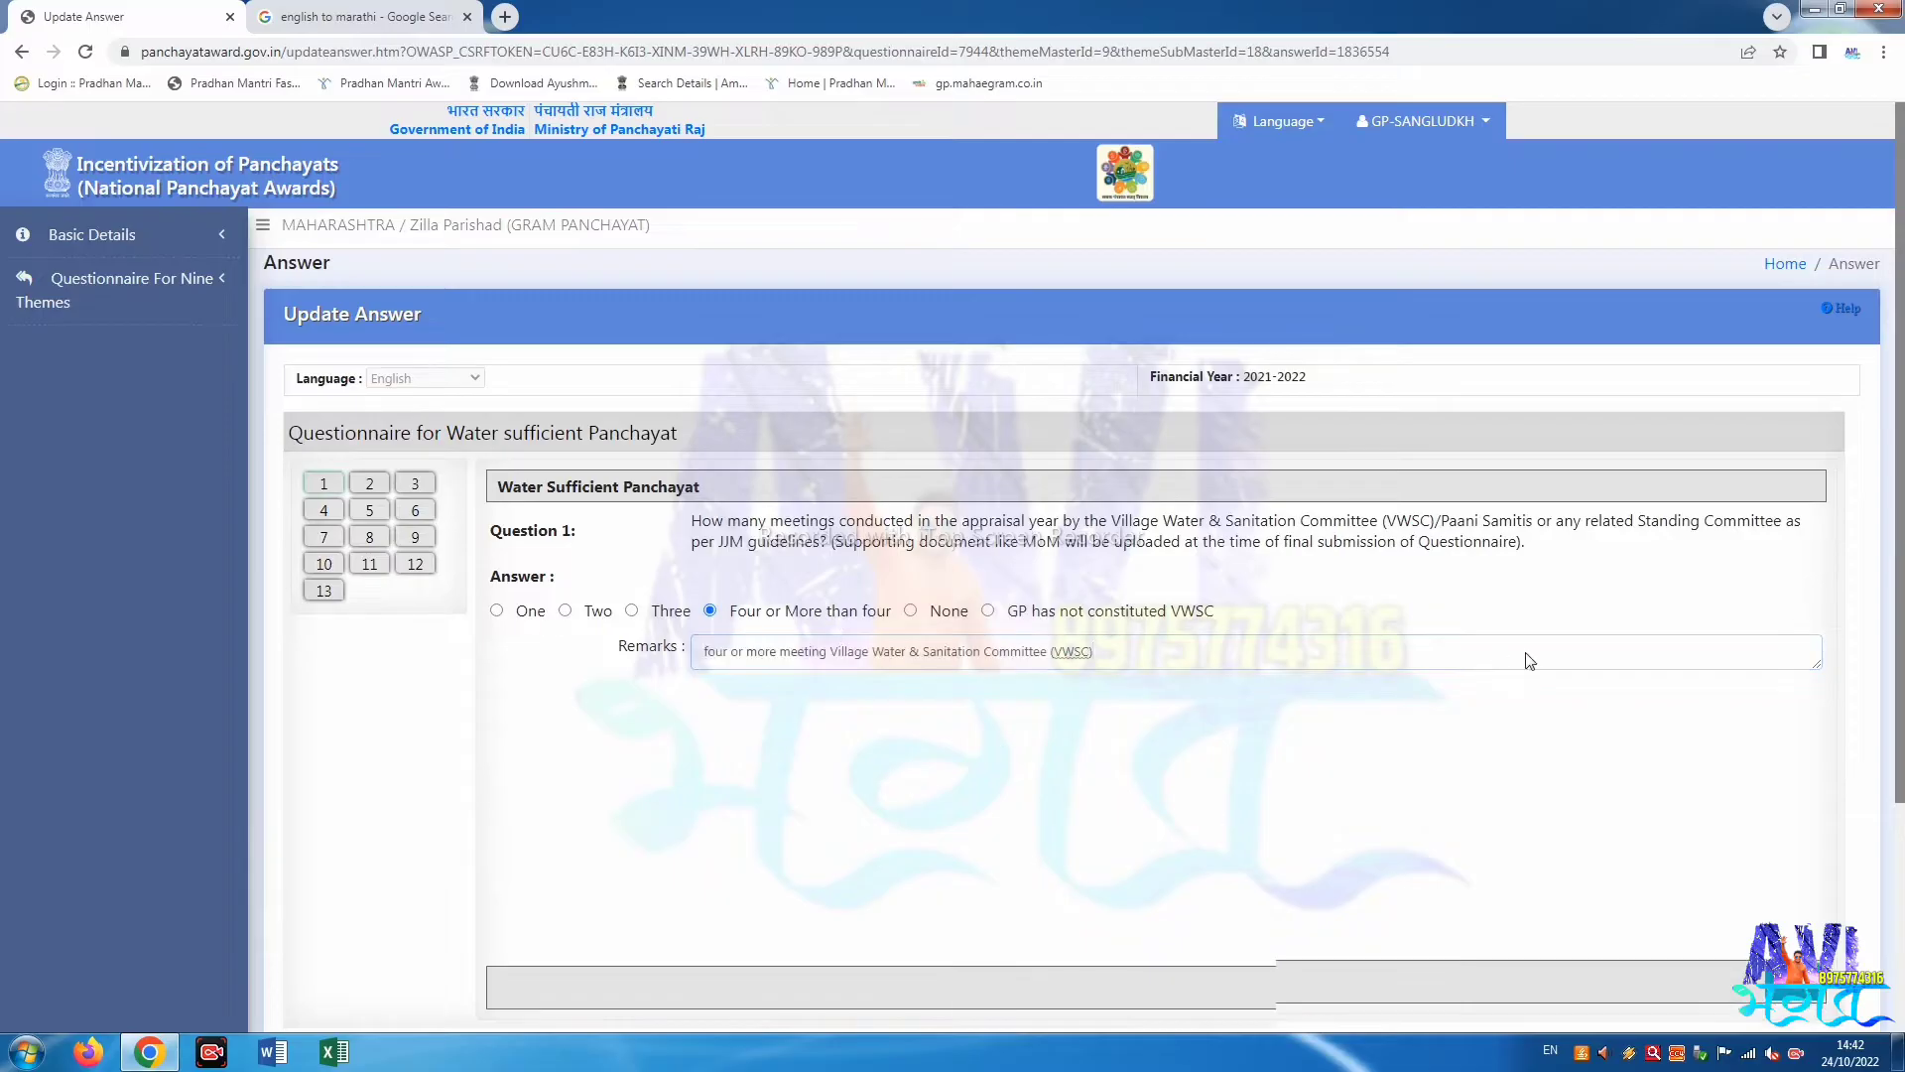
scroll(1290, 873, down, 2)
scroll(1317, 696, up, 1)
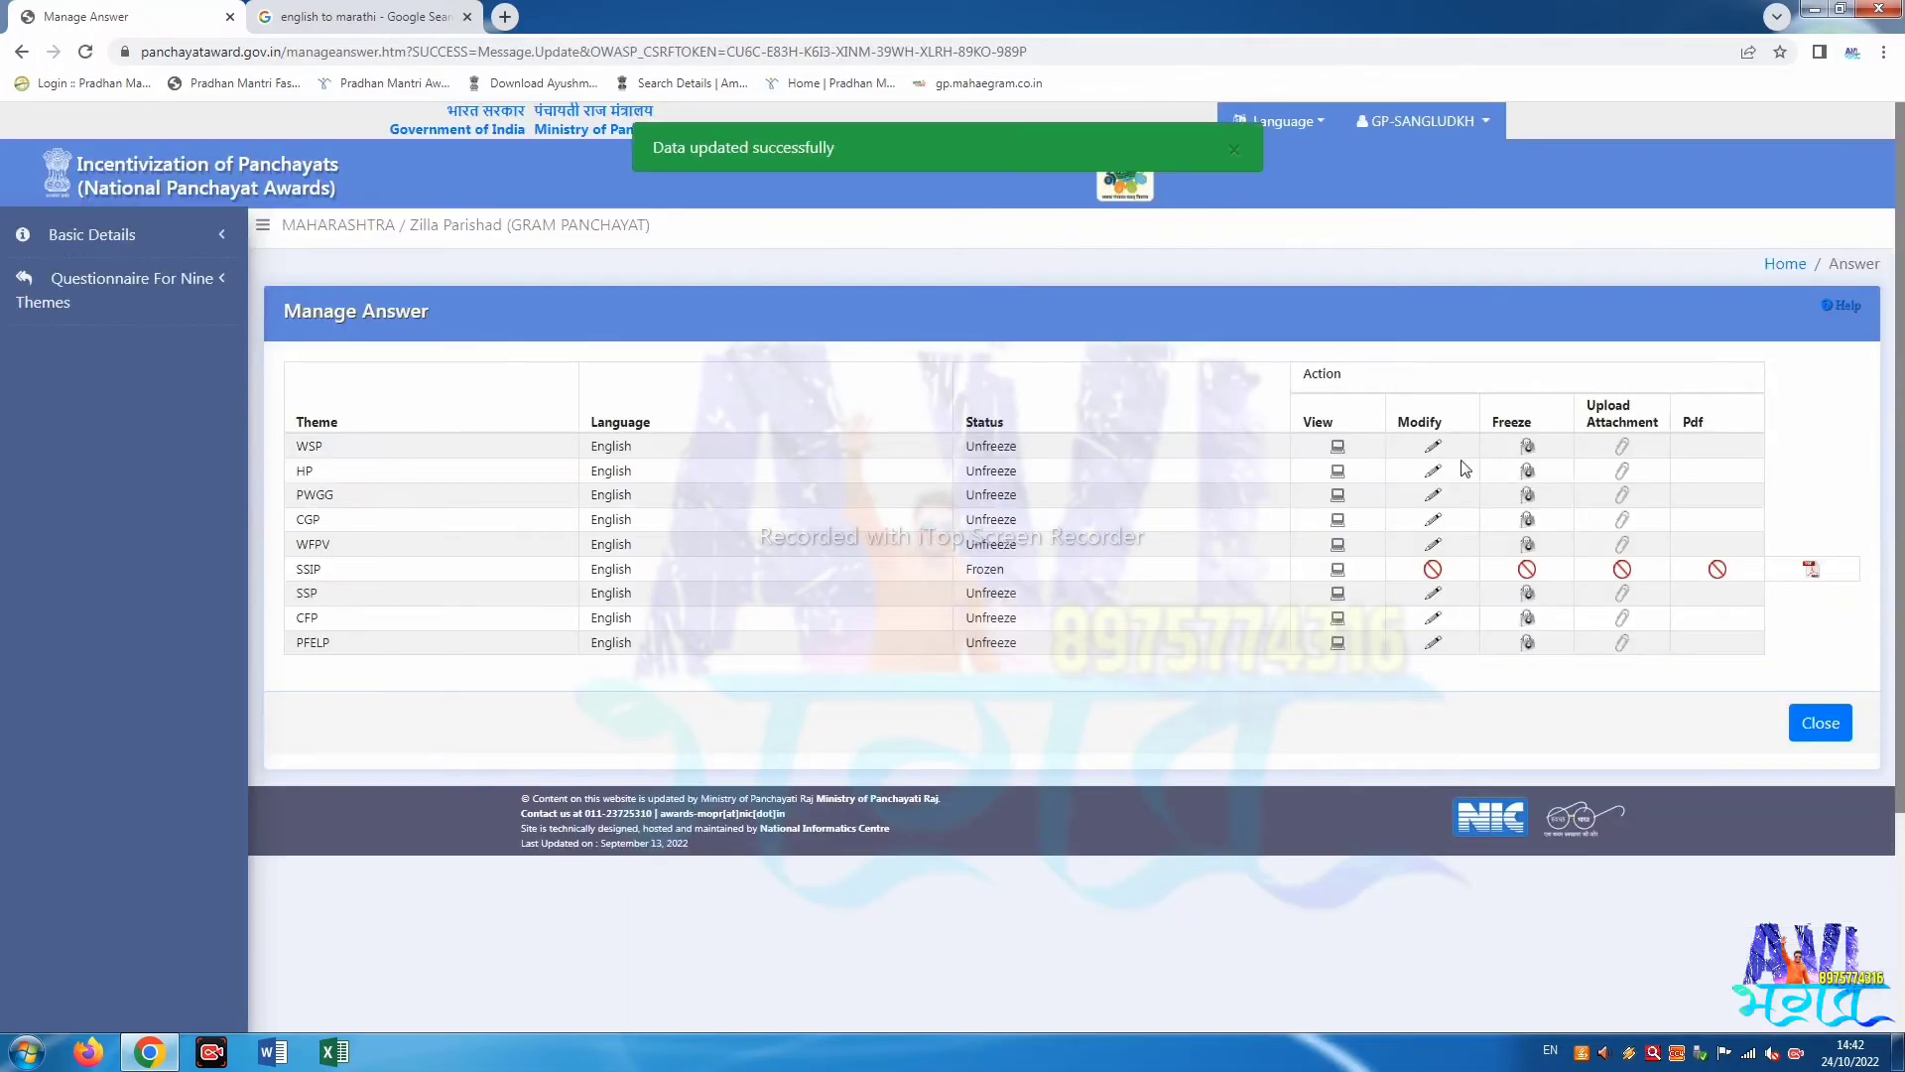
Open WSP Question 11 on Special Gram Sabhas for modification and translate its text from English to Marathi.
click(1432, 449)
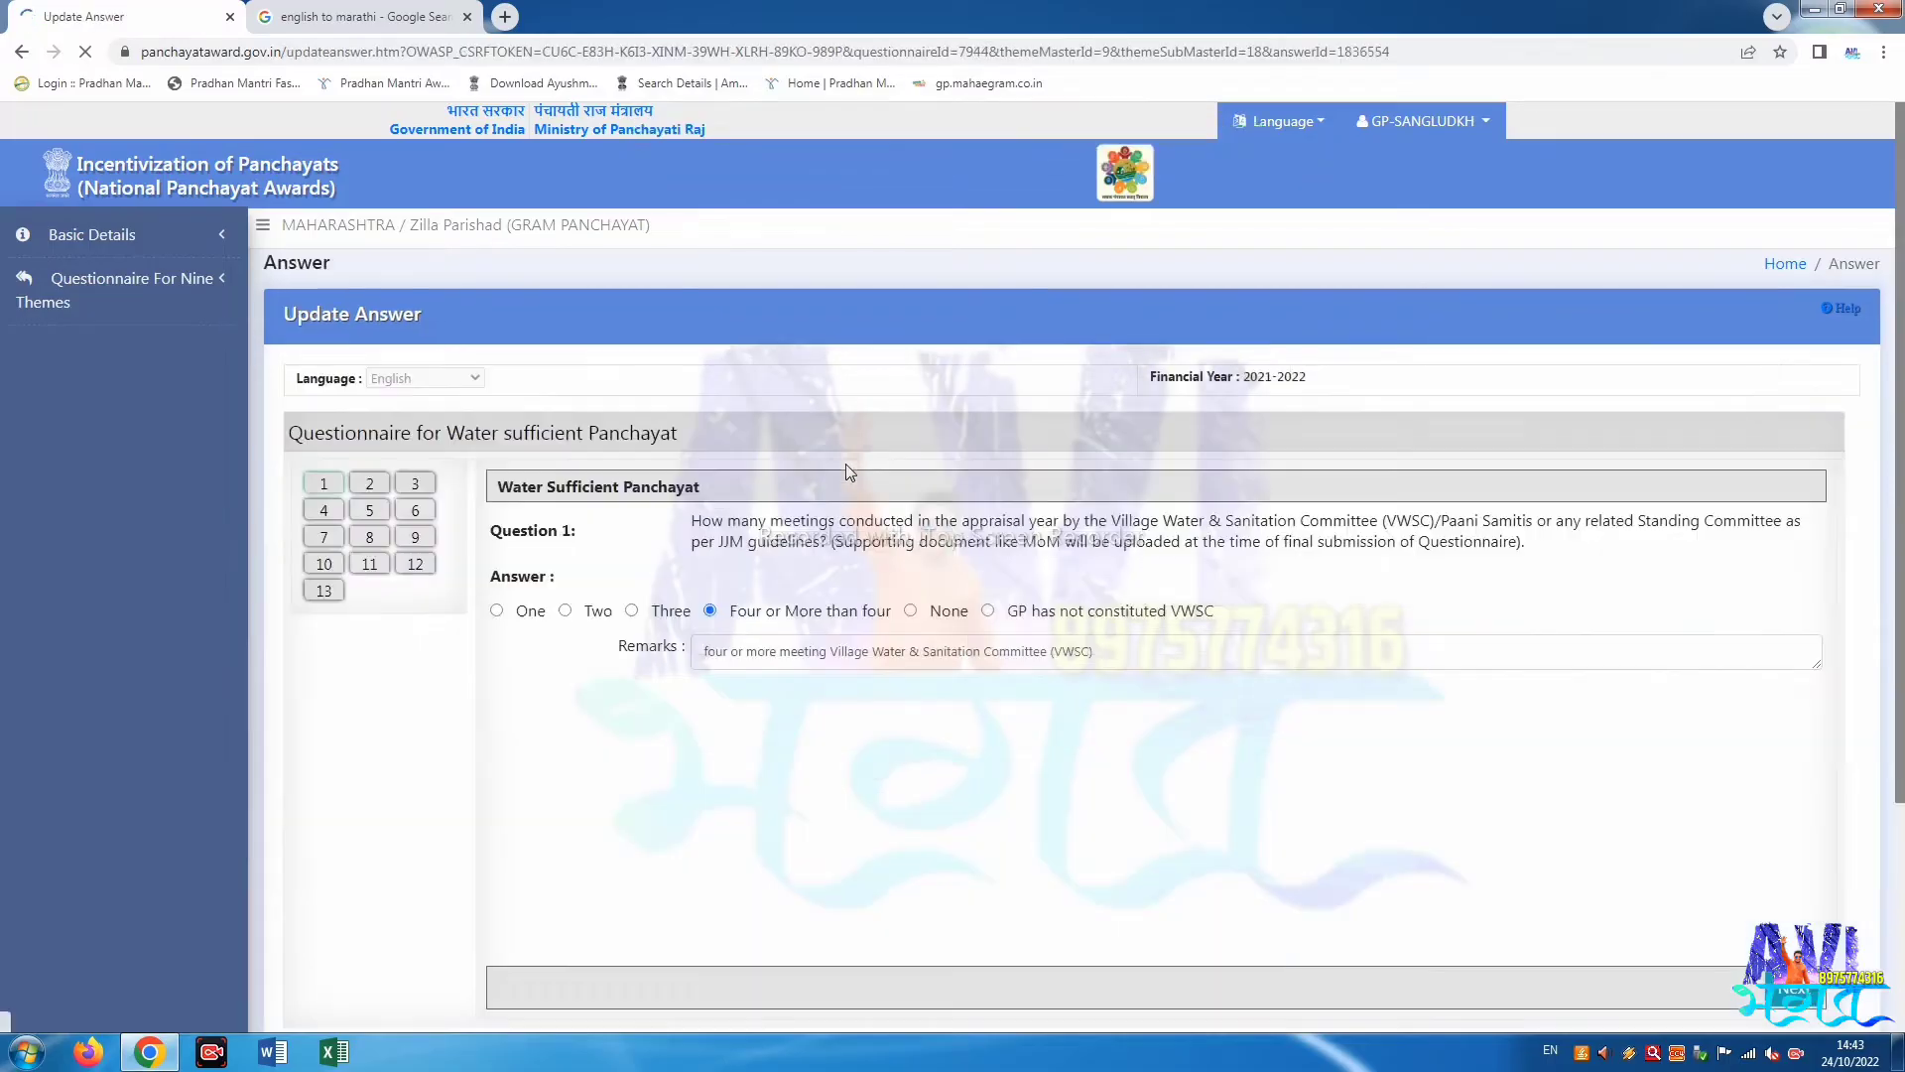
click(367, 563)
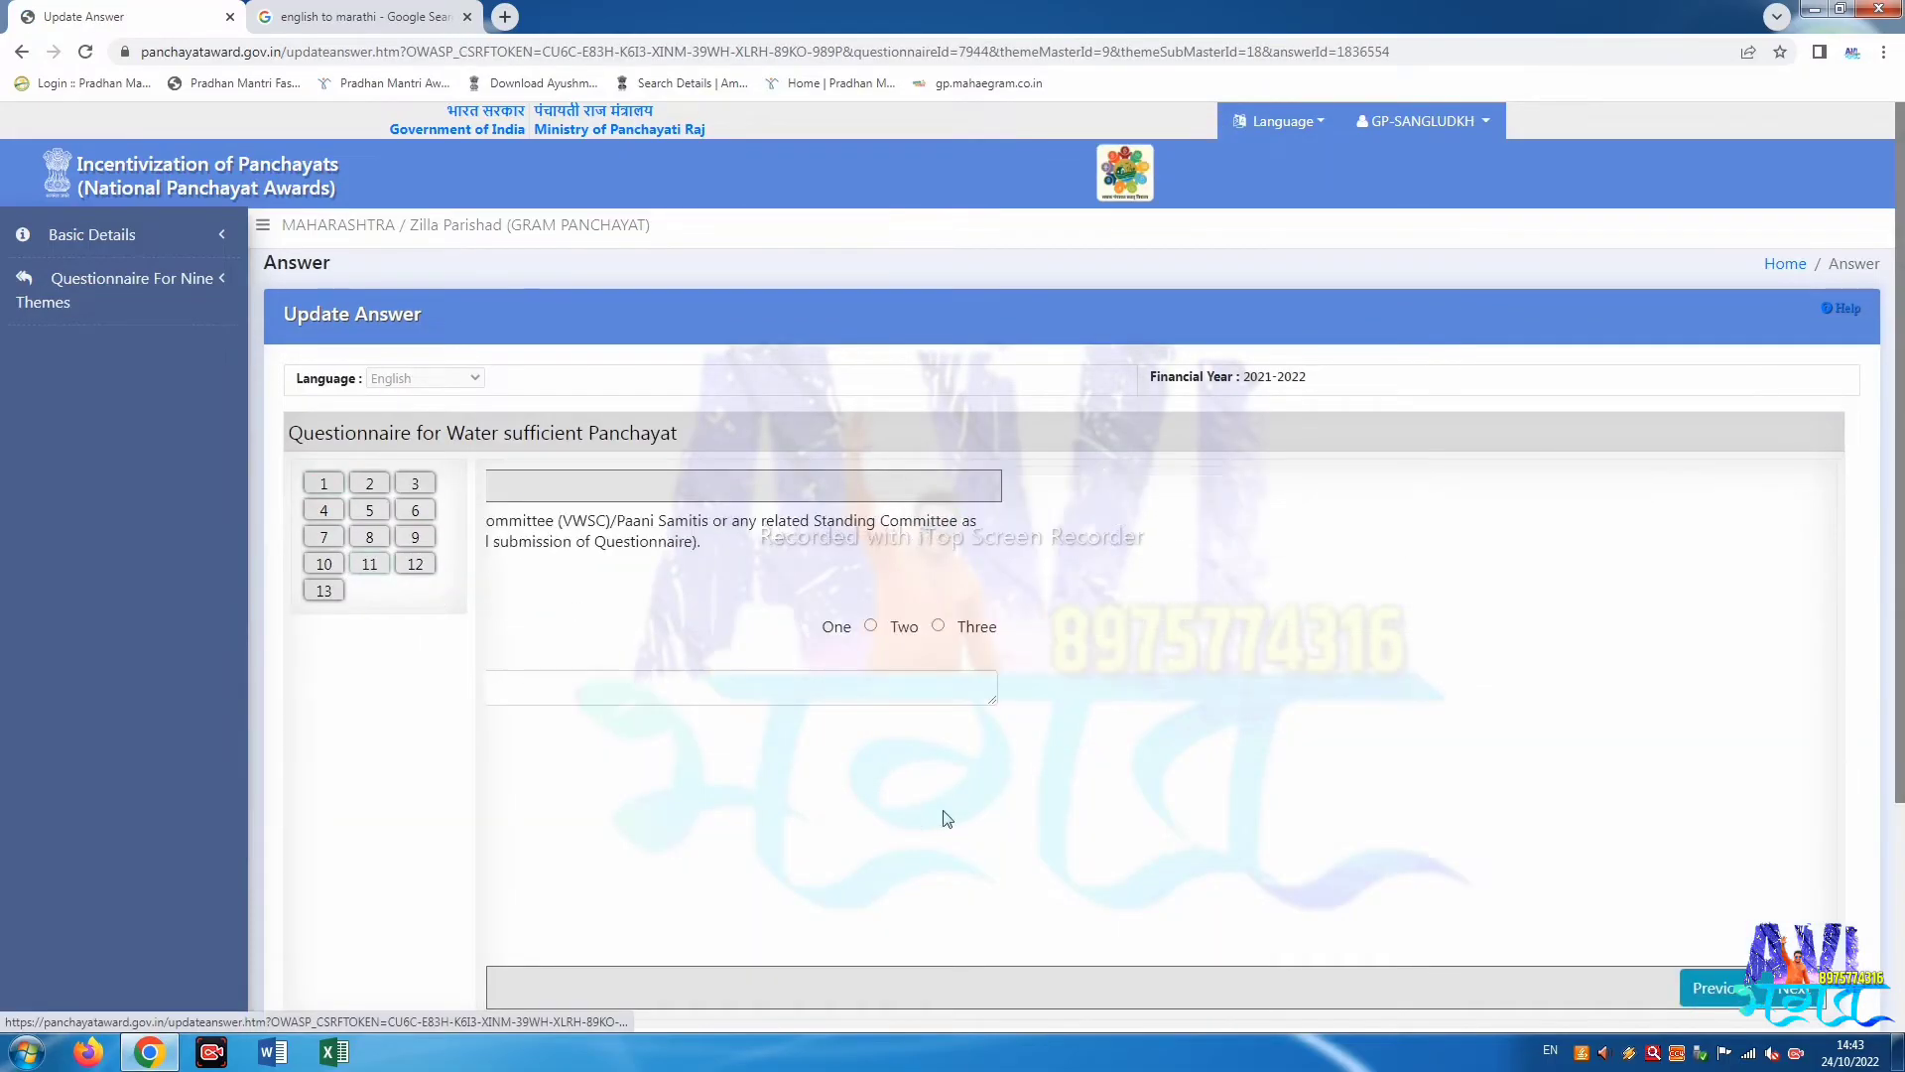
scroll(716, 689, down, 1)
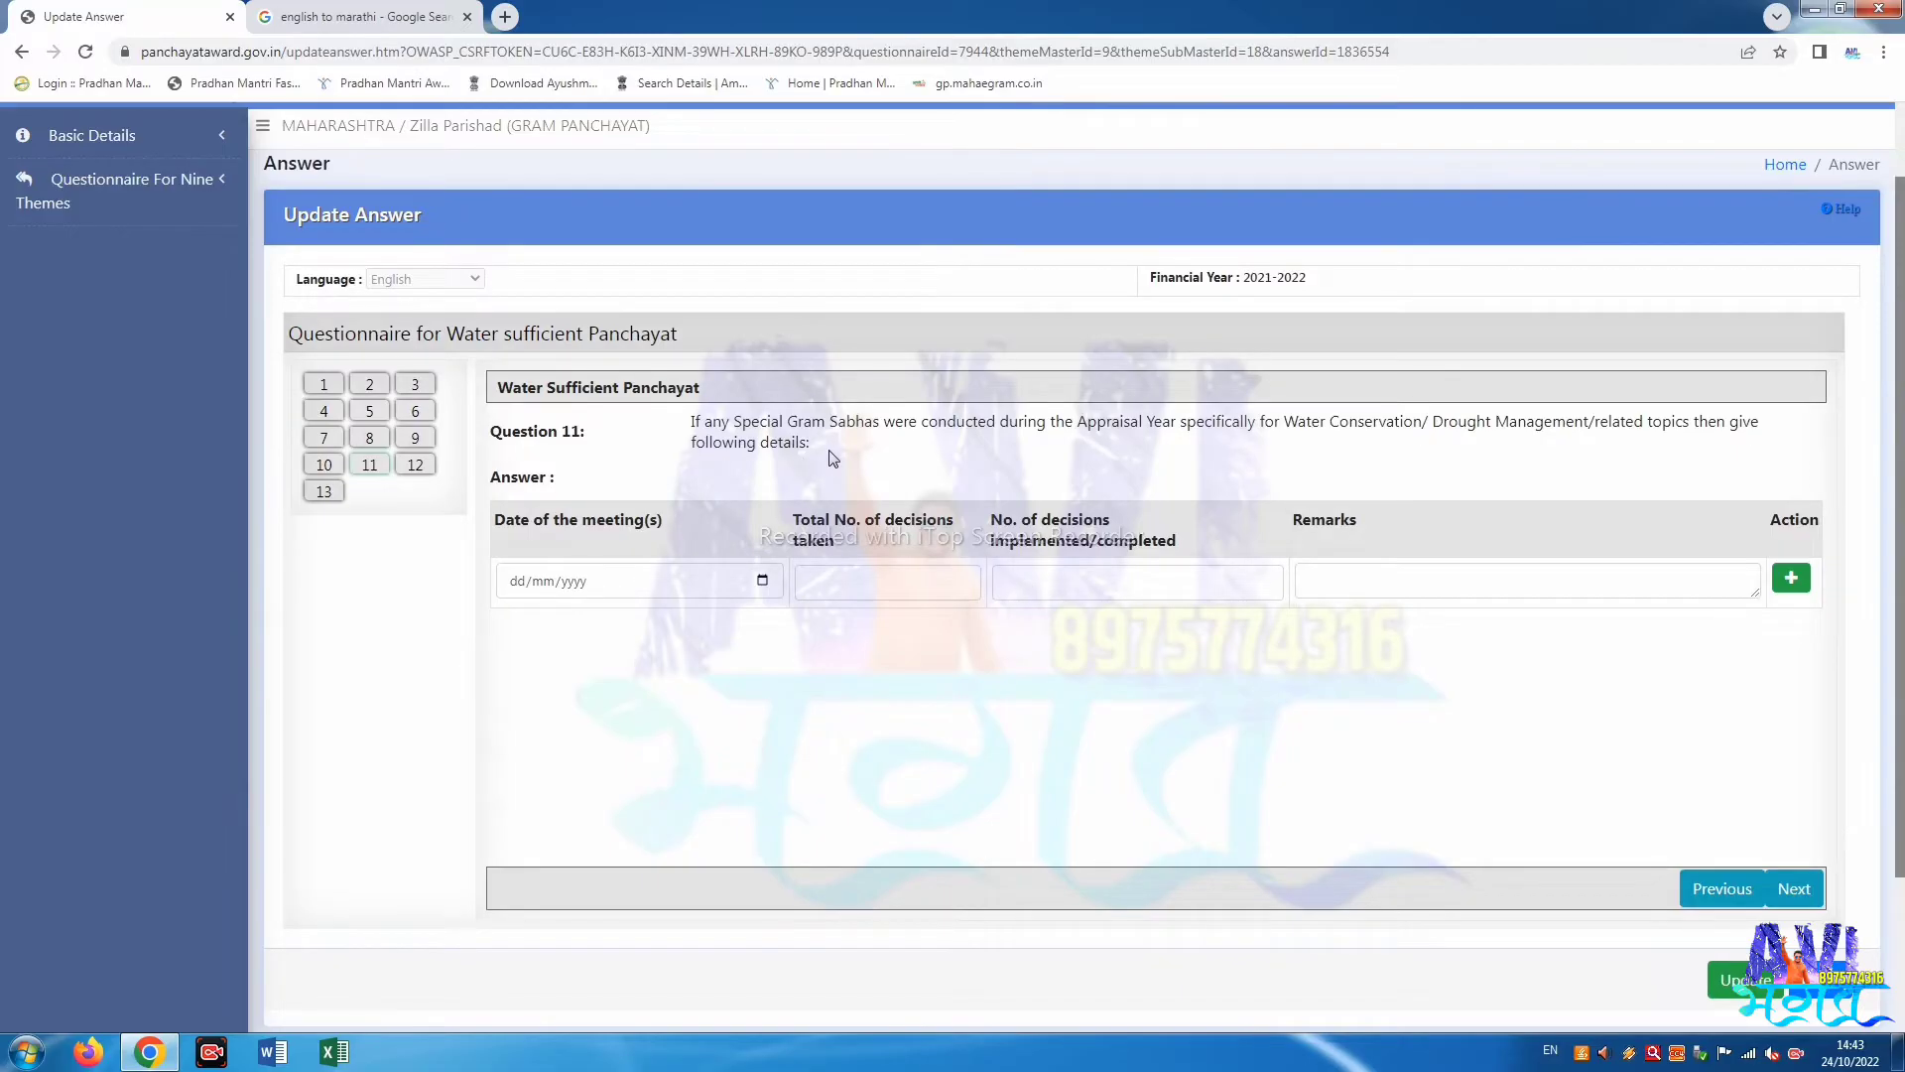
drag(831, 458, 686, 427)
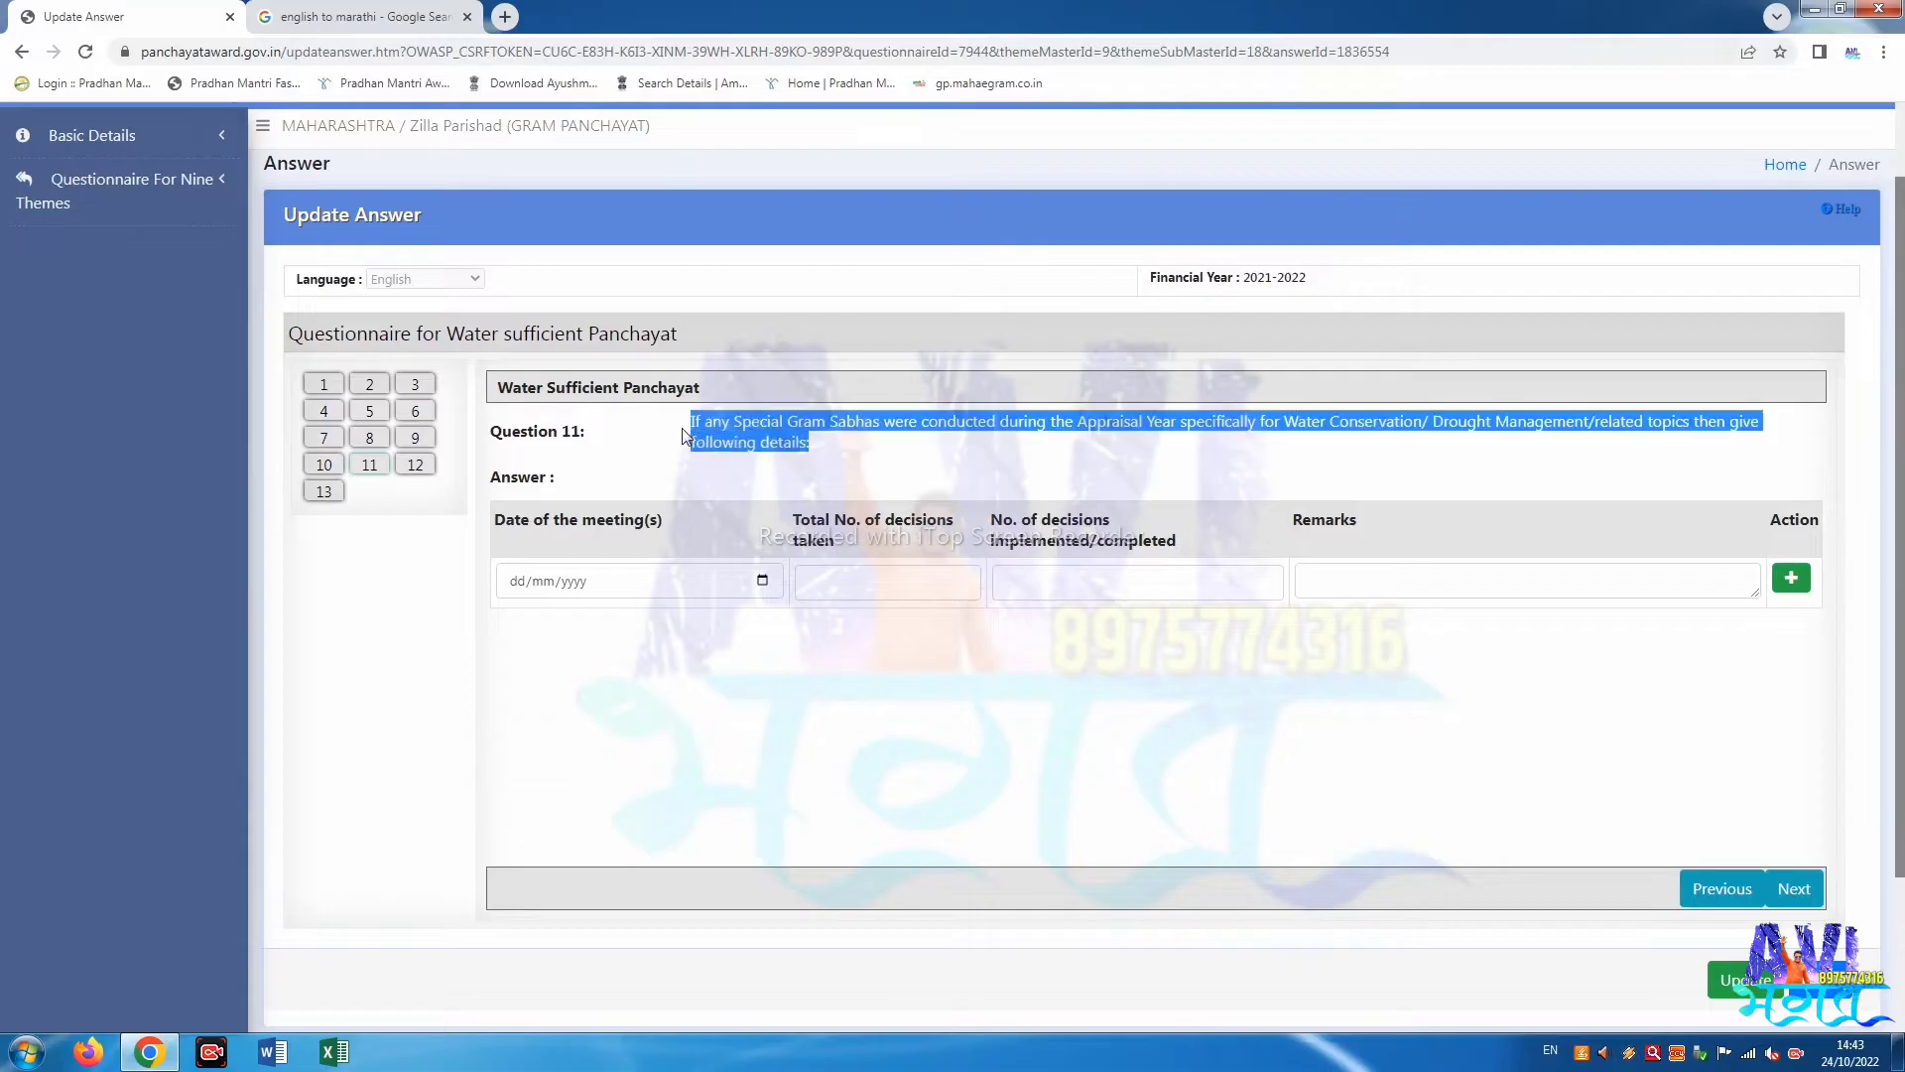
click(436, 14)
text(If any Special Gram Sabhas were conducted during the Appraisal Year specifically for Water Conservation/Drought Management/related topics then give following details:)
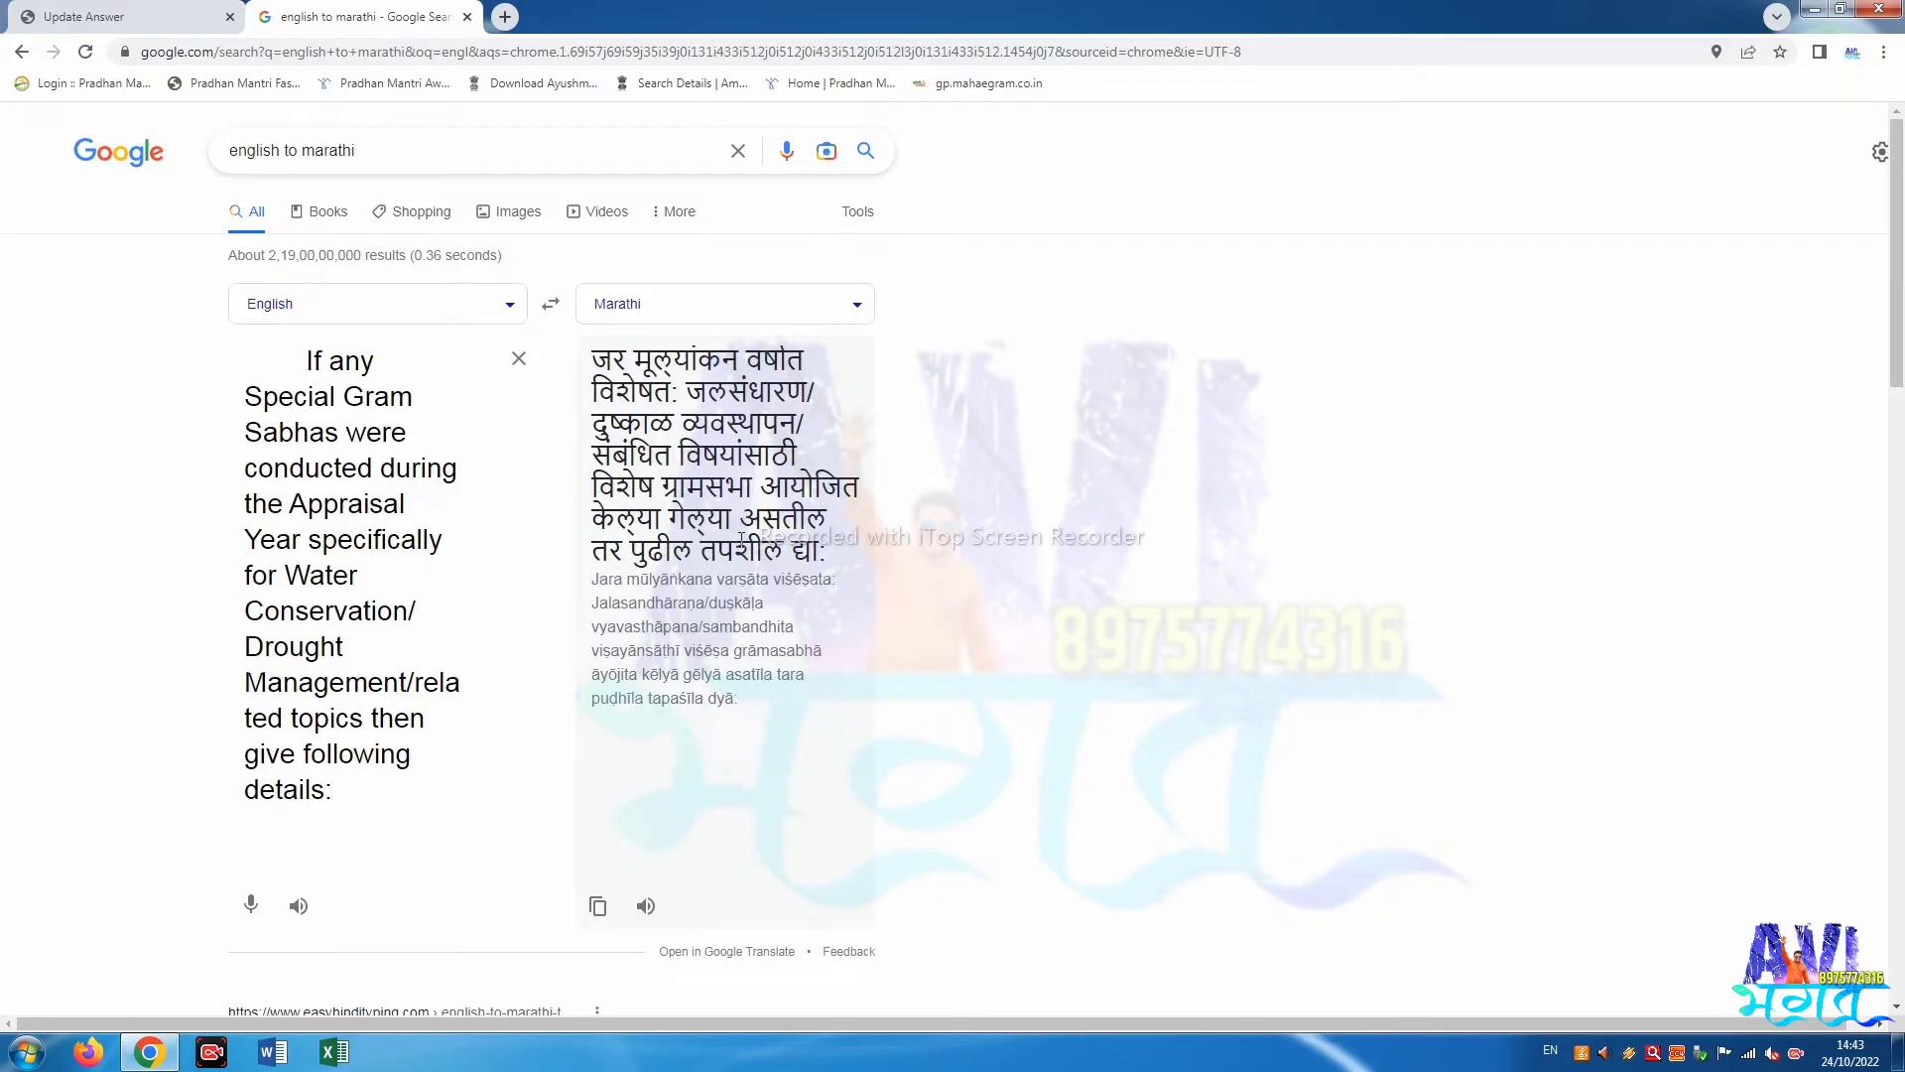
Fill in WSP Question 11 with meeting date 01/01/0001, 0 decisions taken, 0 decisions implemented and the remark "no gramsabha".
click(85, 11)
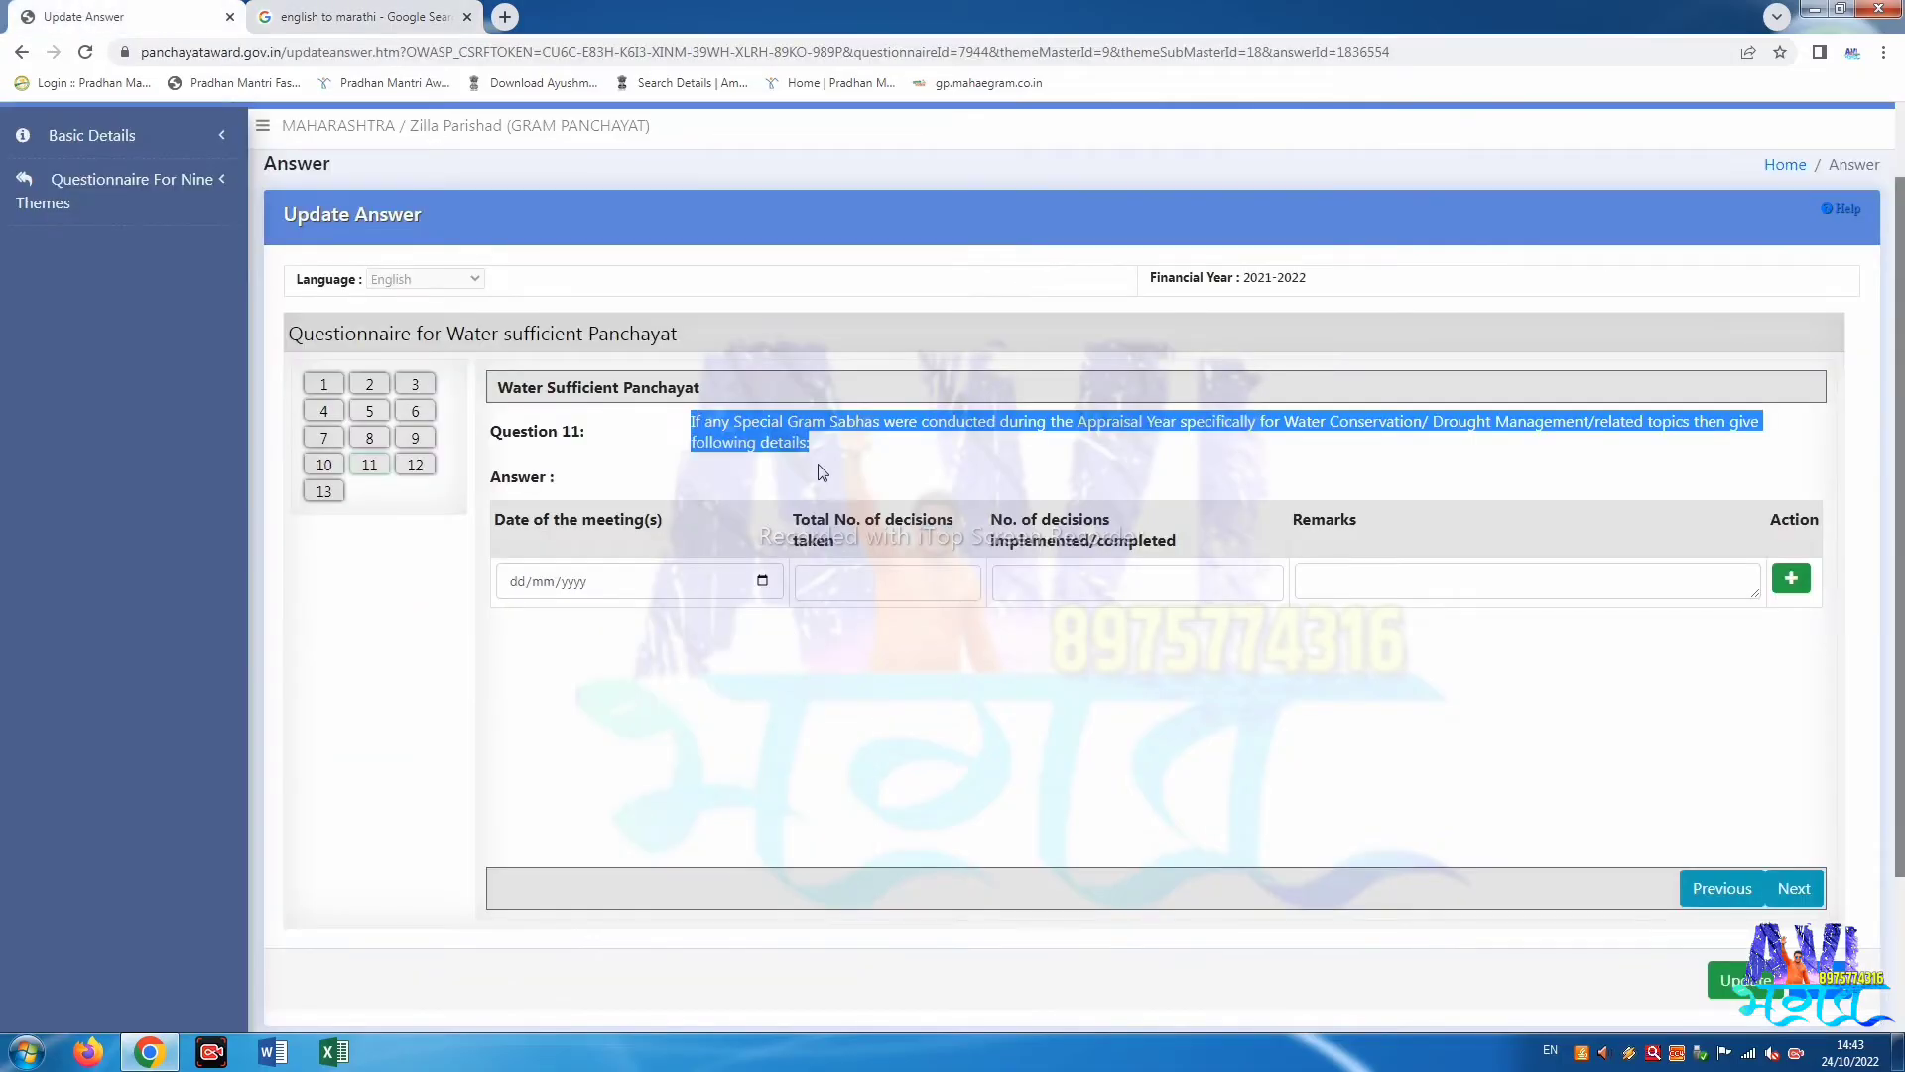
click(824, 473)
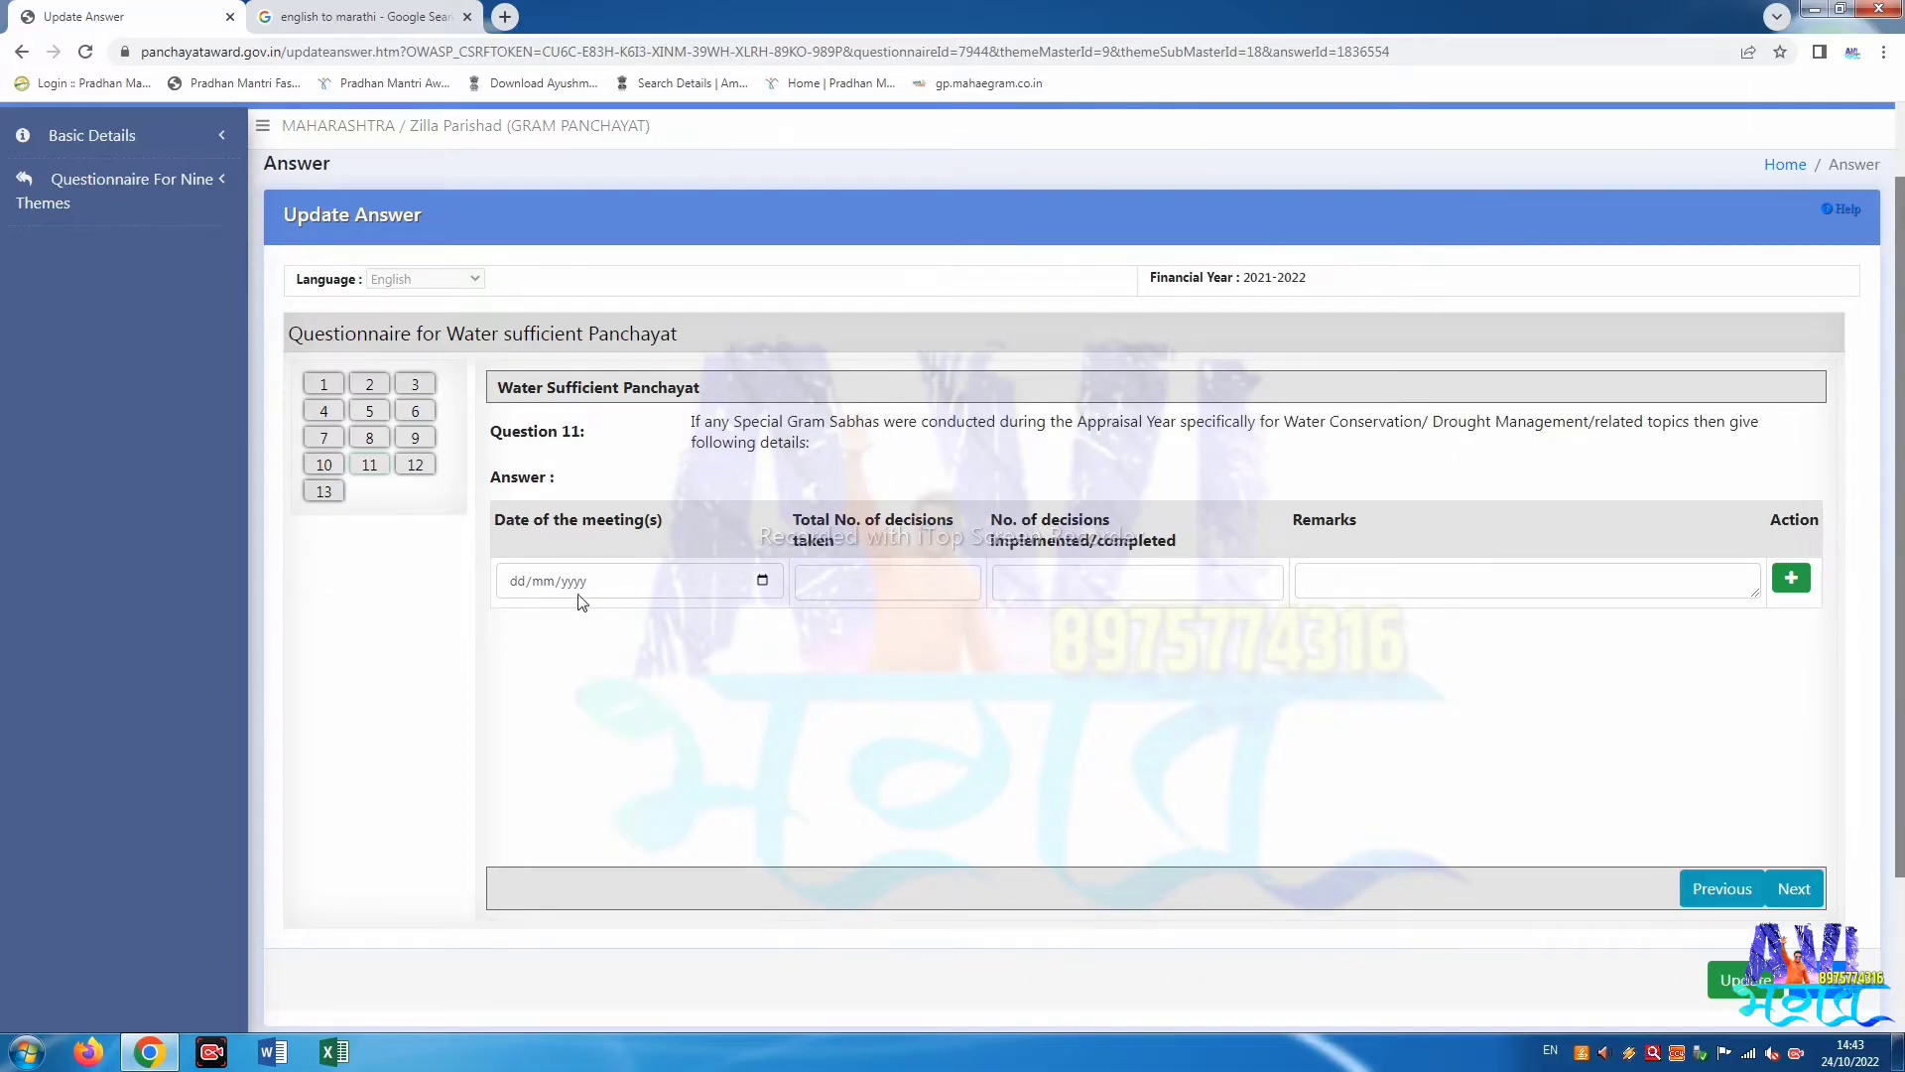
click(517, 586)
text(01/01/0001)
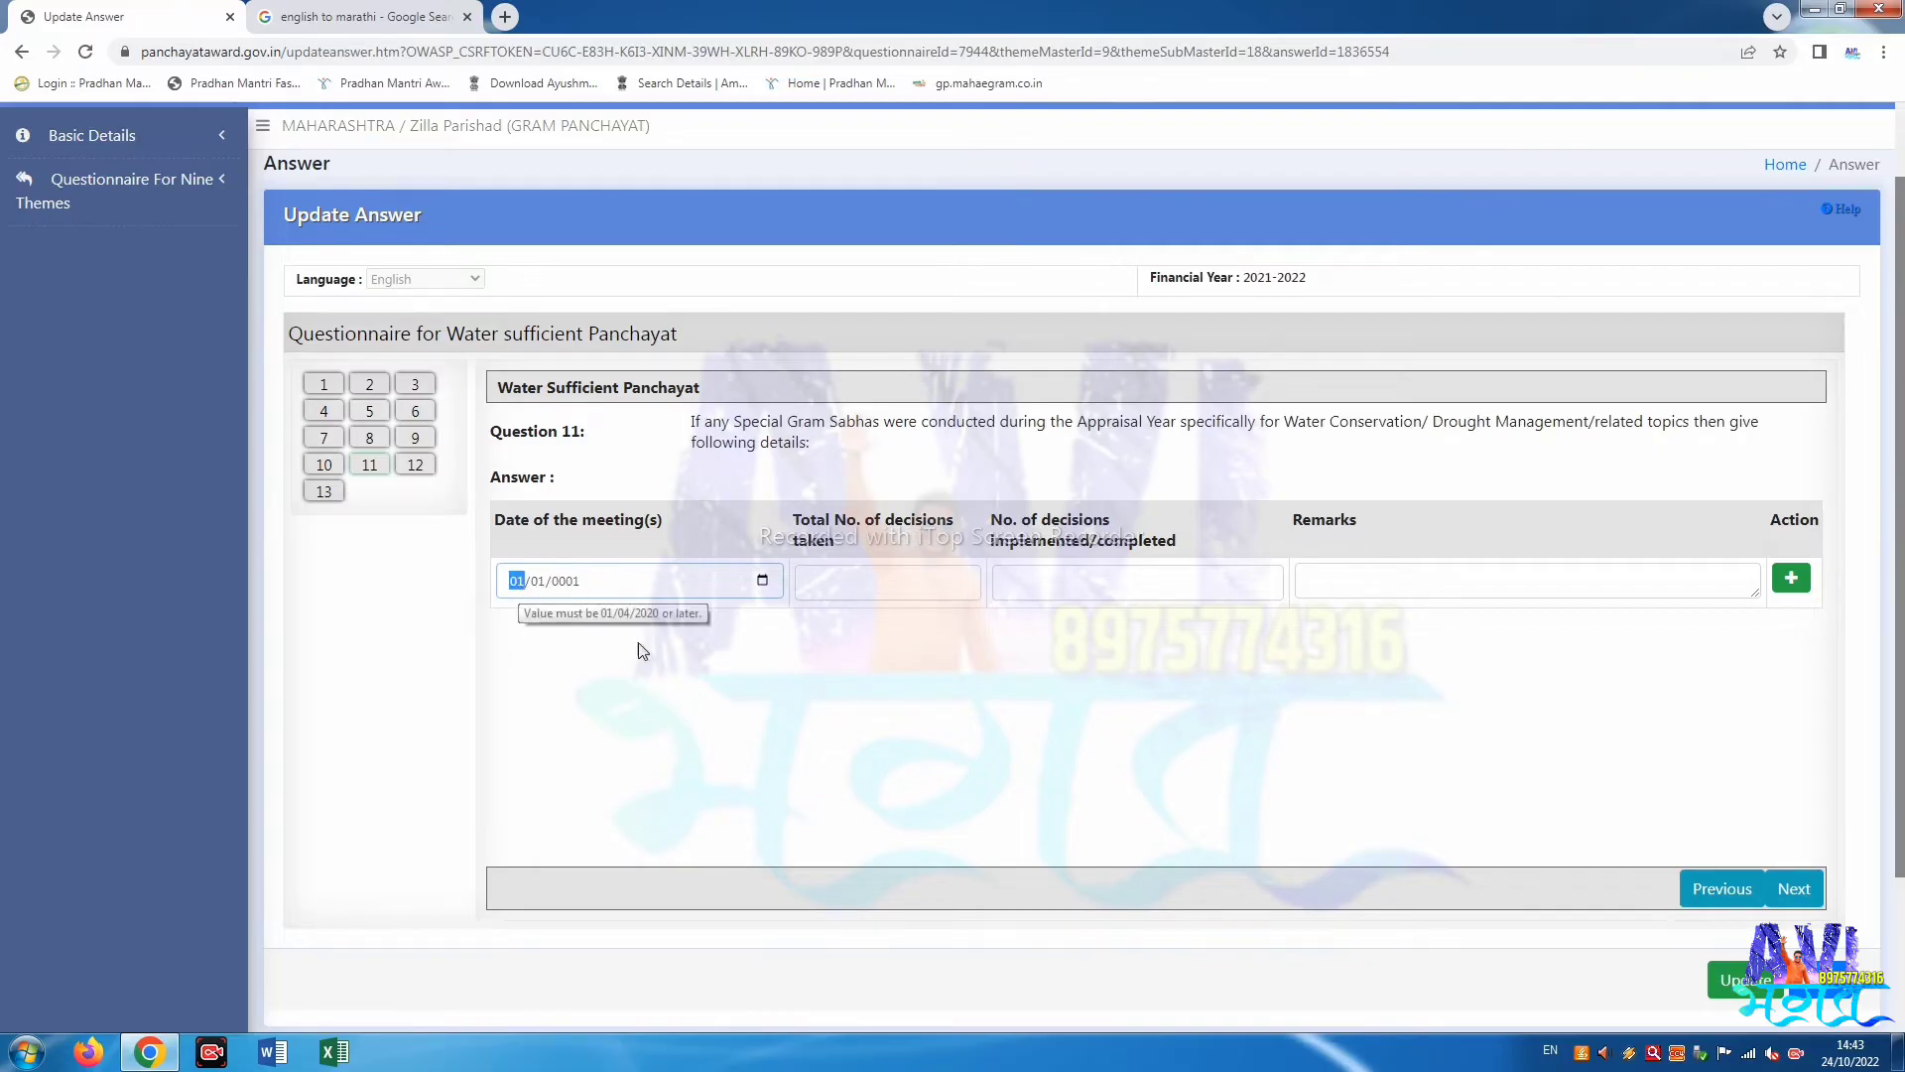
click(851, 572)
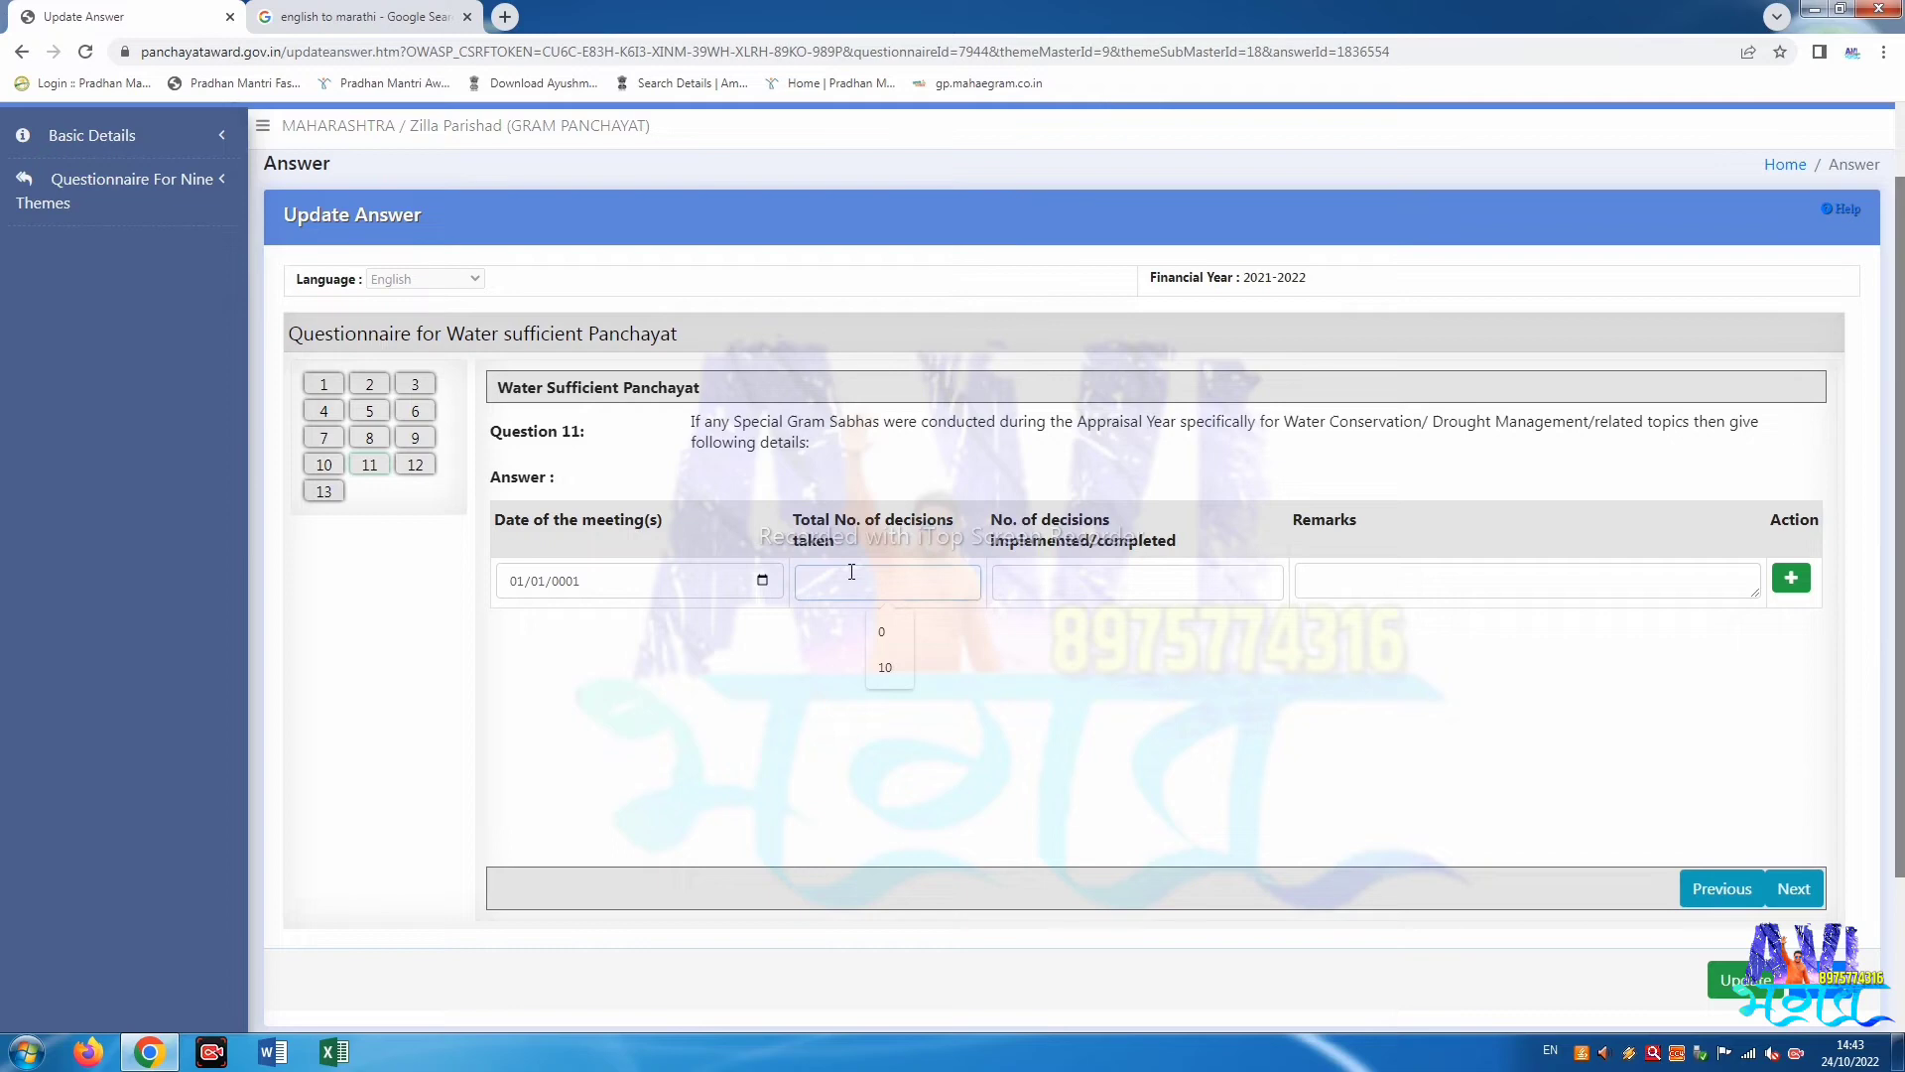
text(0)
click(1101, 584)
text(0)
click(1372, 589)
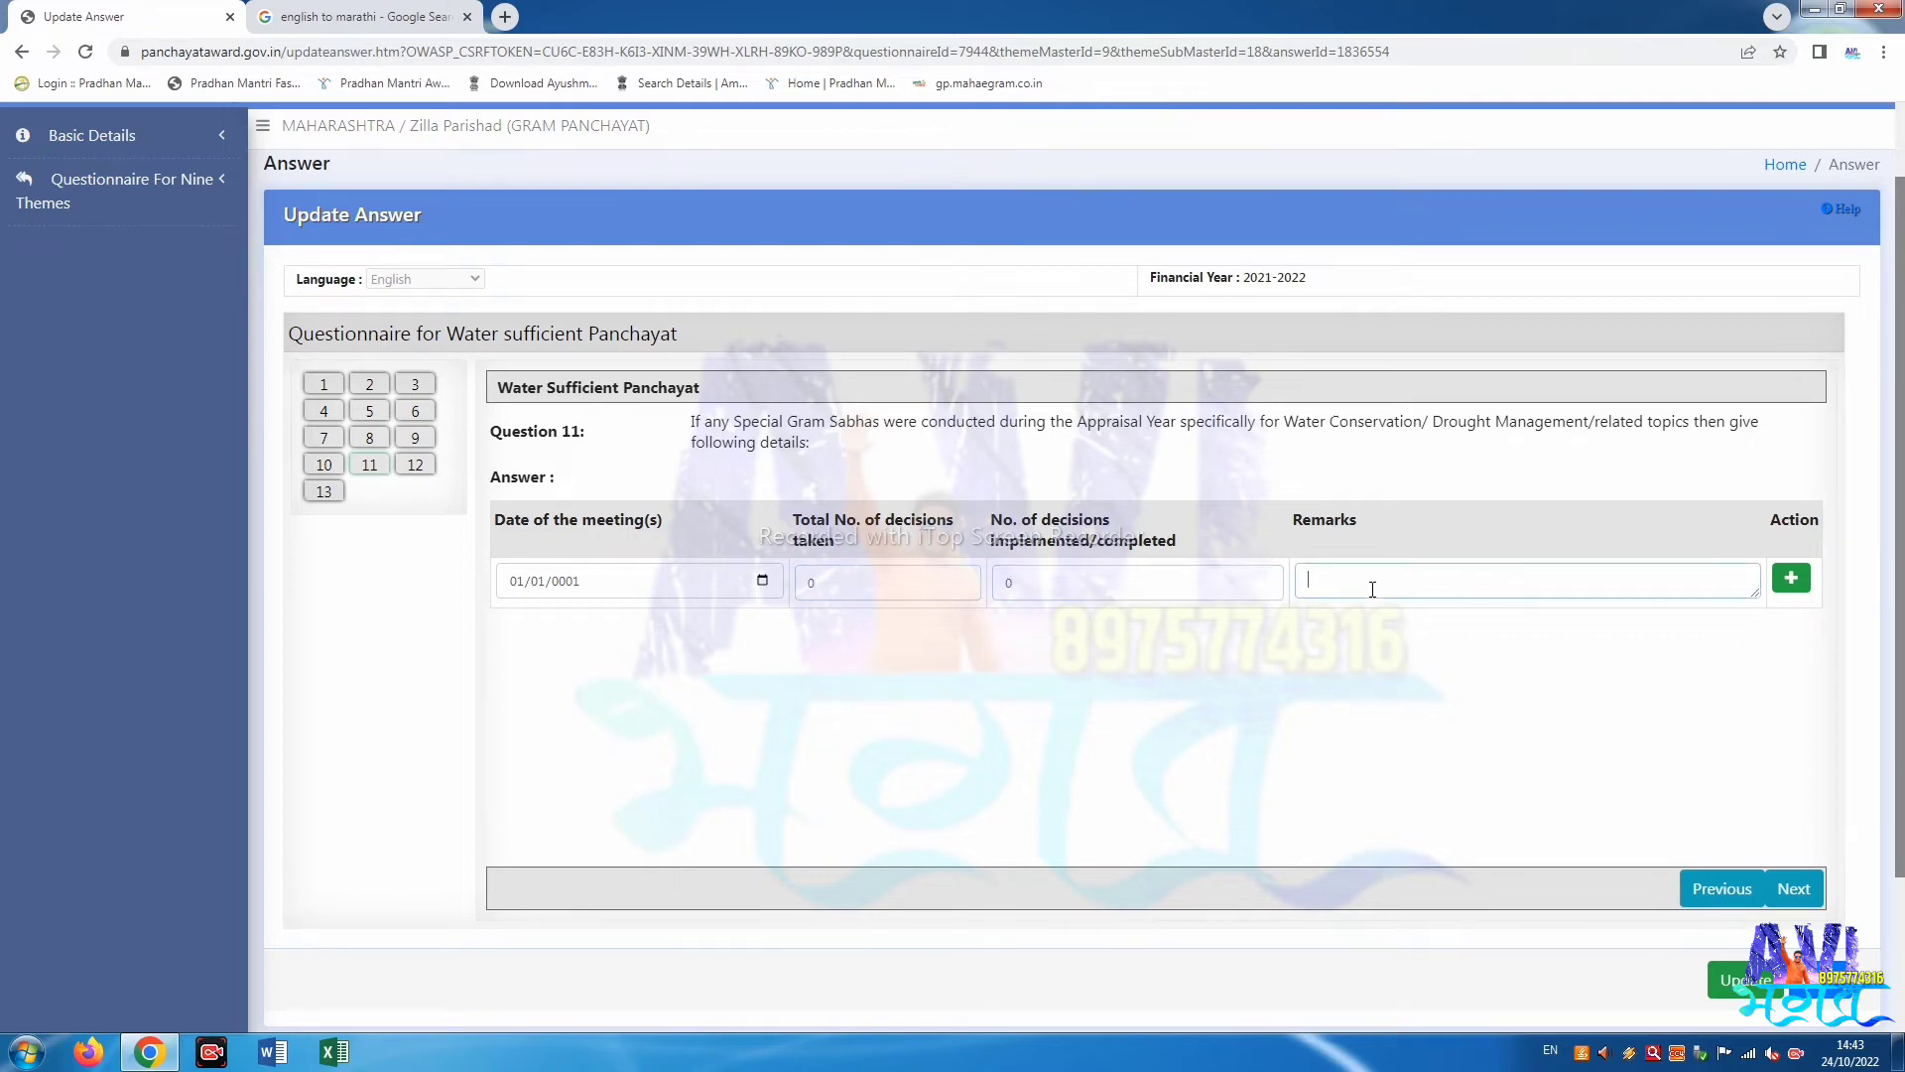
text(no gramsabha)
scroll(1791, 615, down, 2)
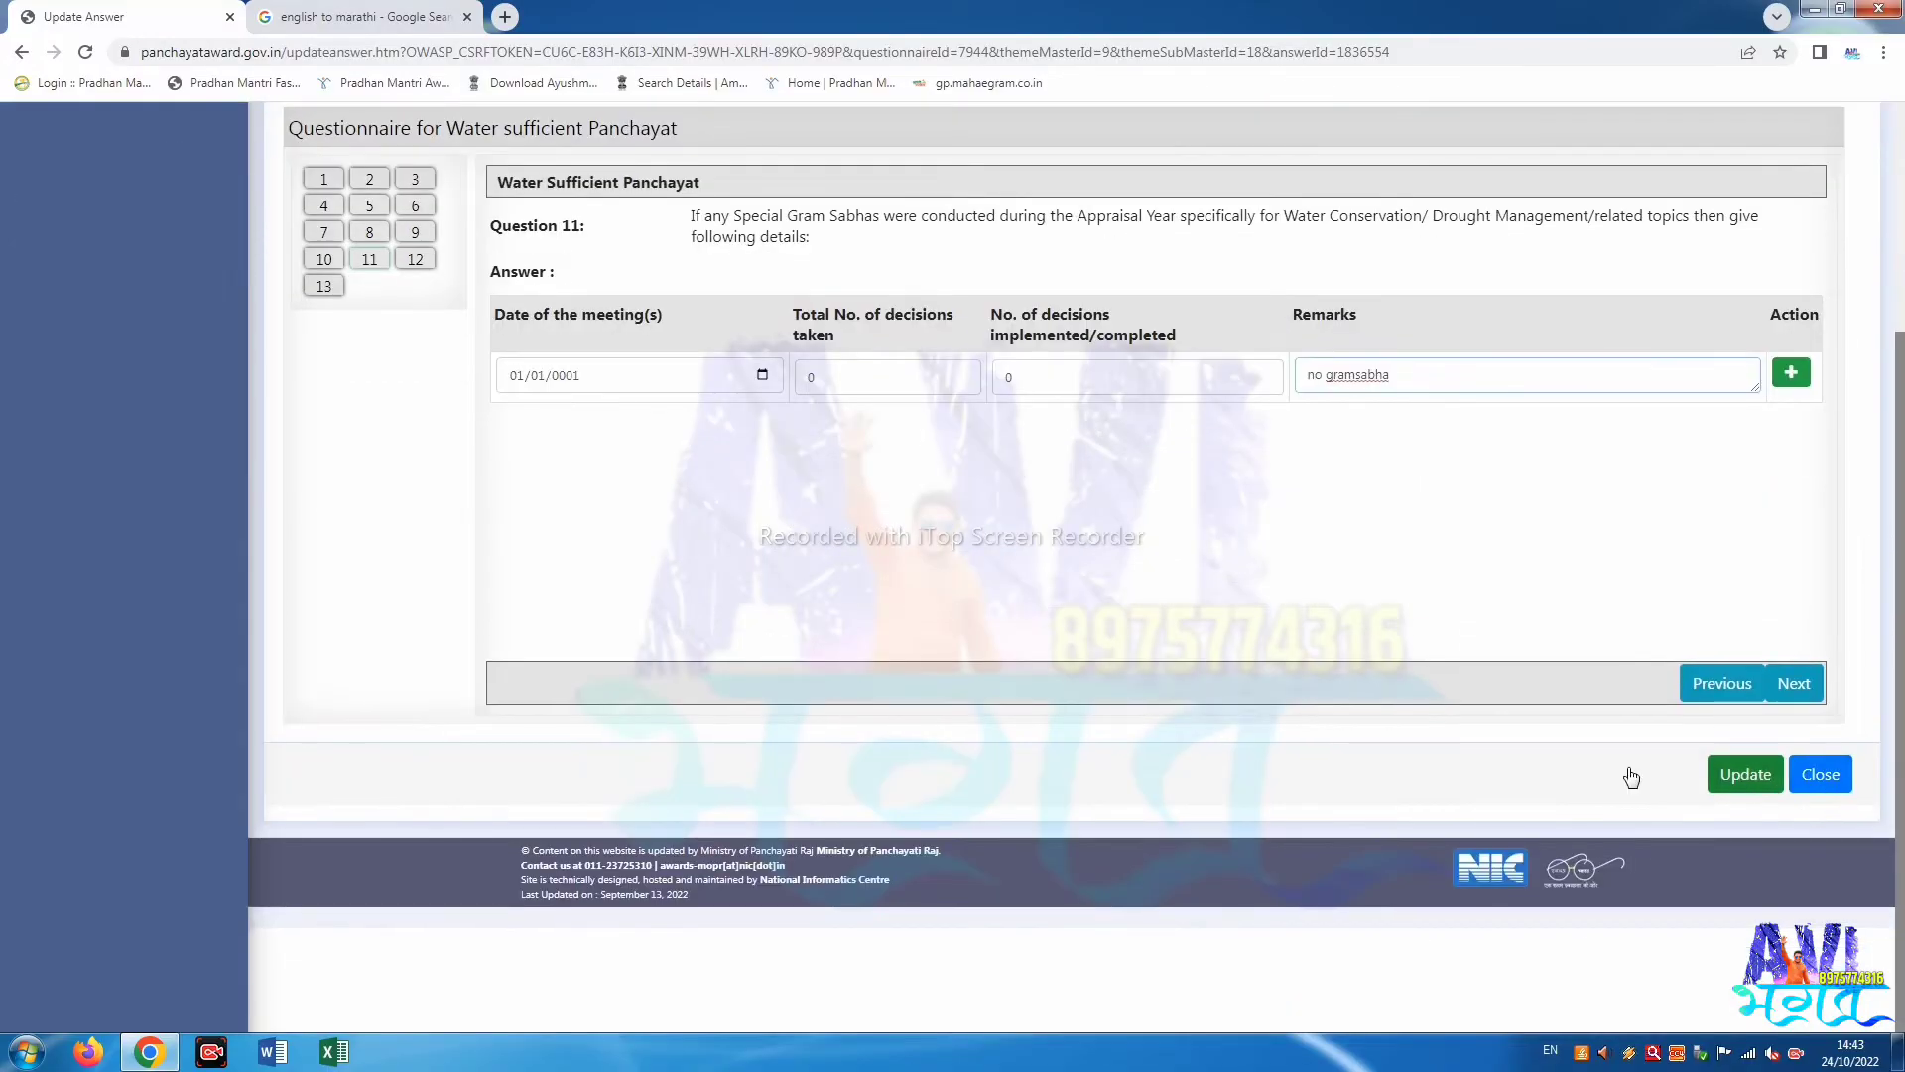
scroll(947, 692, up, 2)
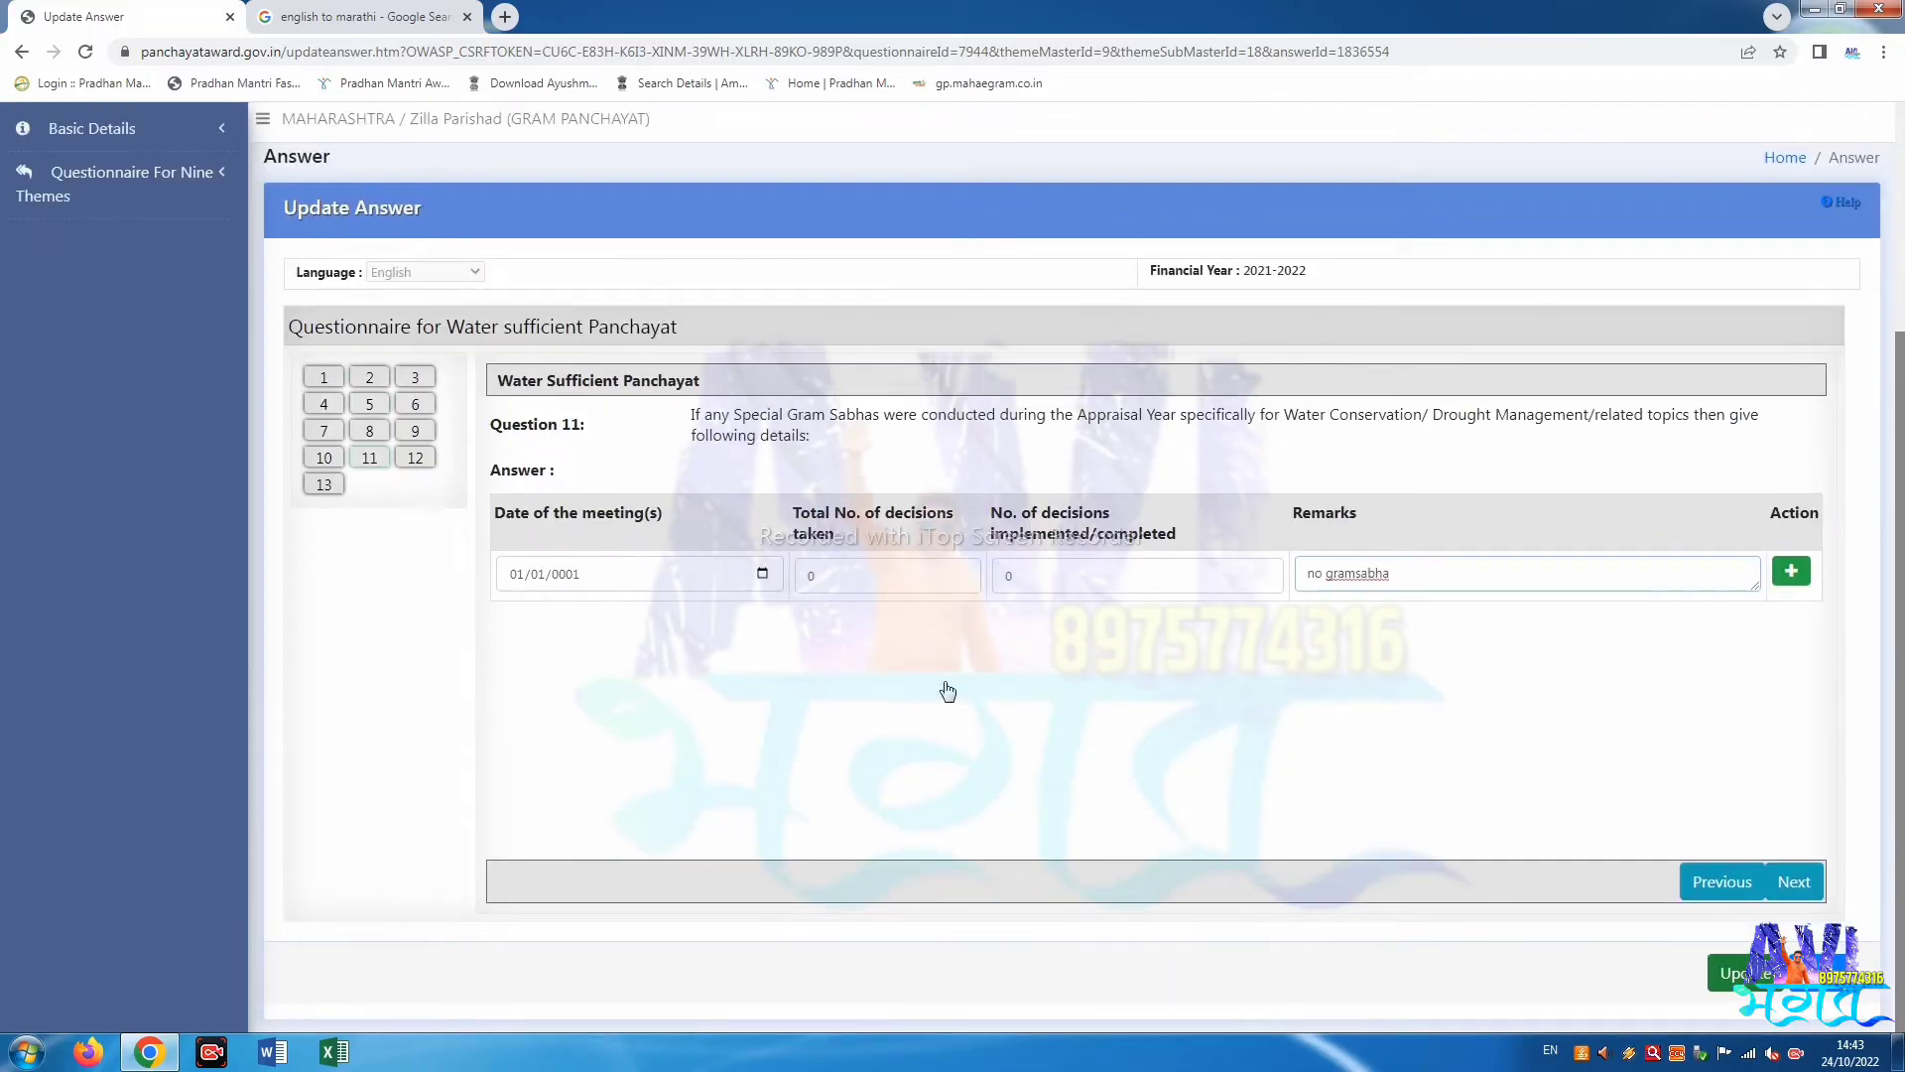
click(369, 464)
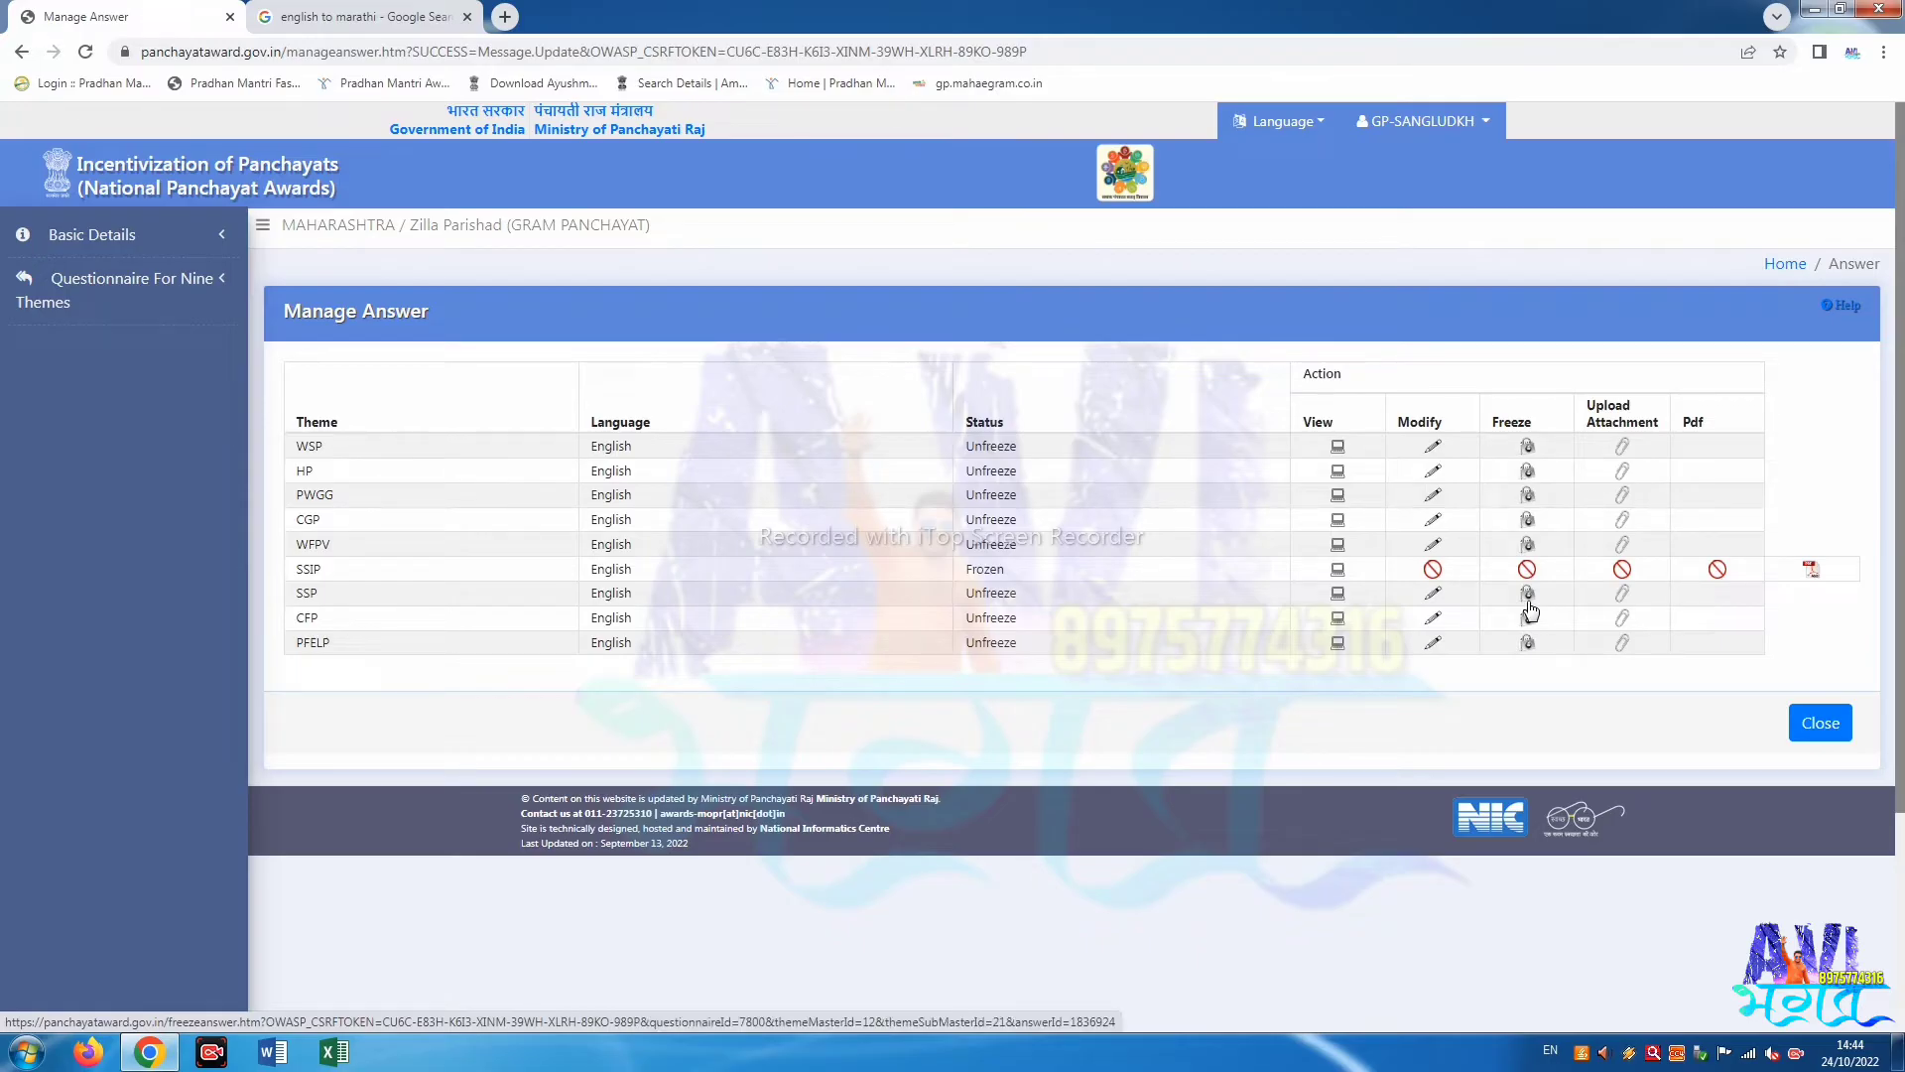
Open the attachment upload for the SSP theme and read the notes on maximum file size and special characters in titles.
click(1623, 597)
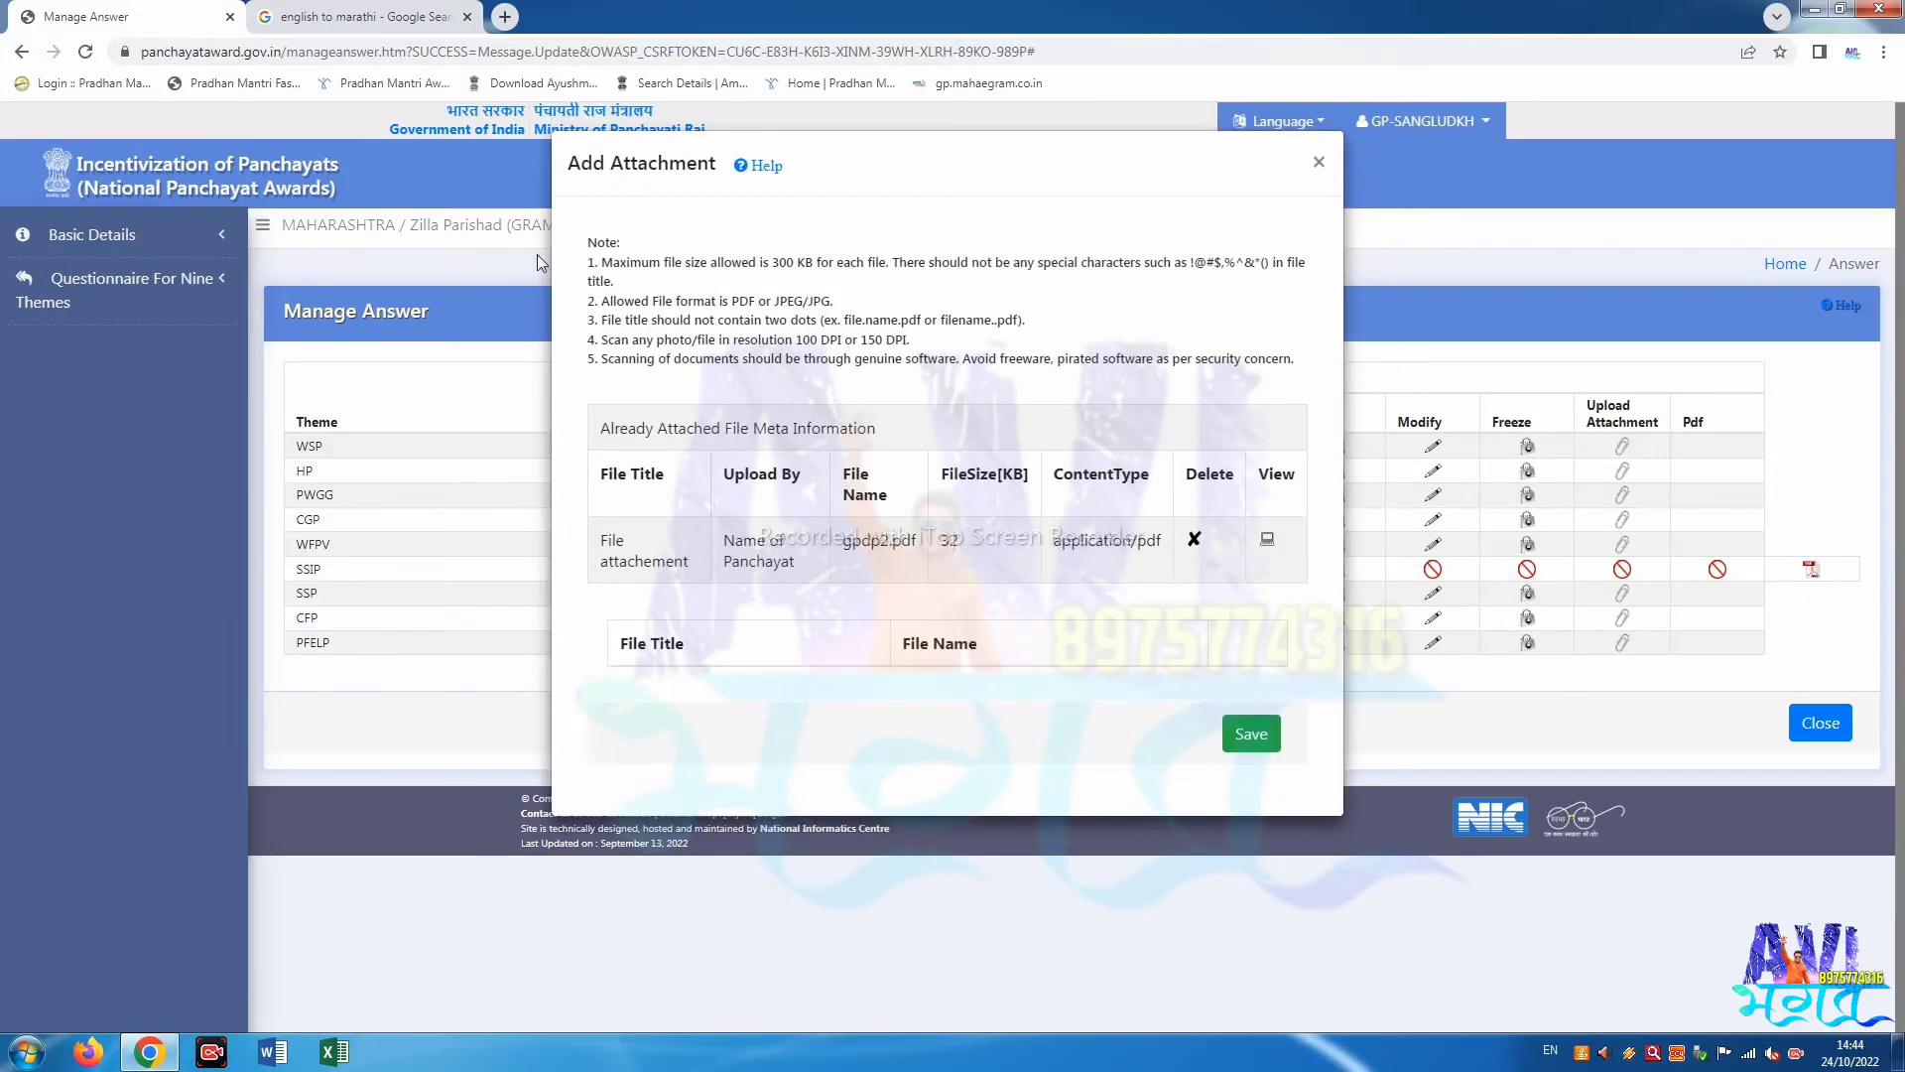
drag(576, 250, 635, 254)
click(608, 254)
drag(604, 277, 803, 279)
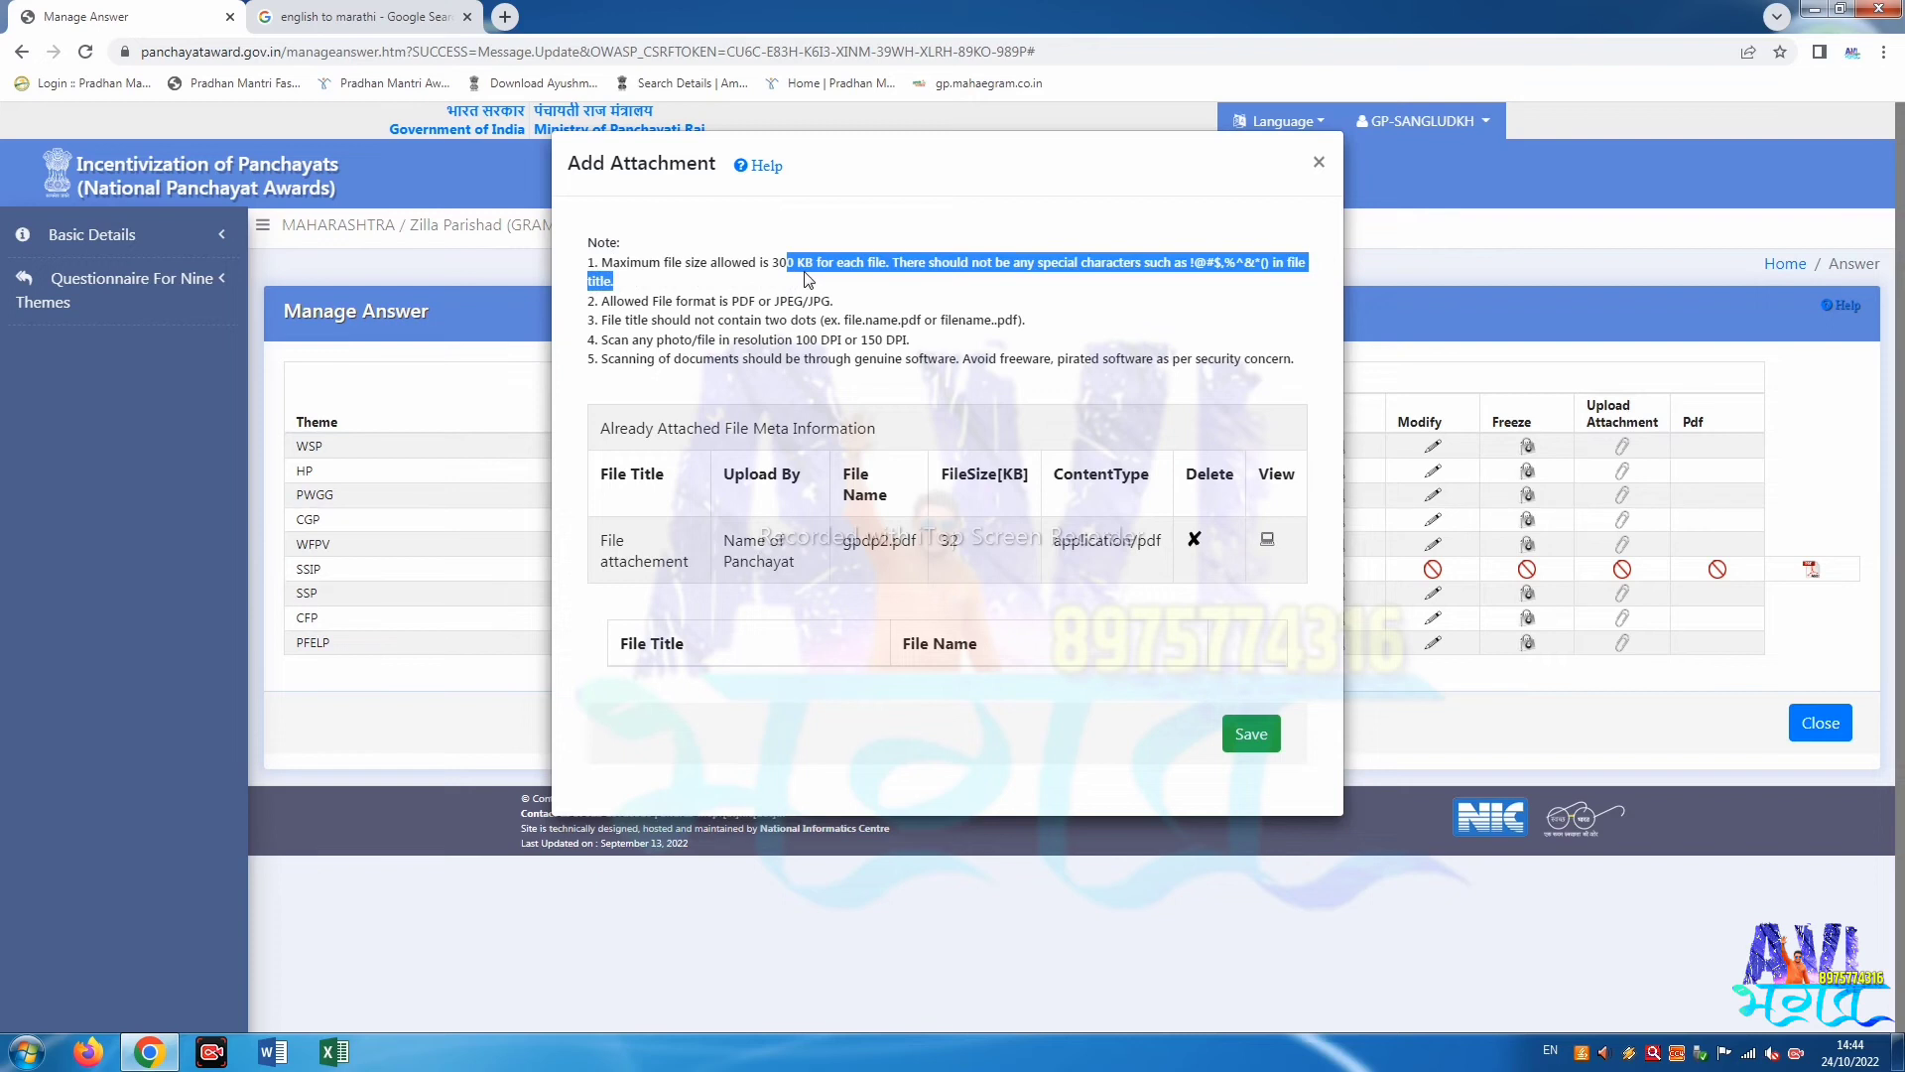
click(809, 279)
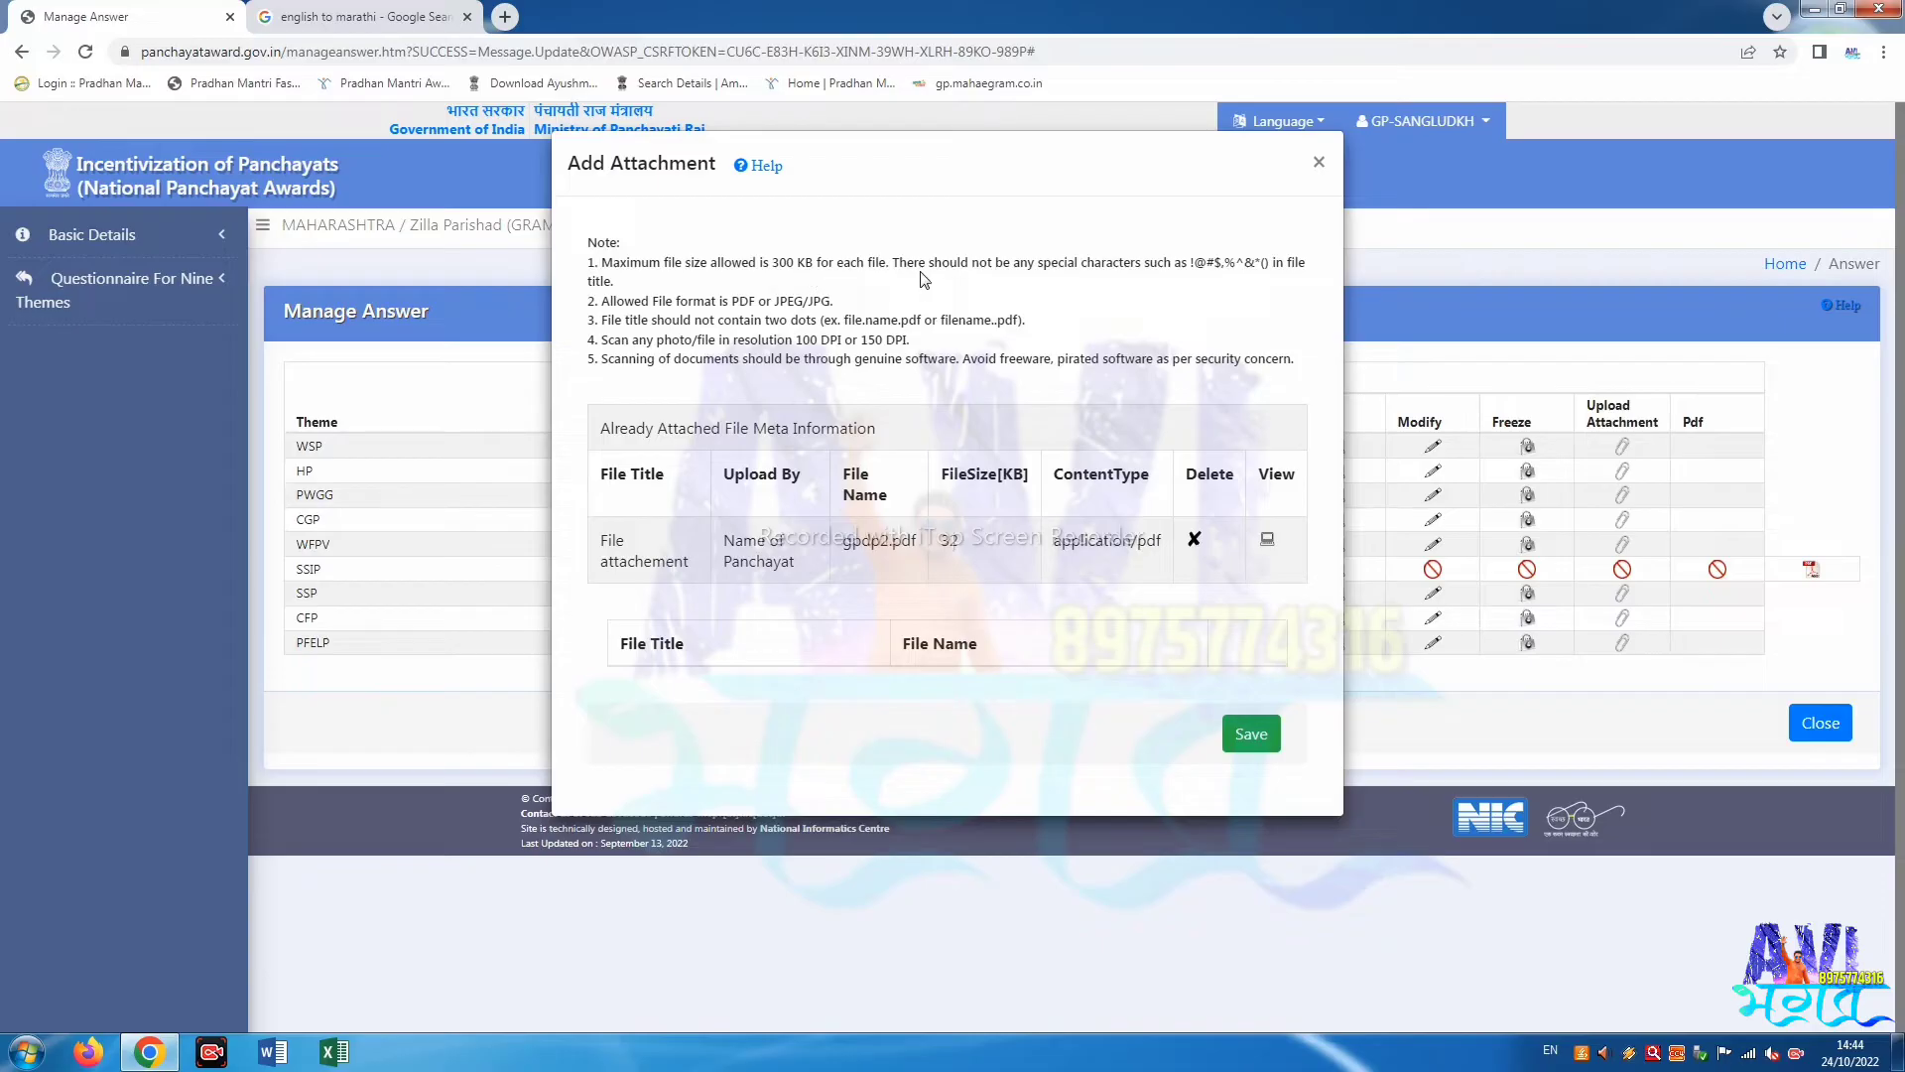
drag(898, 266, 1106, 284)
click(1181, 280)
Read the attachment notes on file format, dots in titles, scan resolution and scanning software, and close the attachment dialog.
drag(611, 302, 859, 306)
click(862, 308)
drag(602, 320, 838, 339)
click(831, 330)
drag(937, 326, 1044, 335)
click(1010, 337)
drag(595, 341, 906, 344)
click(906, 344)
drag(600, 364, 849, 375)
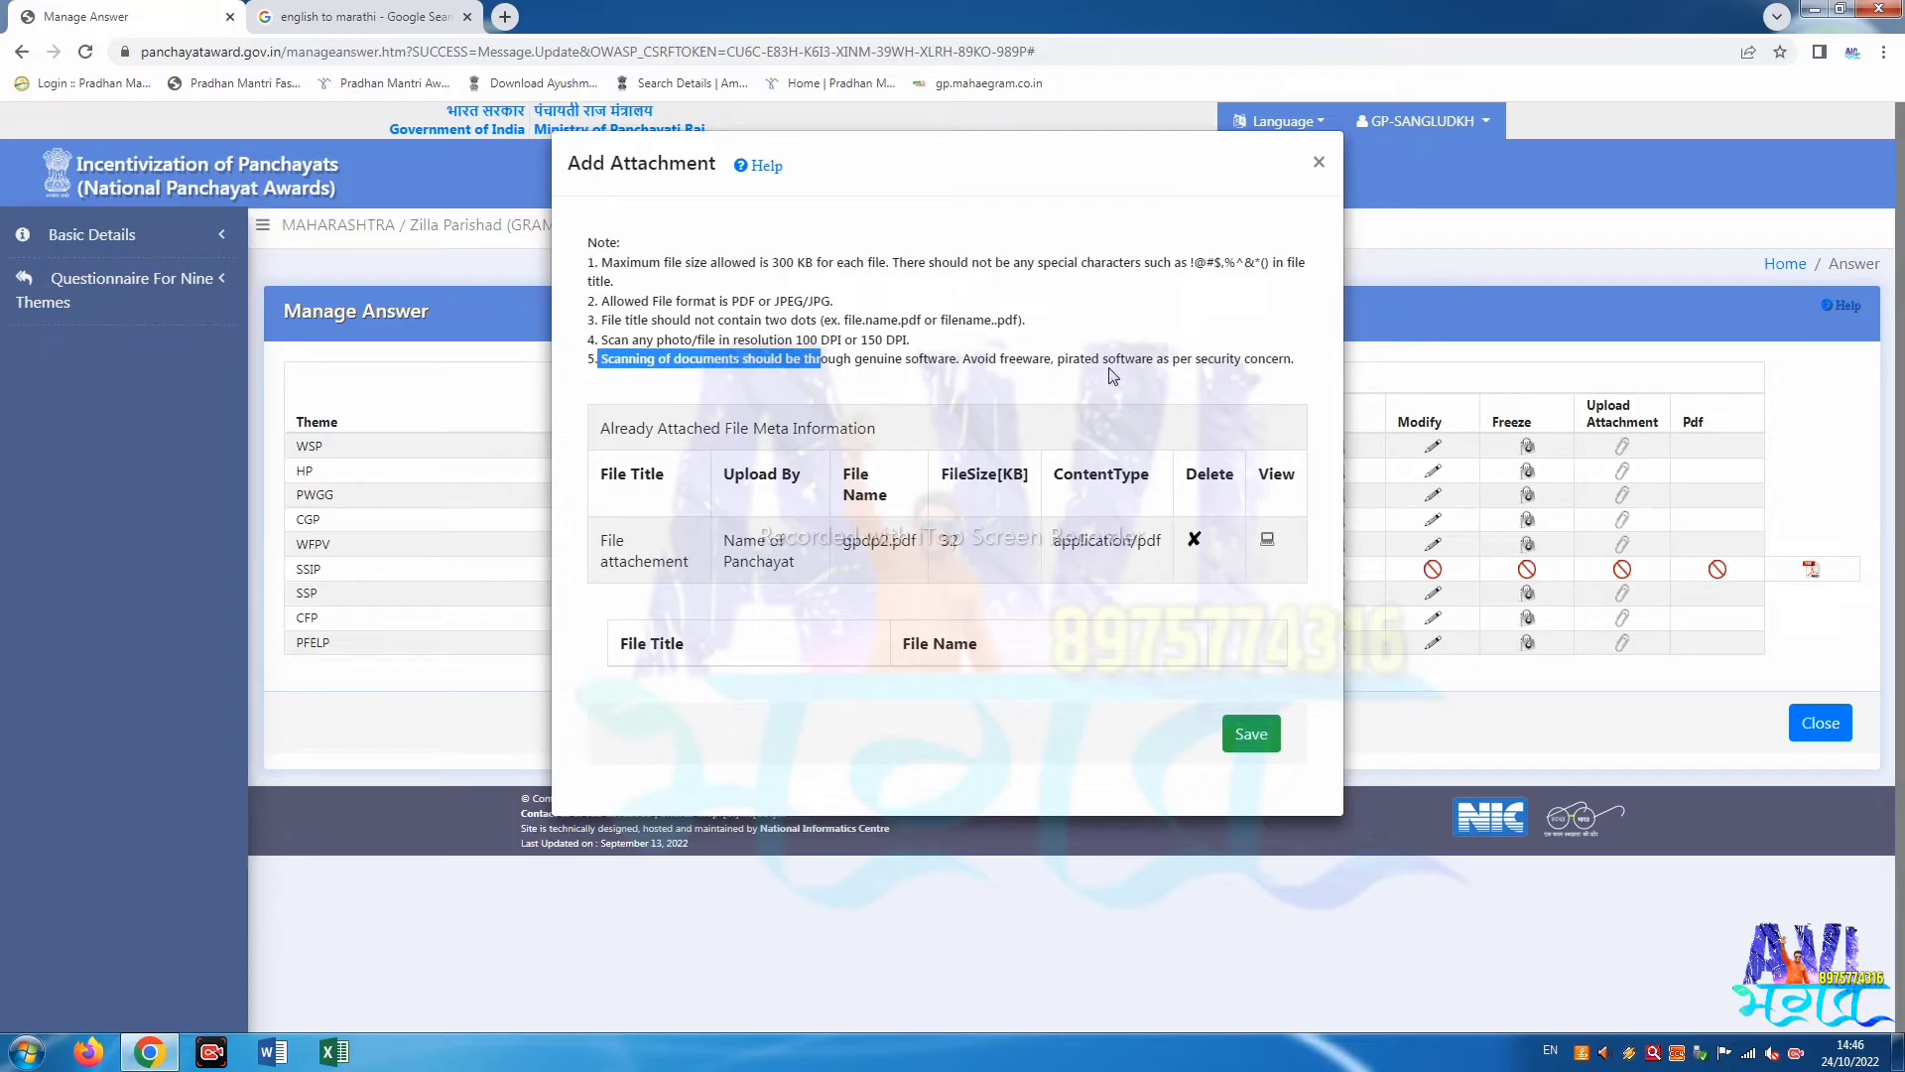
click(1280, 373)
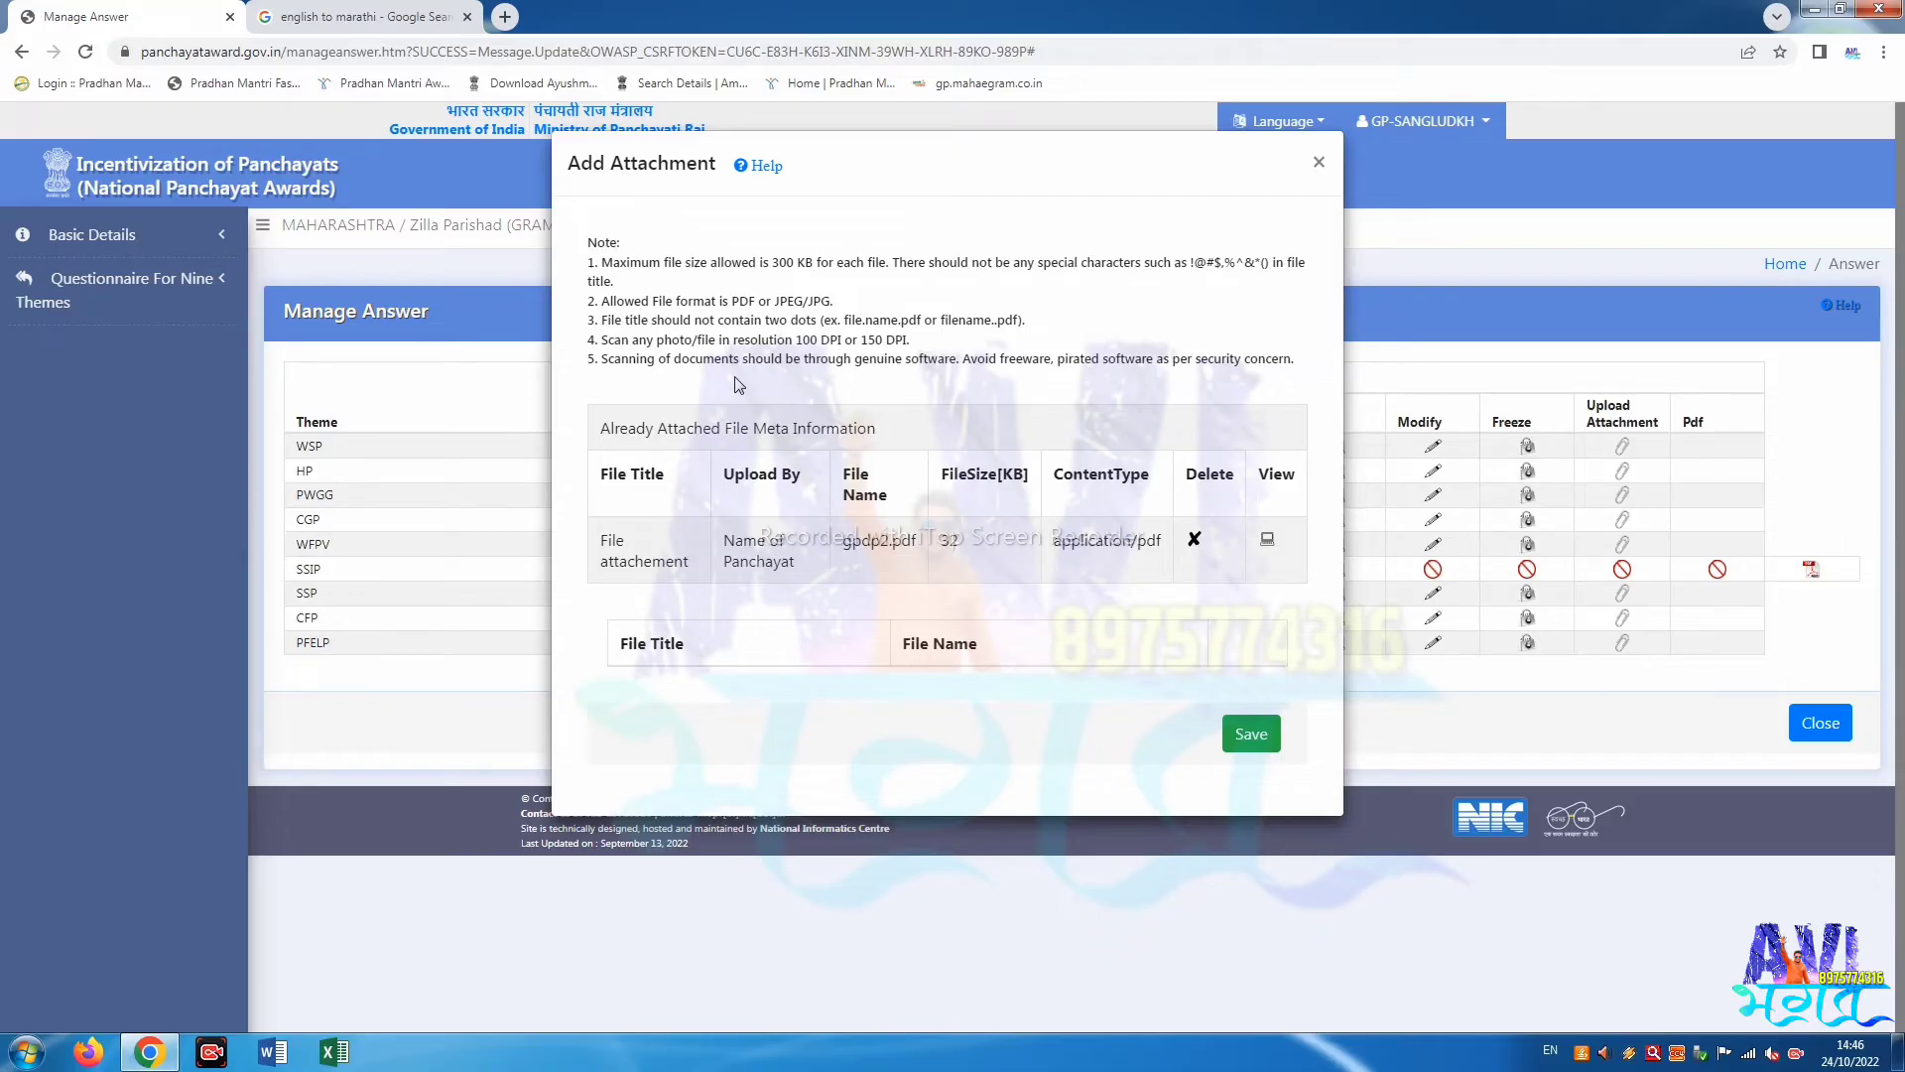
drag(585, 243, 622, 245)
click(627, 250)
click(1318, 163)
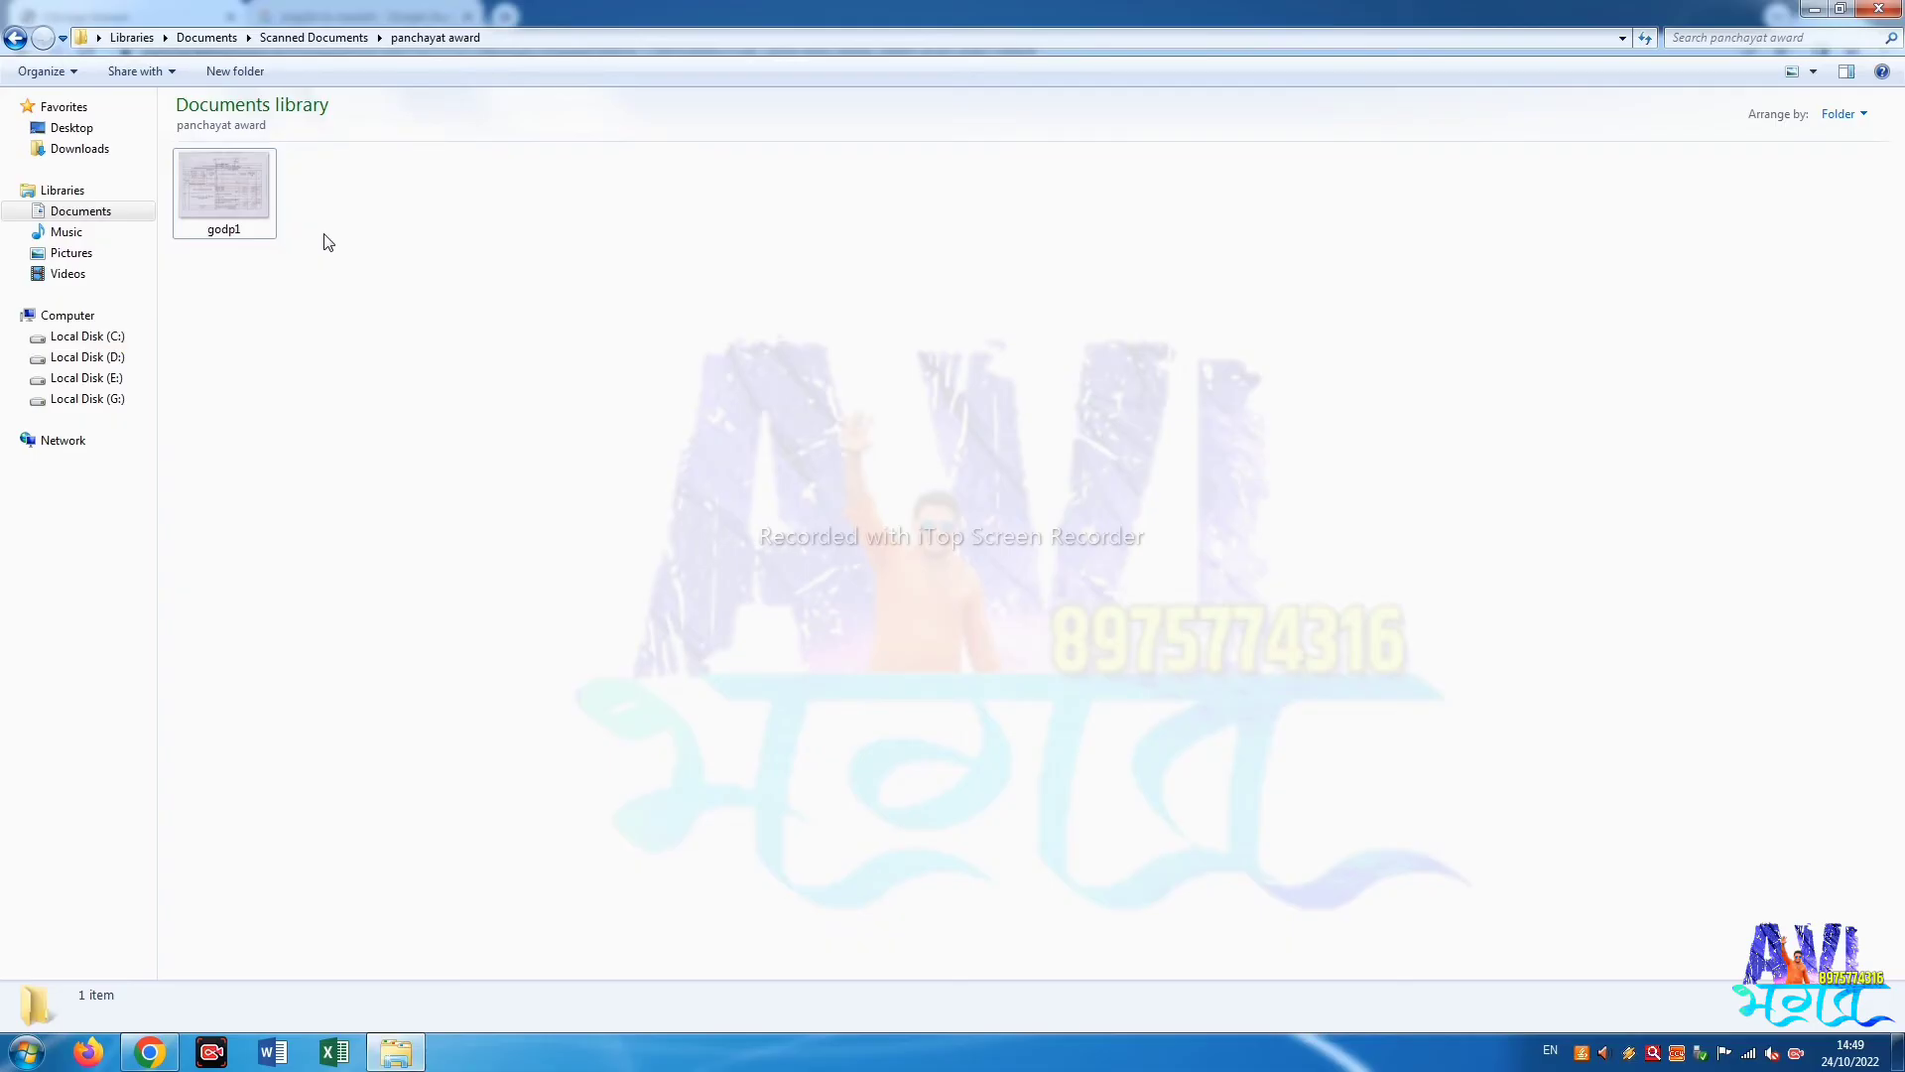
Check the file type and size of the godp1 scan in the panchayat award folder.
right_click(234, 187)
click(298, 727)
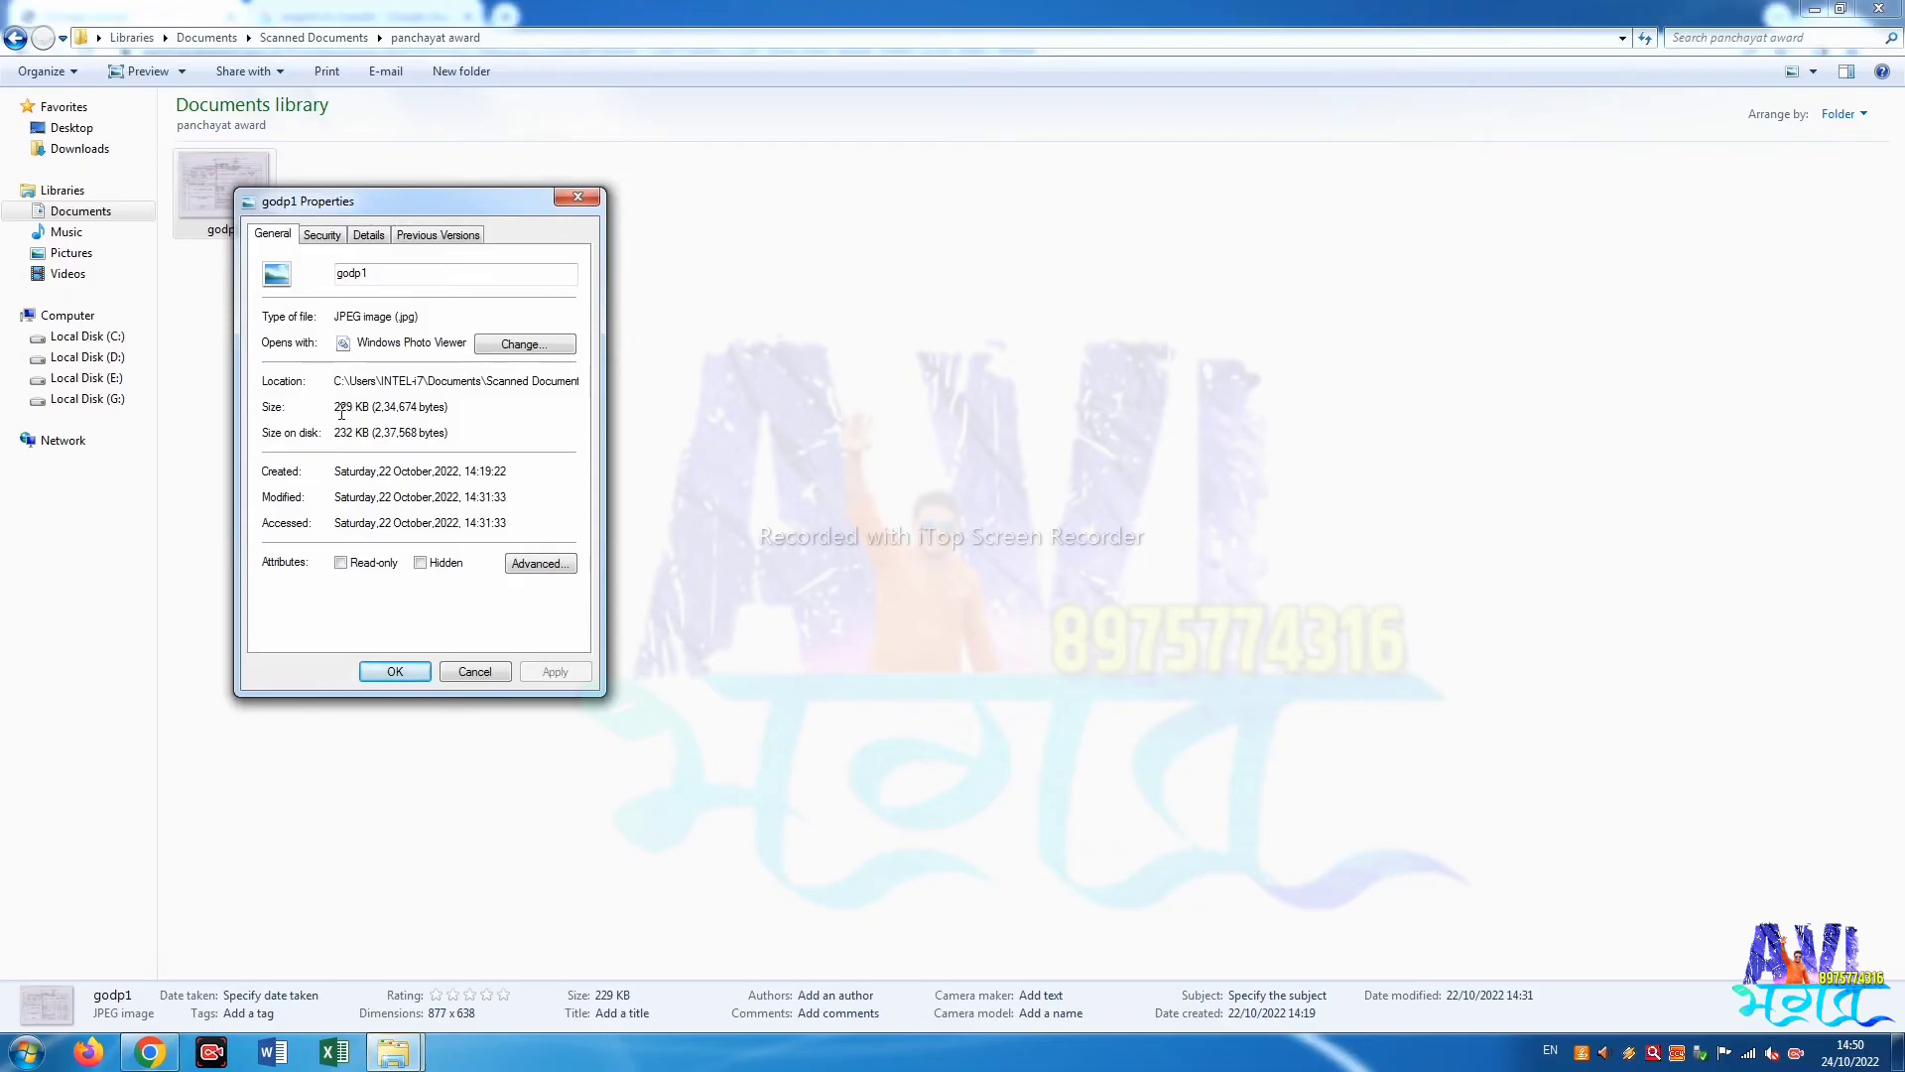
click(577, 198)
click(698, 333)
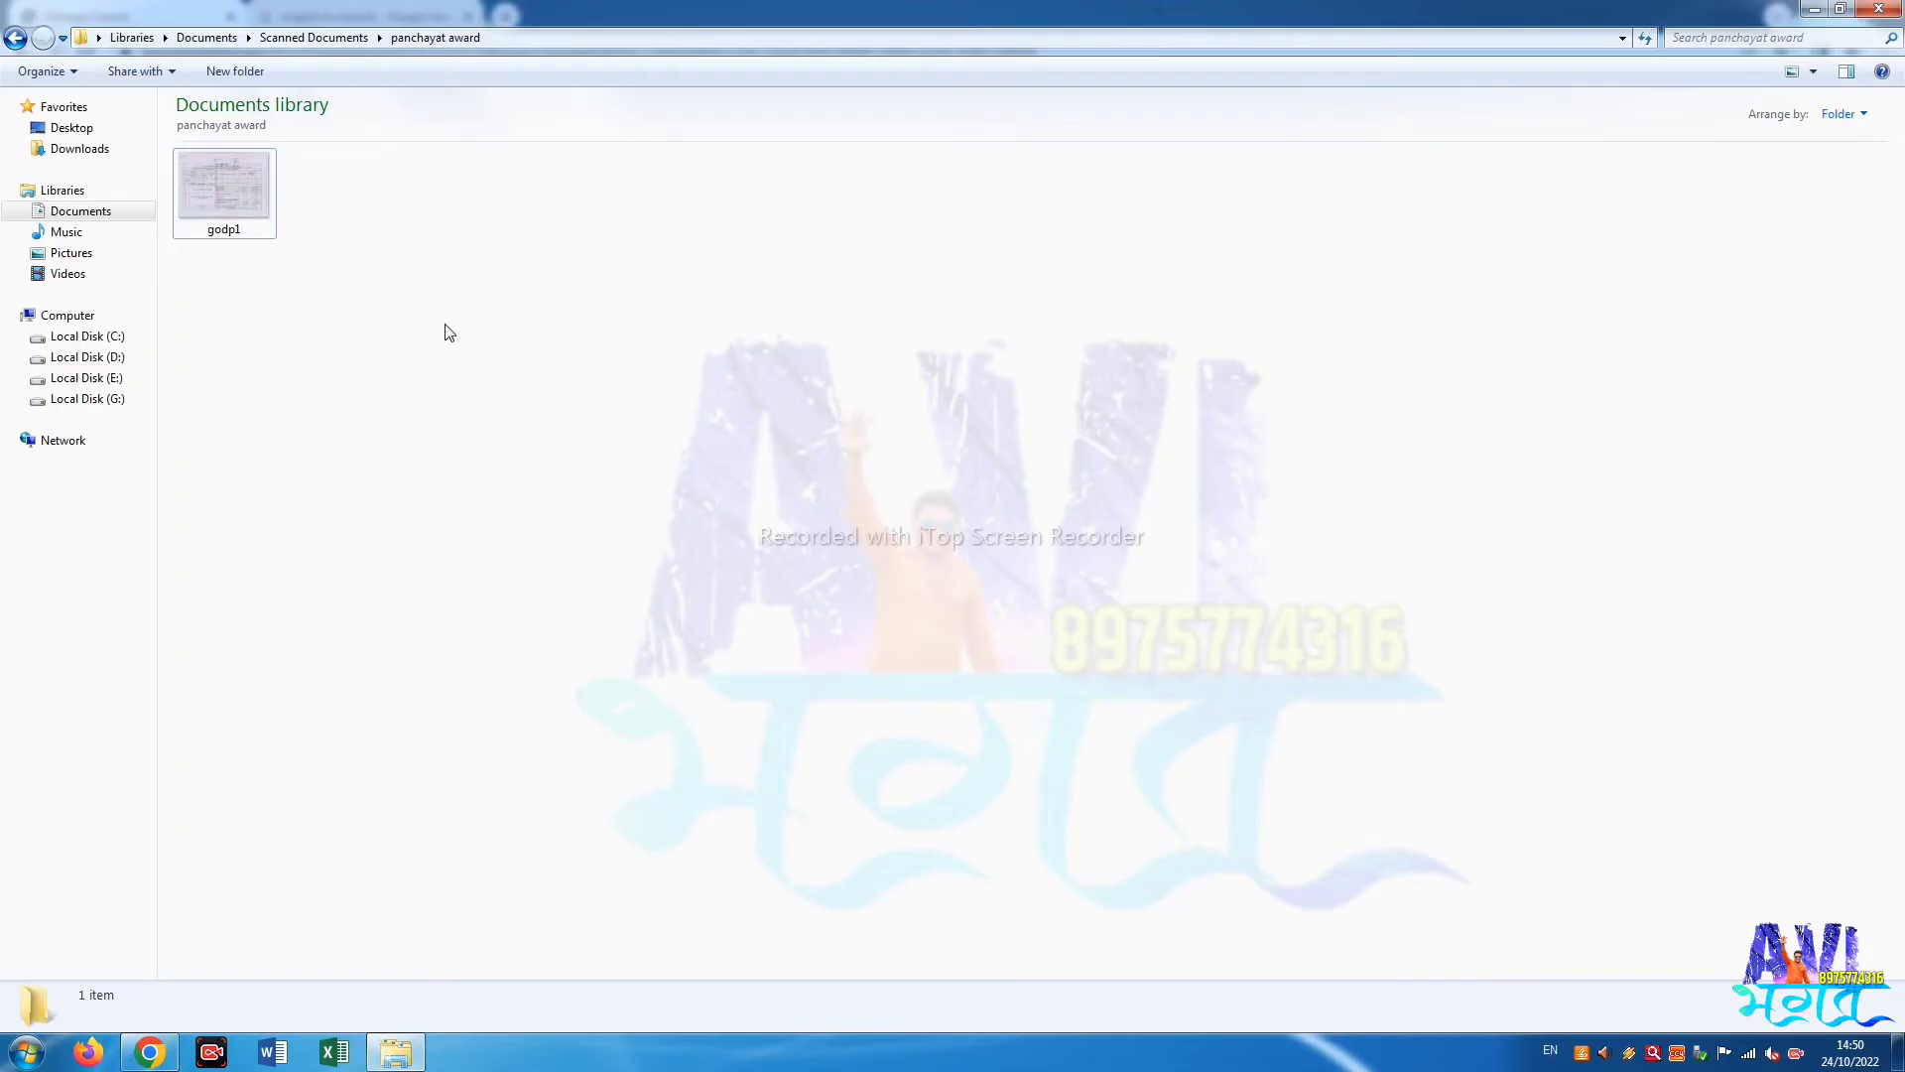
right_click(240, 220)
click(297, 749)
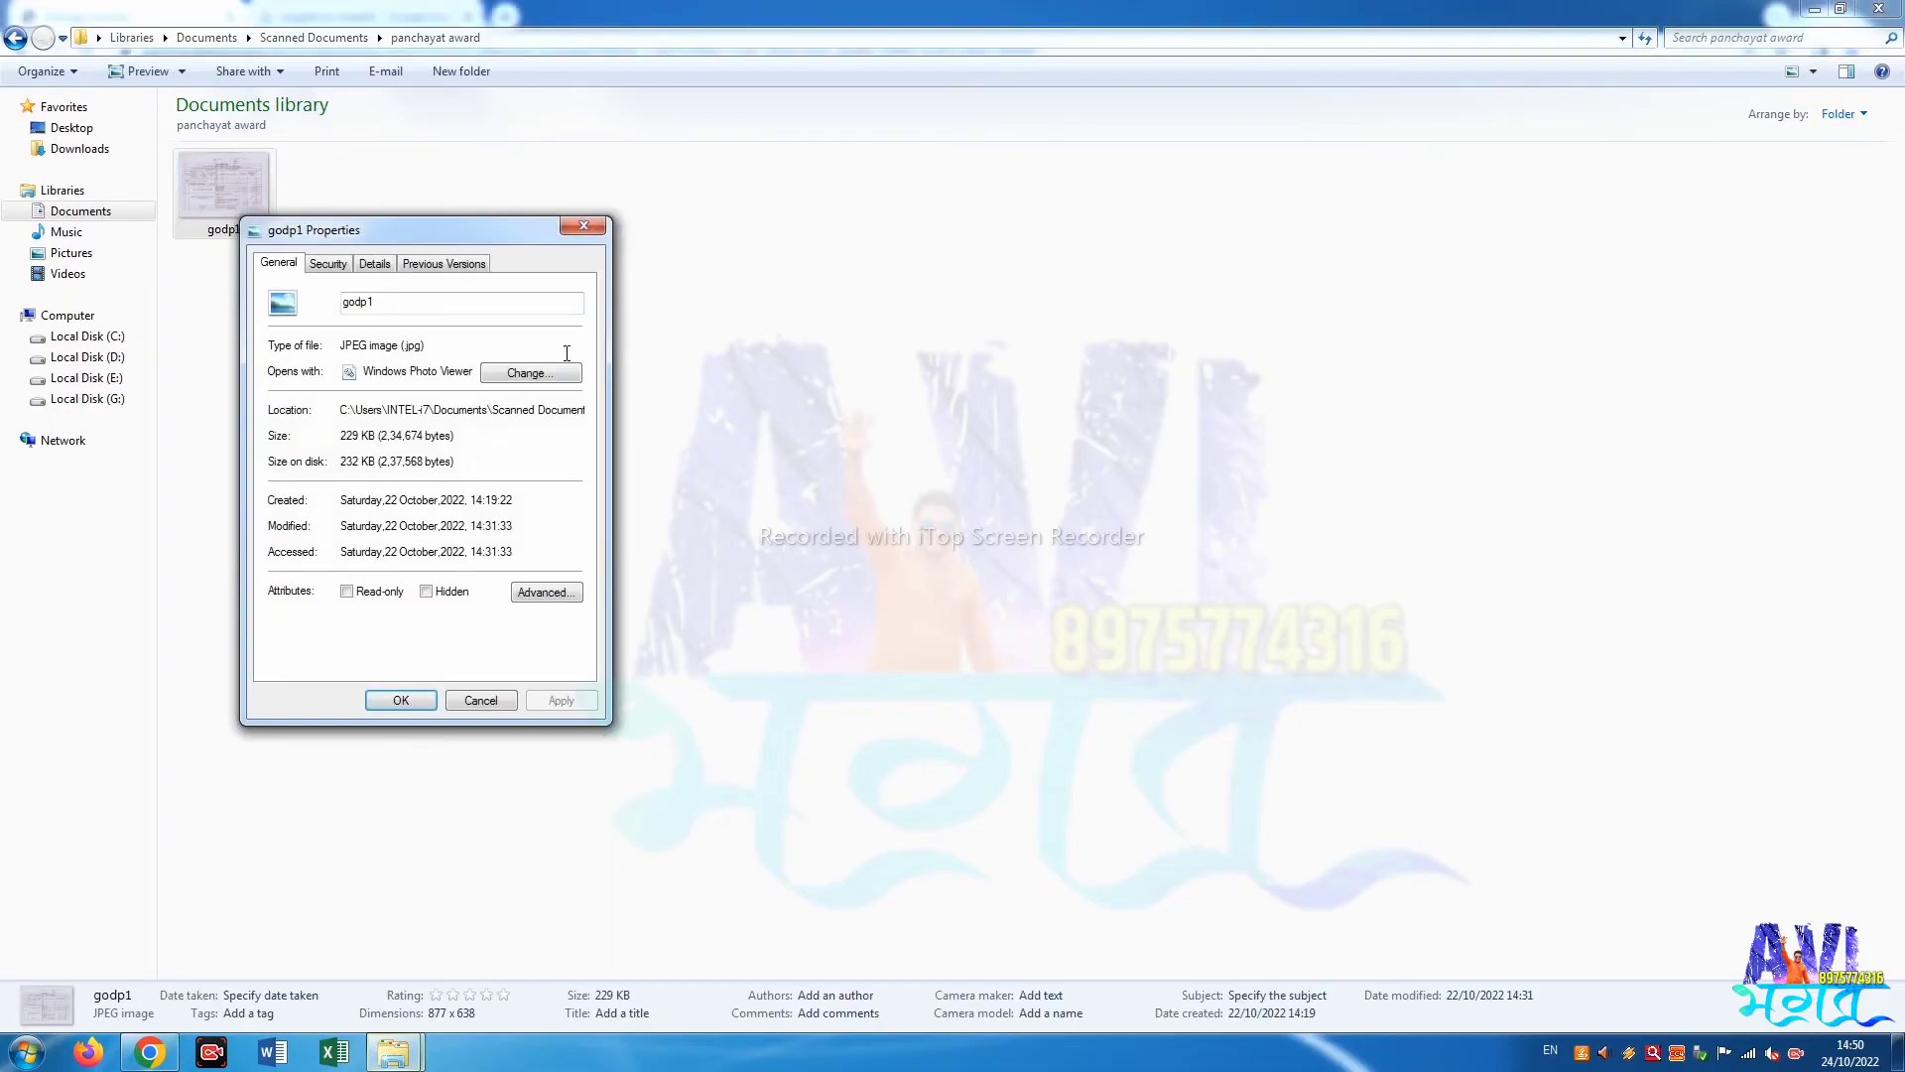
click(583, 229)
click(589, 243)
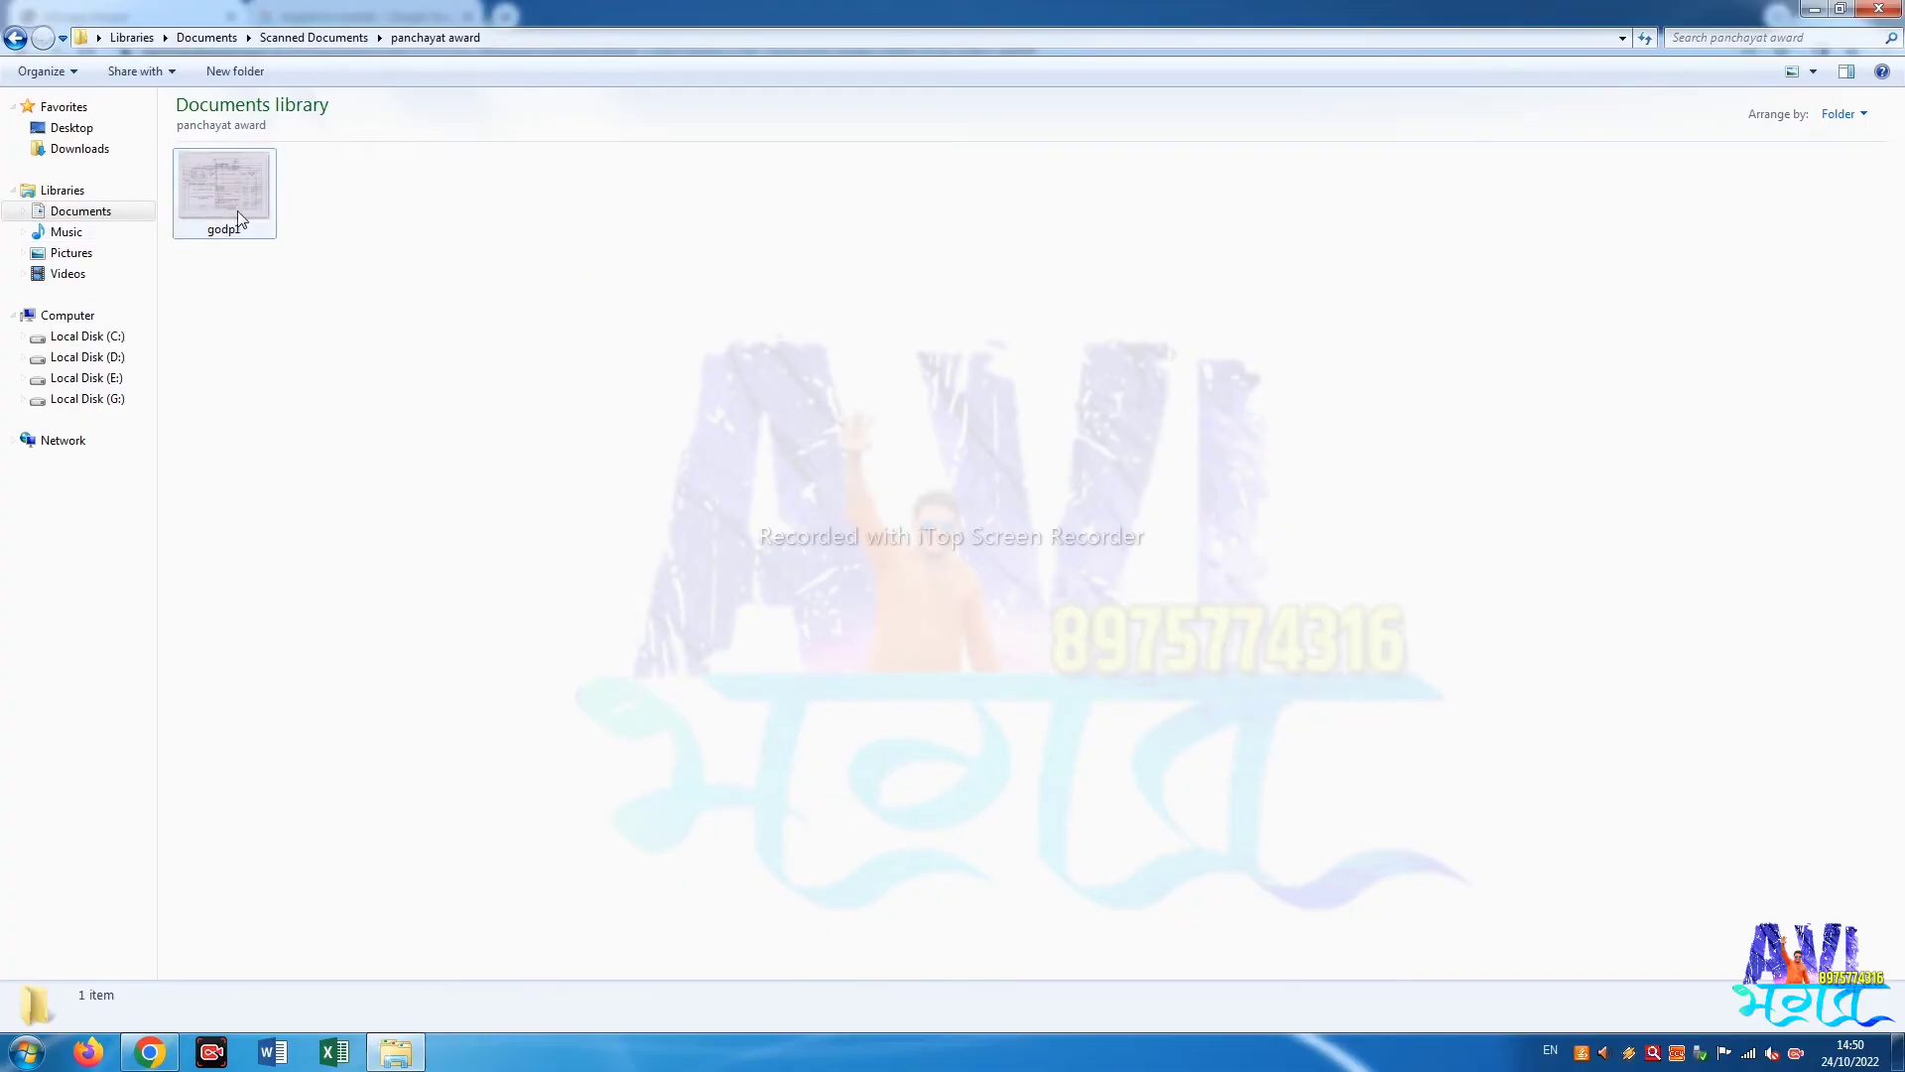
Switch to Chrome, search for "jpg to pdf" in a new tab and open the iLovePDF converter.
click(149, 1052)
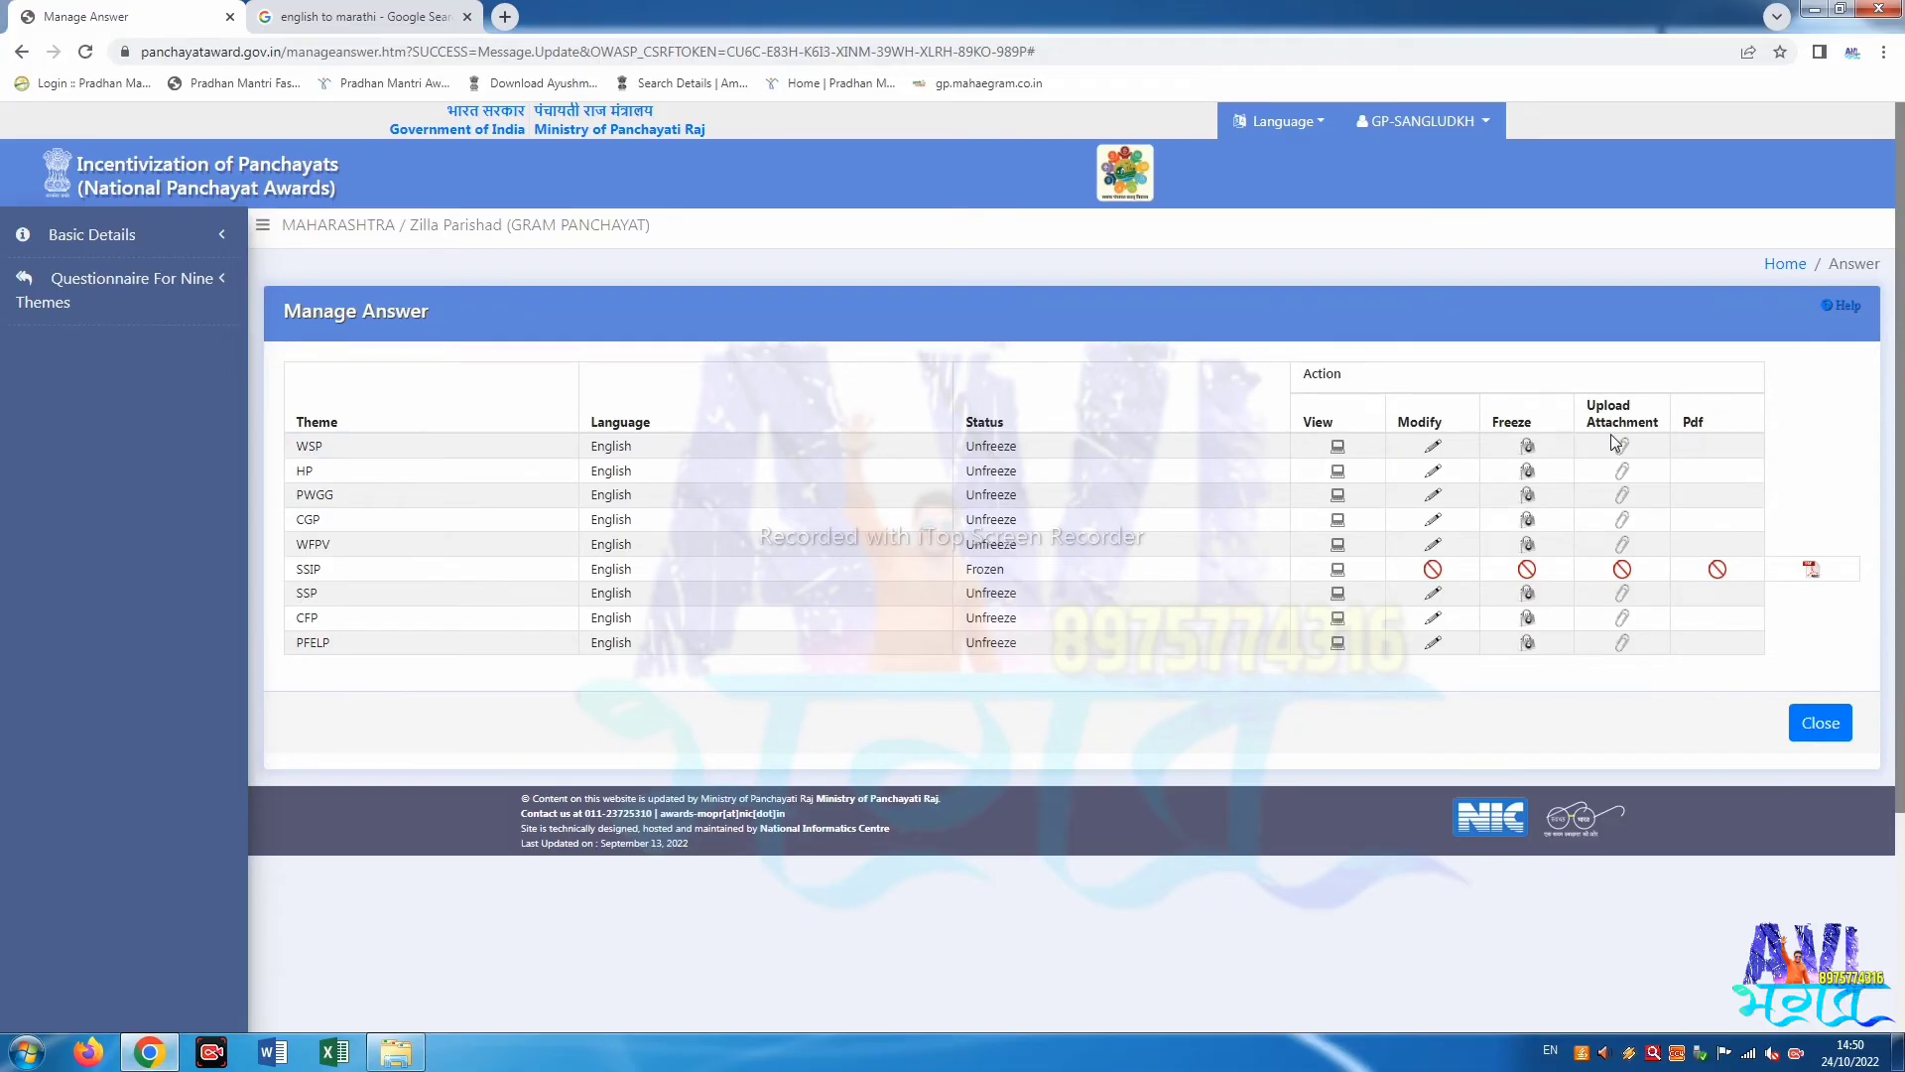
click(505, 17)
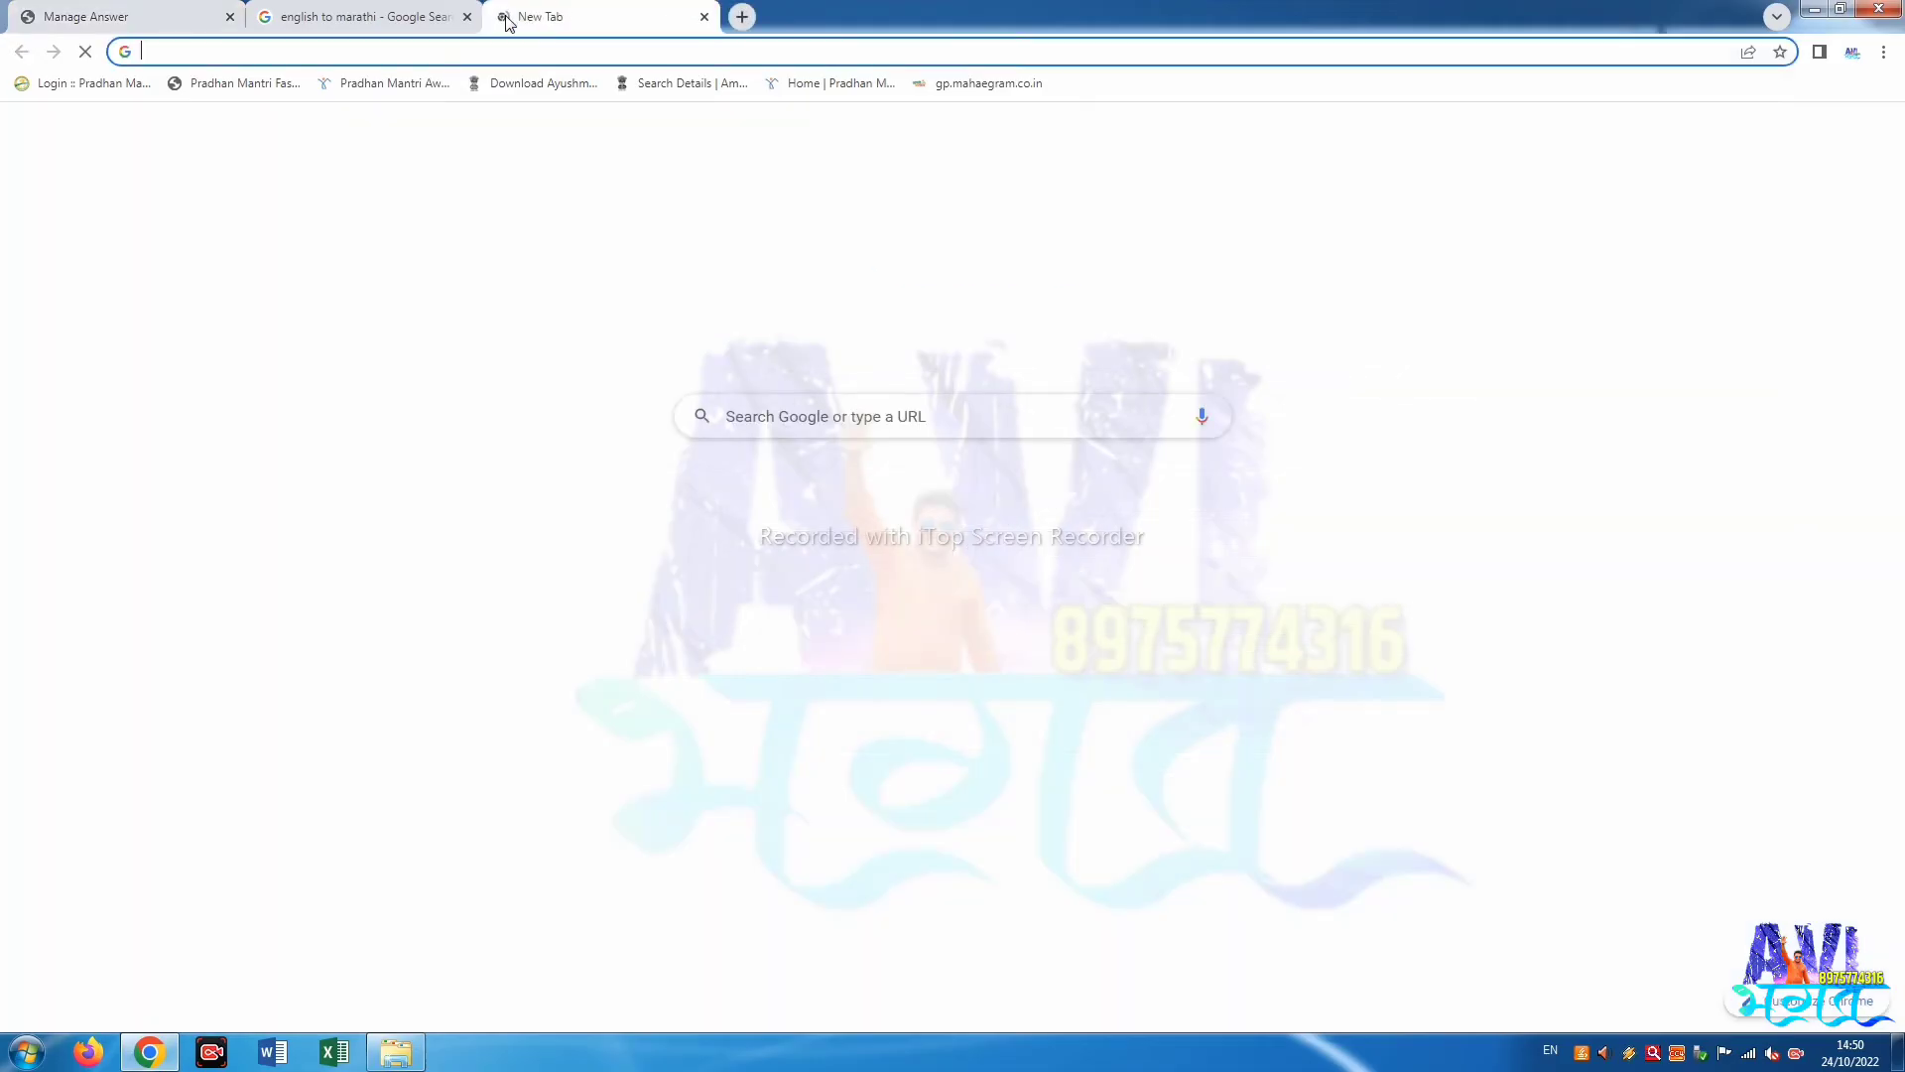
text(JP)
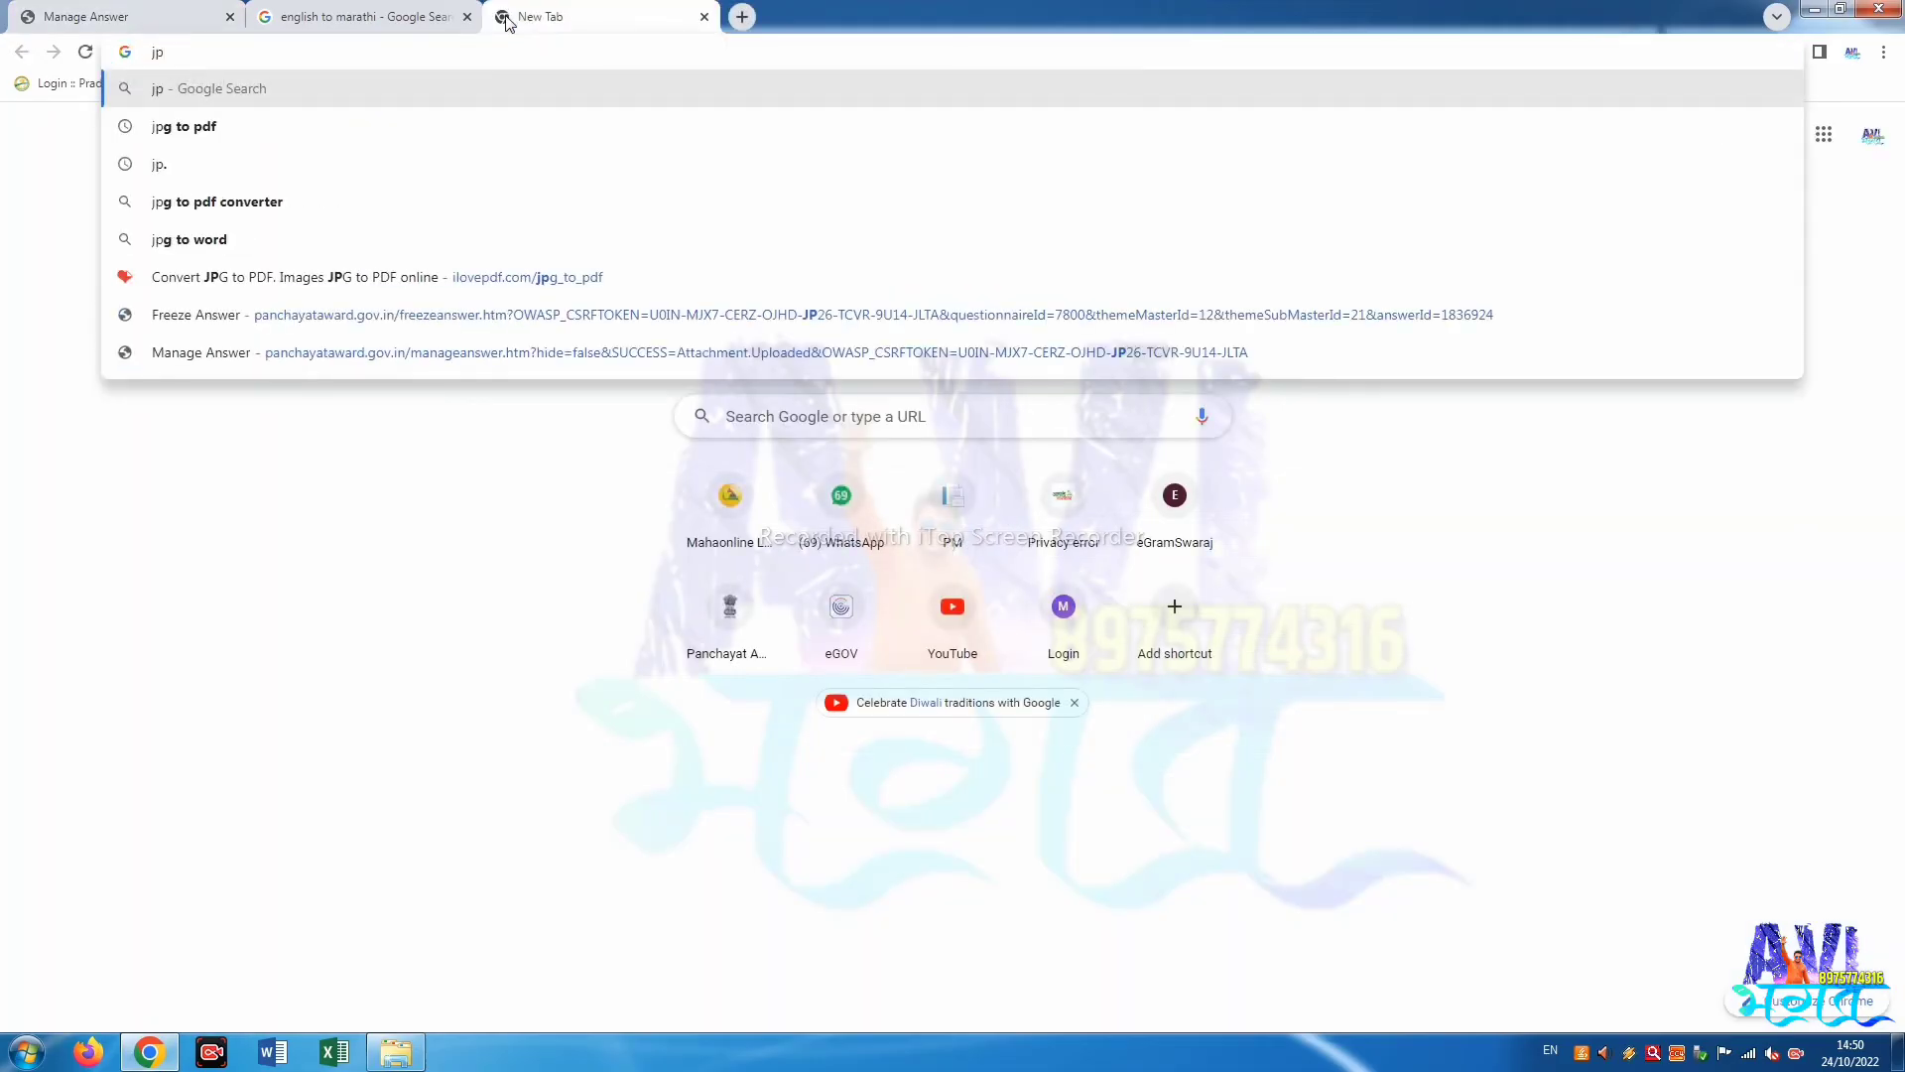
key(Down)
key(Return)
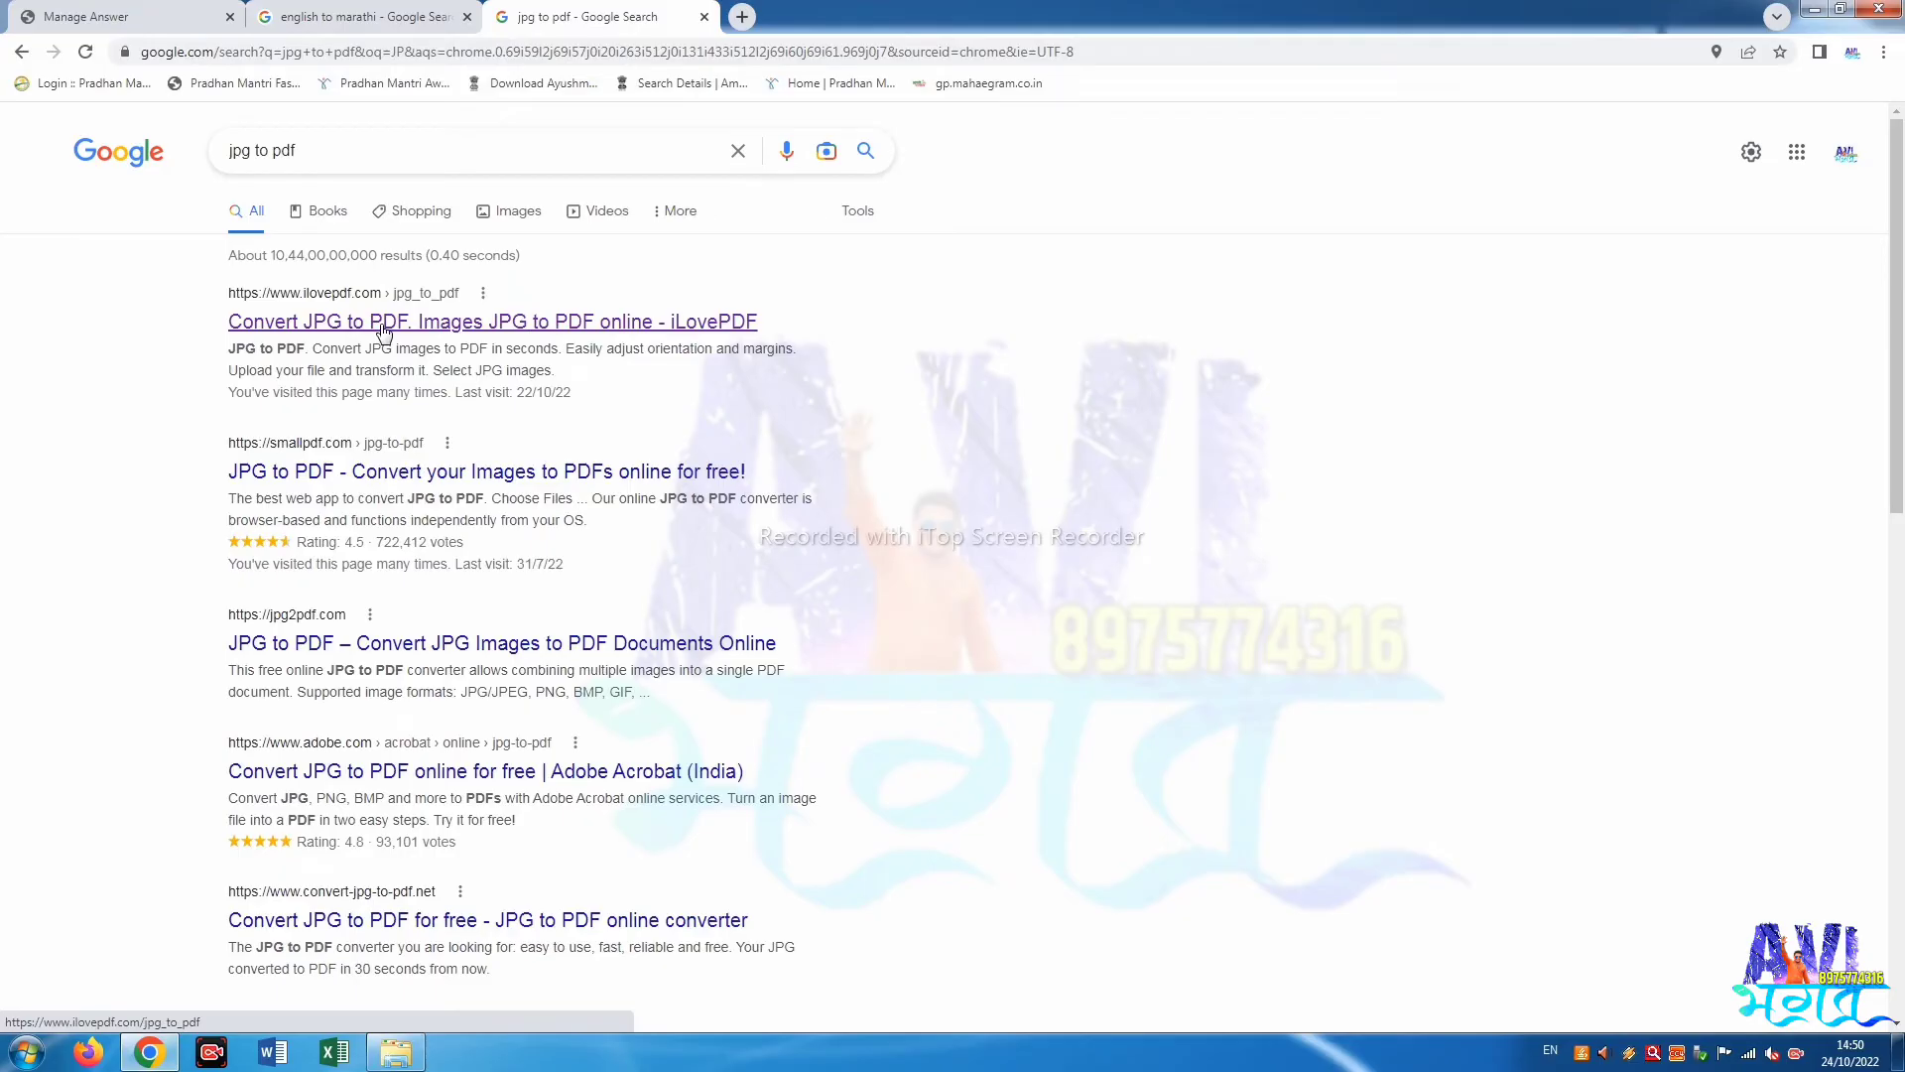
click(488, 324)
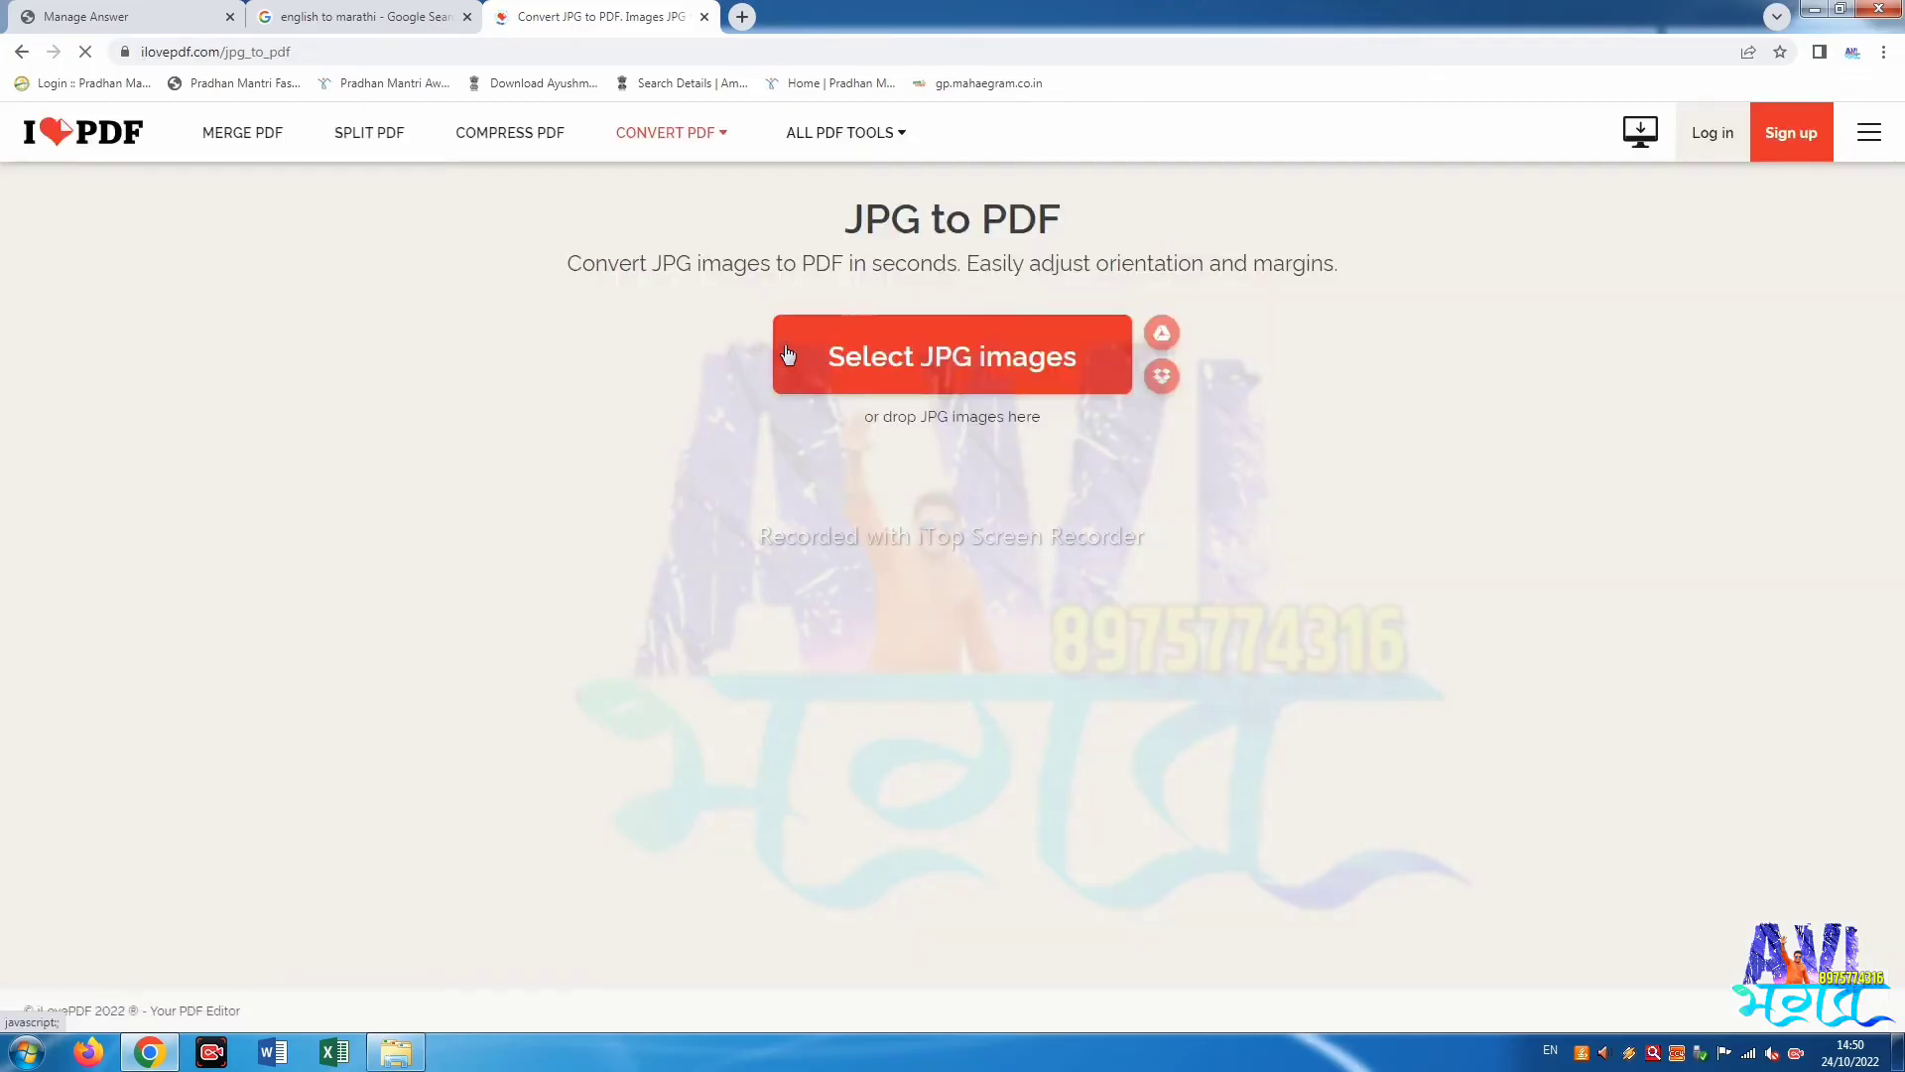
Convert the godp1 image from the panchayat award folder in Scanned Documents to a PDF and download it.
click(1016, 359)
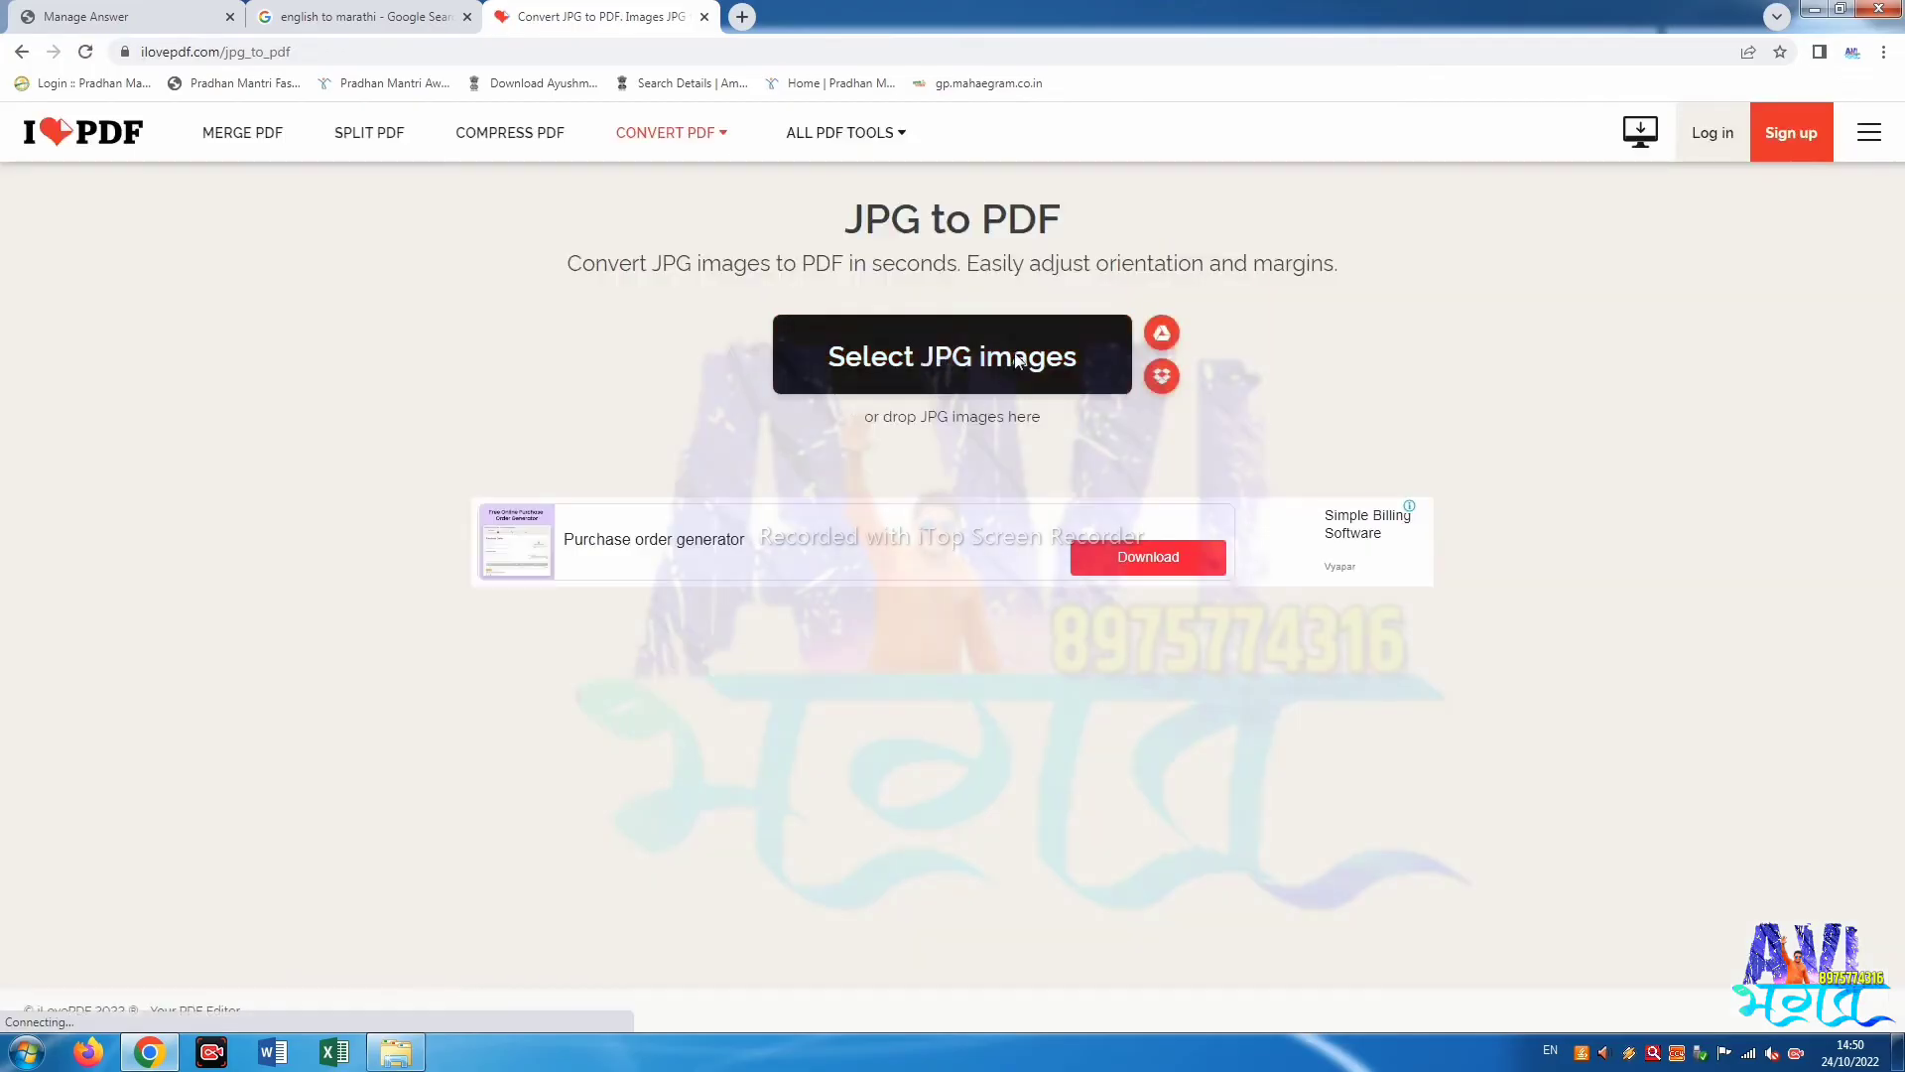
click(84, 219)
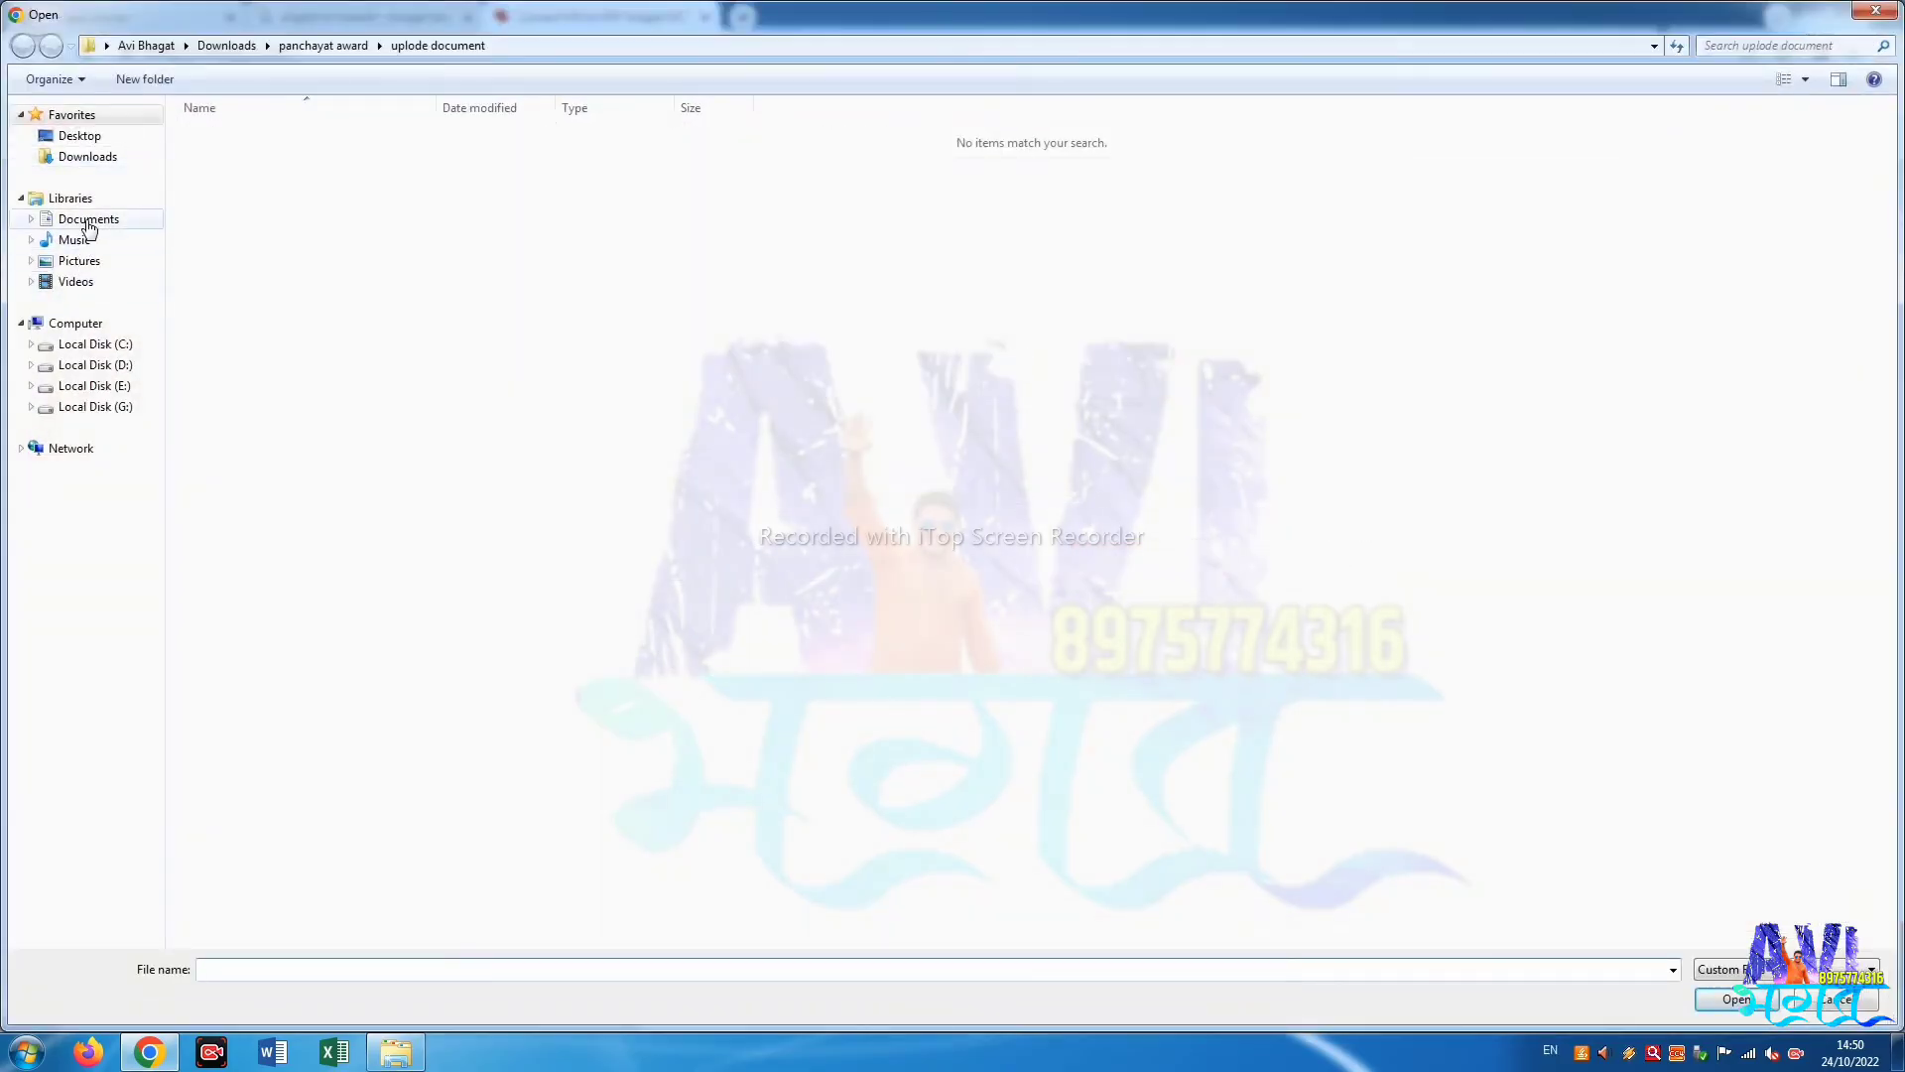
double_click(653, 228)
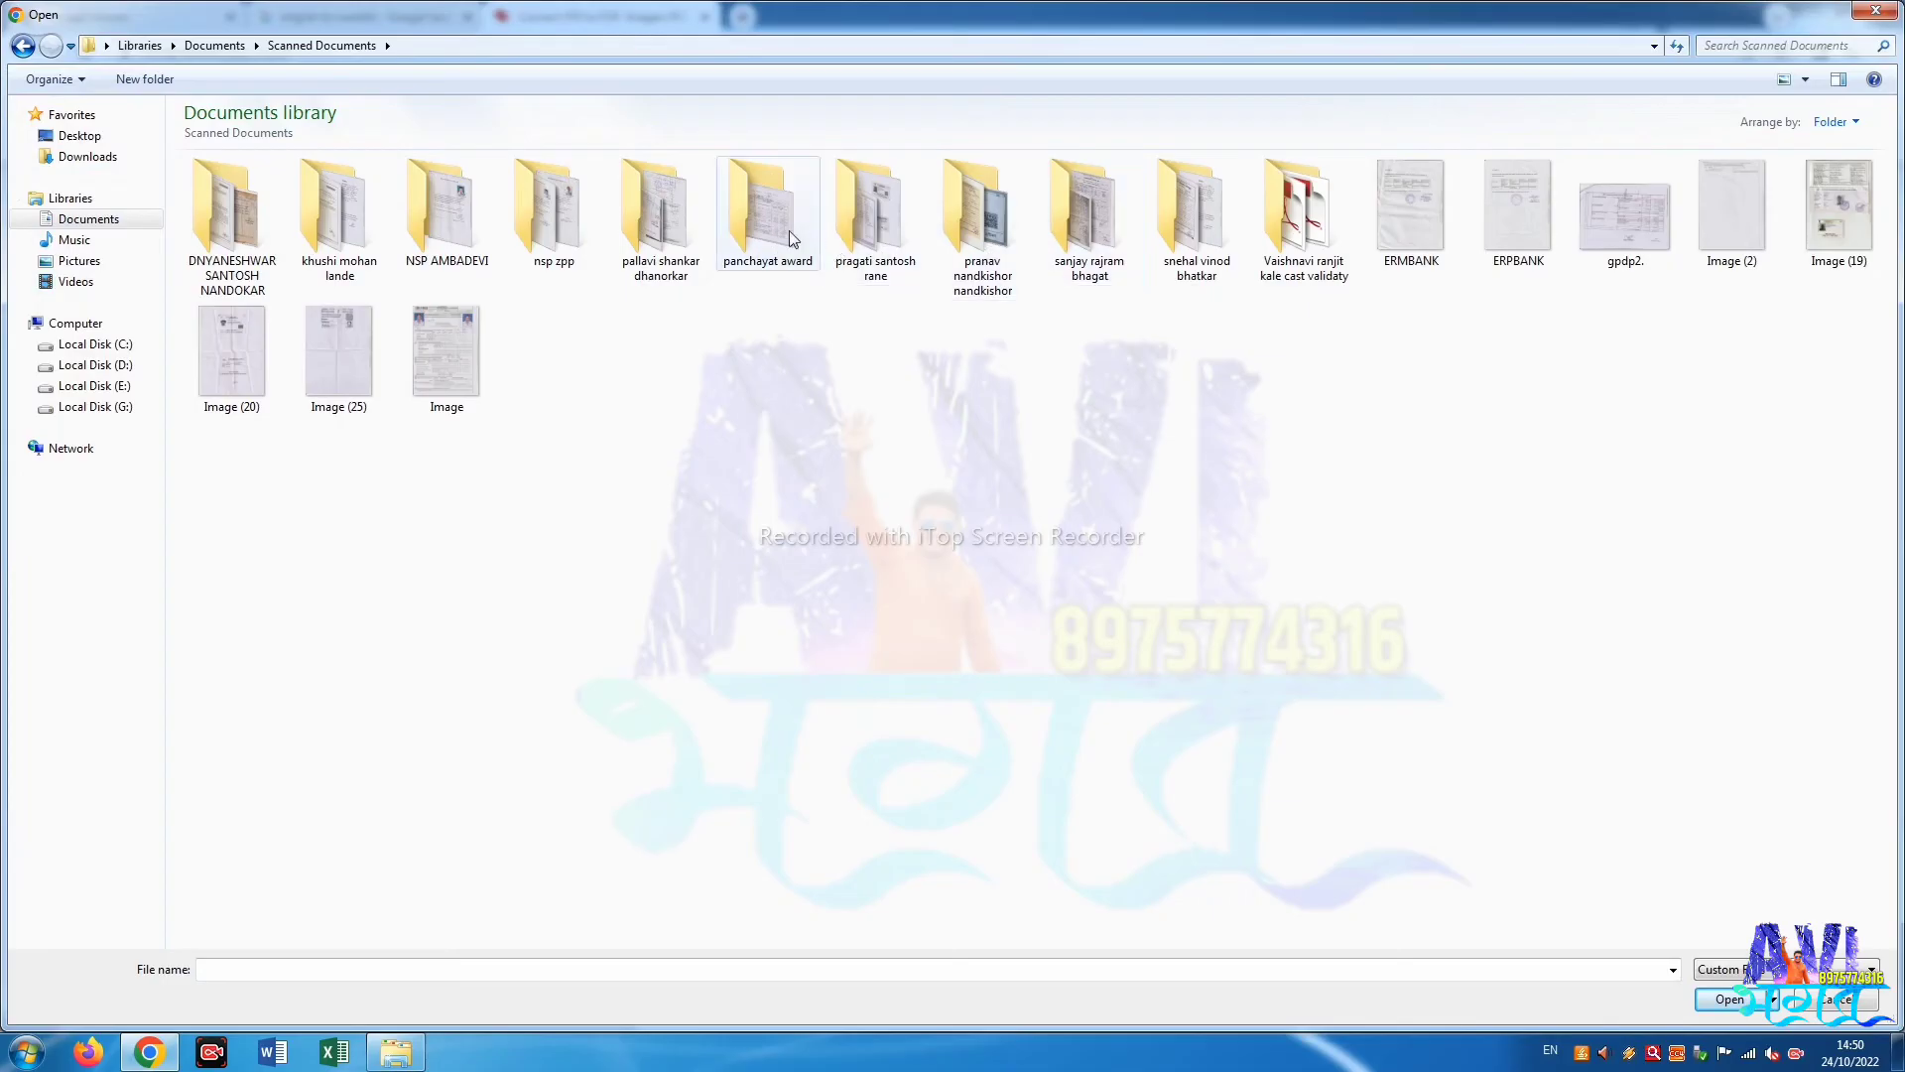
double_click(758, 236)
click(220, 197)
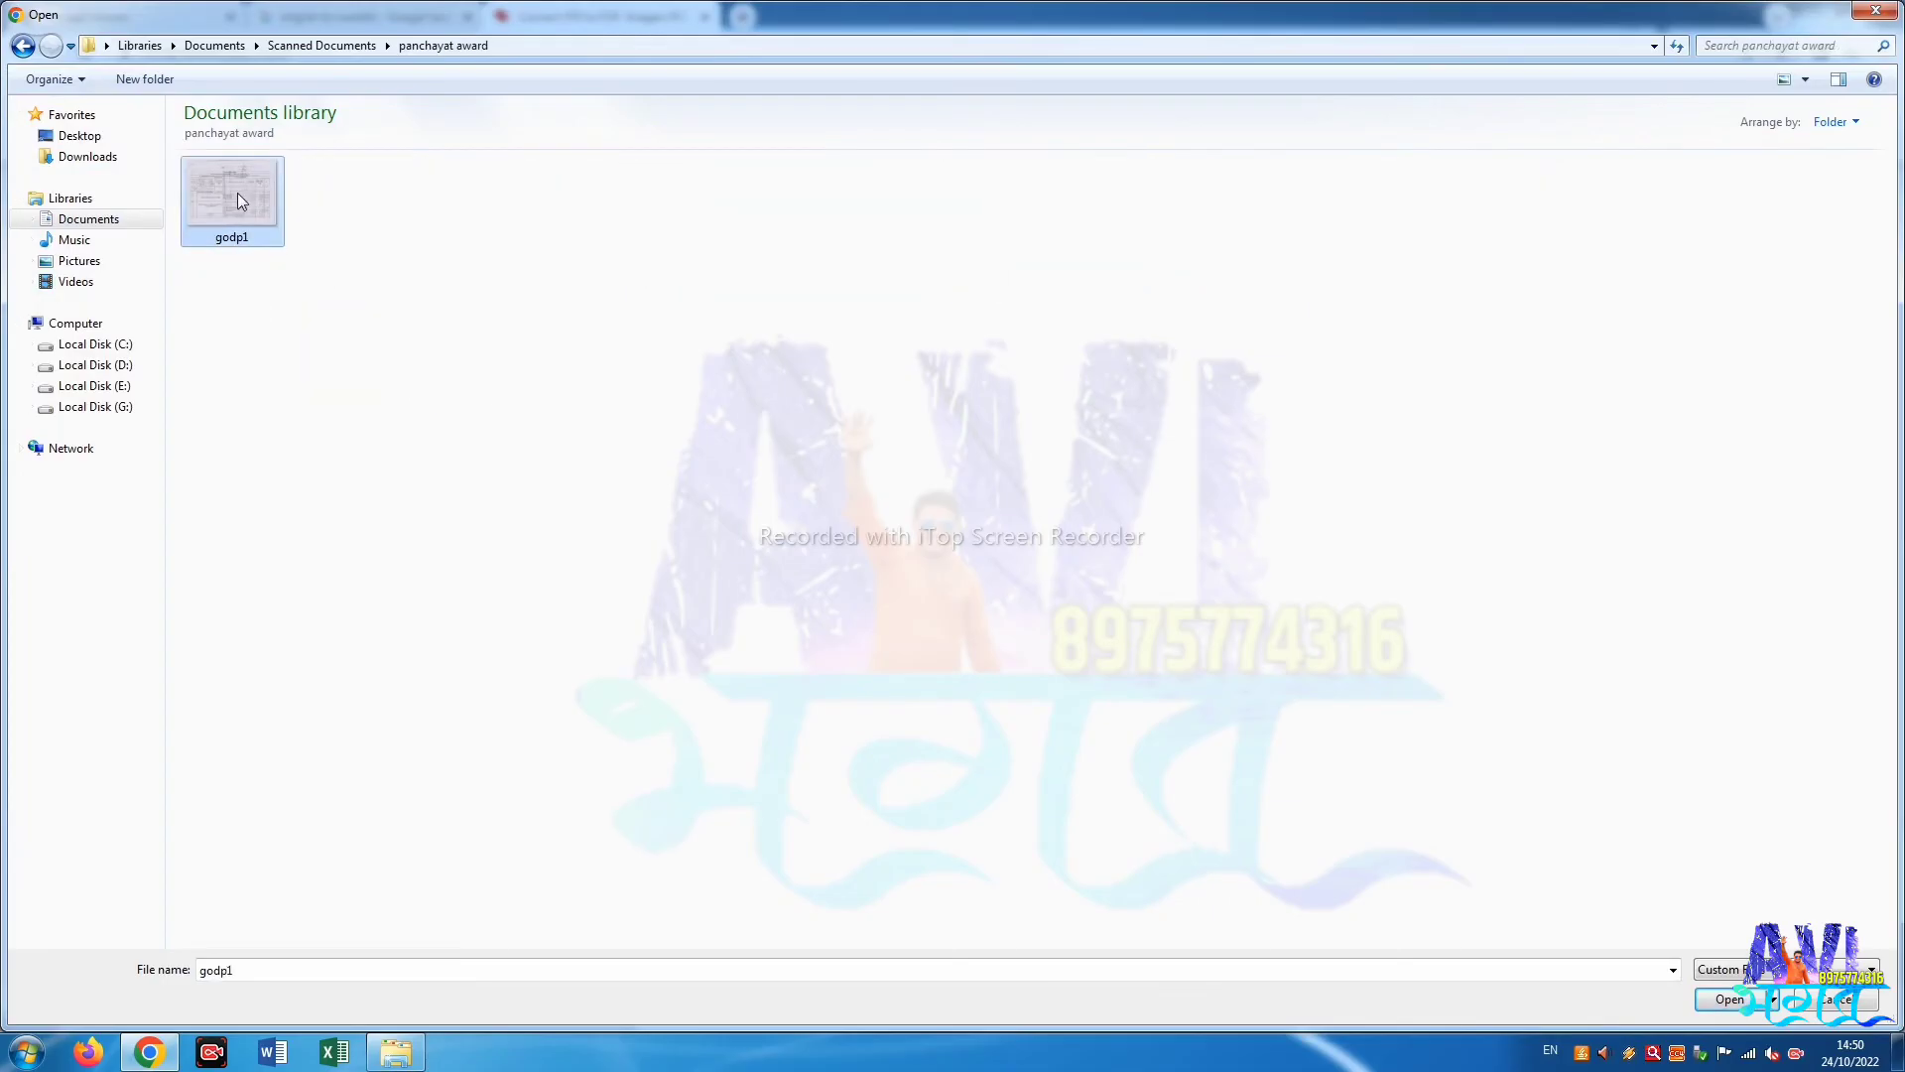
double_click(238, 202)
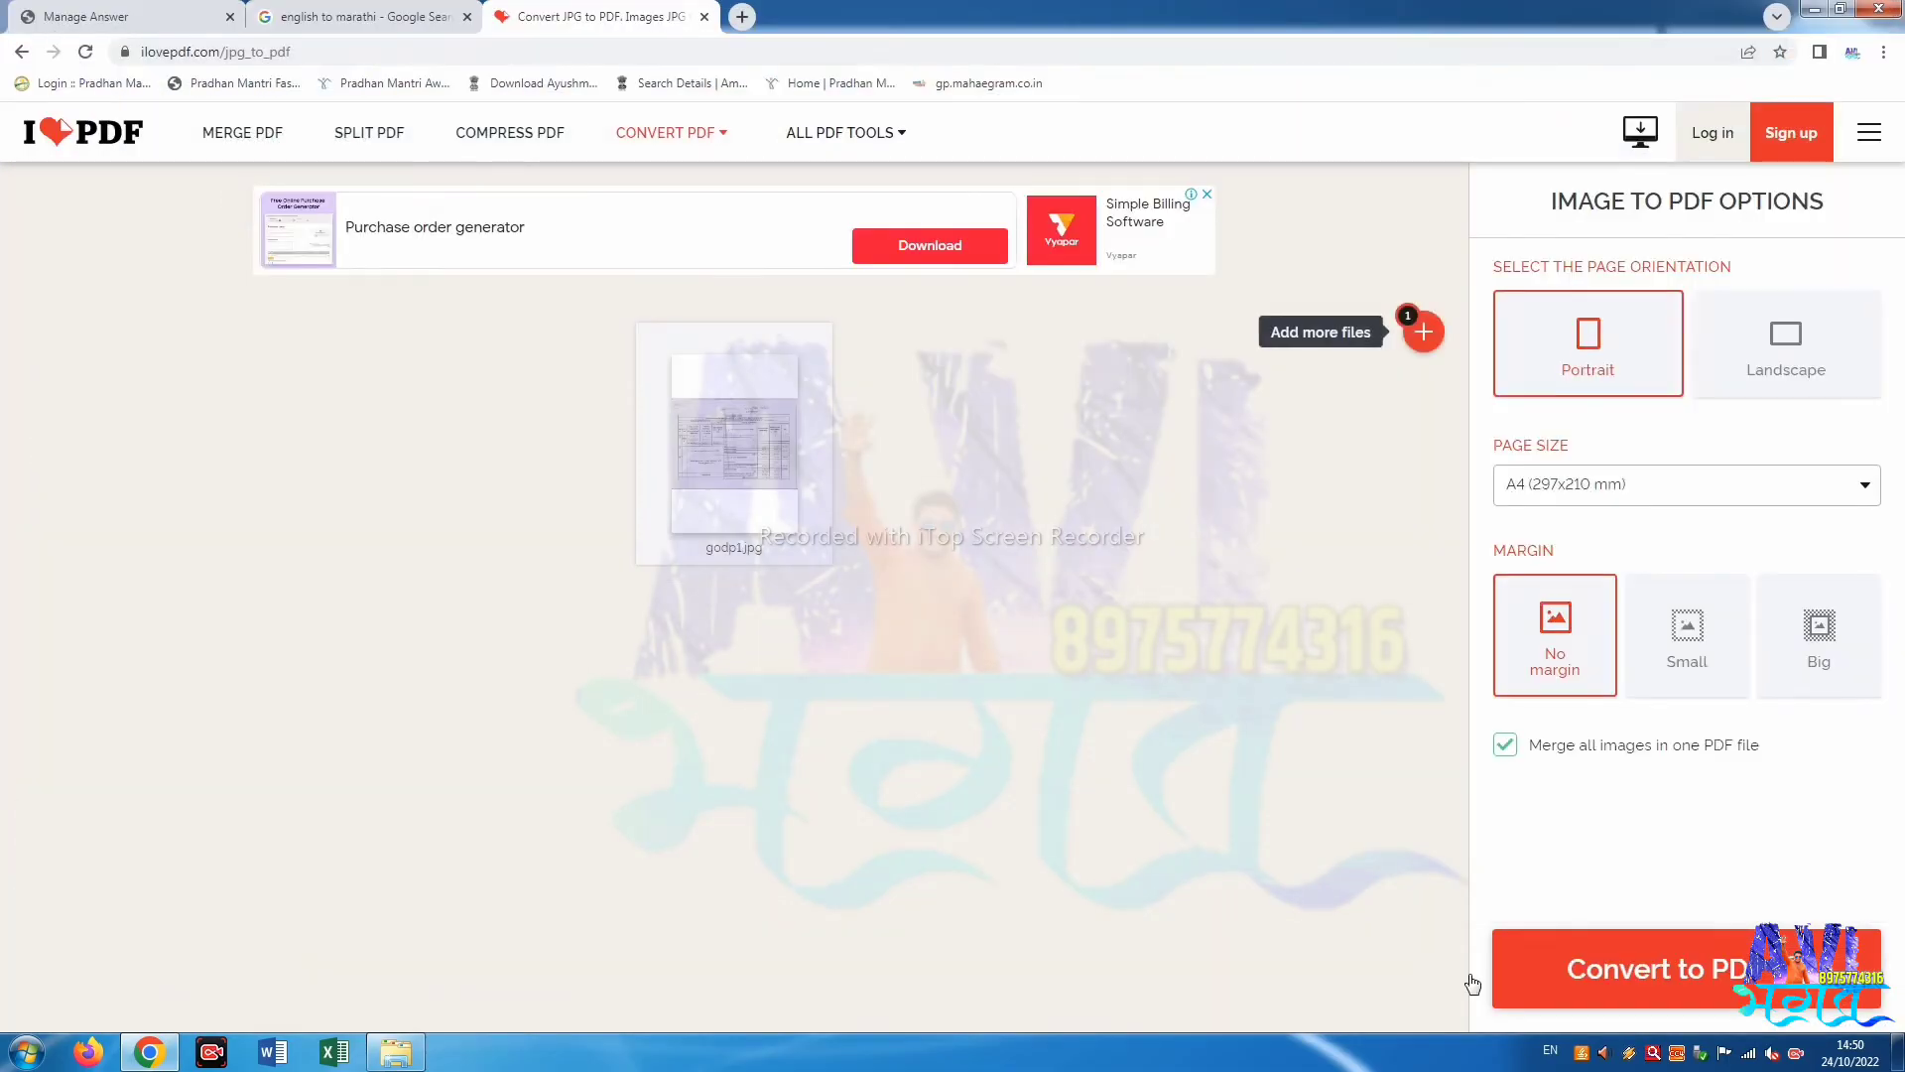
click(1614, 977)
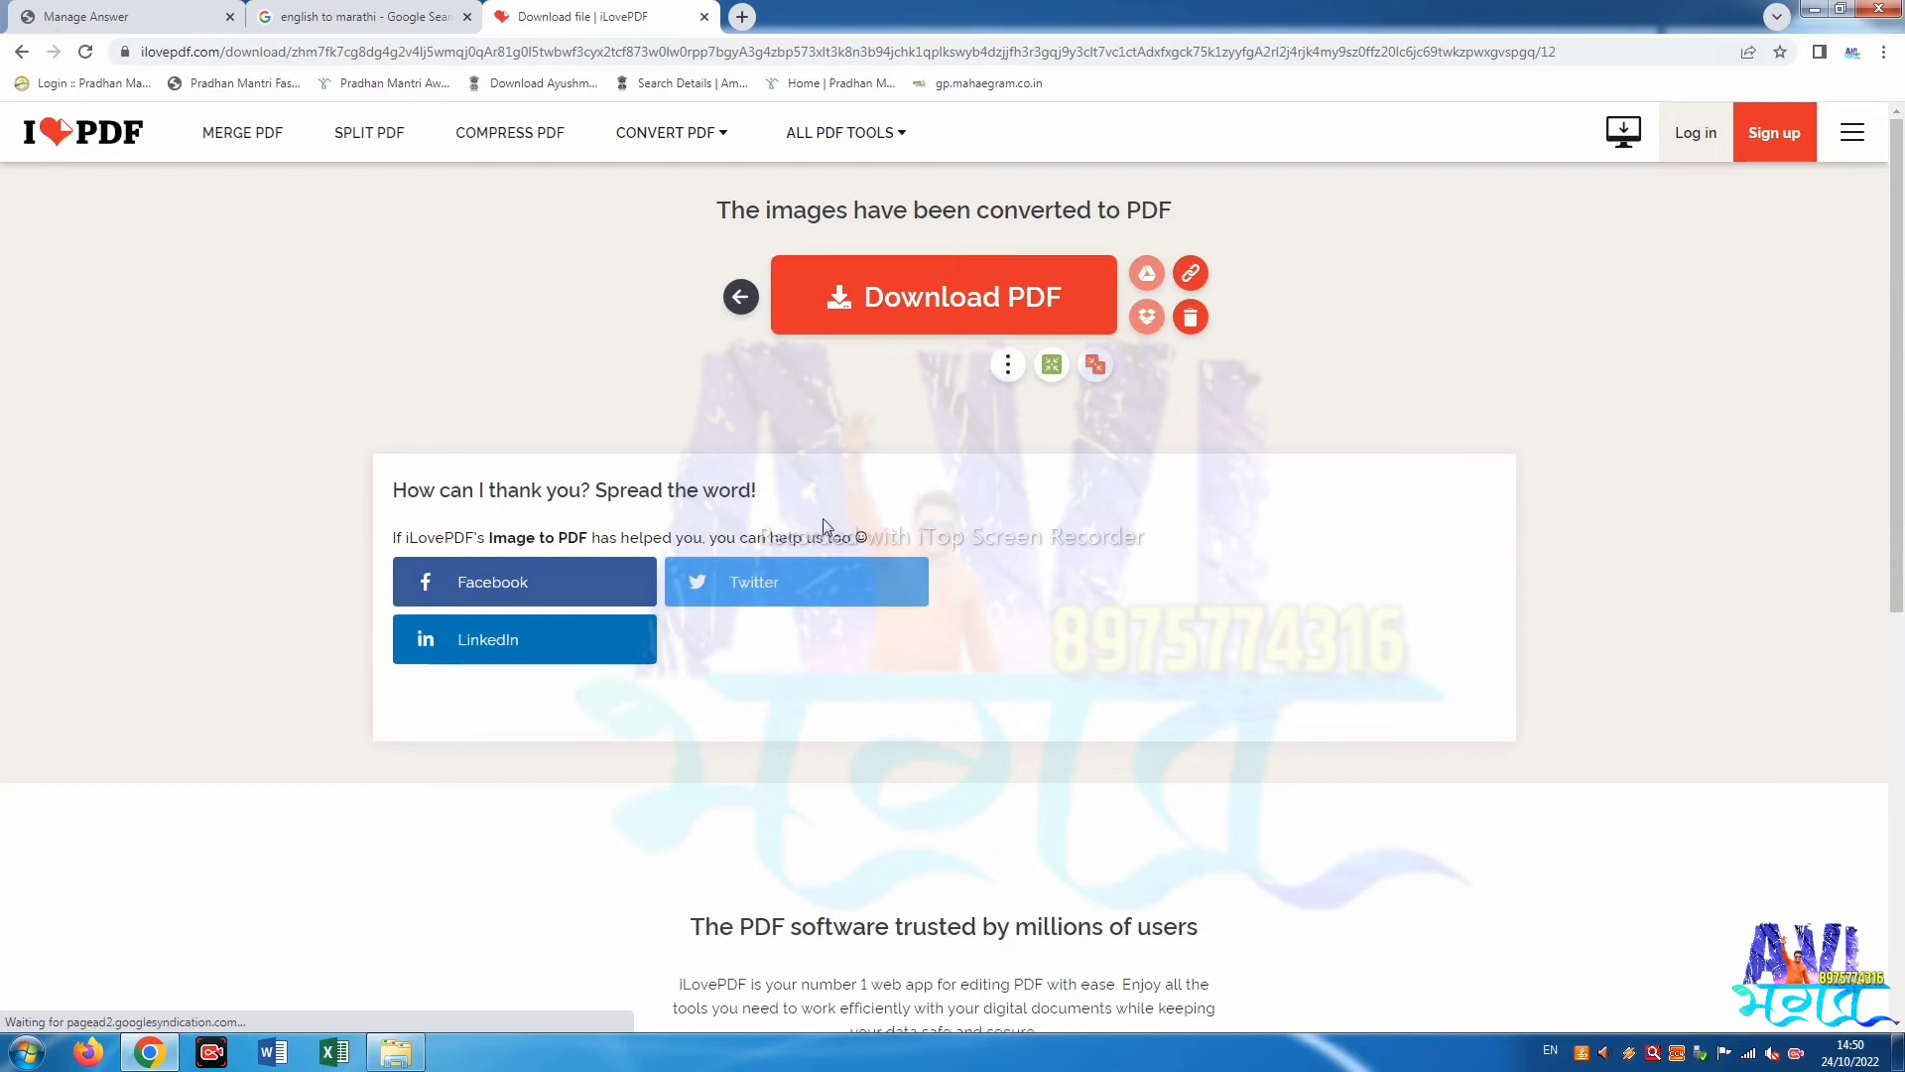
click(917, 310)
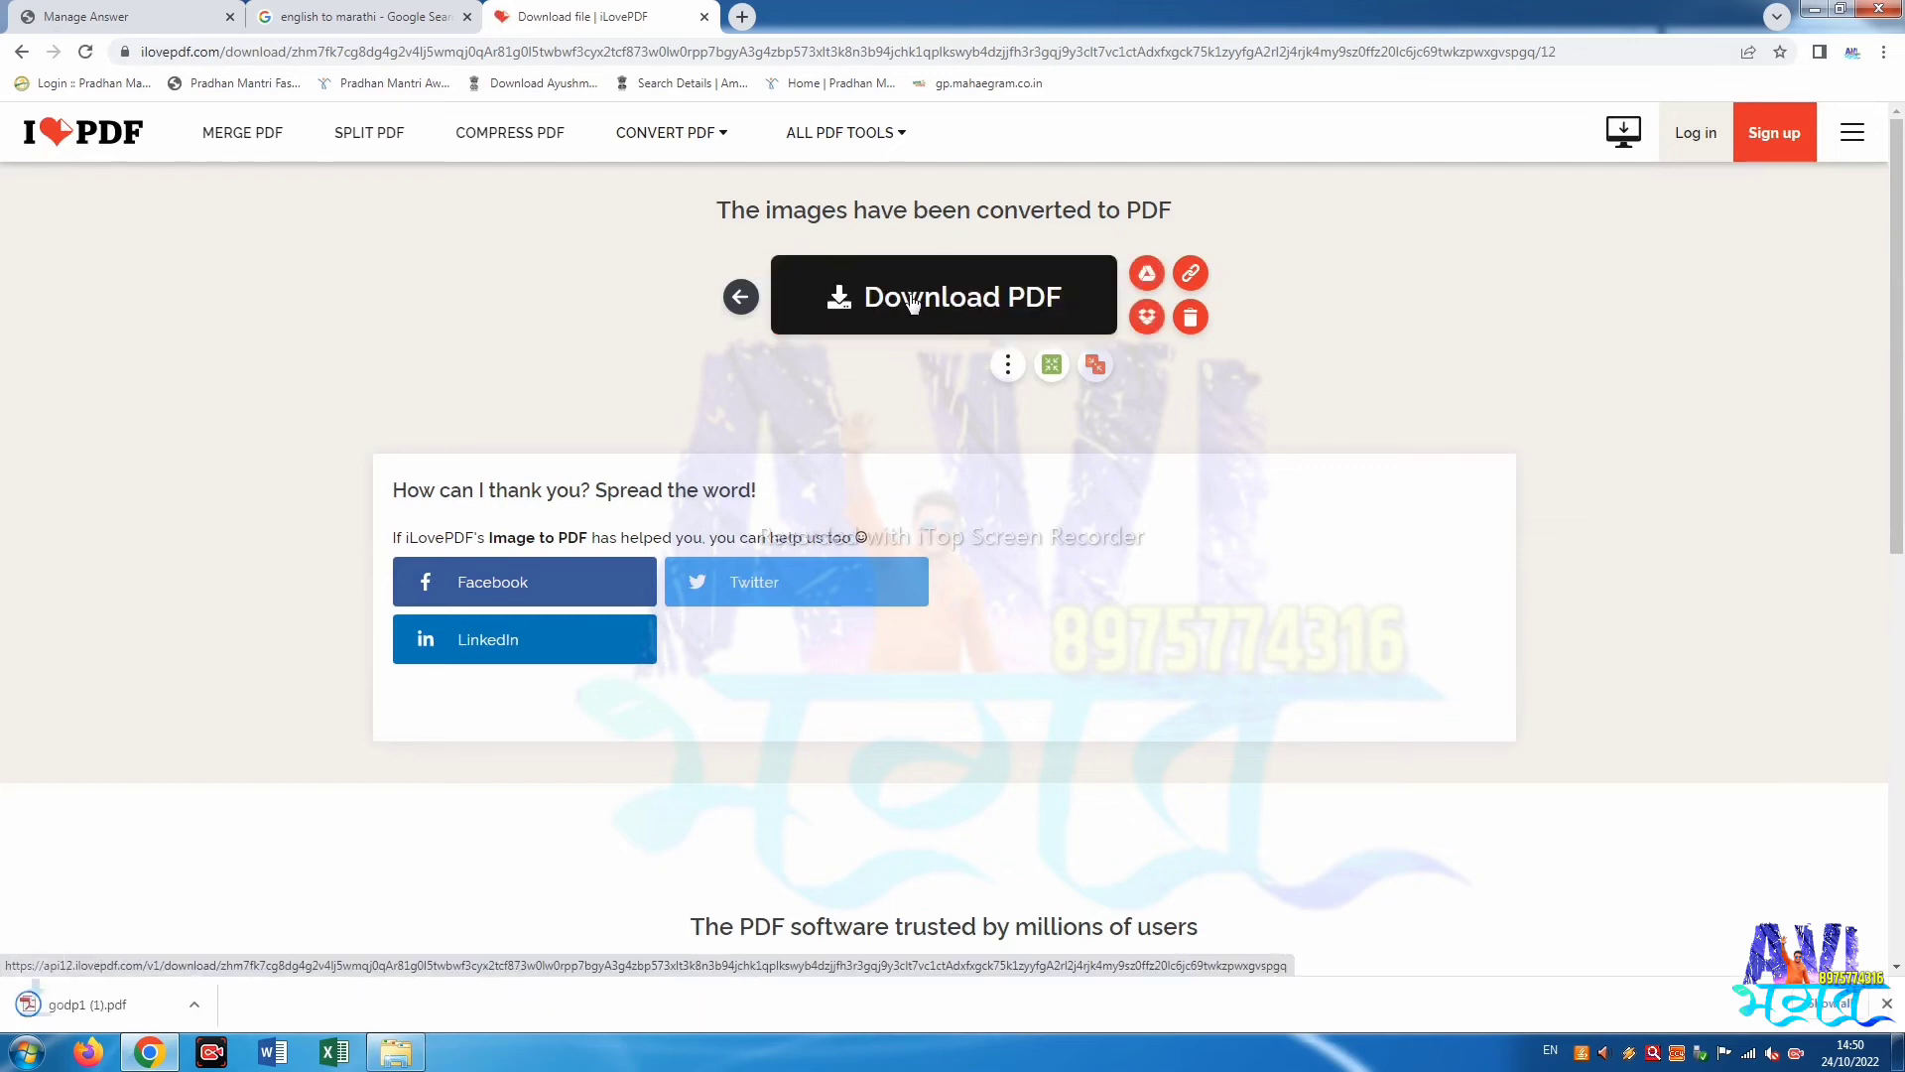
Locate the downloaded godp1 (1) PDF and move it to the panchayat award folder in Scanned Documents.
right_click(72, 1015)
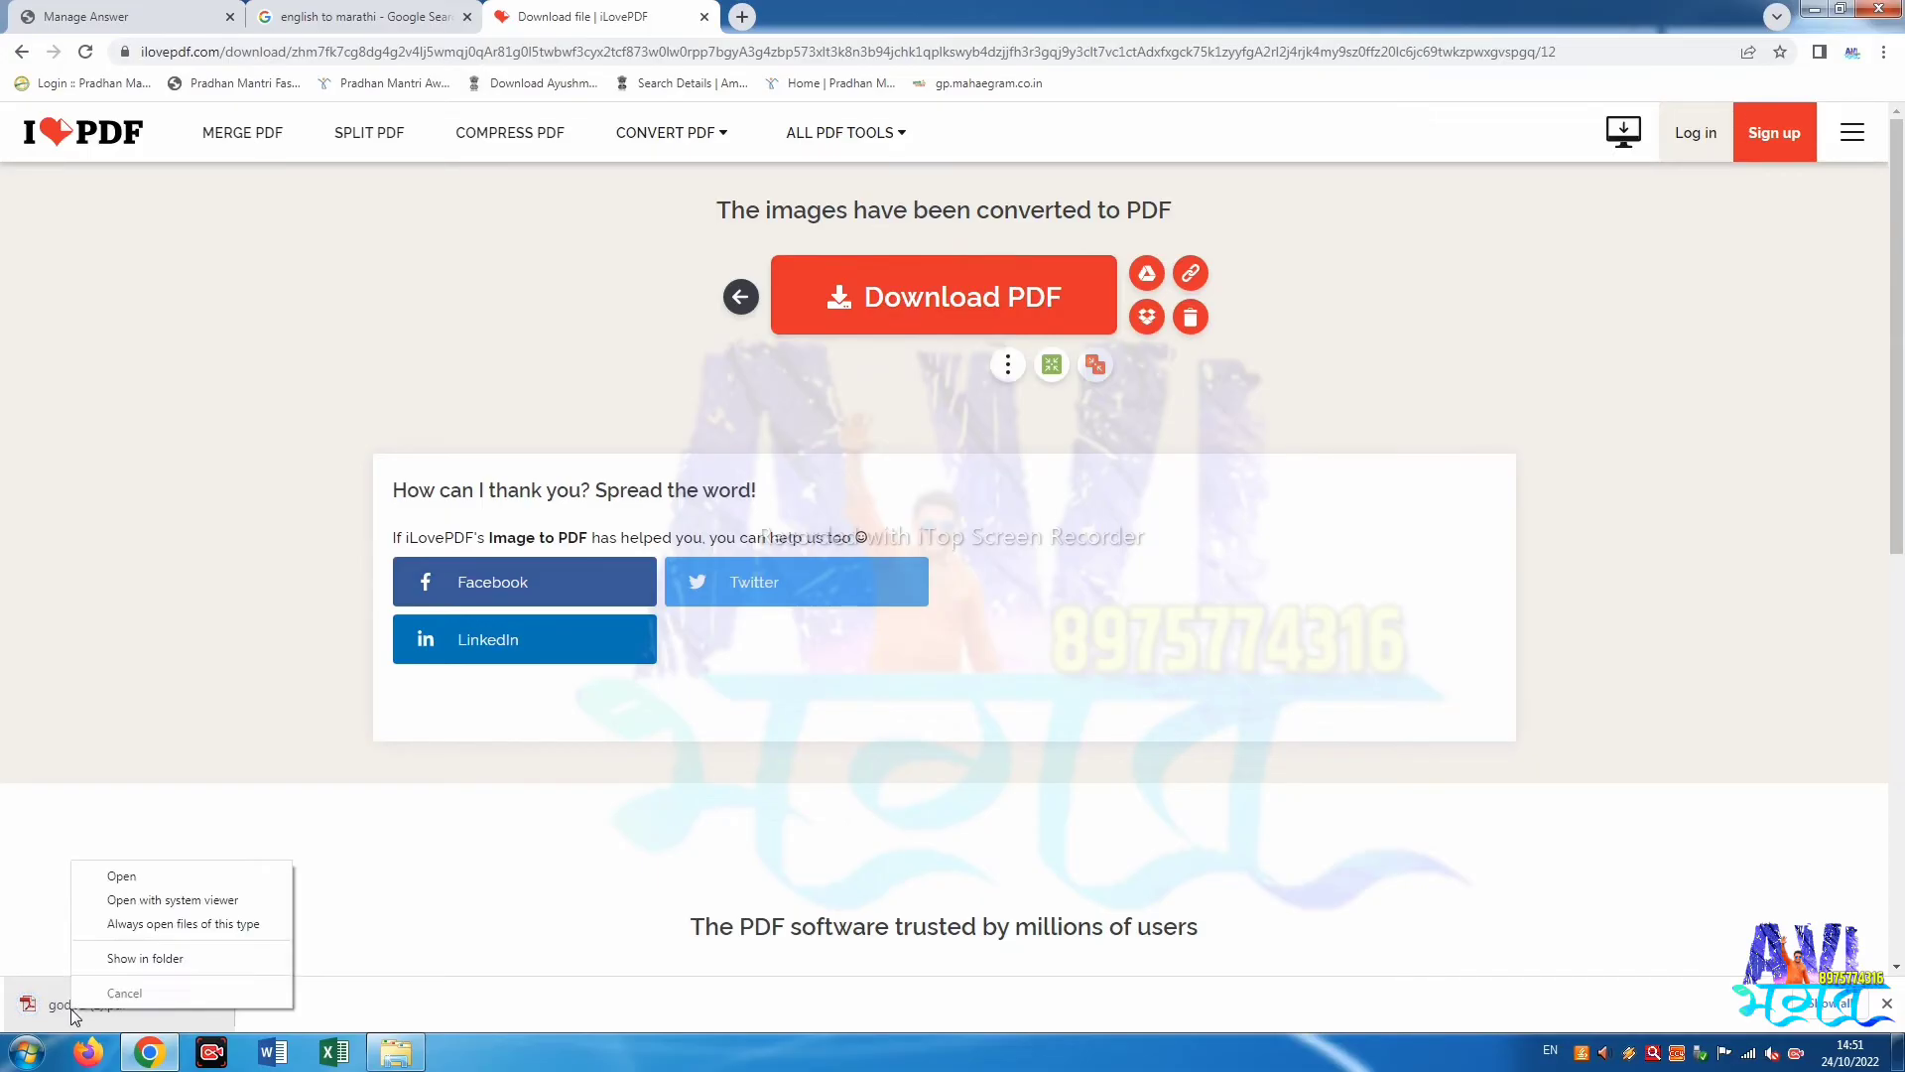
click(127, 957)
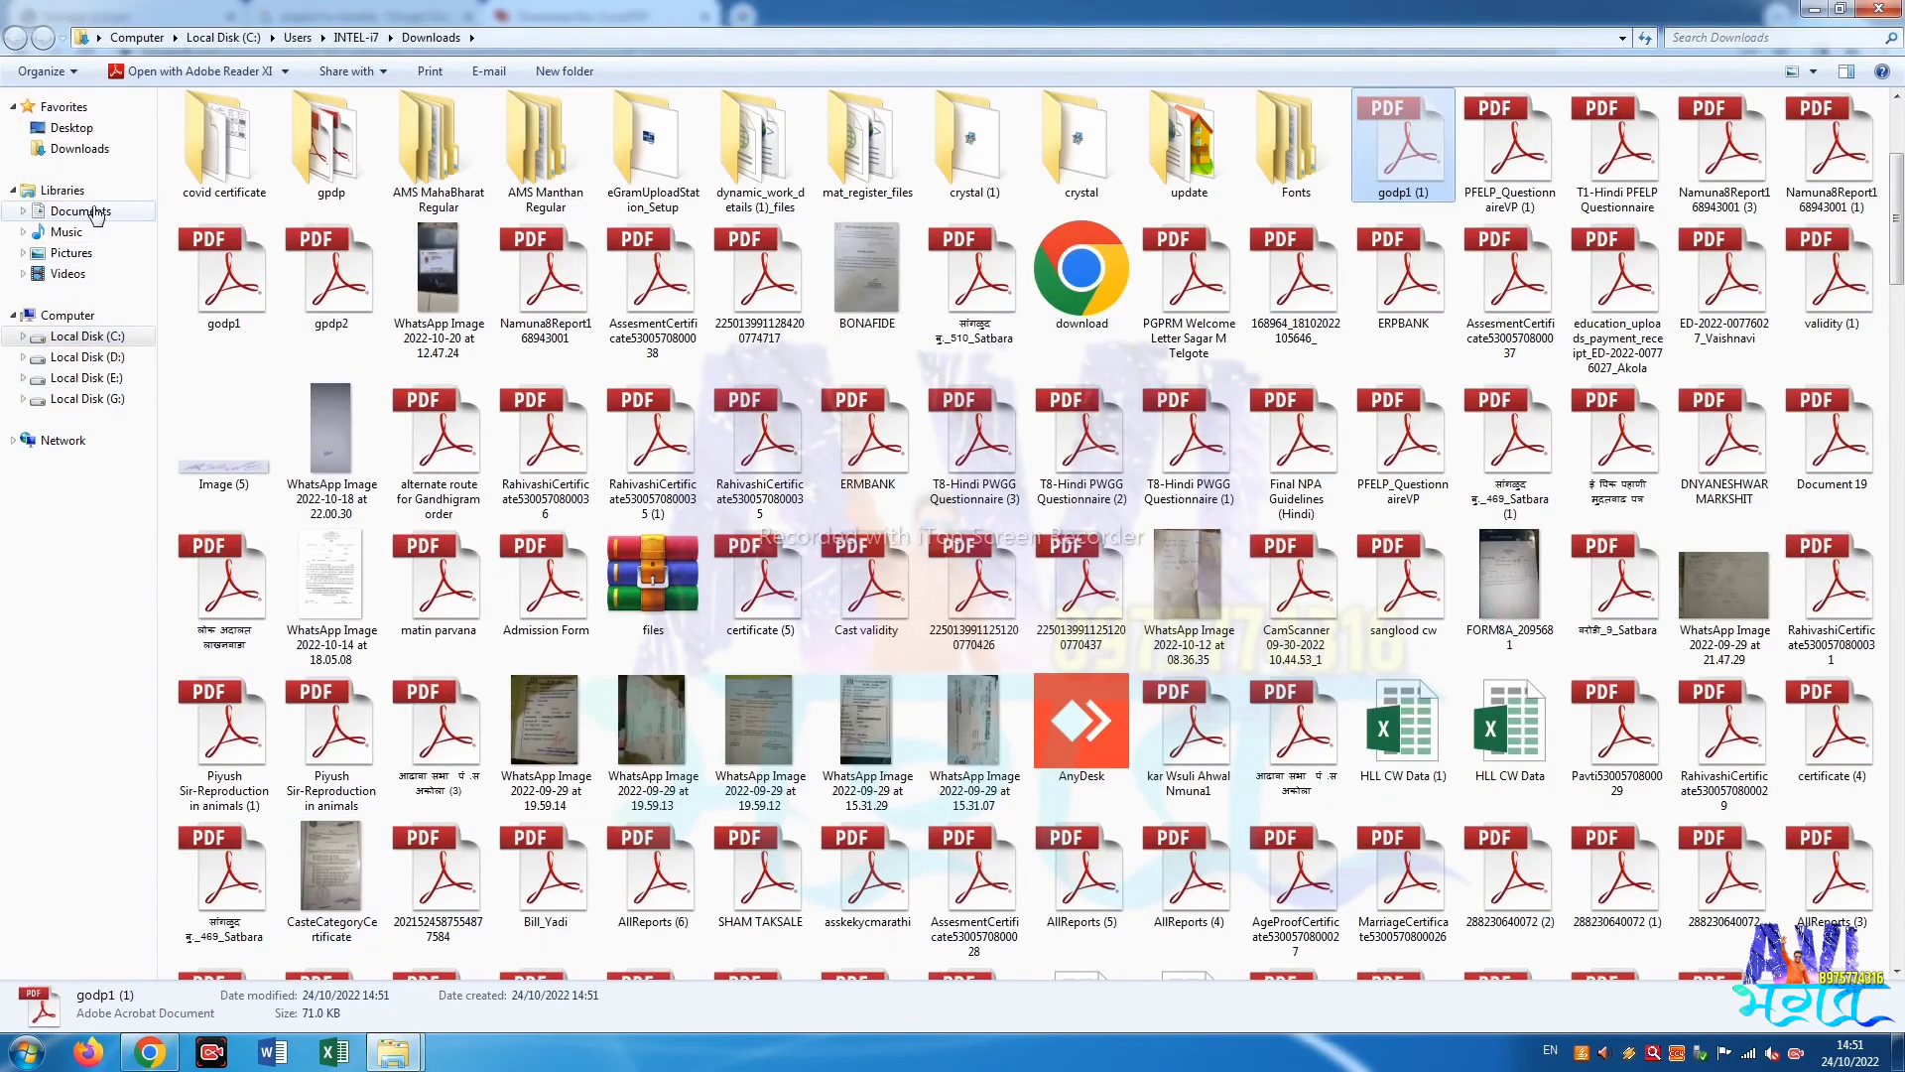
click(97, 213)
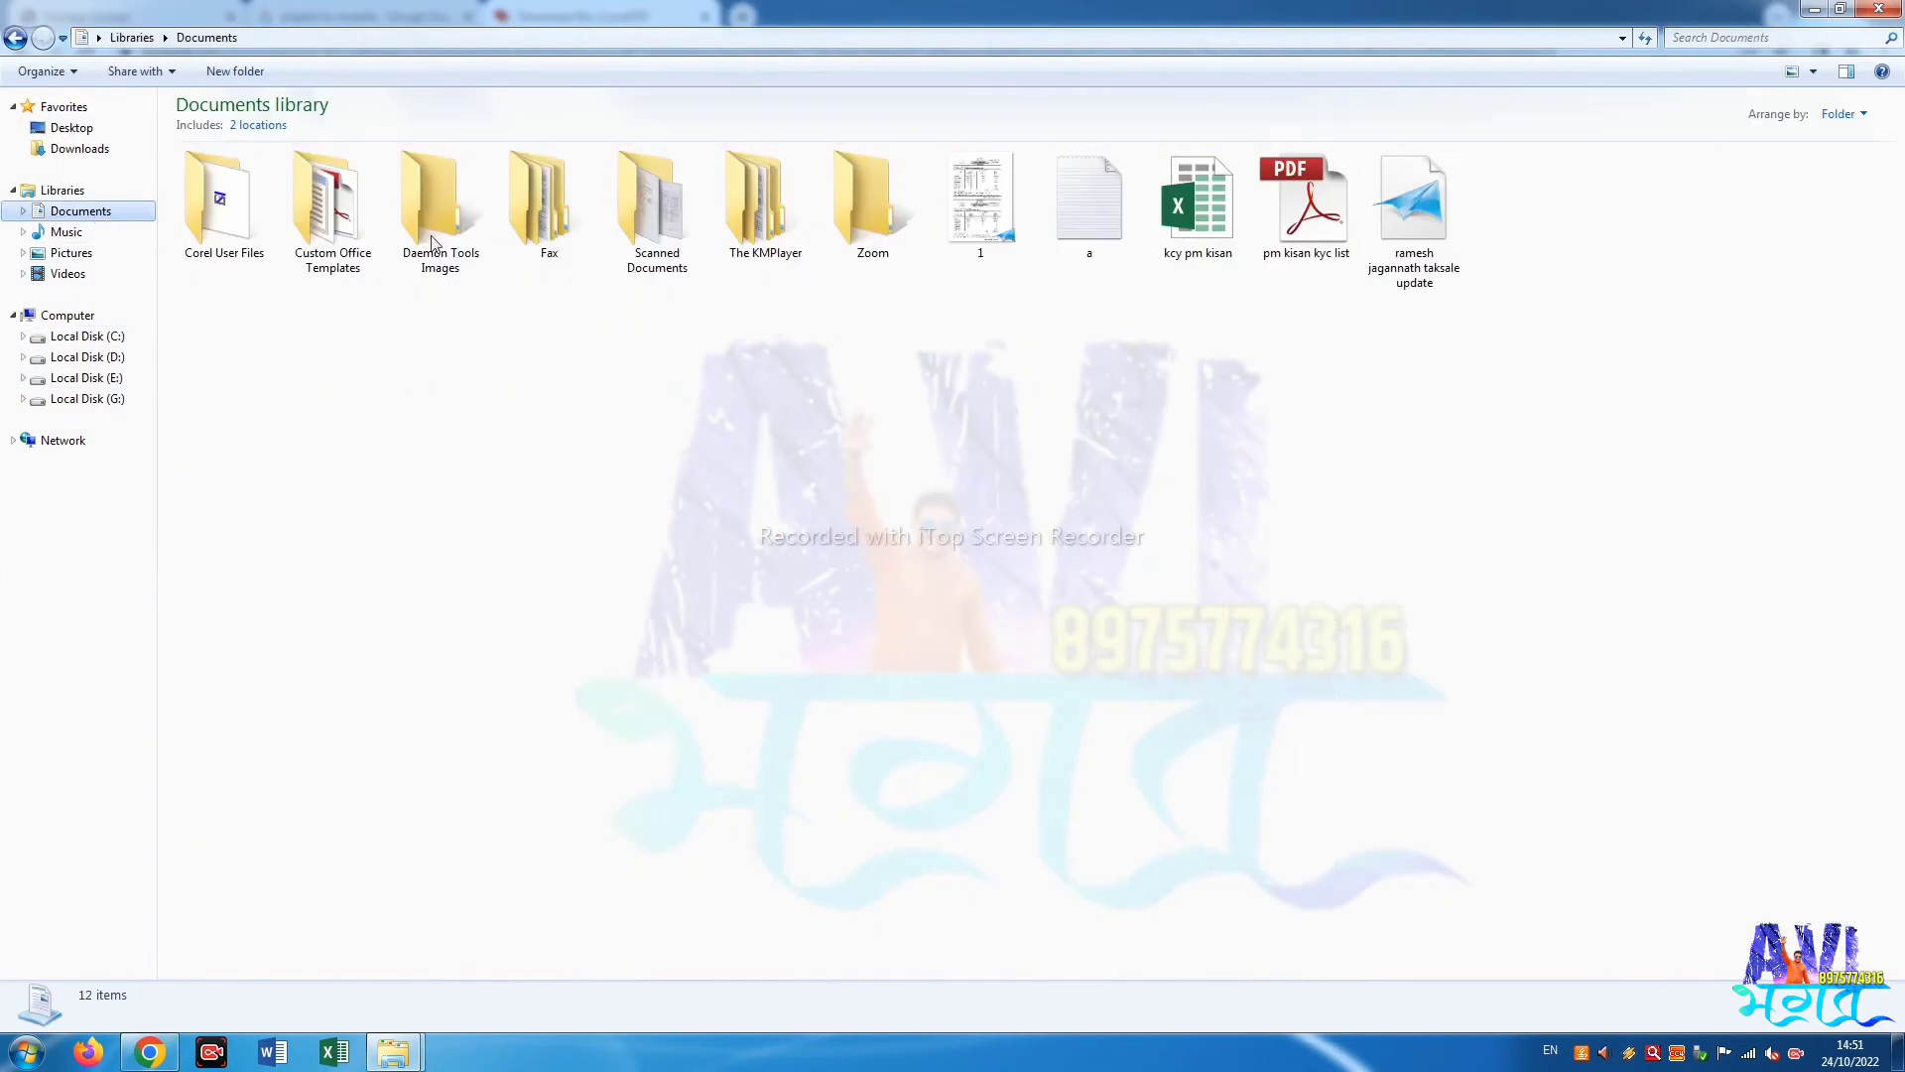
double_click(657, 222)
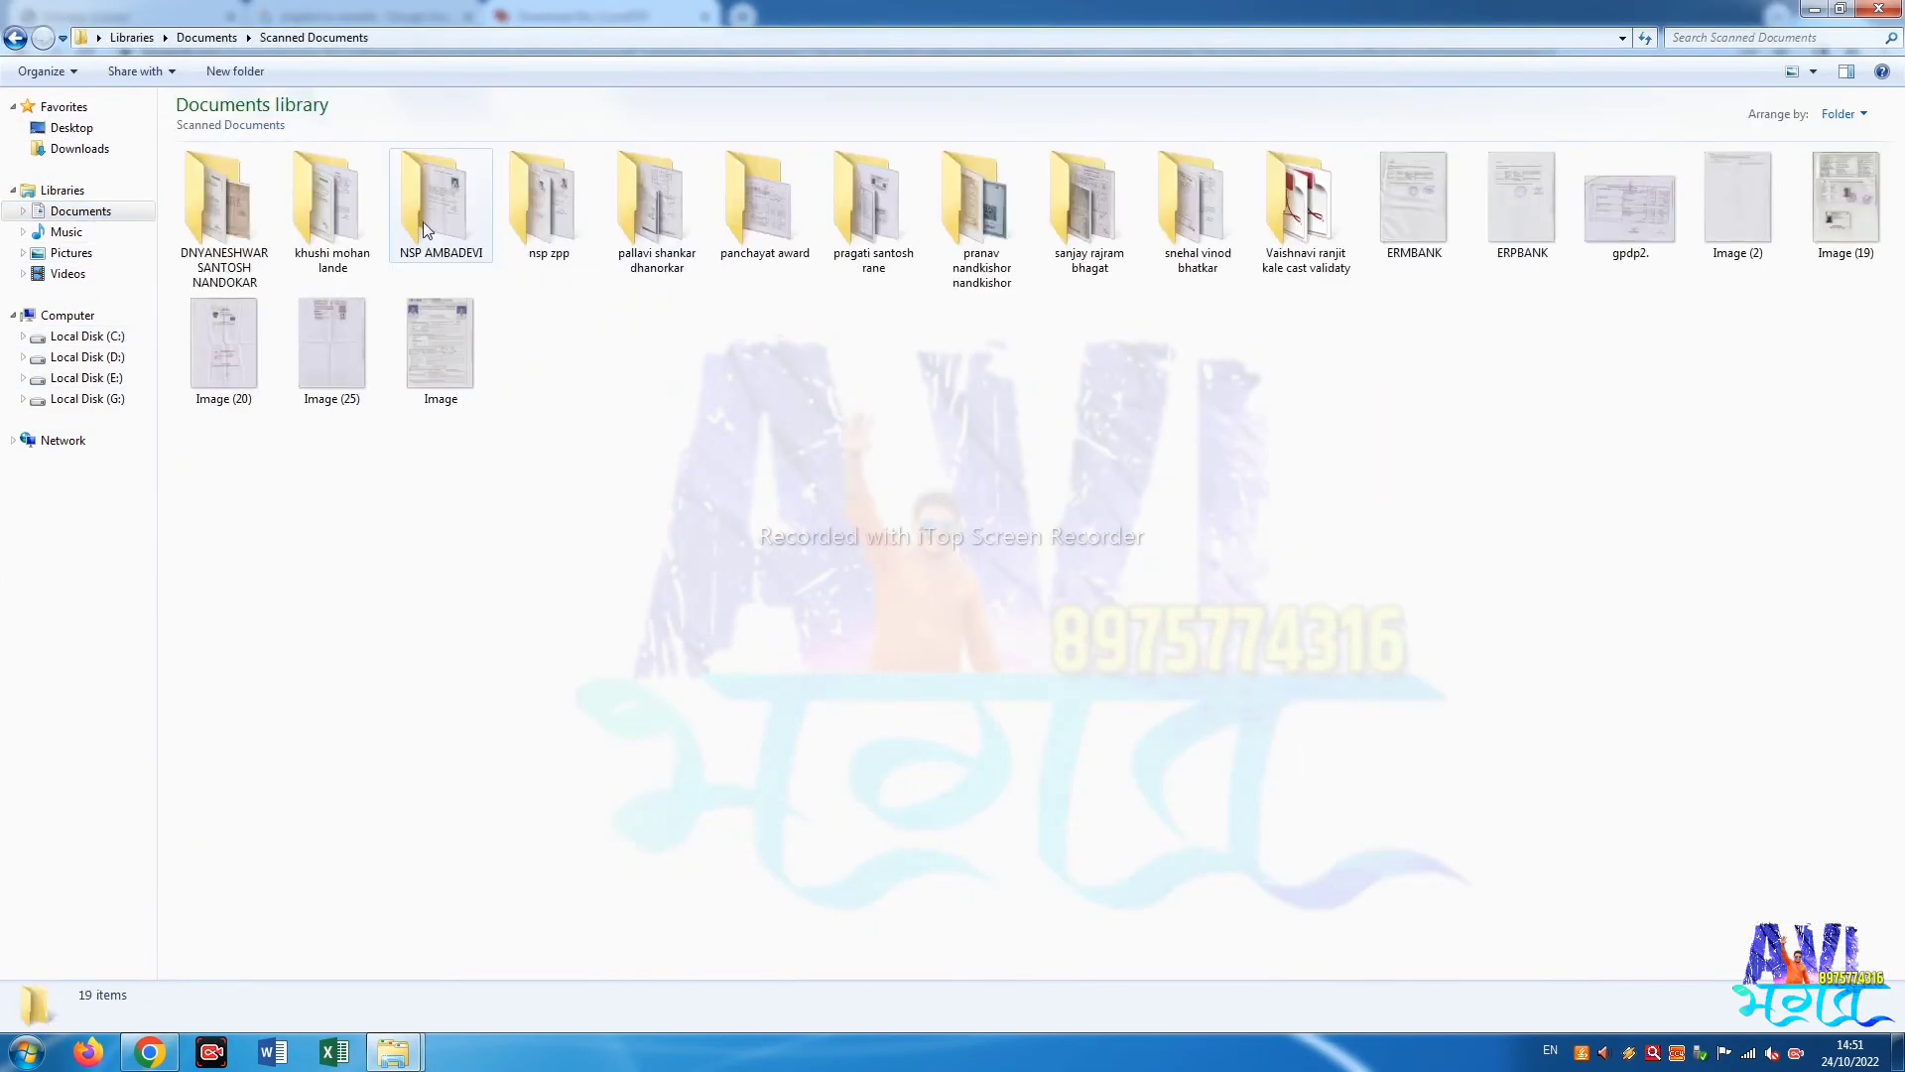
double_click(754, 213)
click(233, 224)
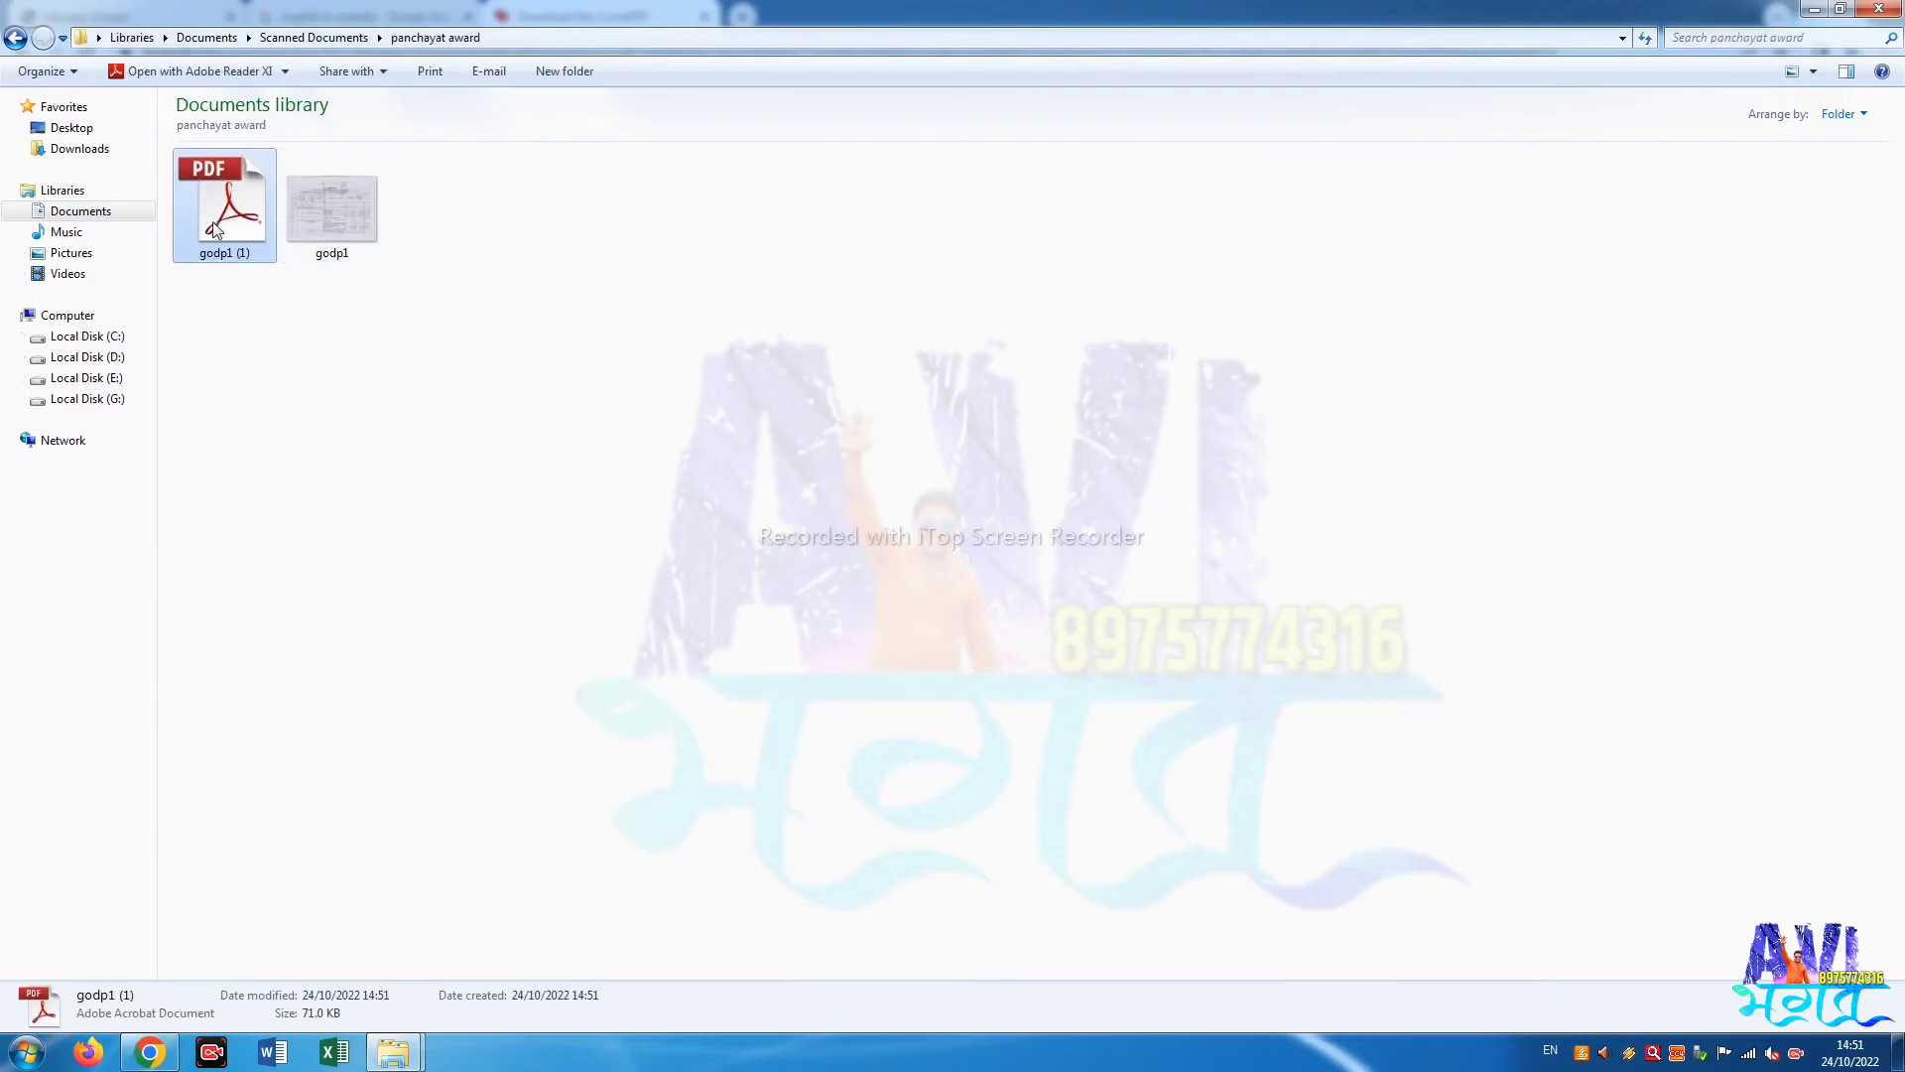
Rename the PDF in the panchayat award folder as godp1.
right_click(212, 221)
click(804, 395)
click(240, 240)
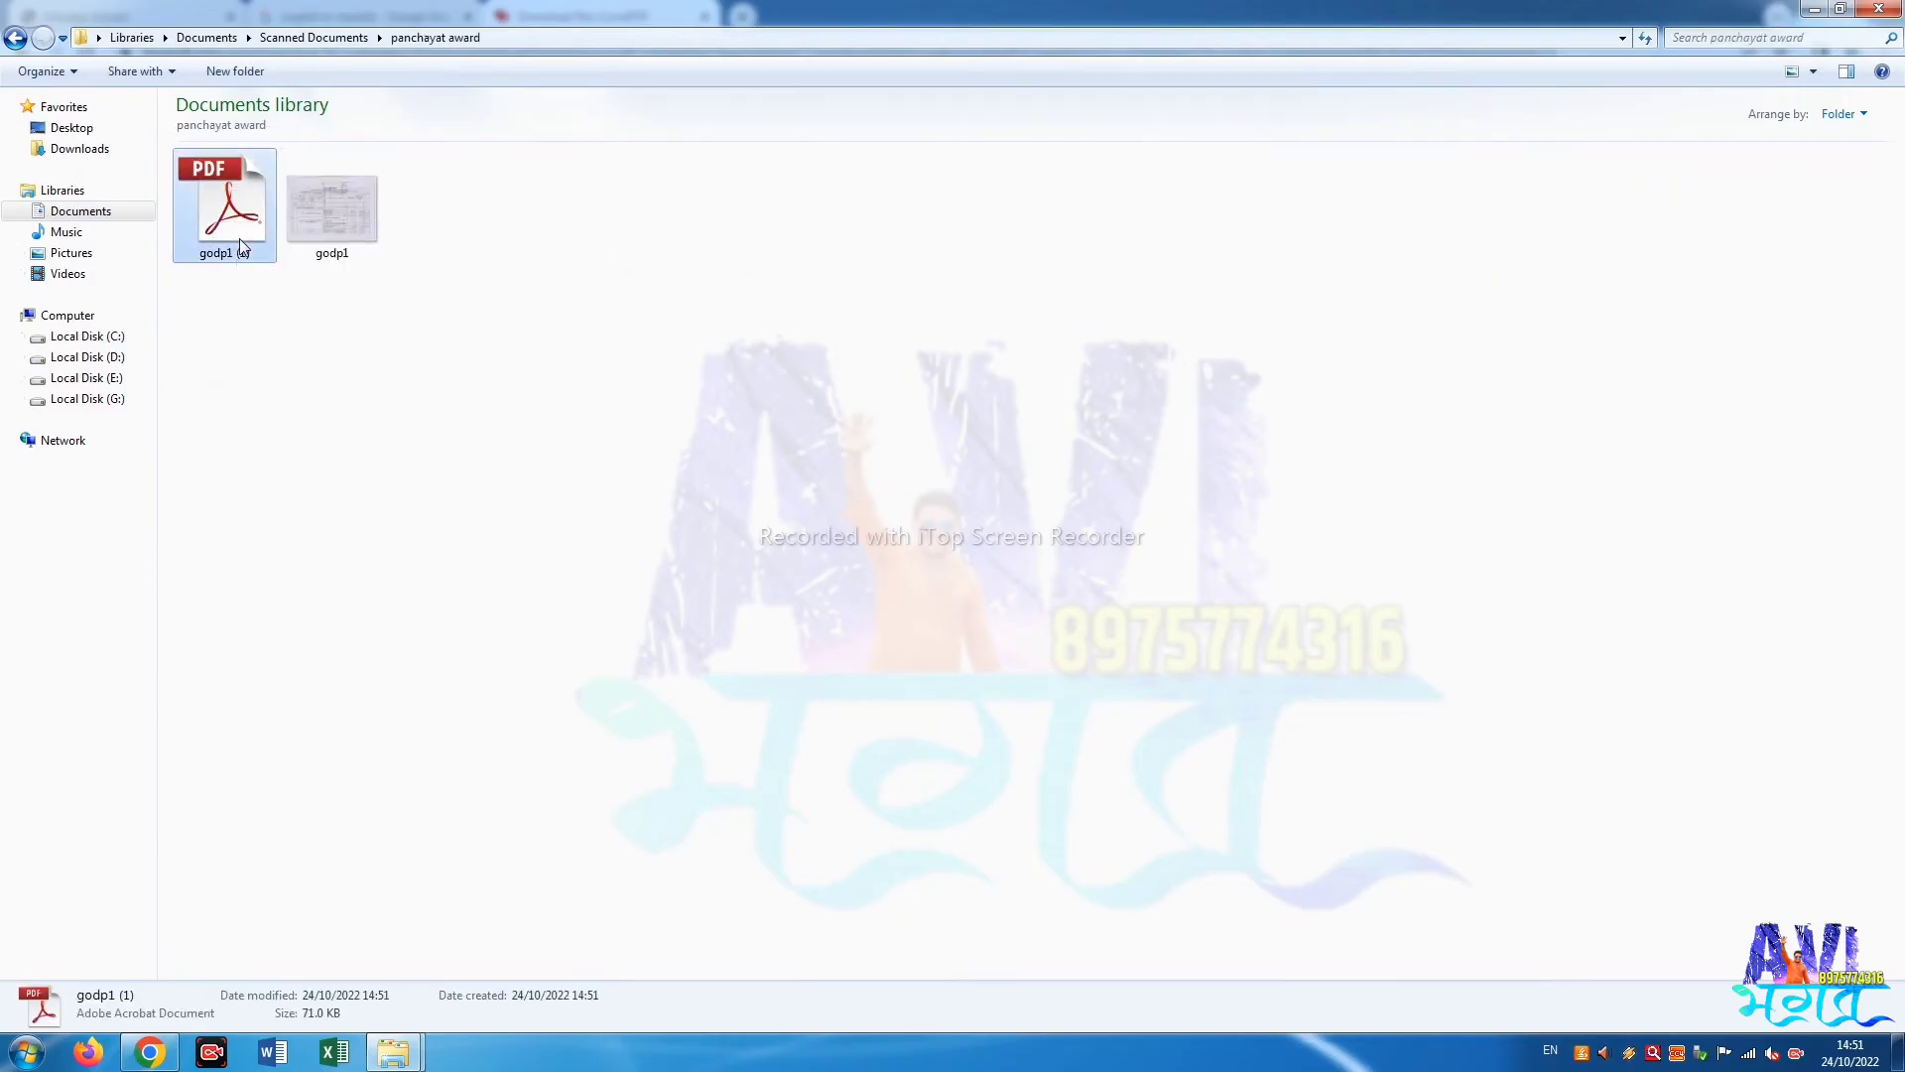
right_click(240, 240)
click(298, 635)
key(End)
key(BackSpace)
key(BackSpace)
key(BackSpace)
key(BackSpace)
key(BackSpace)
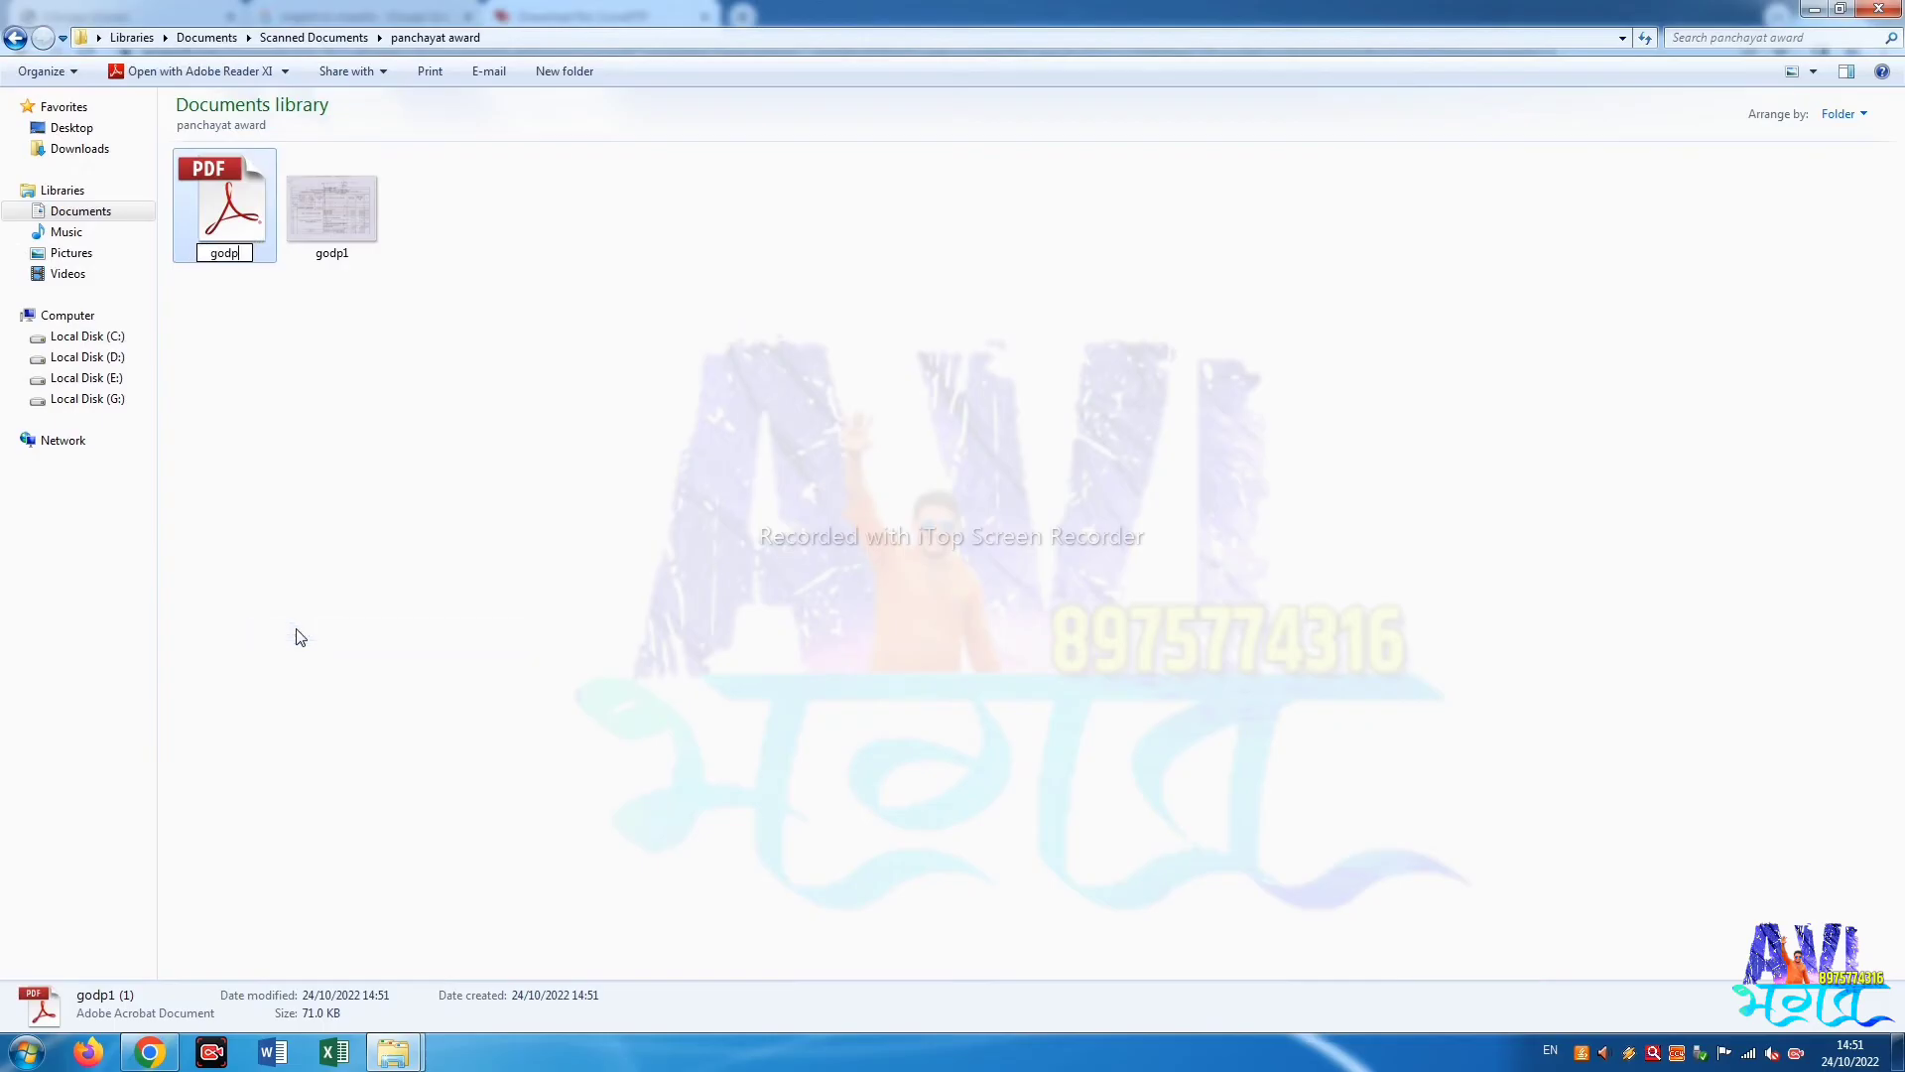
text(1)
key(Return)
click(345, 638)
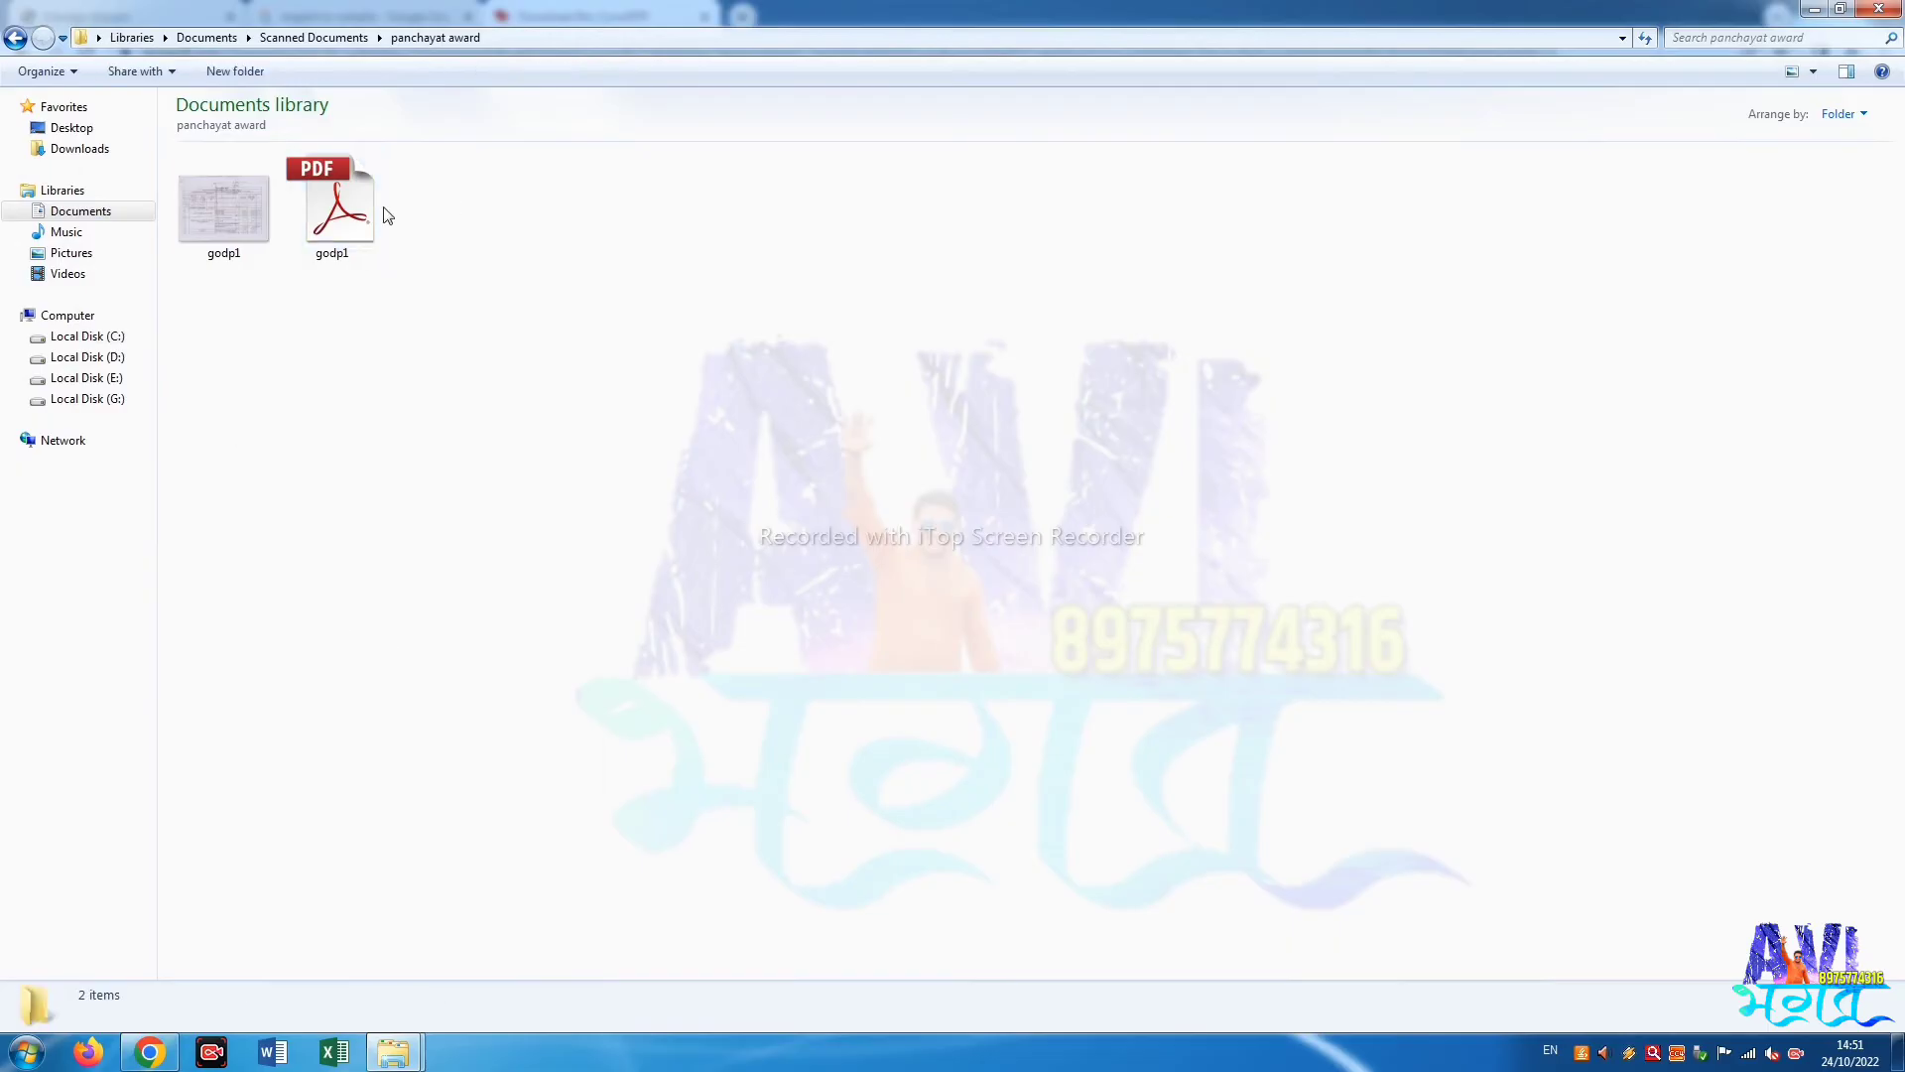
Switch to Chrome, open the Online2PDF compression page in a new tab and load godp1.pdf from the panchayat award folder.
click(164, 1060)
click(742, 20)
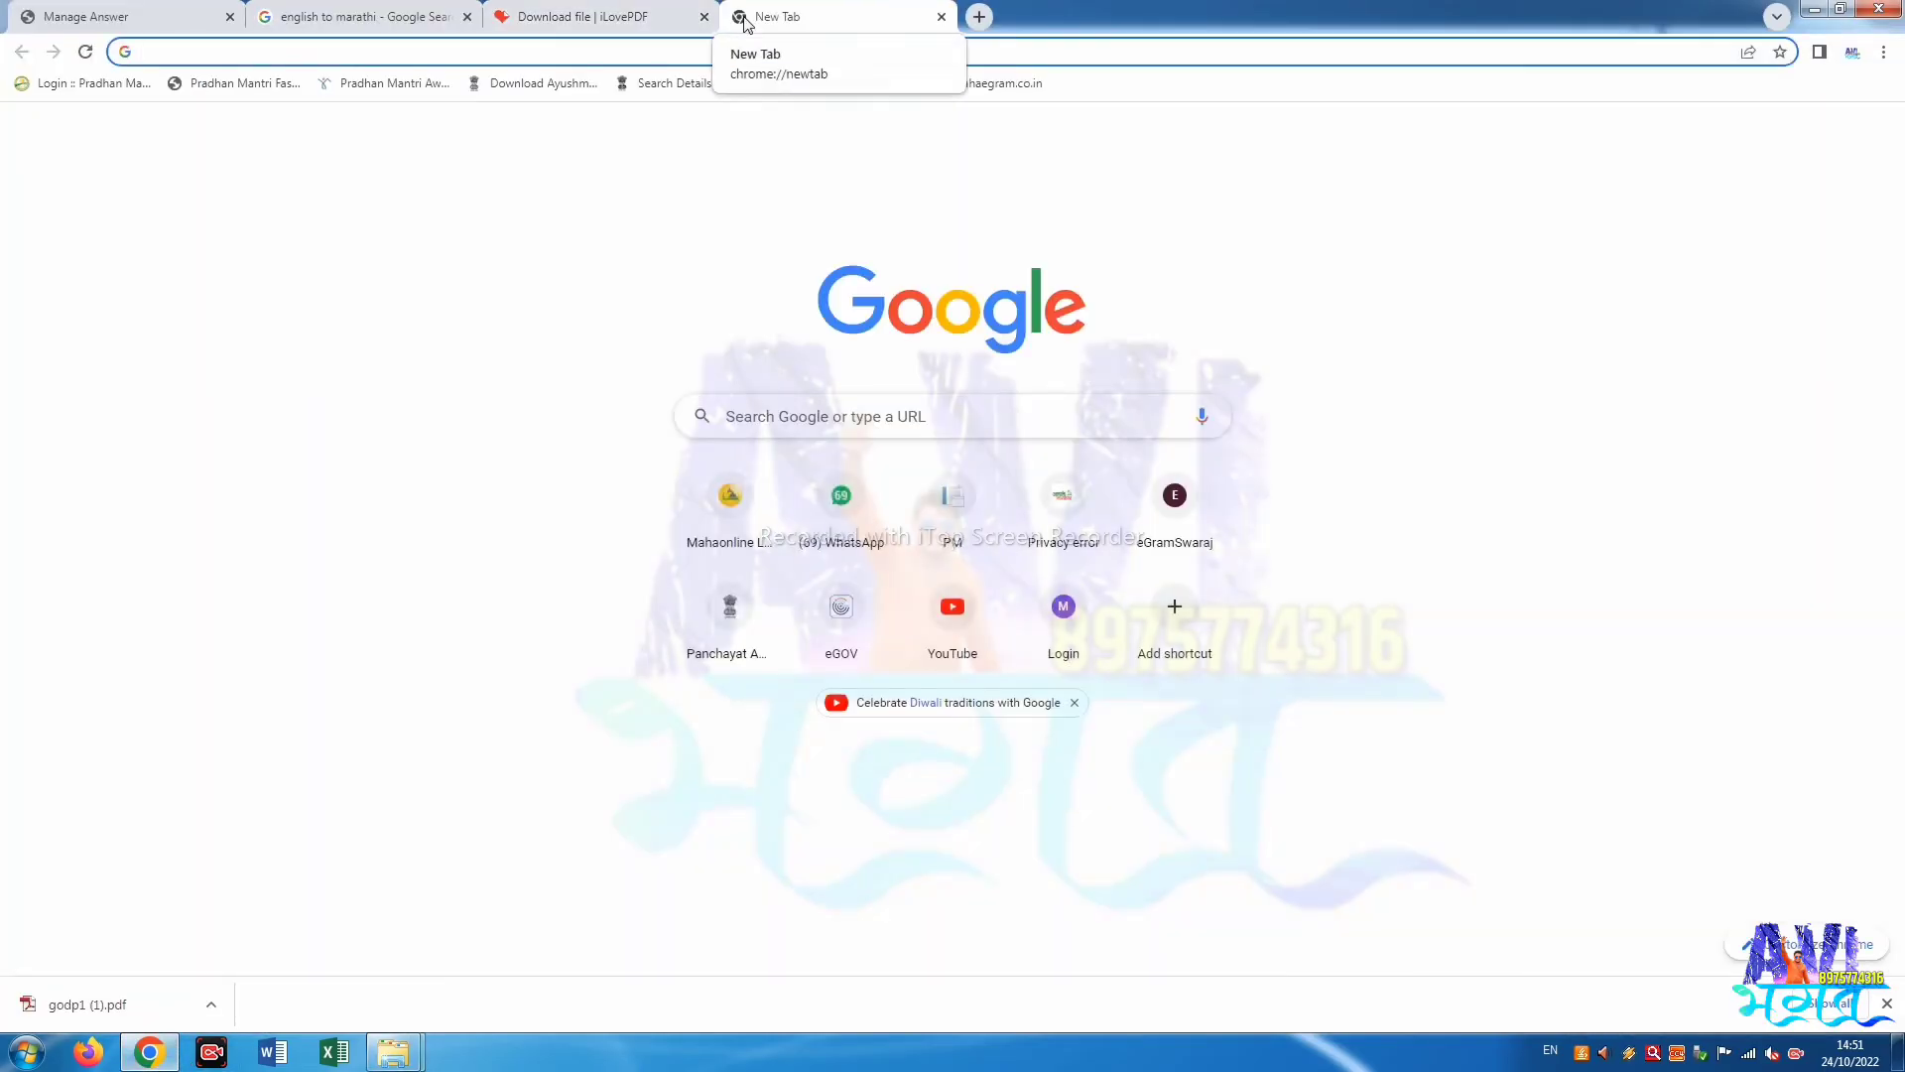
click(585, 14)
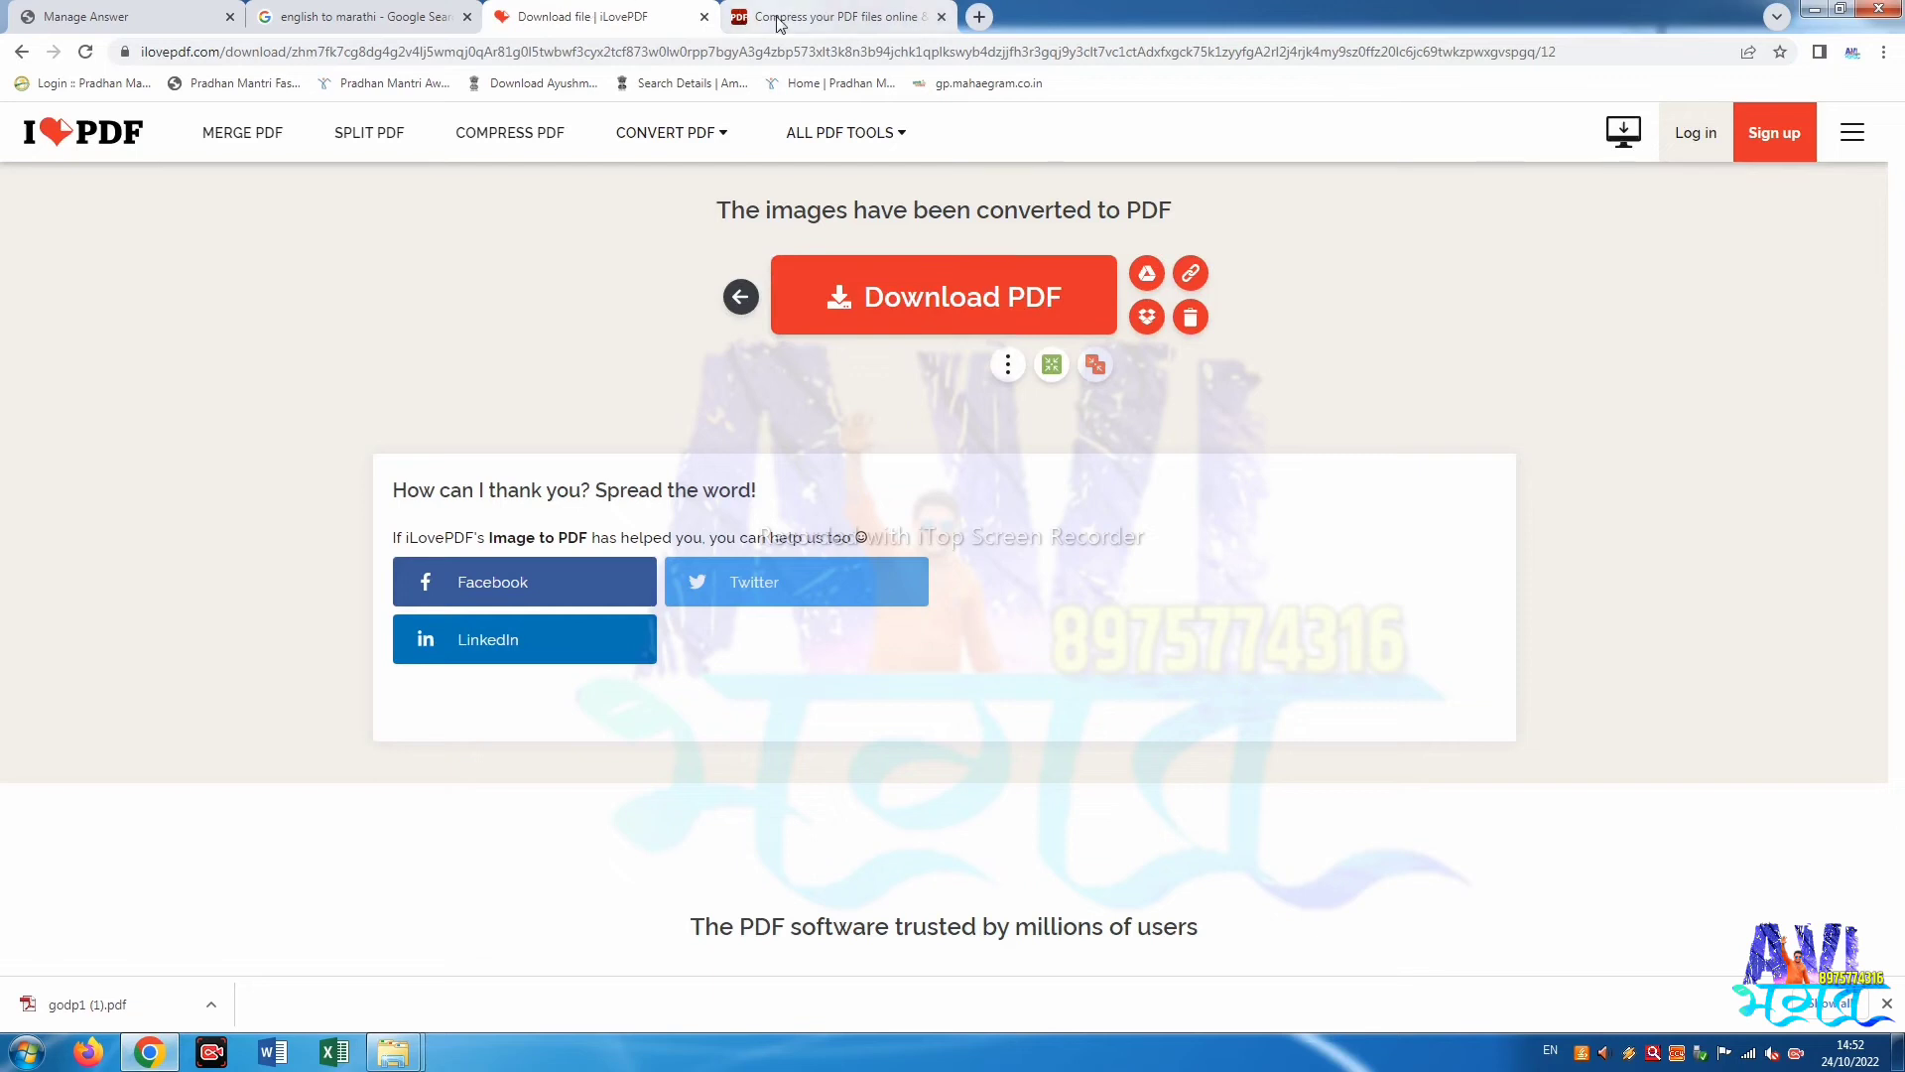
mouse_move(779, 23)
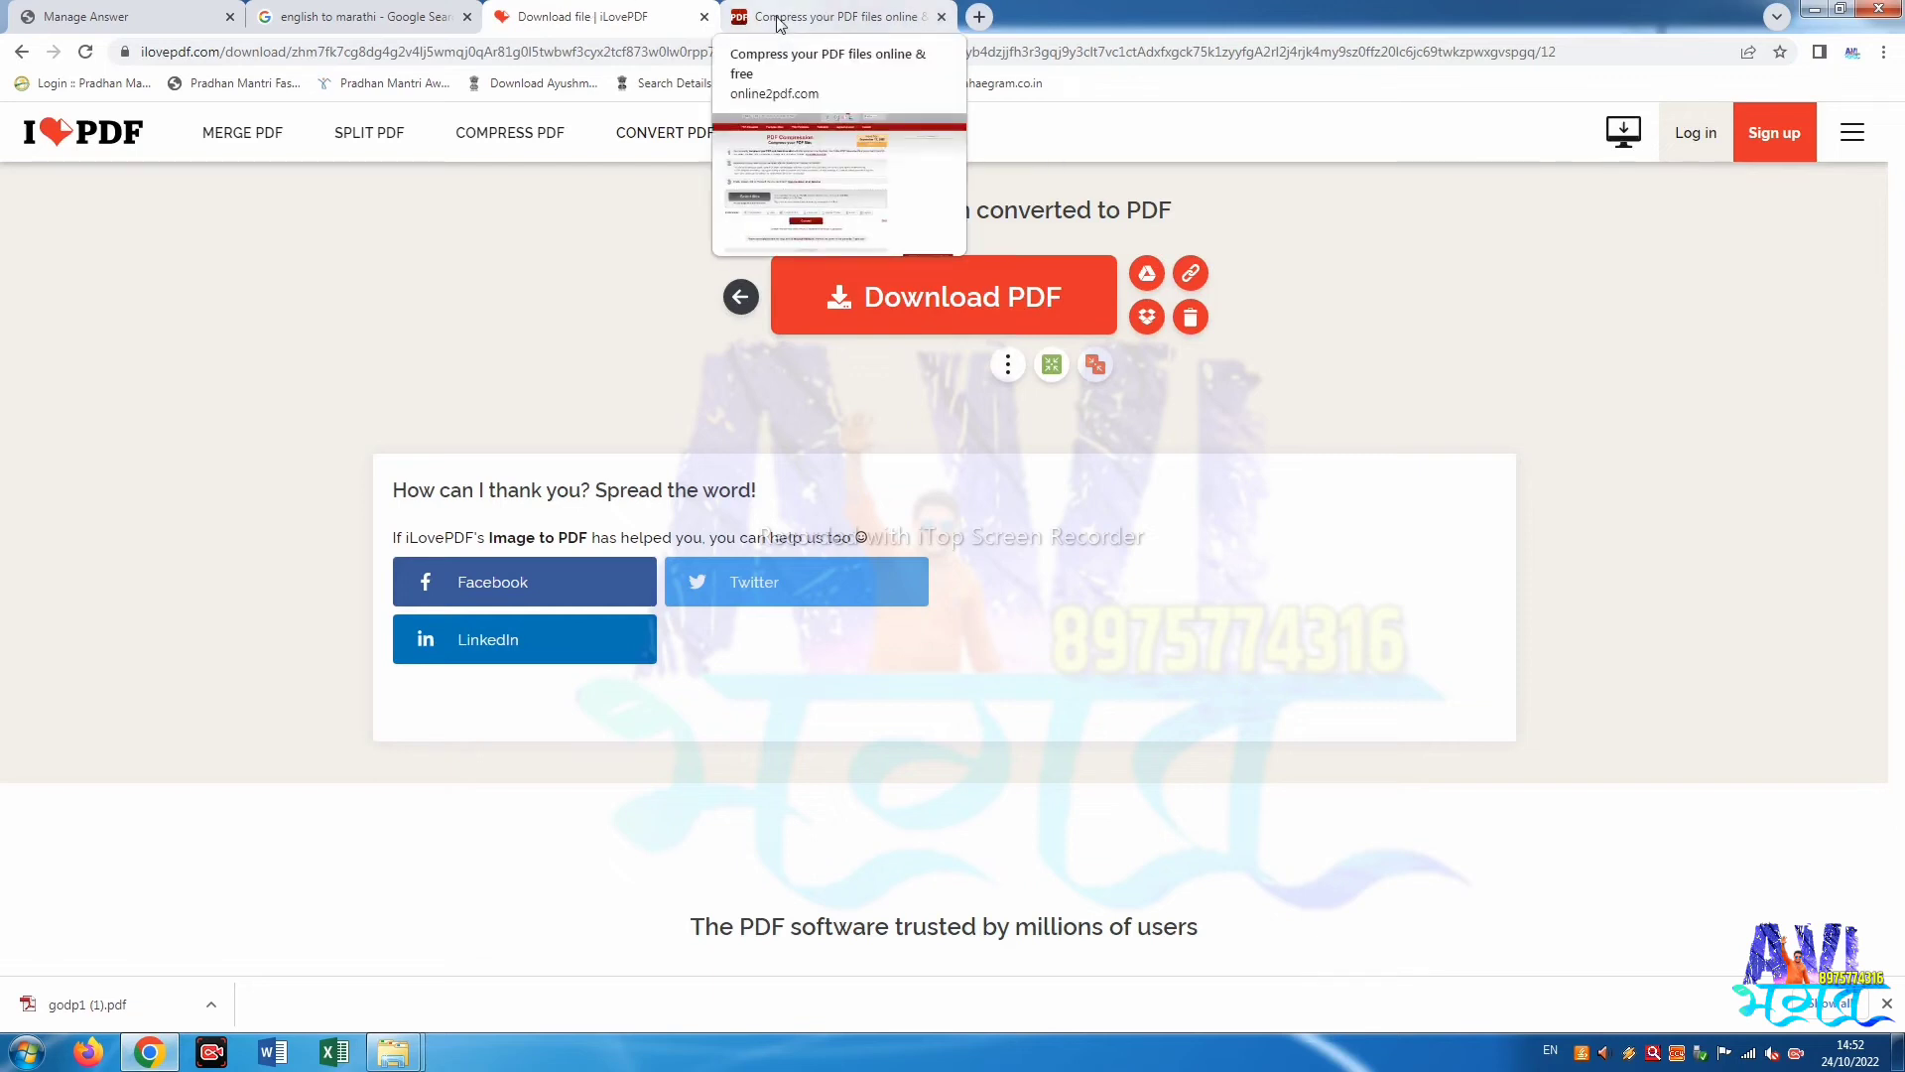
click(784, 18)
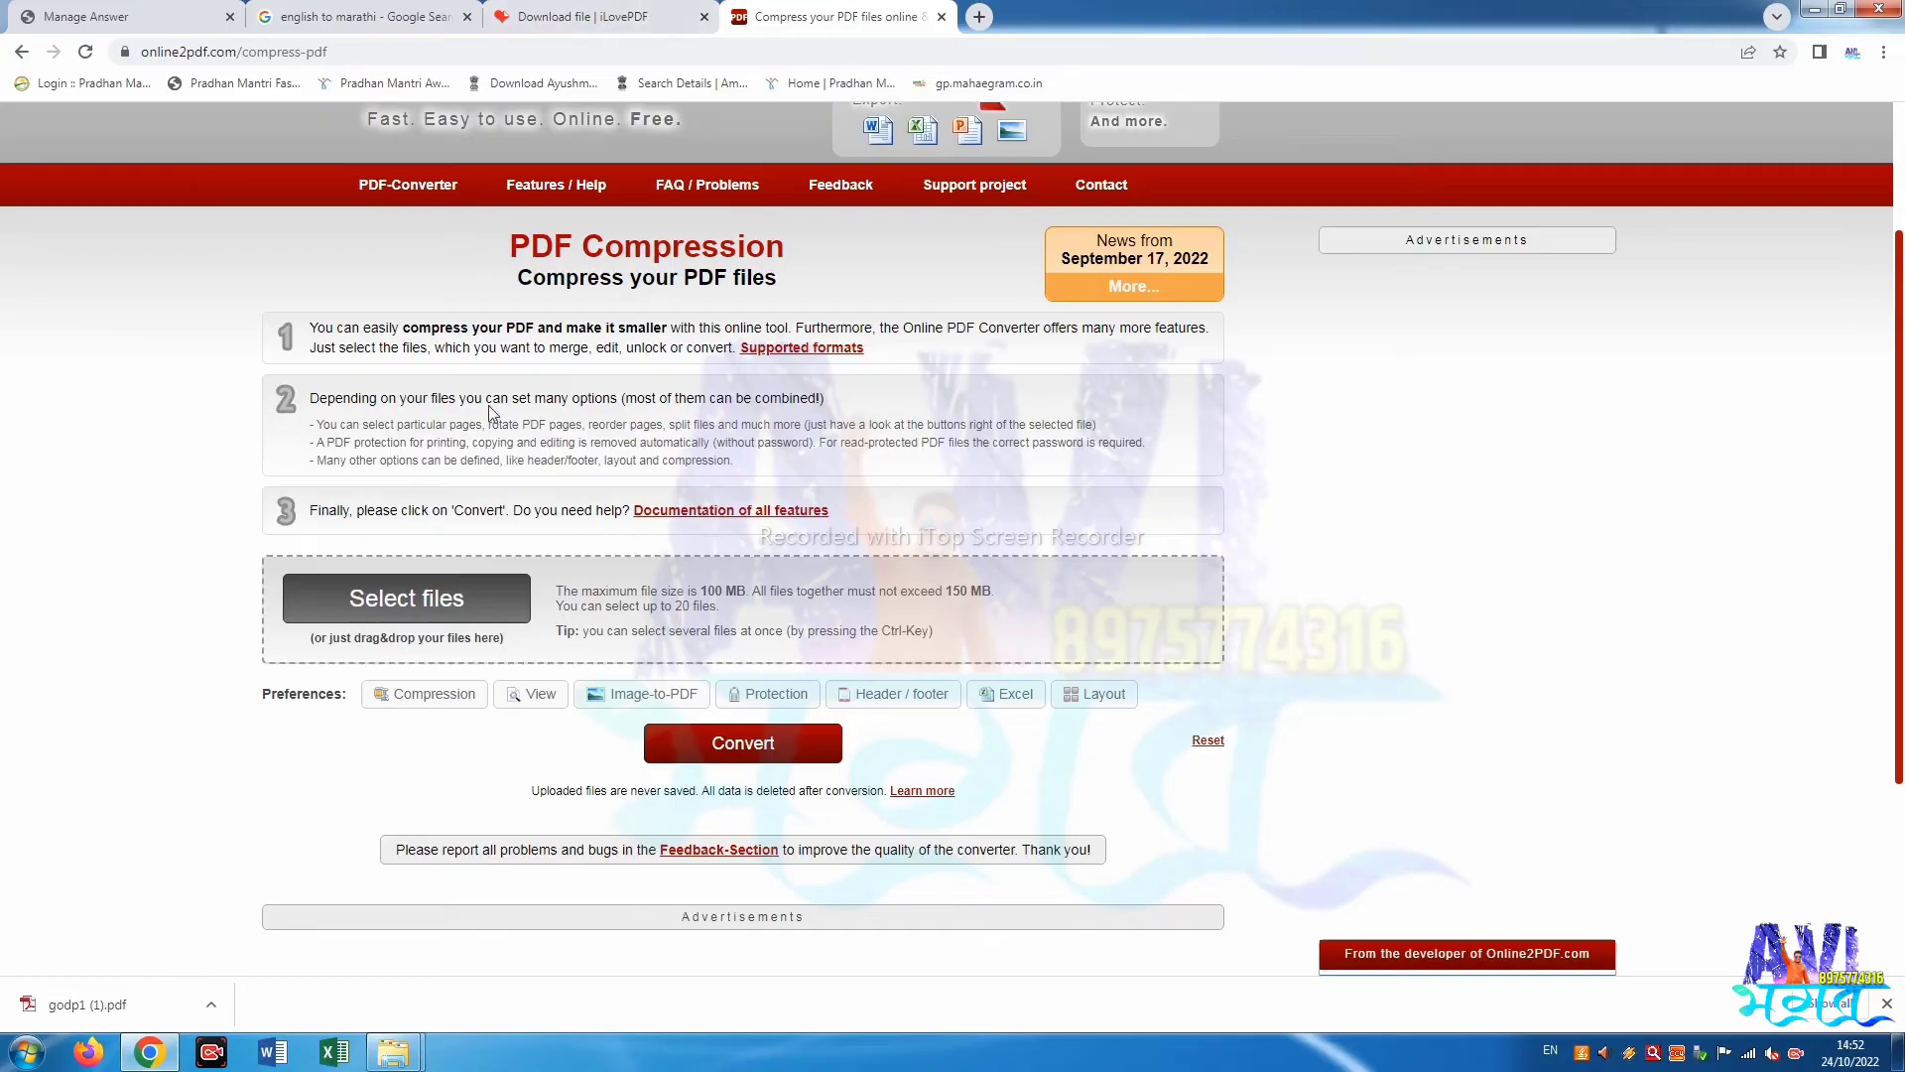
click(409, 607)
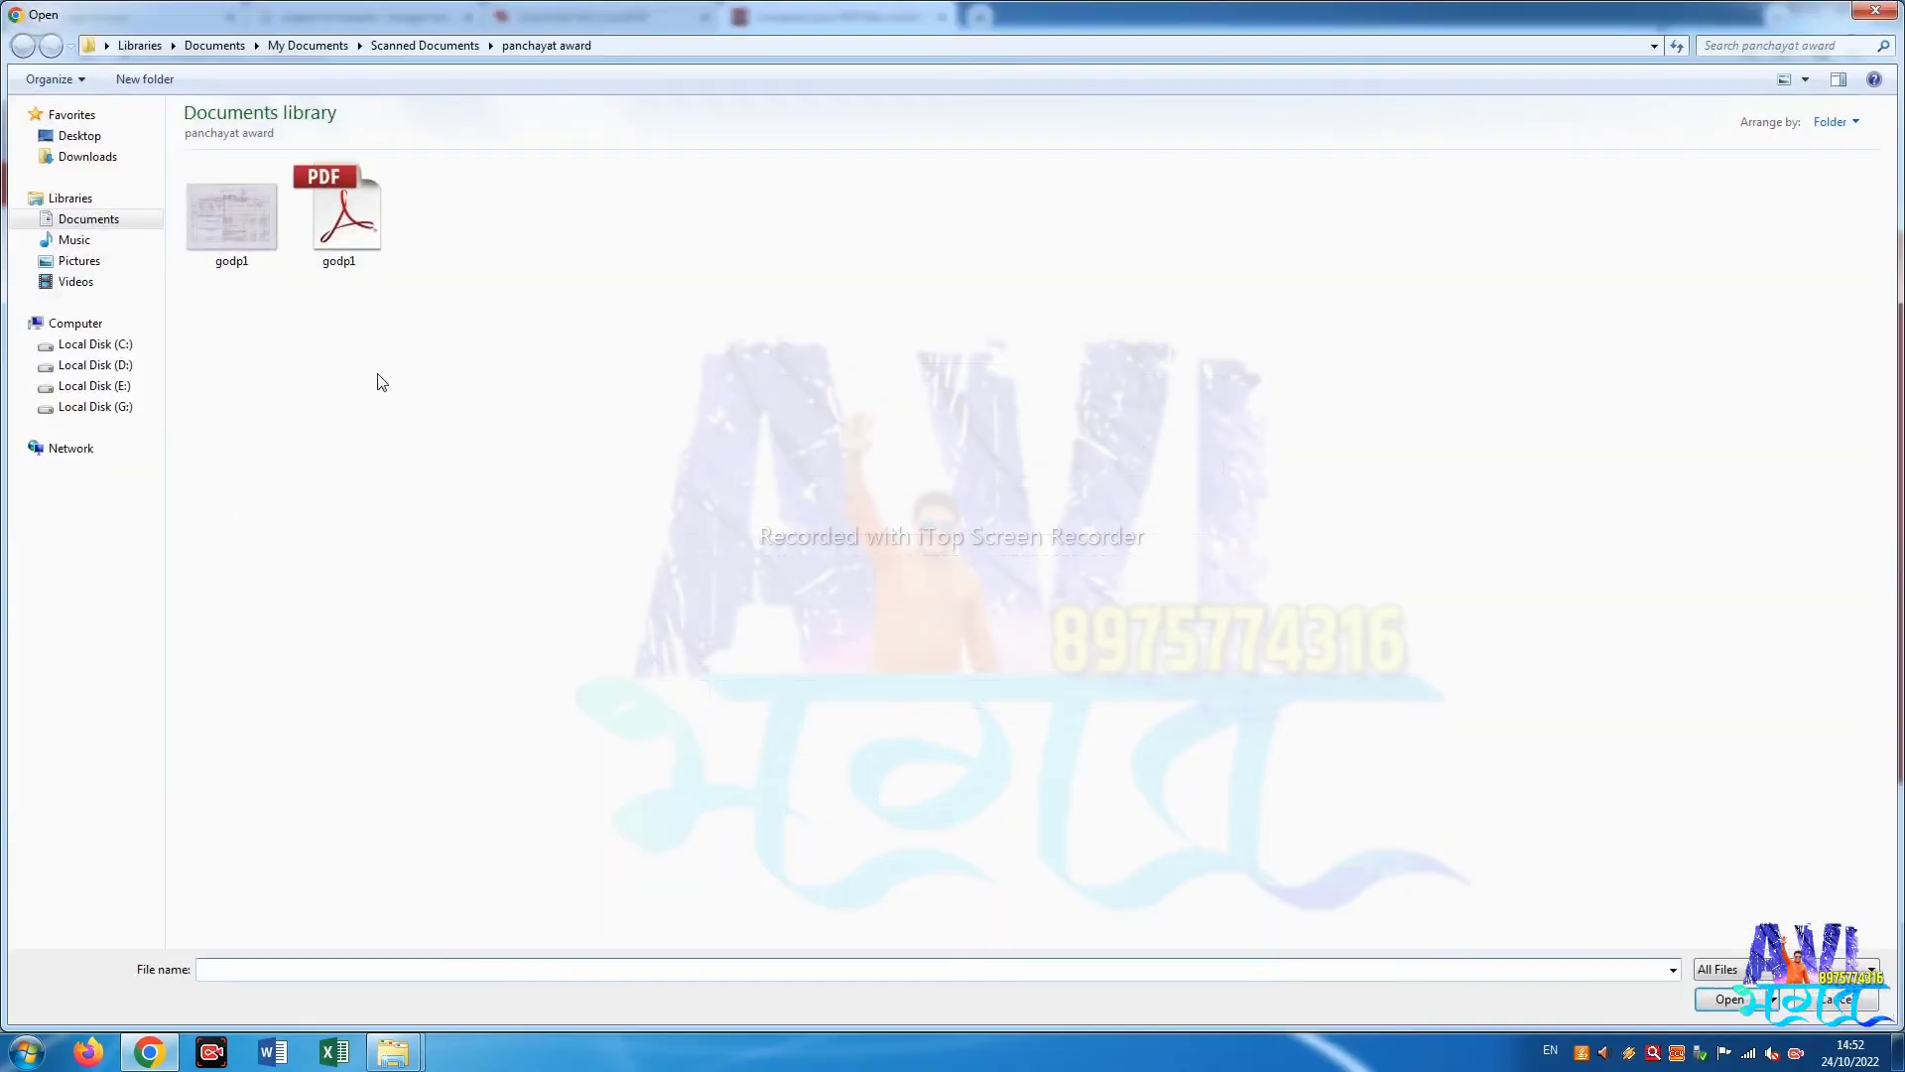
click(380, 248)
key(Return)
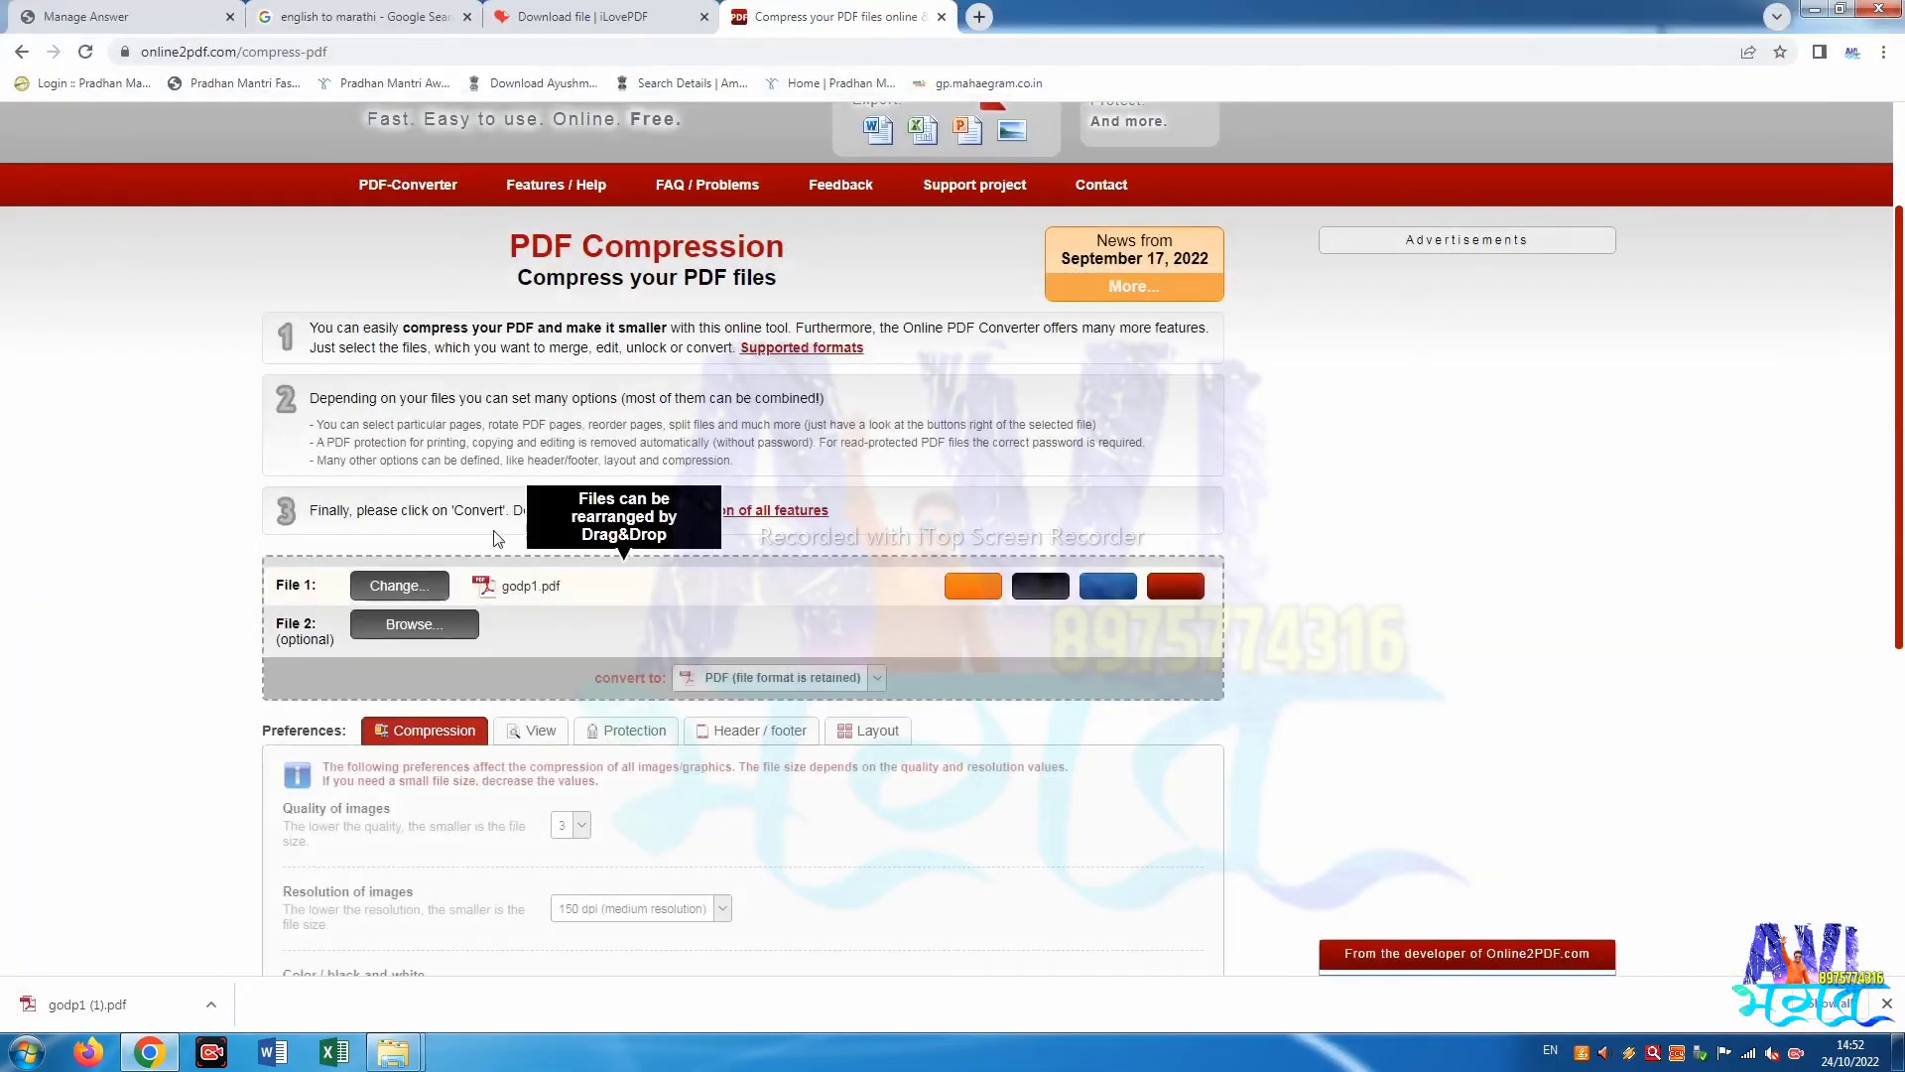
Set the image resolution for compression to 120 dpi and convert godp1.pdf.
scroll(619, 463, down, 3)
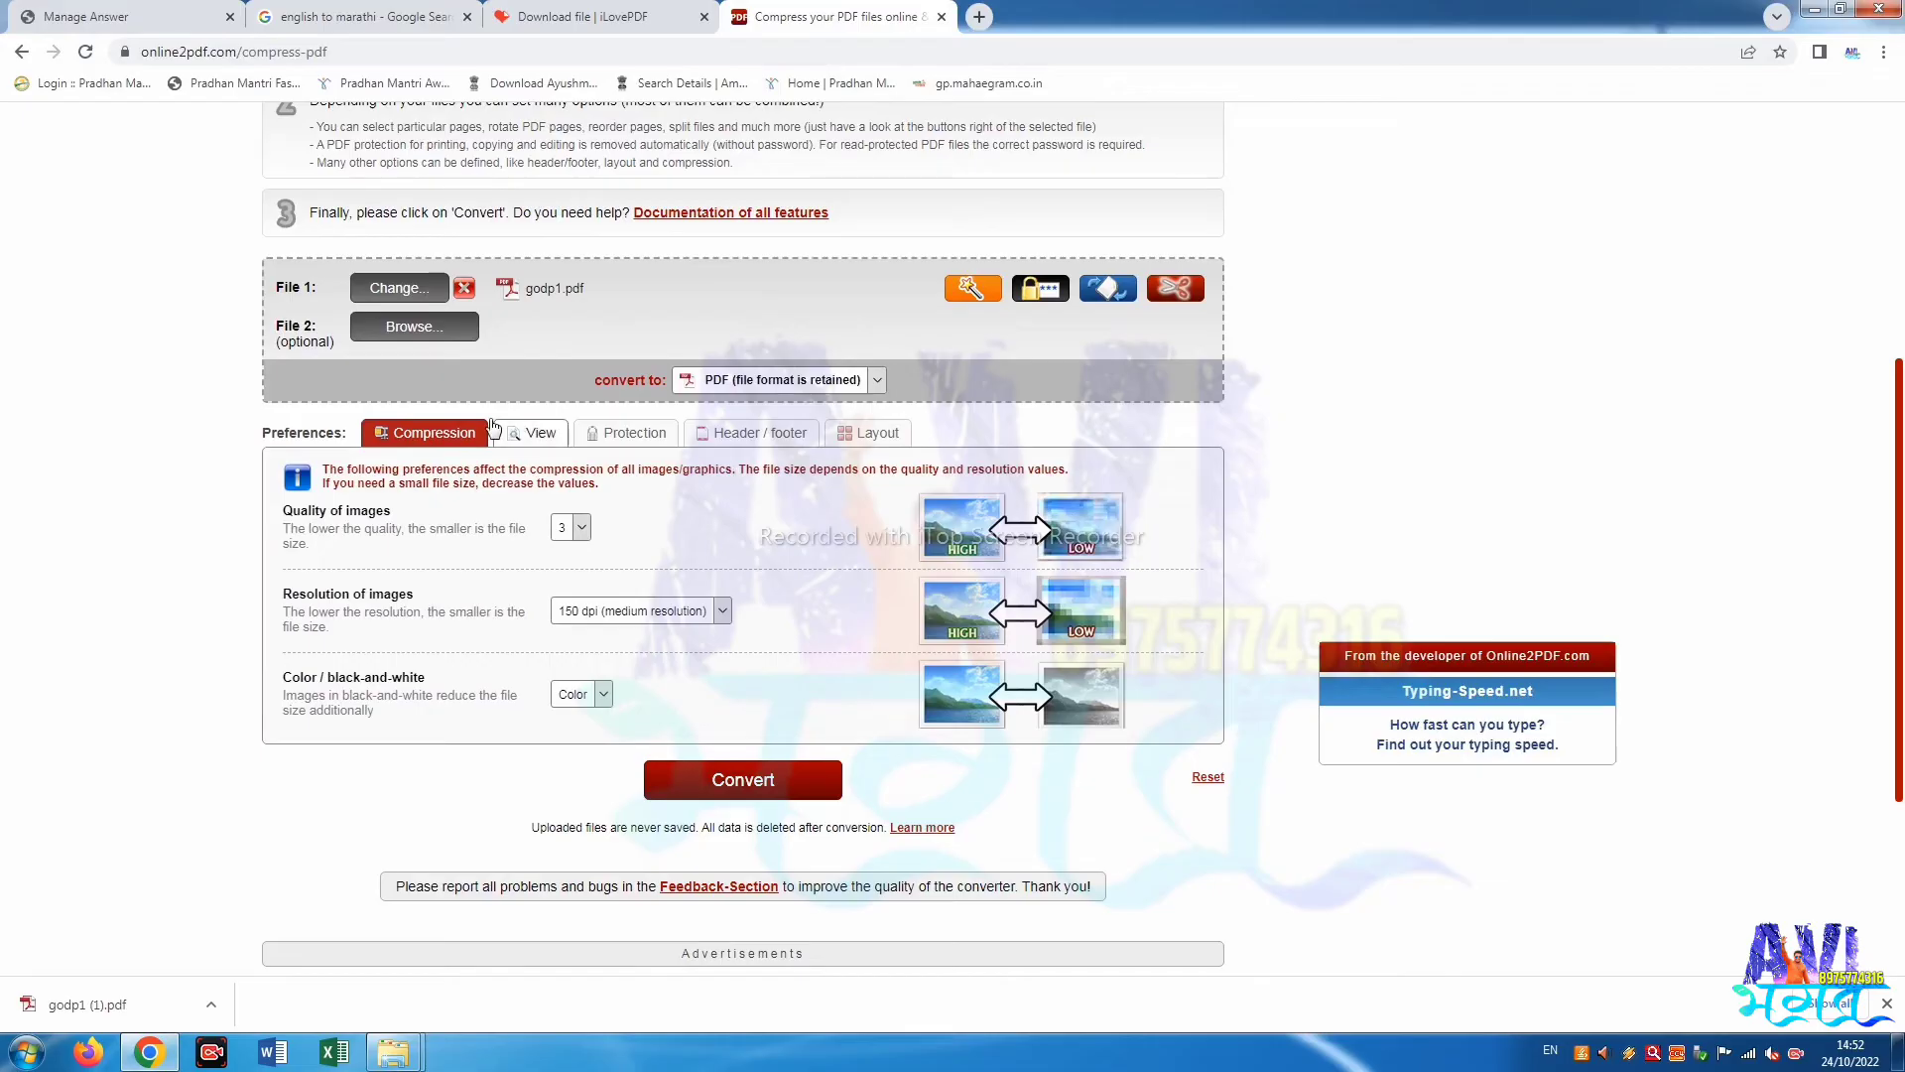
scroll(531, 443, down, 1)
click(609, 512)
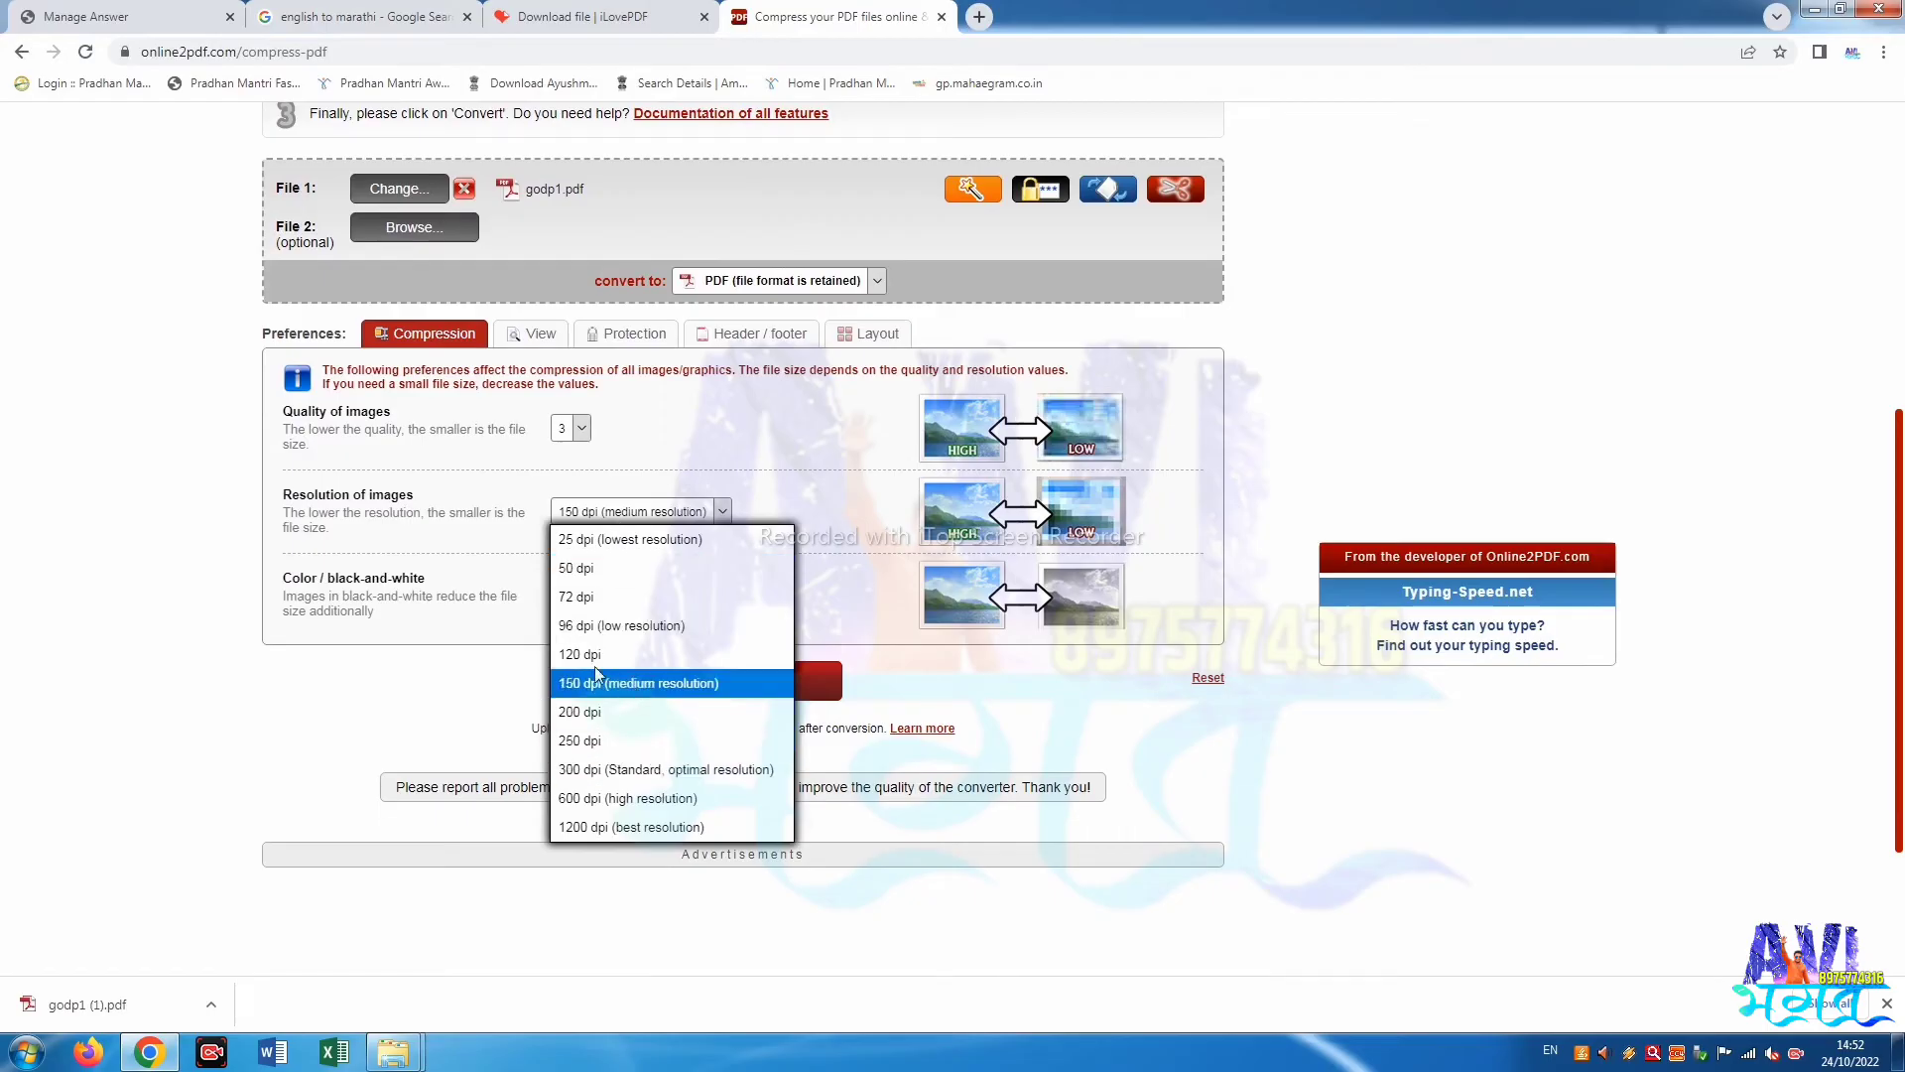
click(622, 653)
click(738, 683)
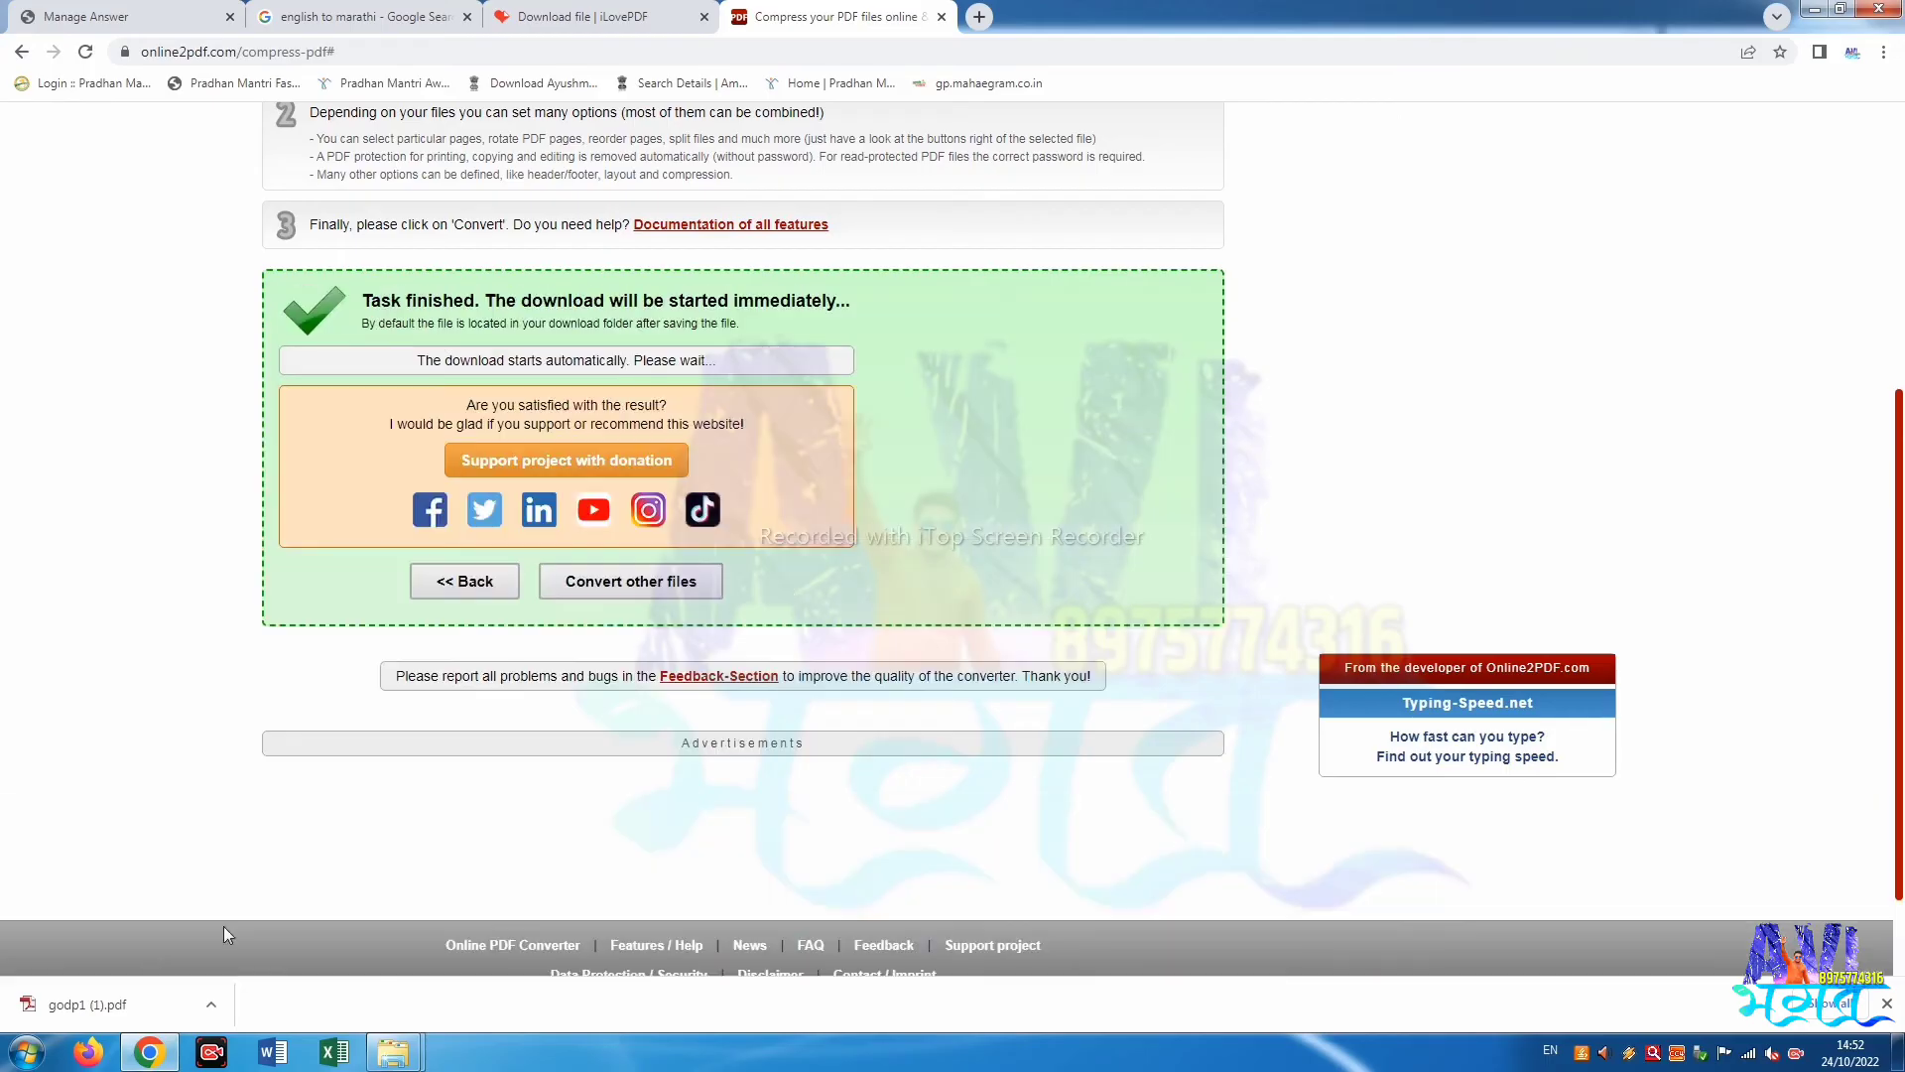
Locate the compressed PDF among the downloads and move it to the panchayat award folder.
right_click(72, 1019)
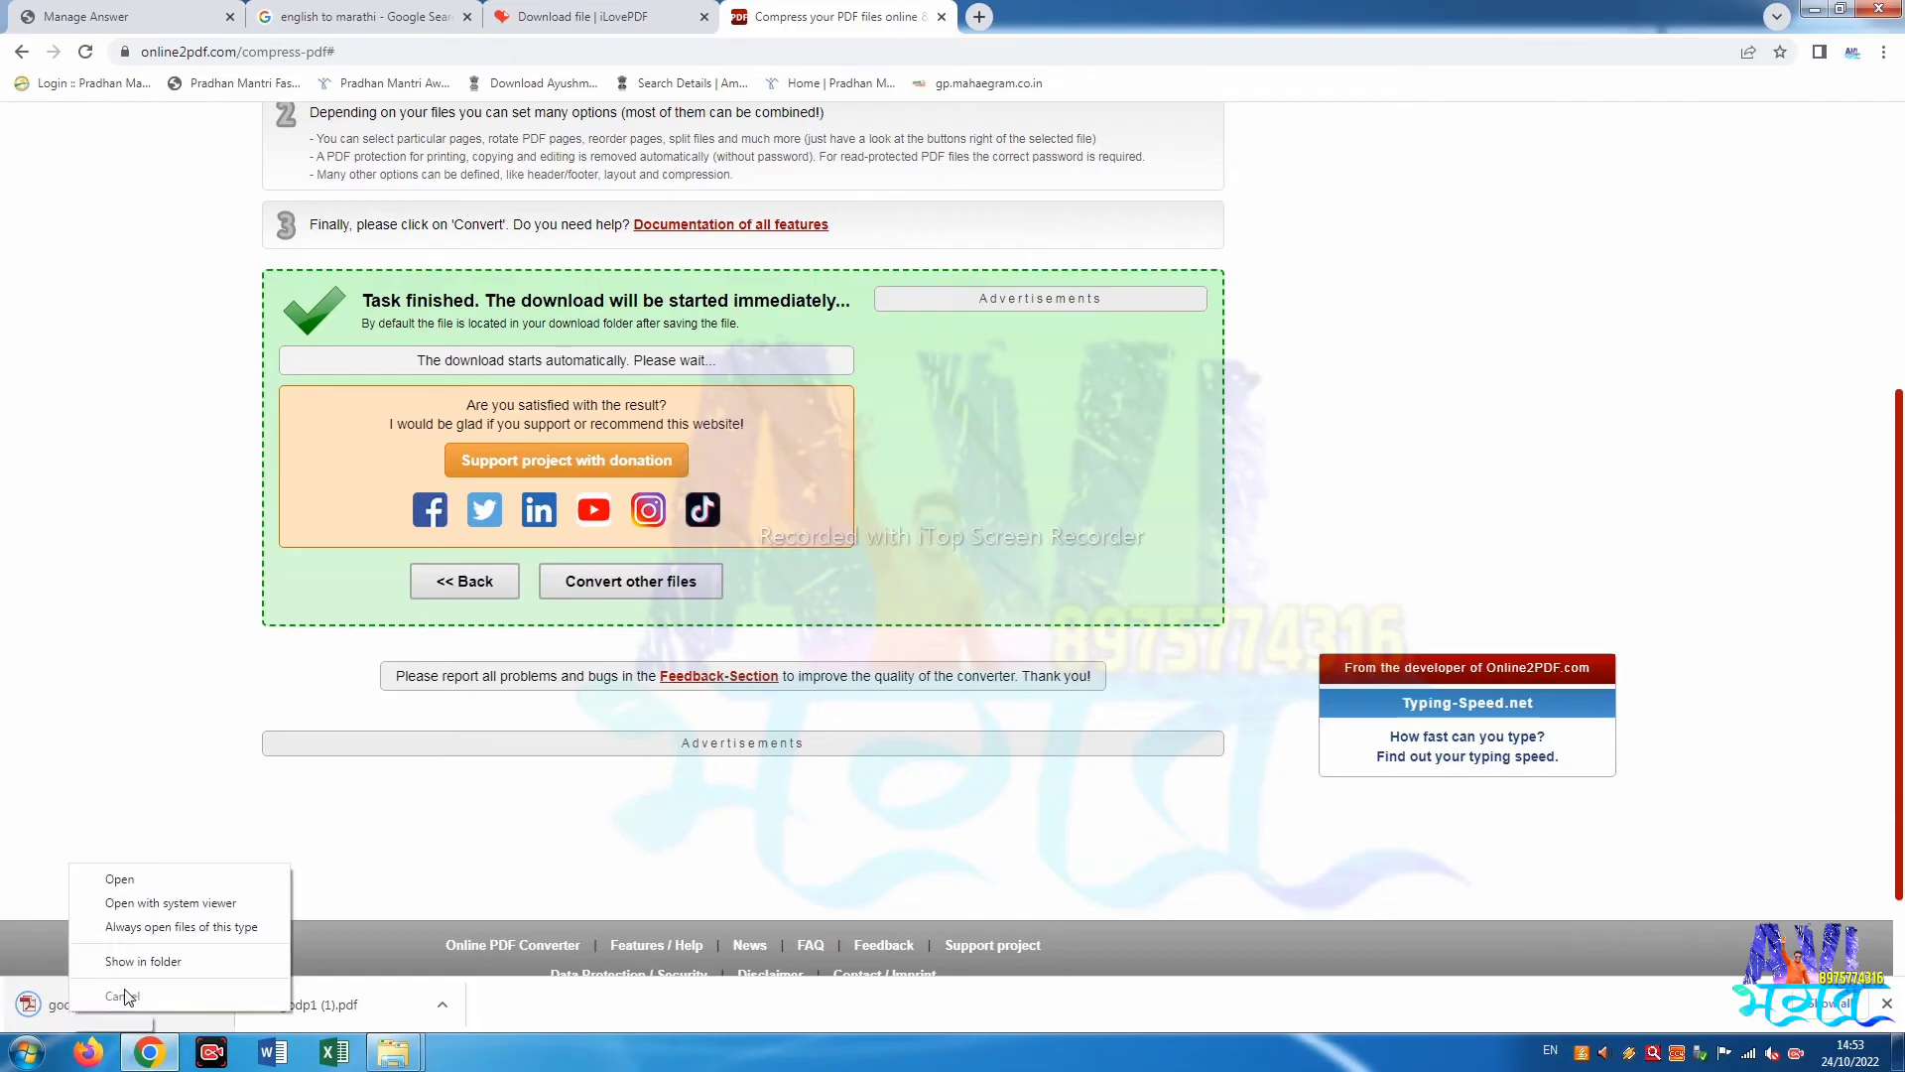
click(124, 963)
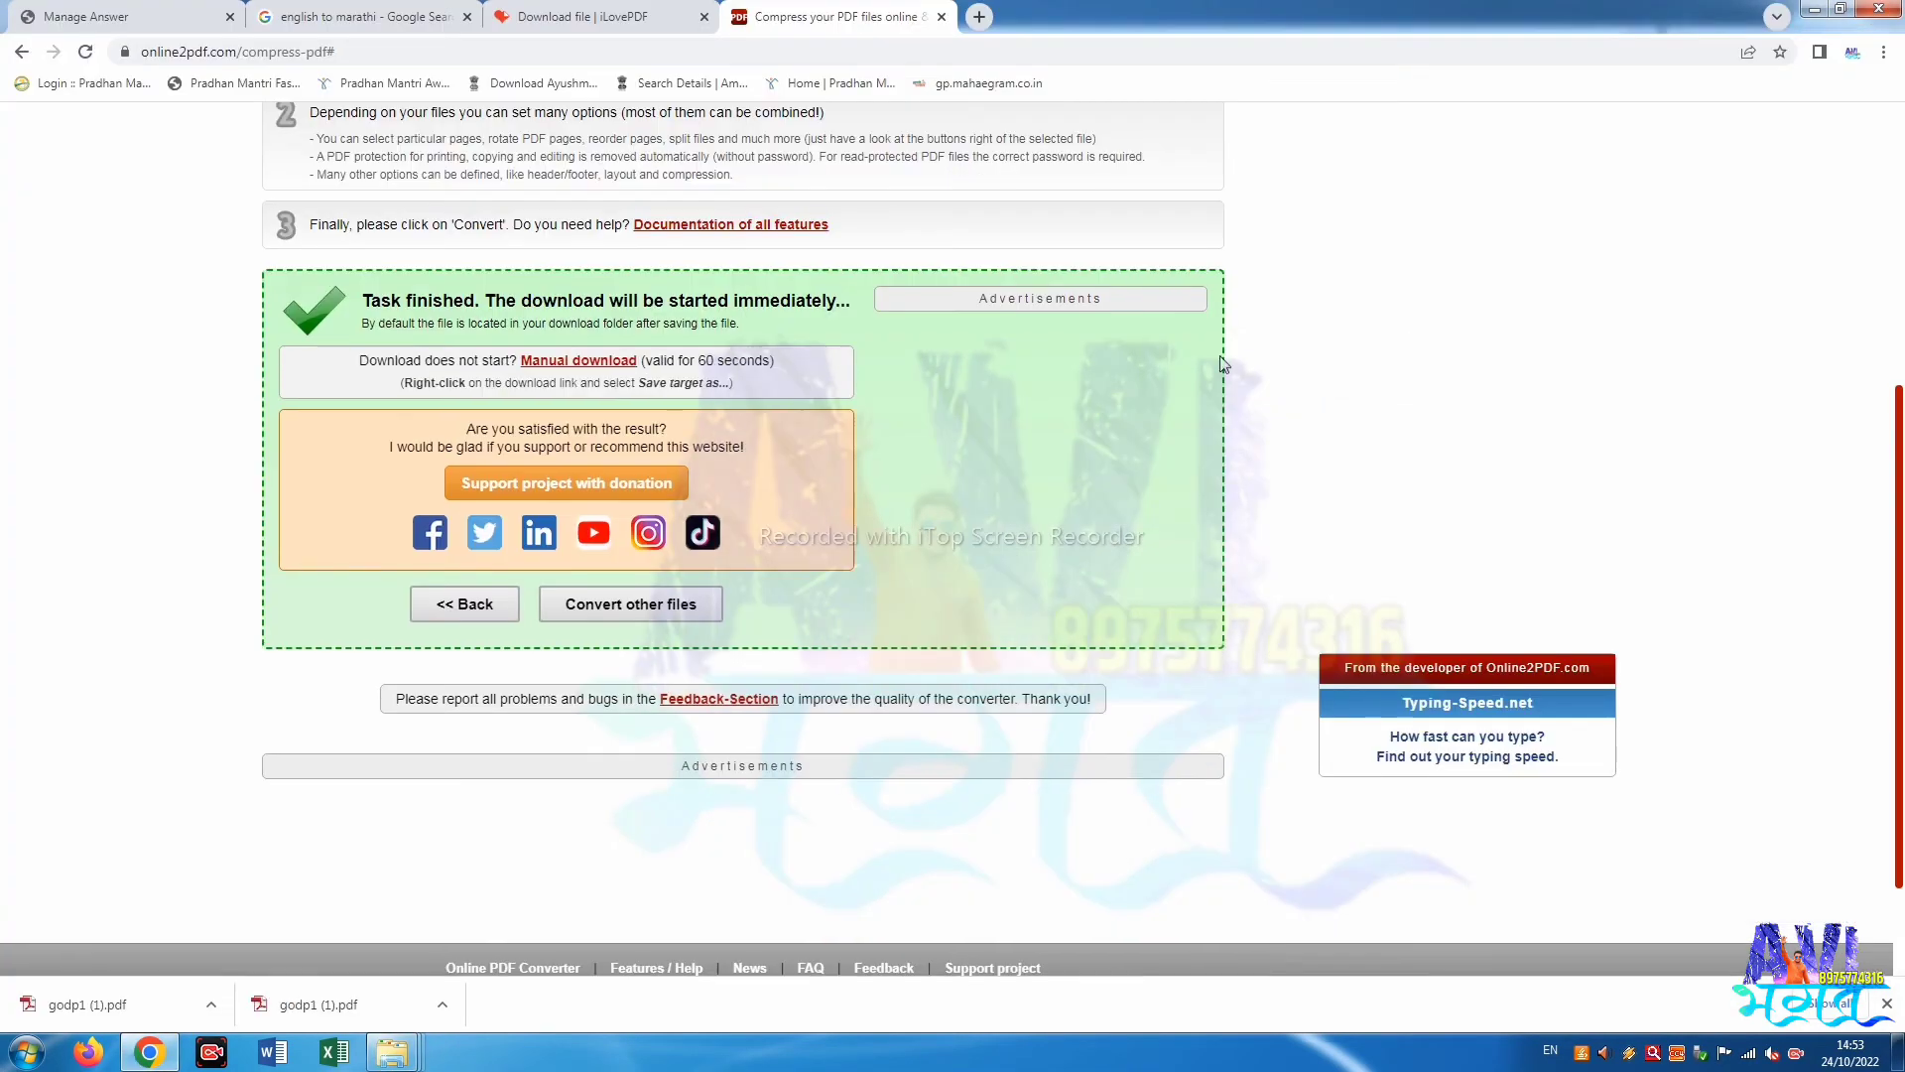
key(alt+Tab)
mouse_move(398, 1060)
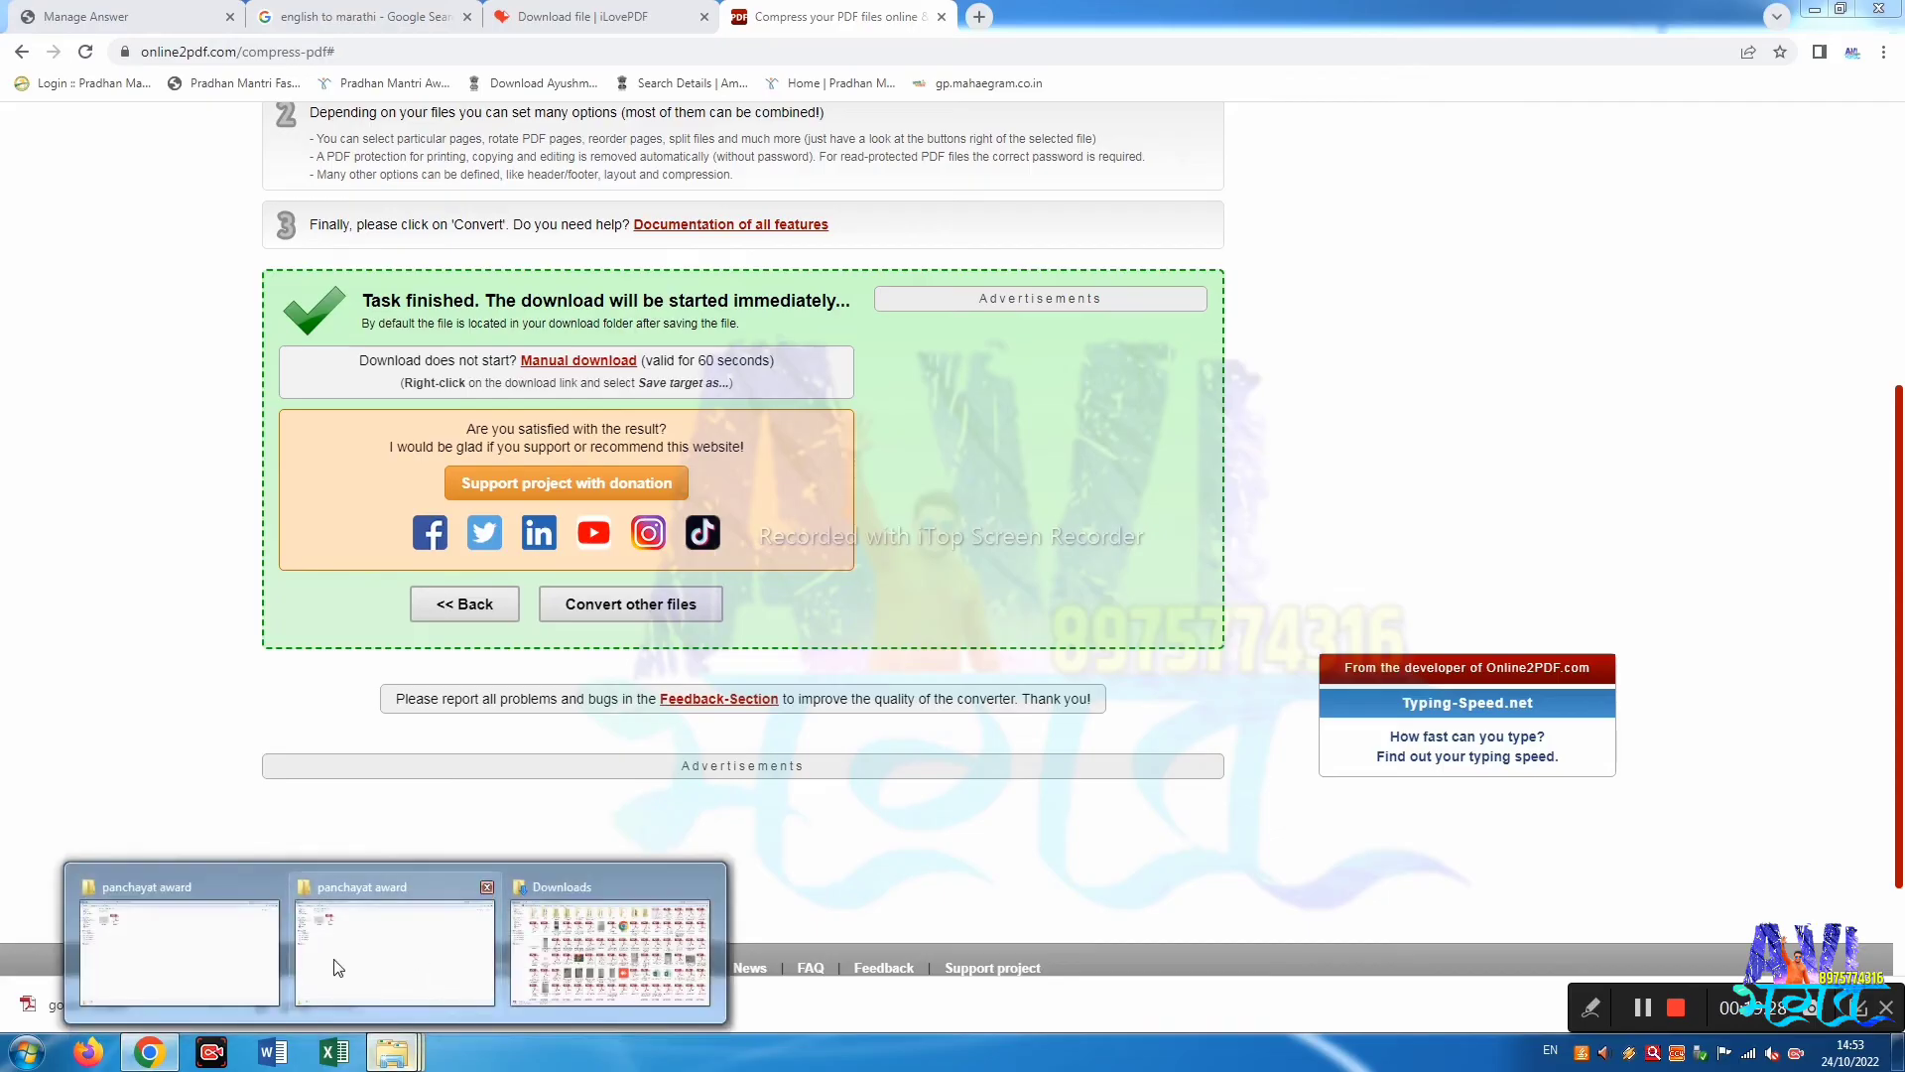
click(382, 961)
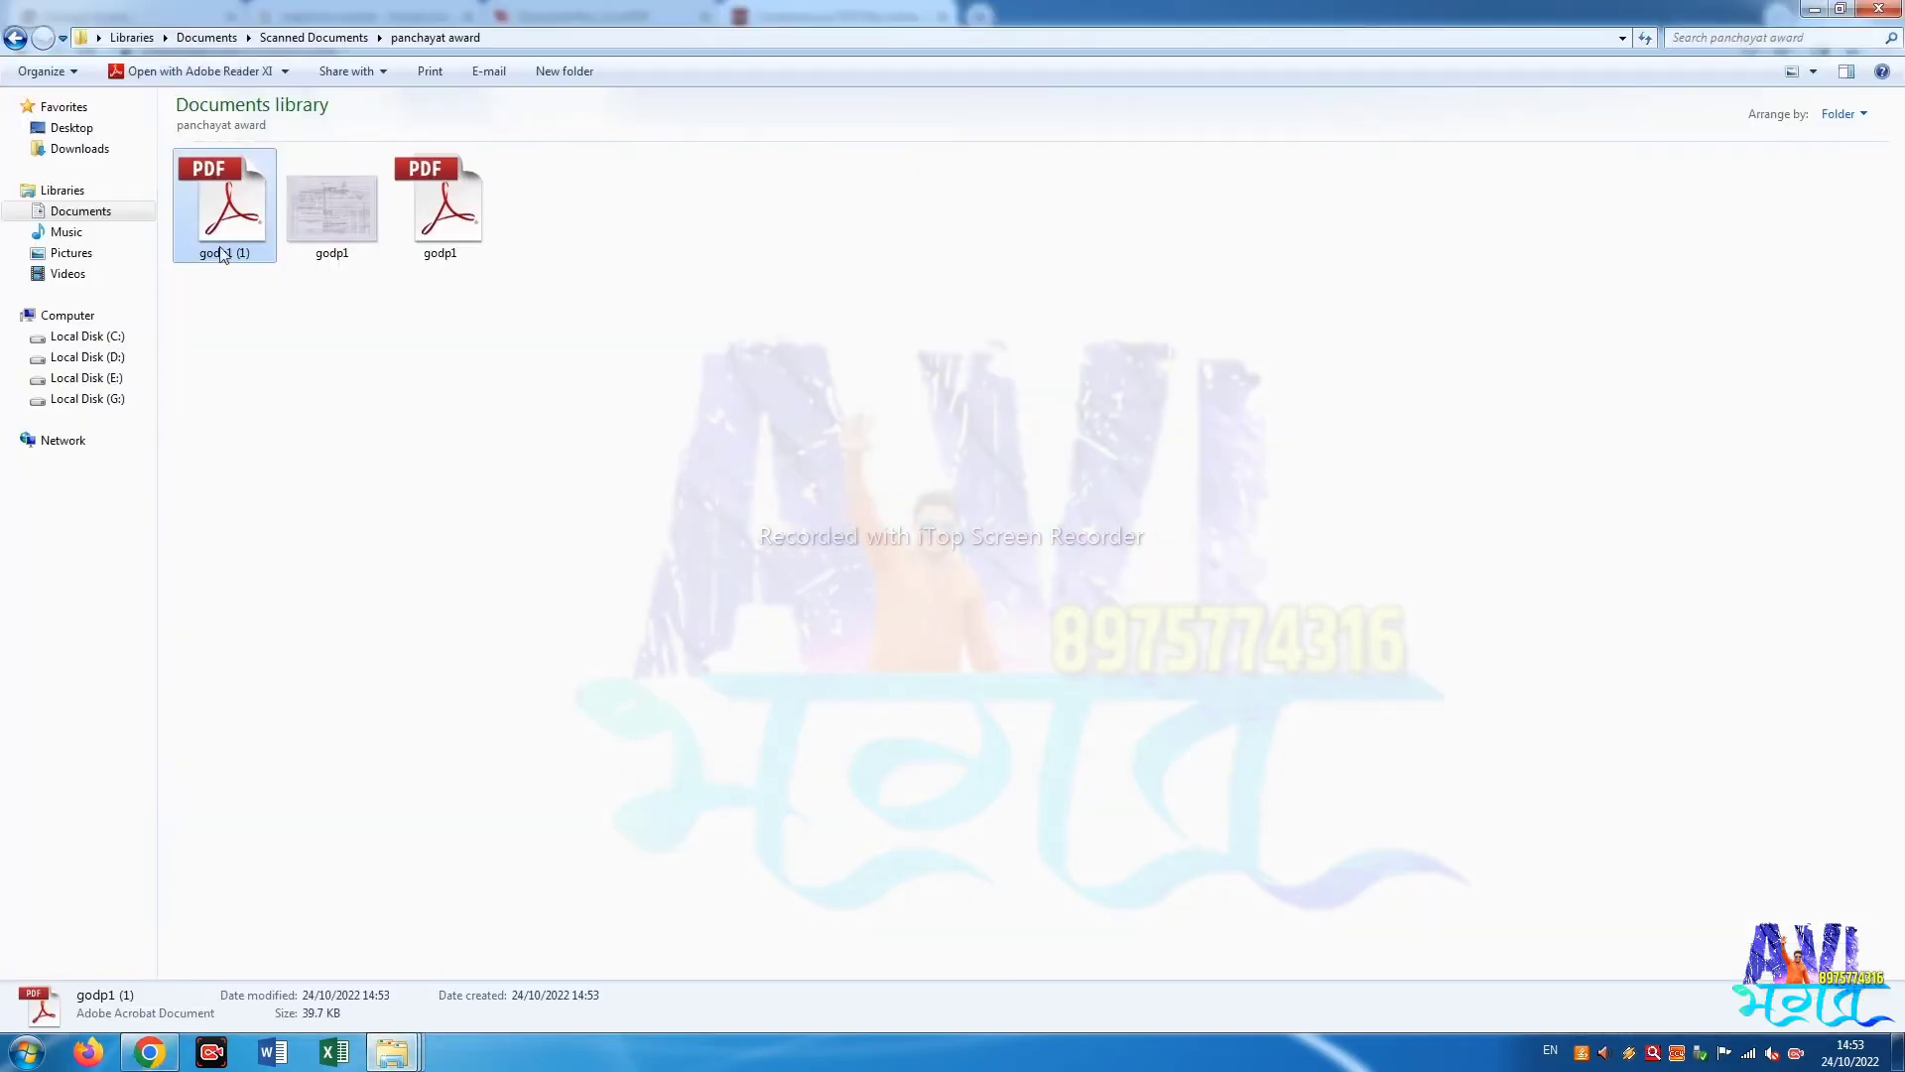
Delete the uncompressed godp1 PDF and the godp1 image from the panchayat award folder.
click(446, 233)
key(Delete)
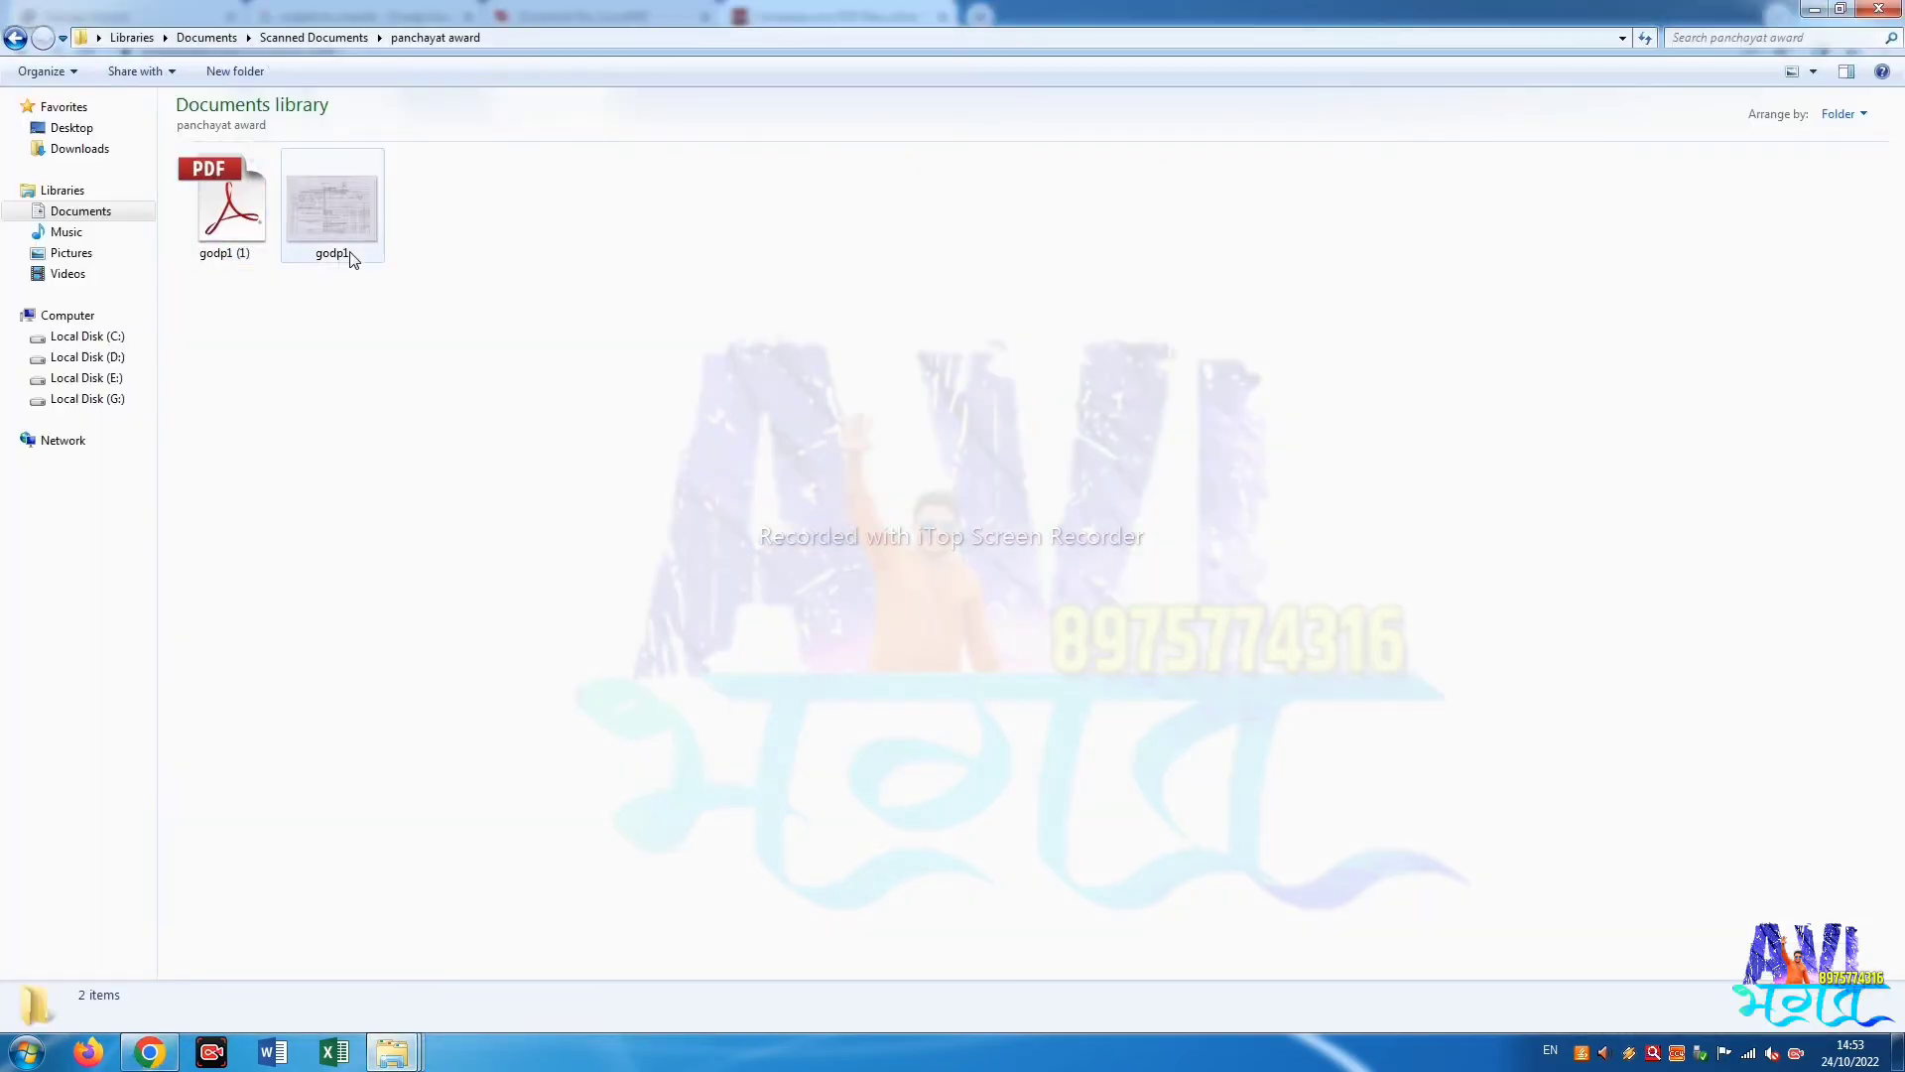
key(Delete)
key(Return)
Rename the compressed PDF as godp1.
right_click(188, 244)
click(322, 638)
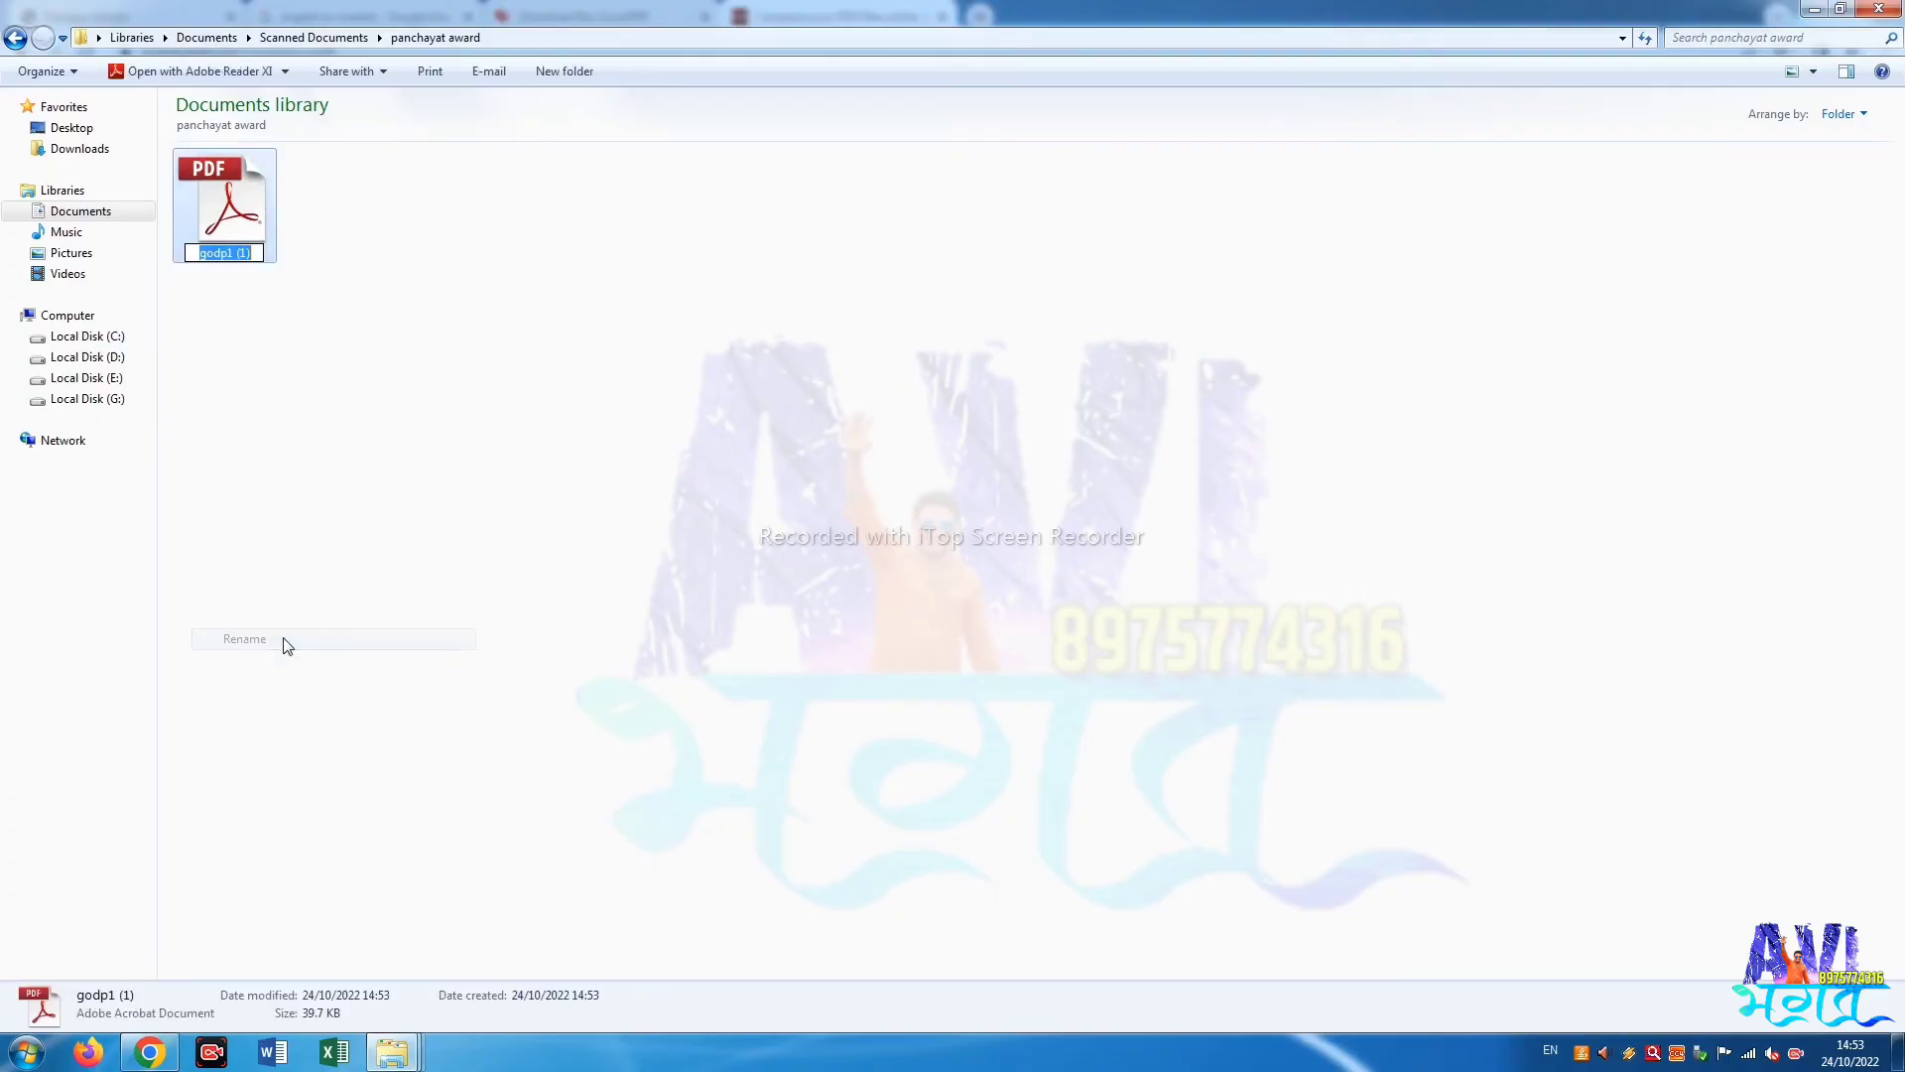
text(godp1)
key(Return)
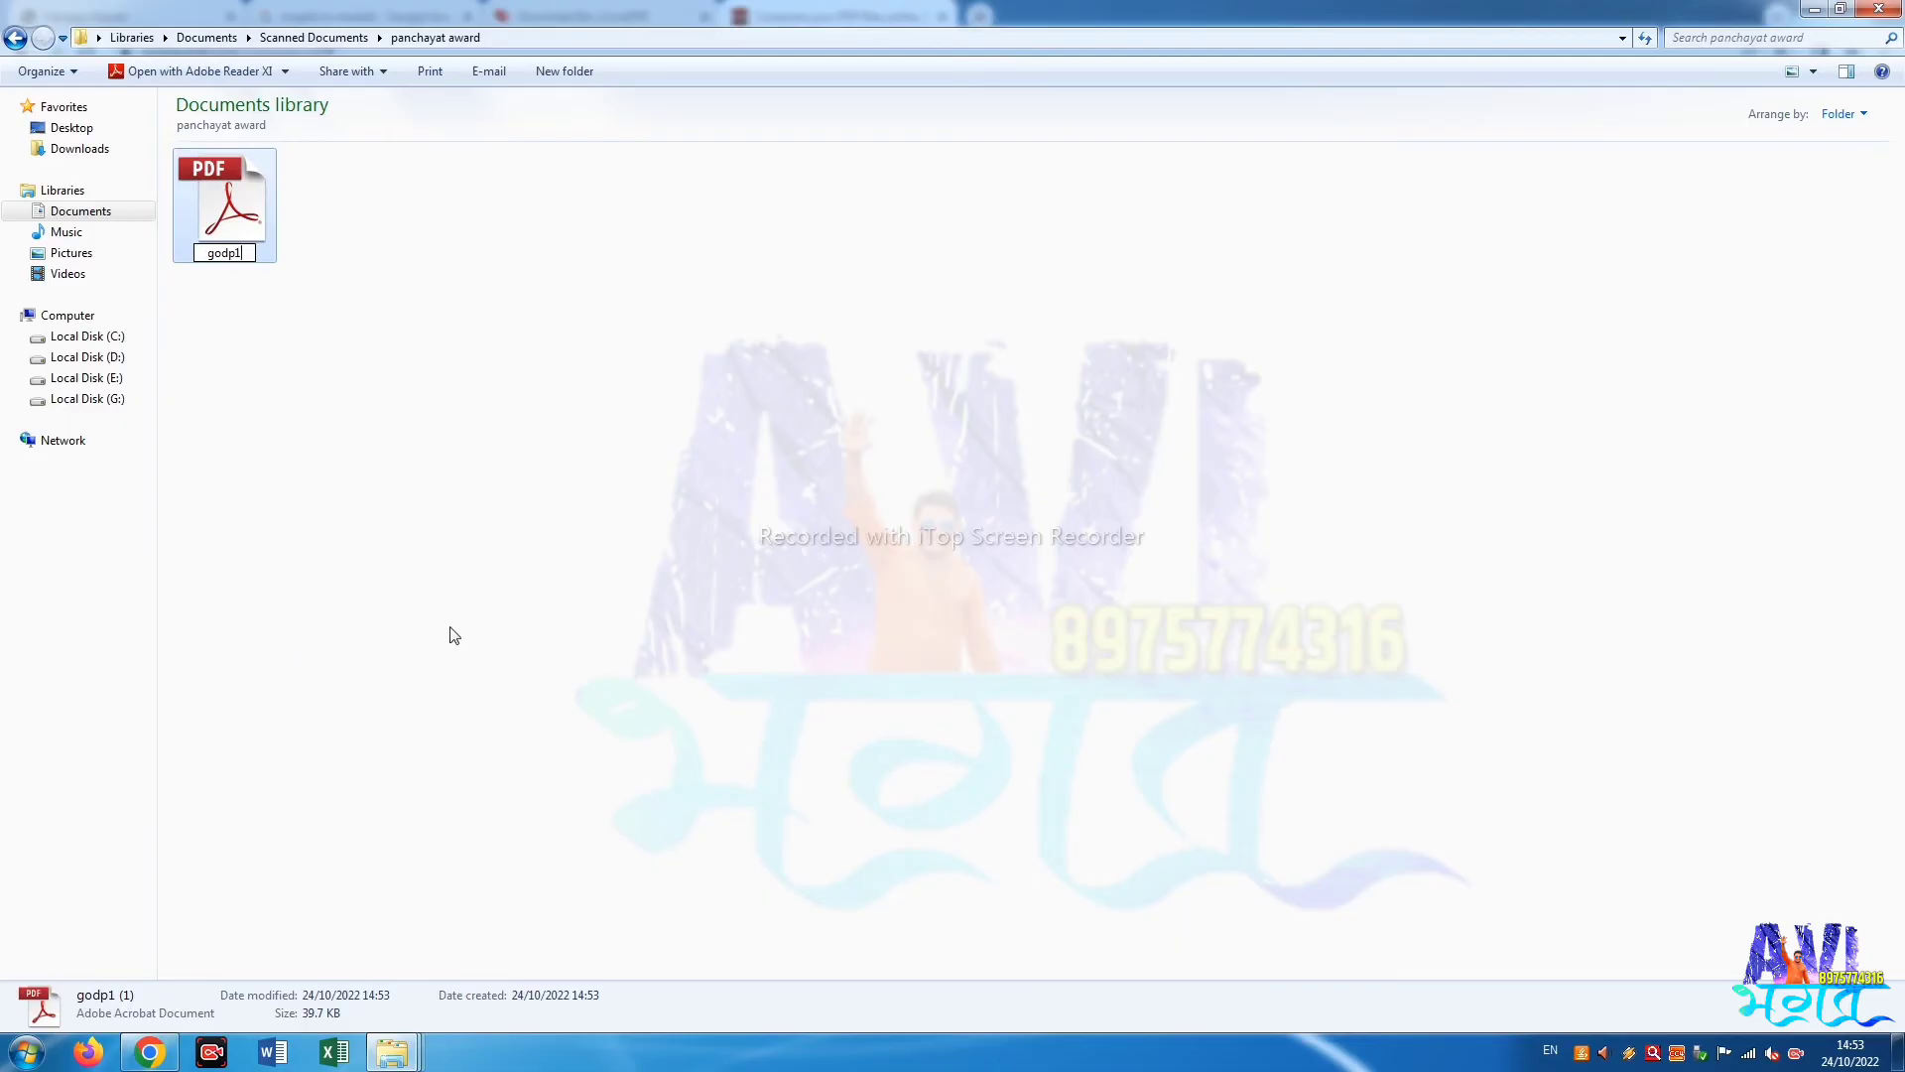
click(991, 711)
Switch to Chrome, return to the Manage Answer page and open the attachment upload for the SSP theme.
key(alt+Tab)
key(alt+Tab)
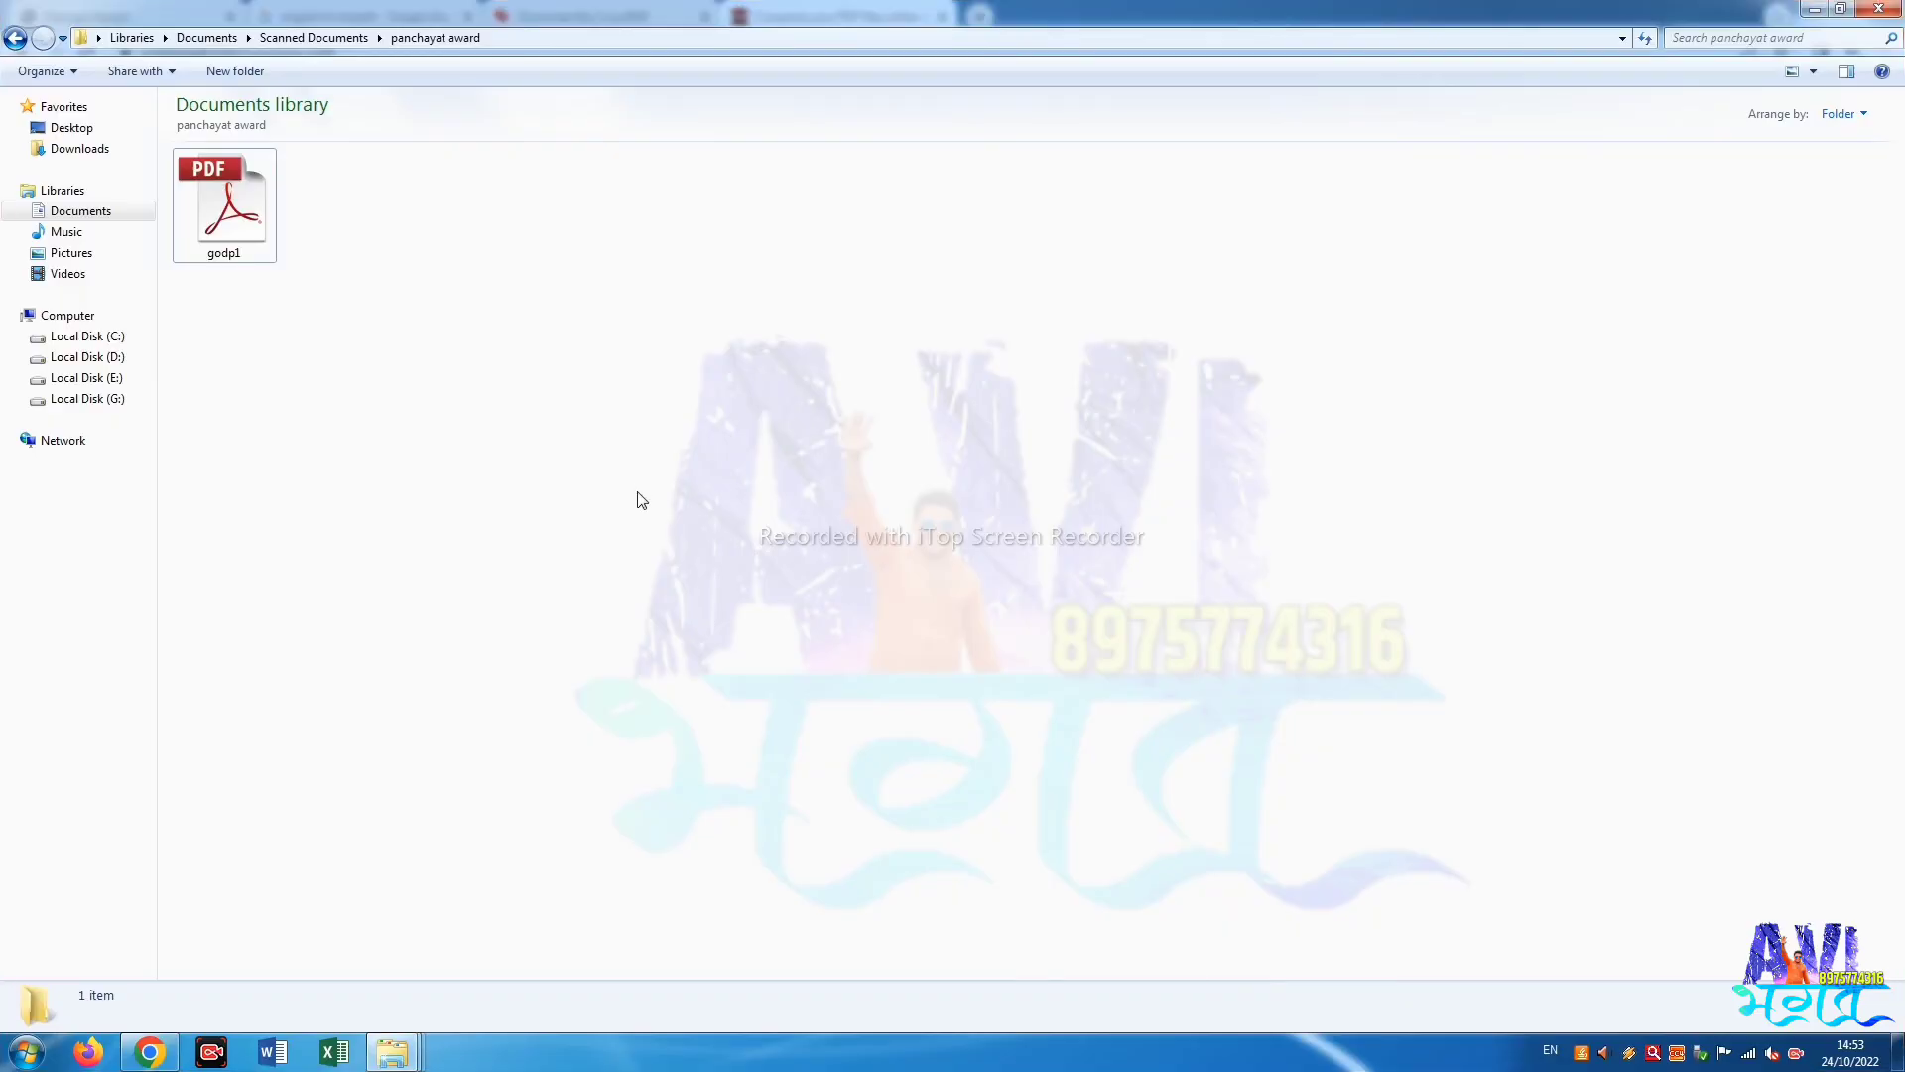
key(alt+Tab)
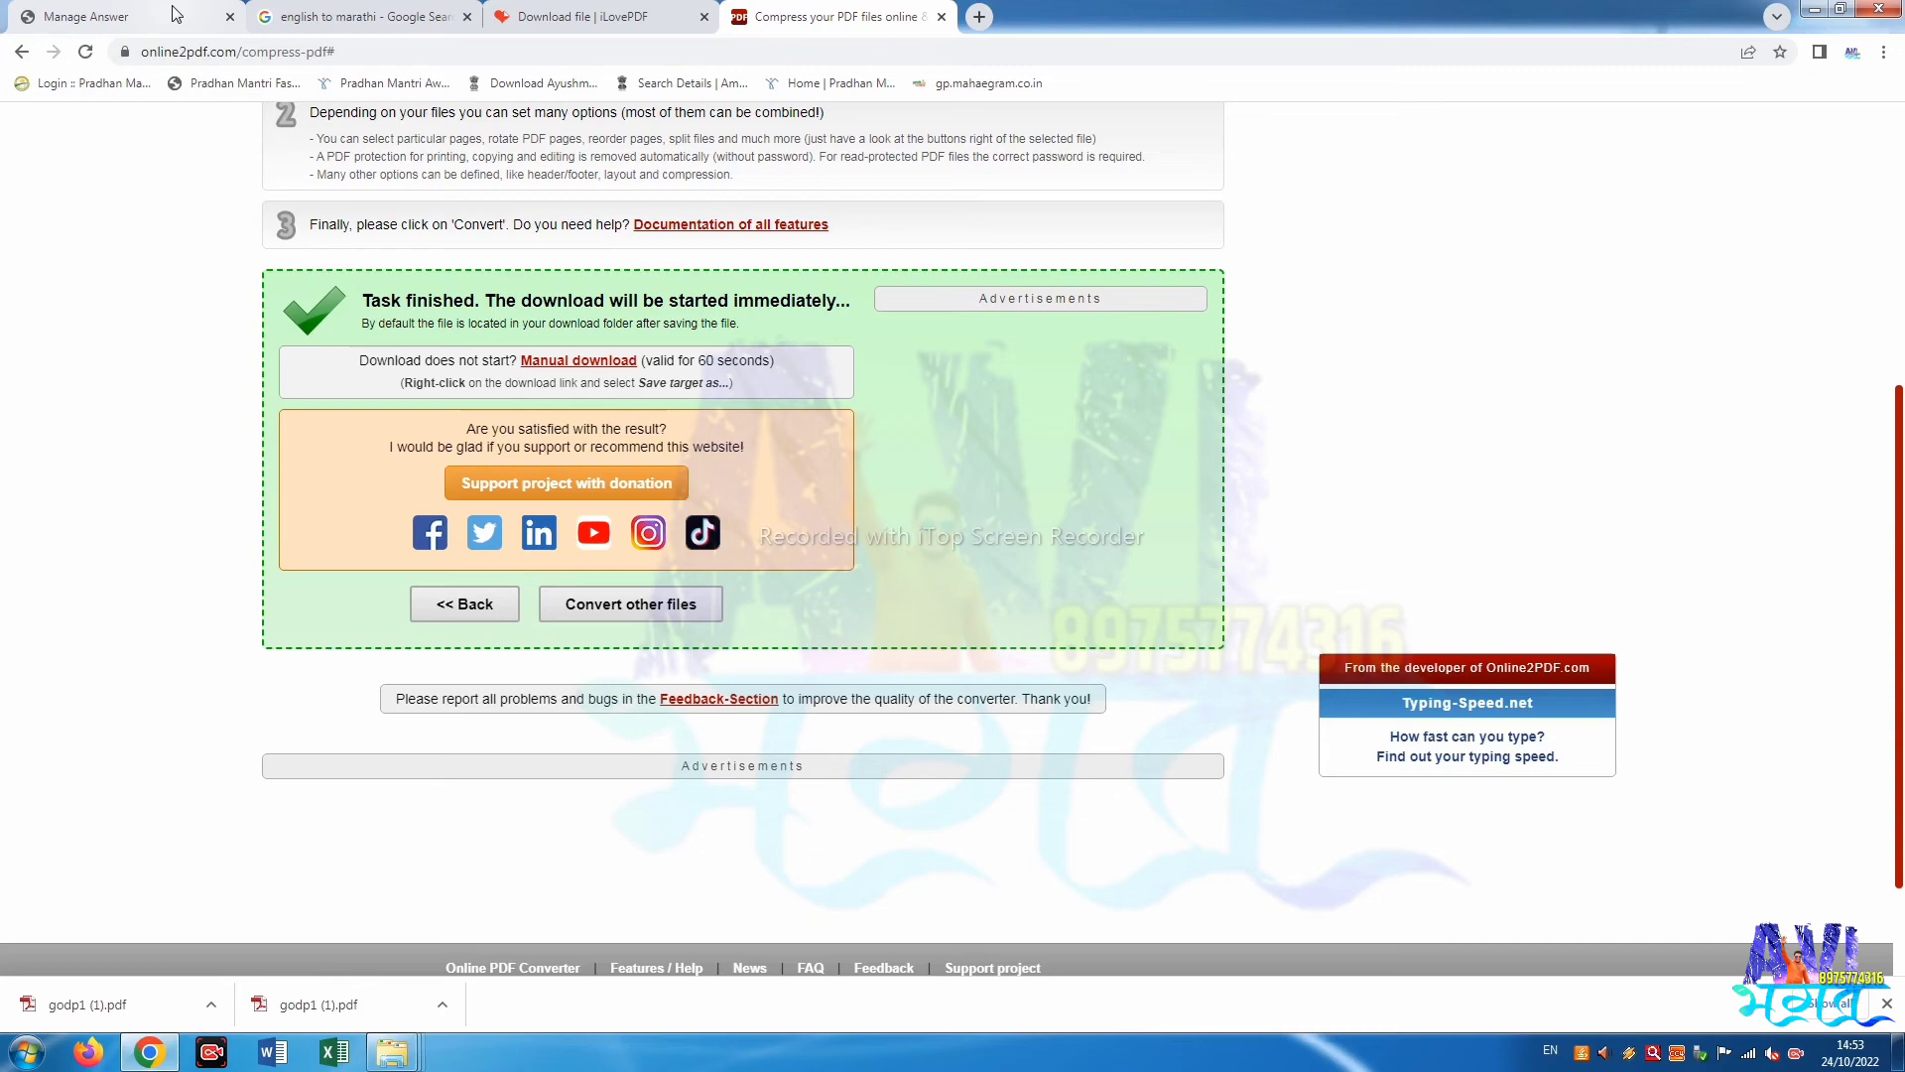
click(119, 14)
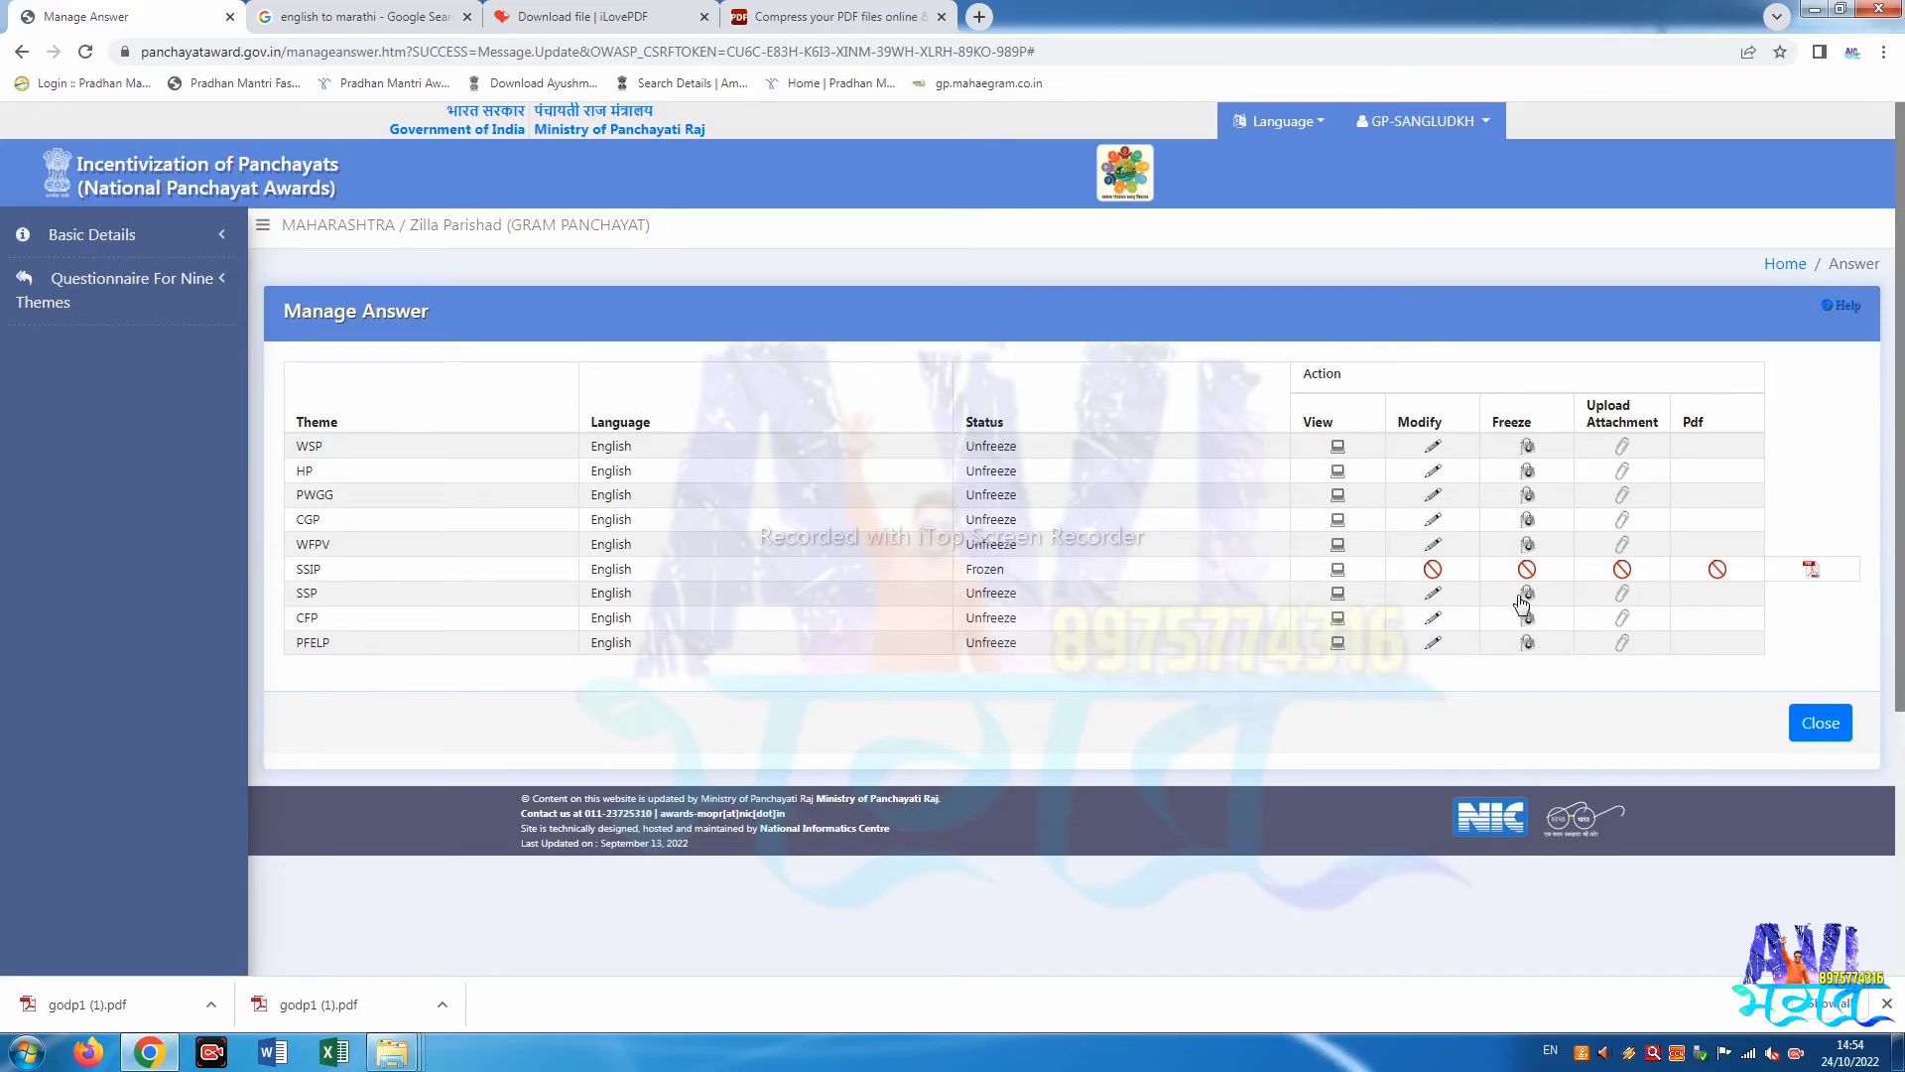
click(1624, 596)
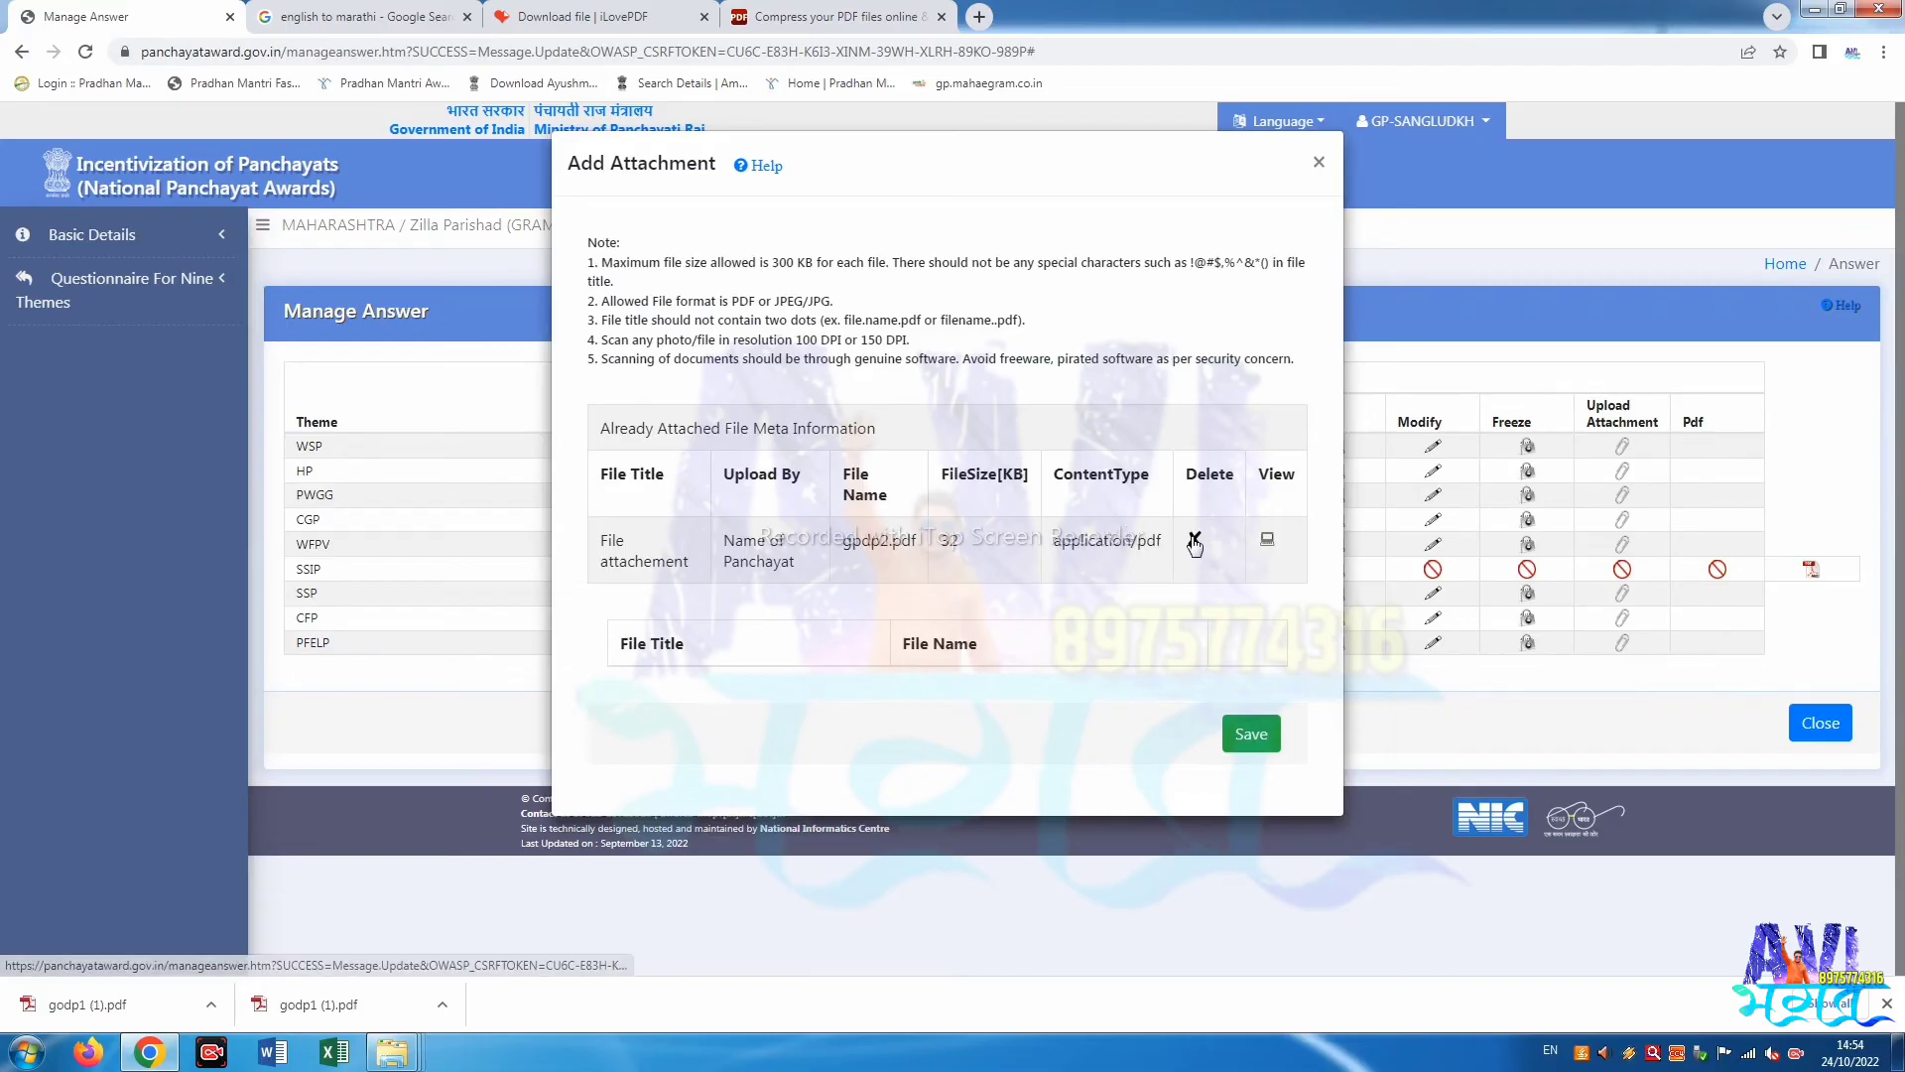
Reopen the attachment upload for the SSP theme and delete the already attached gpdp2.pdf.
click(1318, 162)
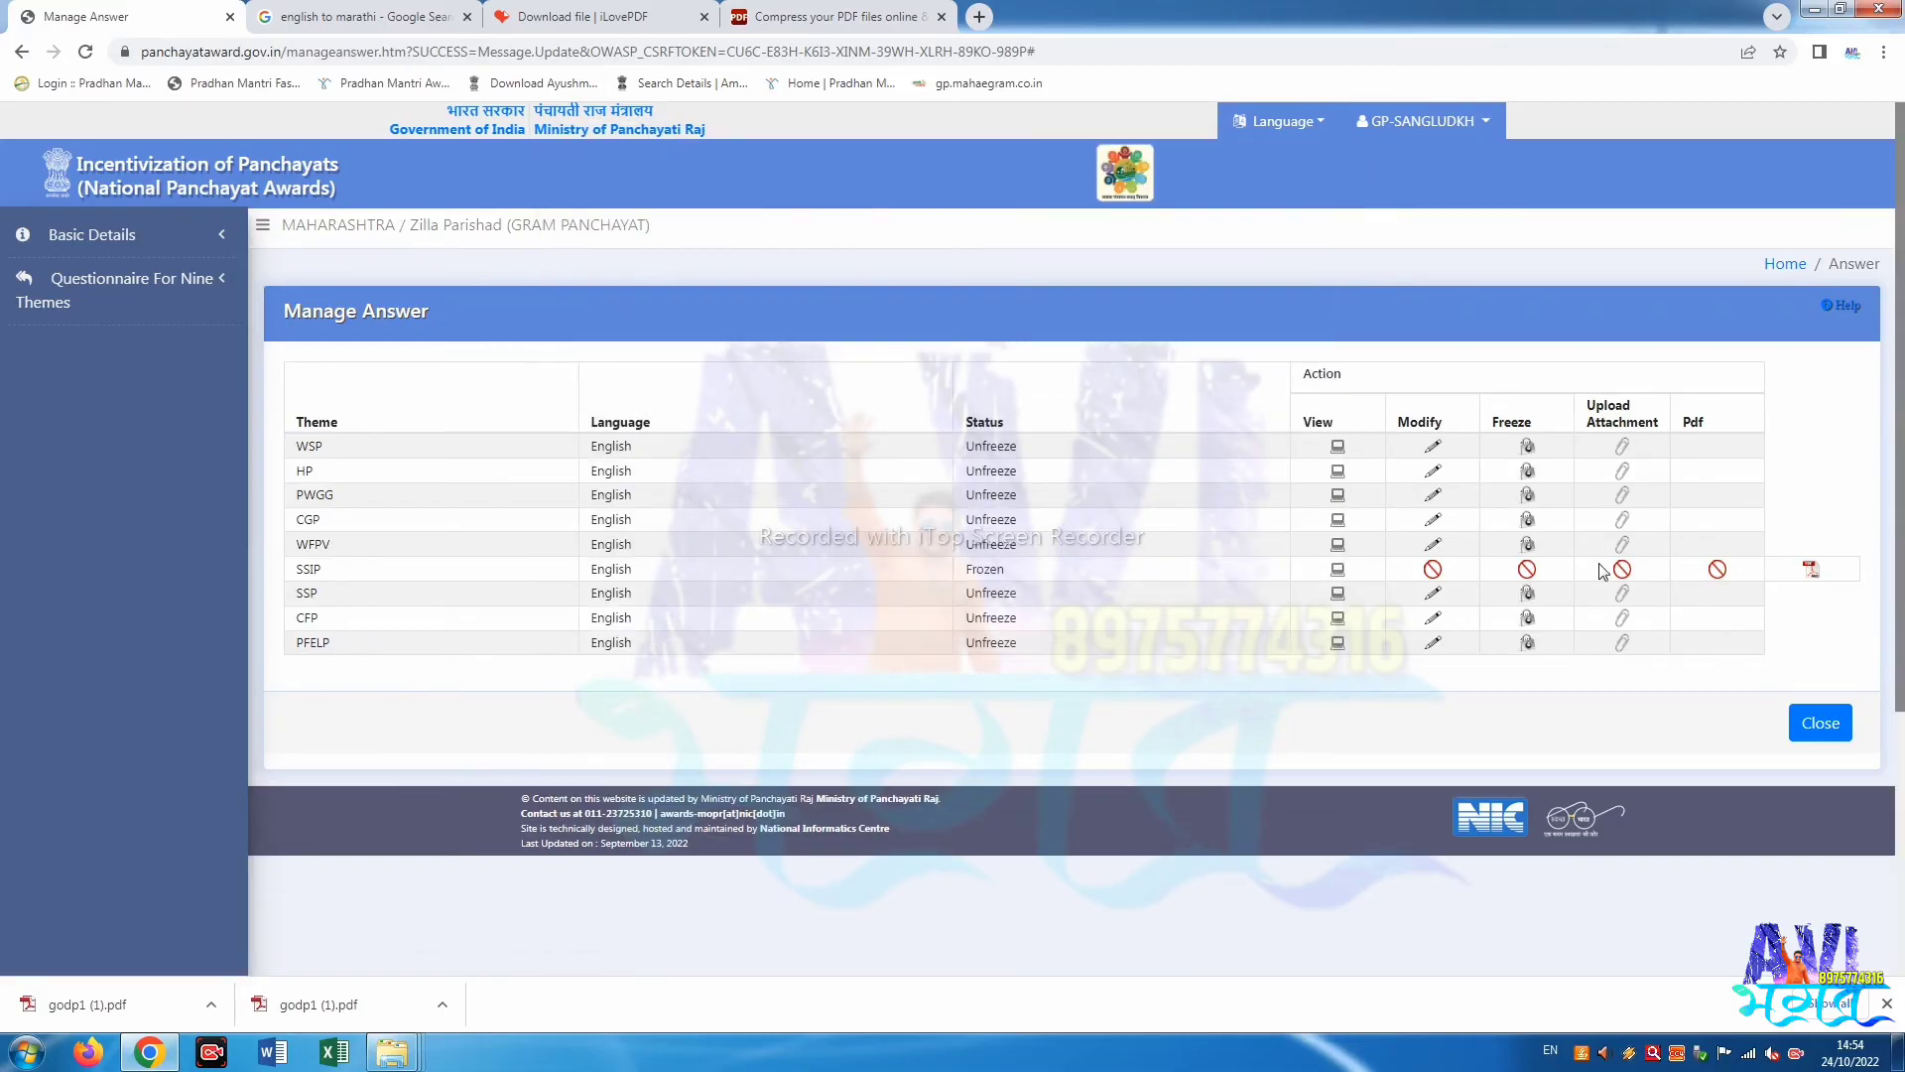
click(1609, 594)
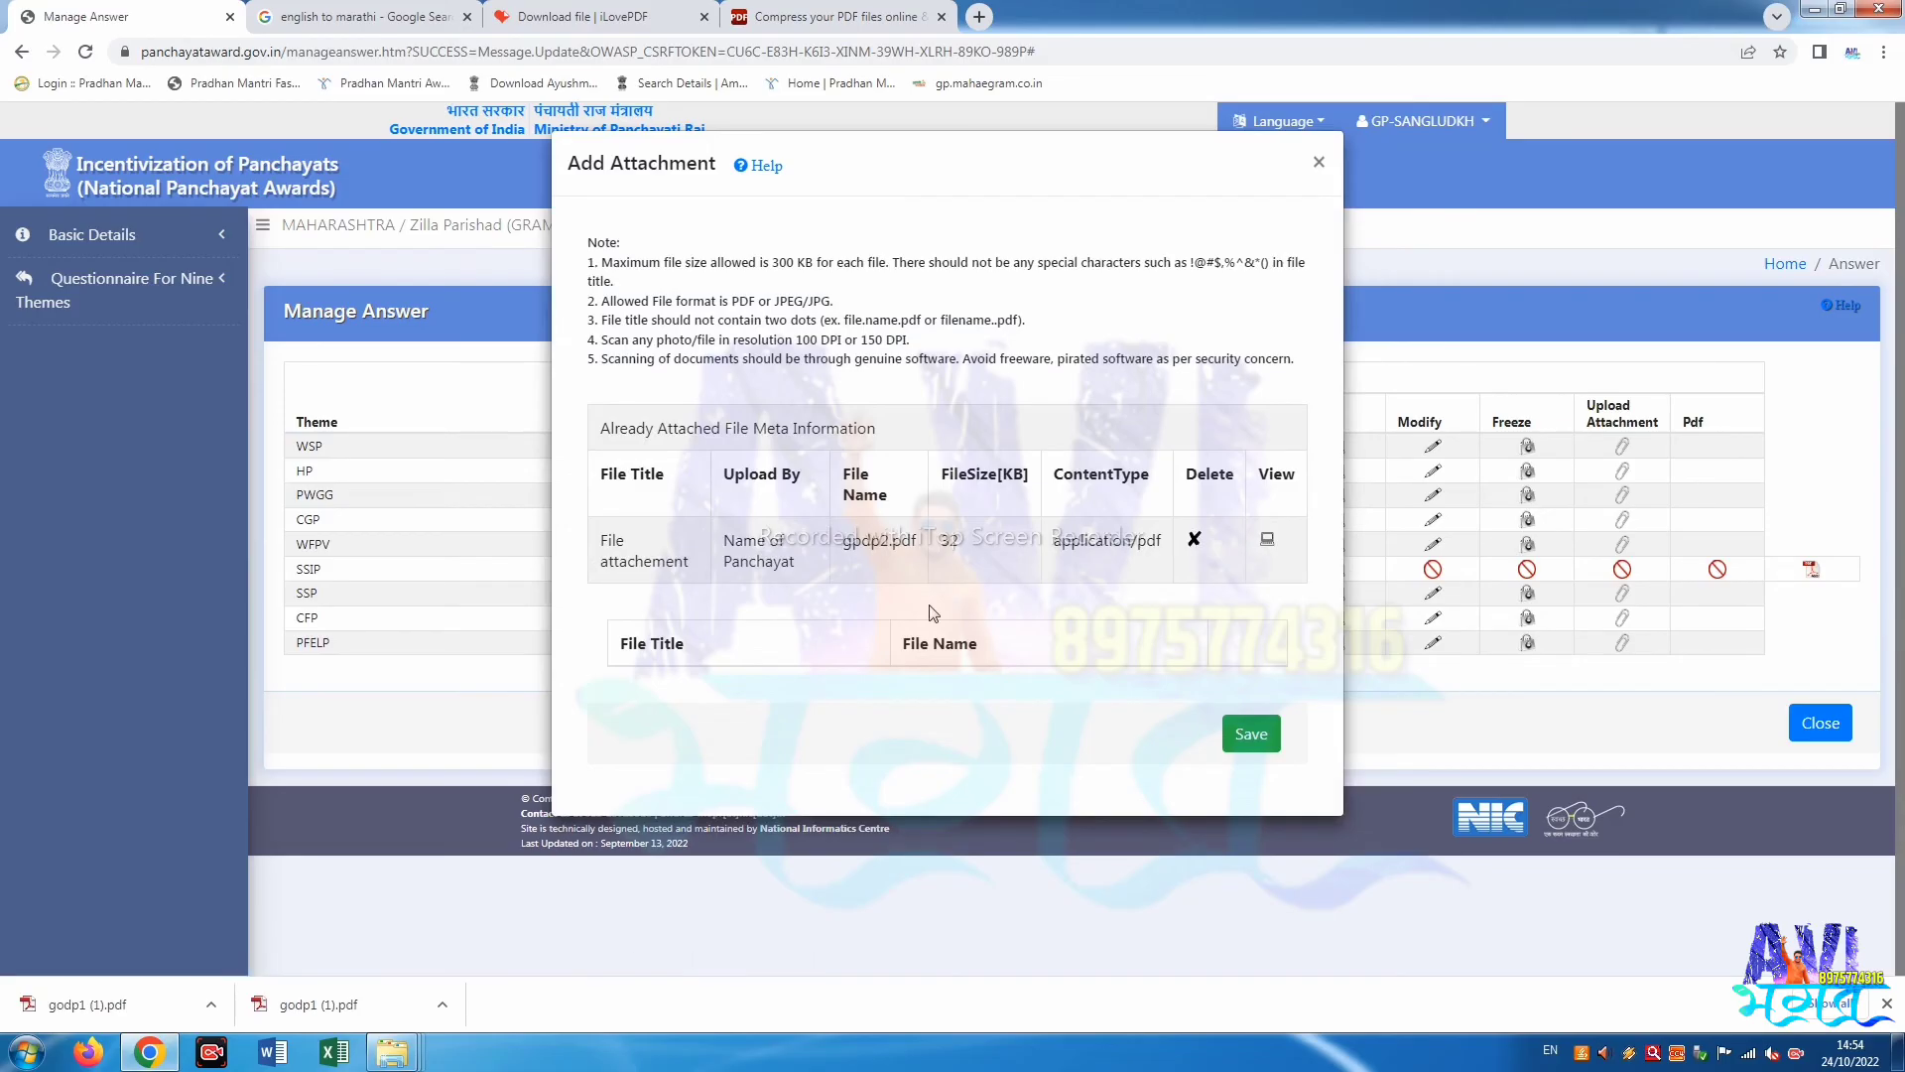
click(1194, 539)
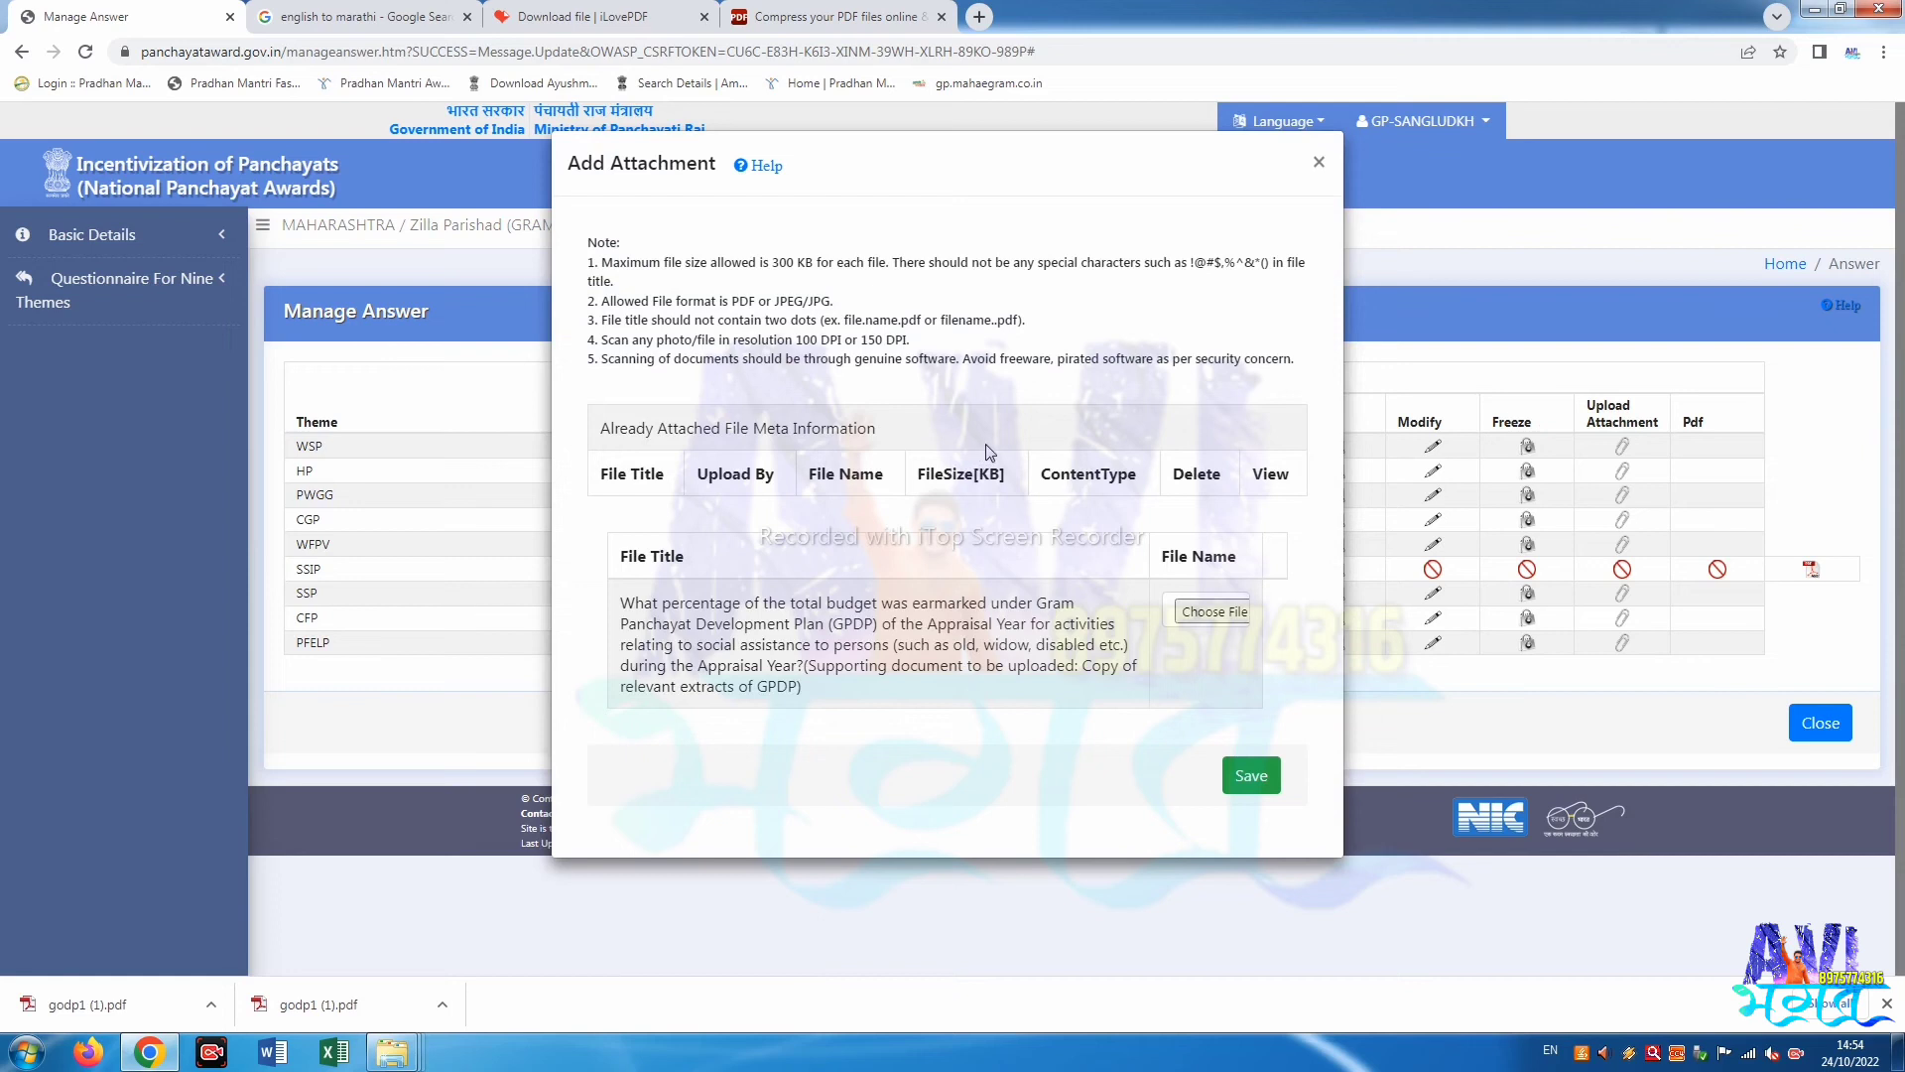
Choose the gpdp2 PDF from Downloads > panchayat award > uplode document as the supporting document for the GPDP budget question.
click(1211, 612)
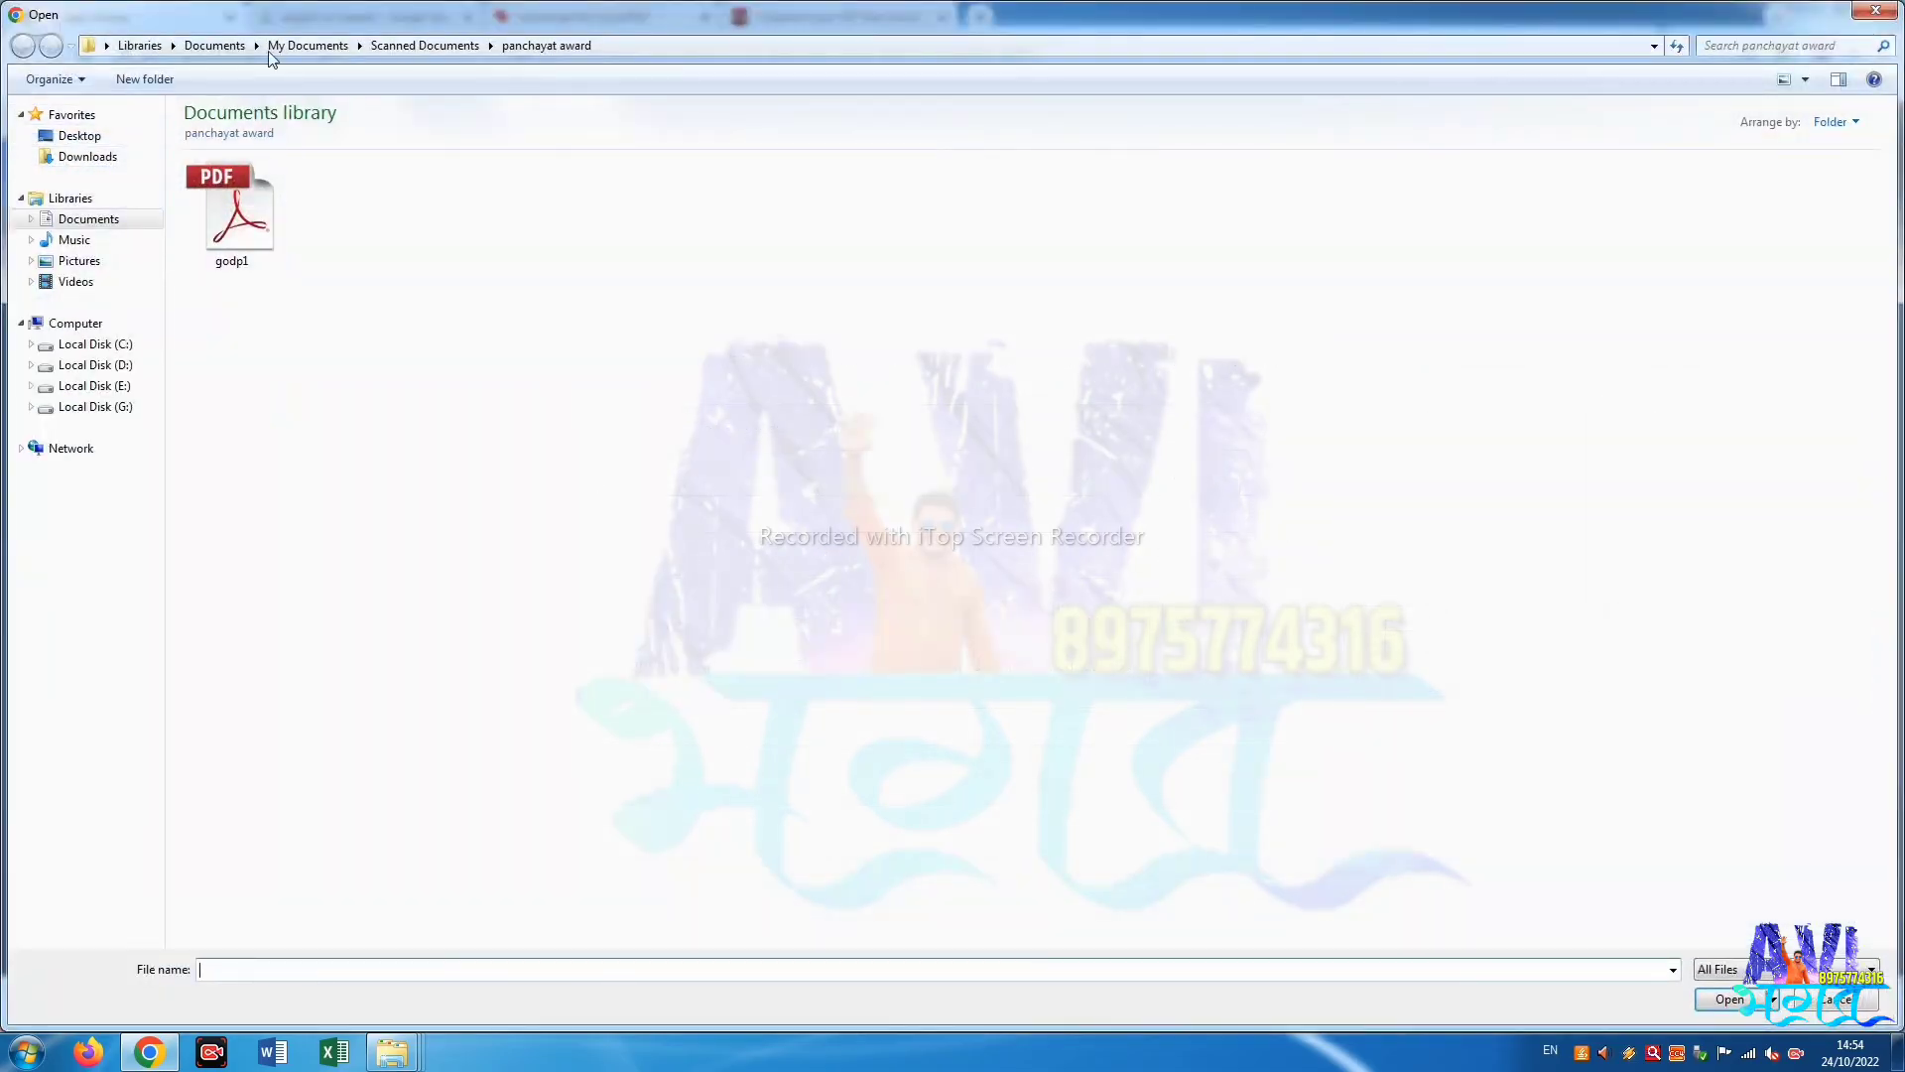
click(425, 46)
click(87, 137)
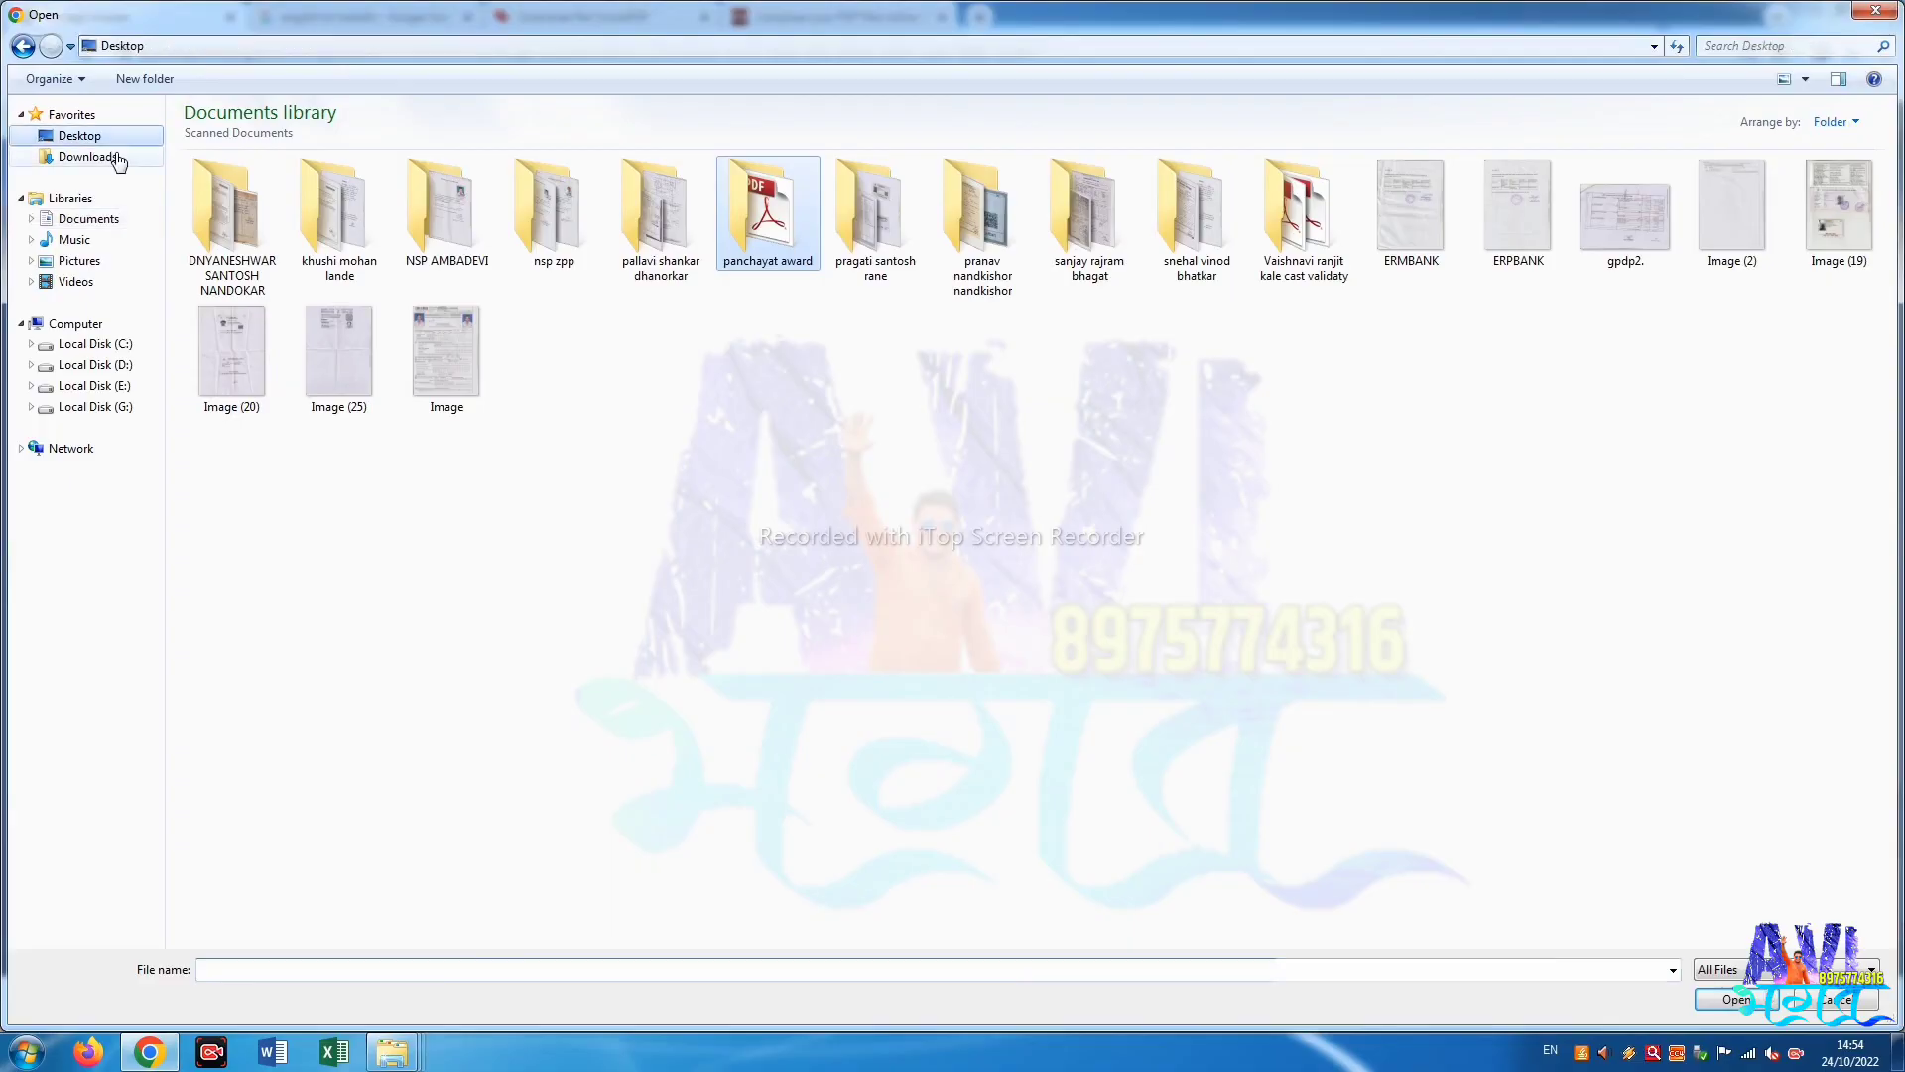
click(95, 156)
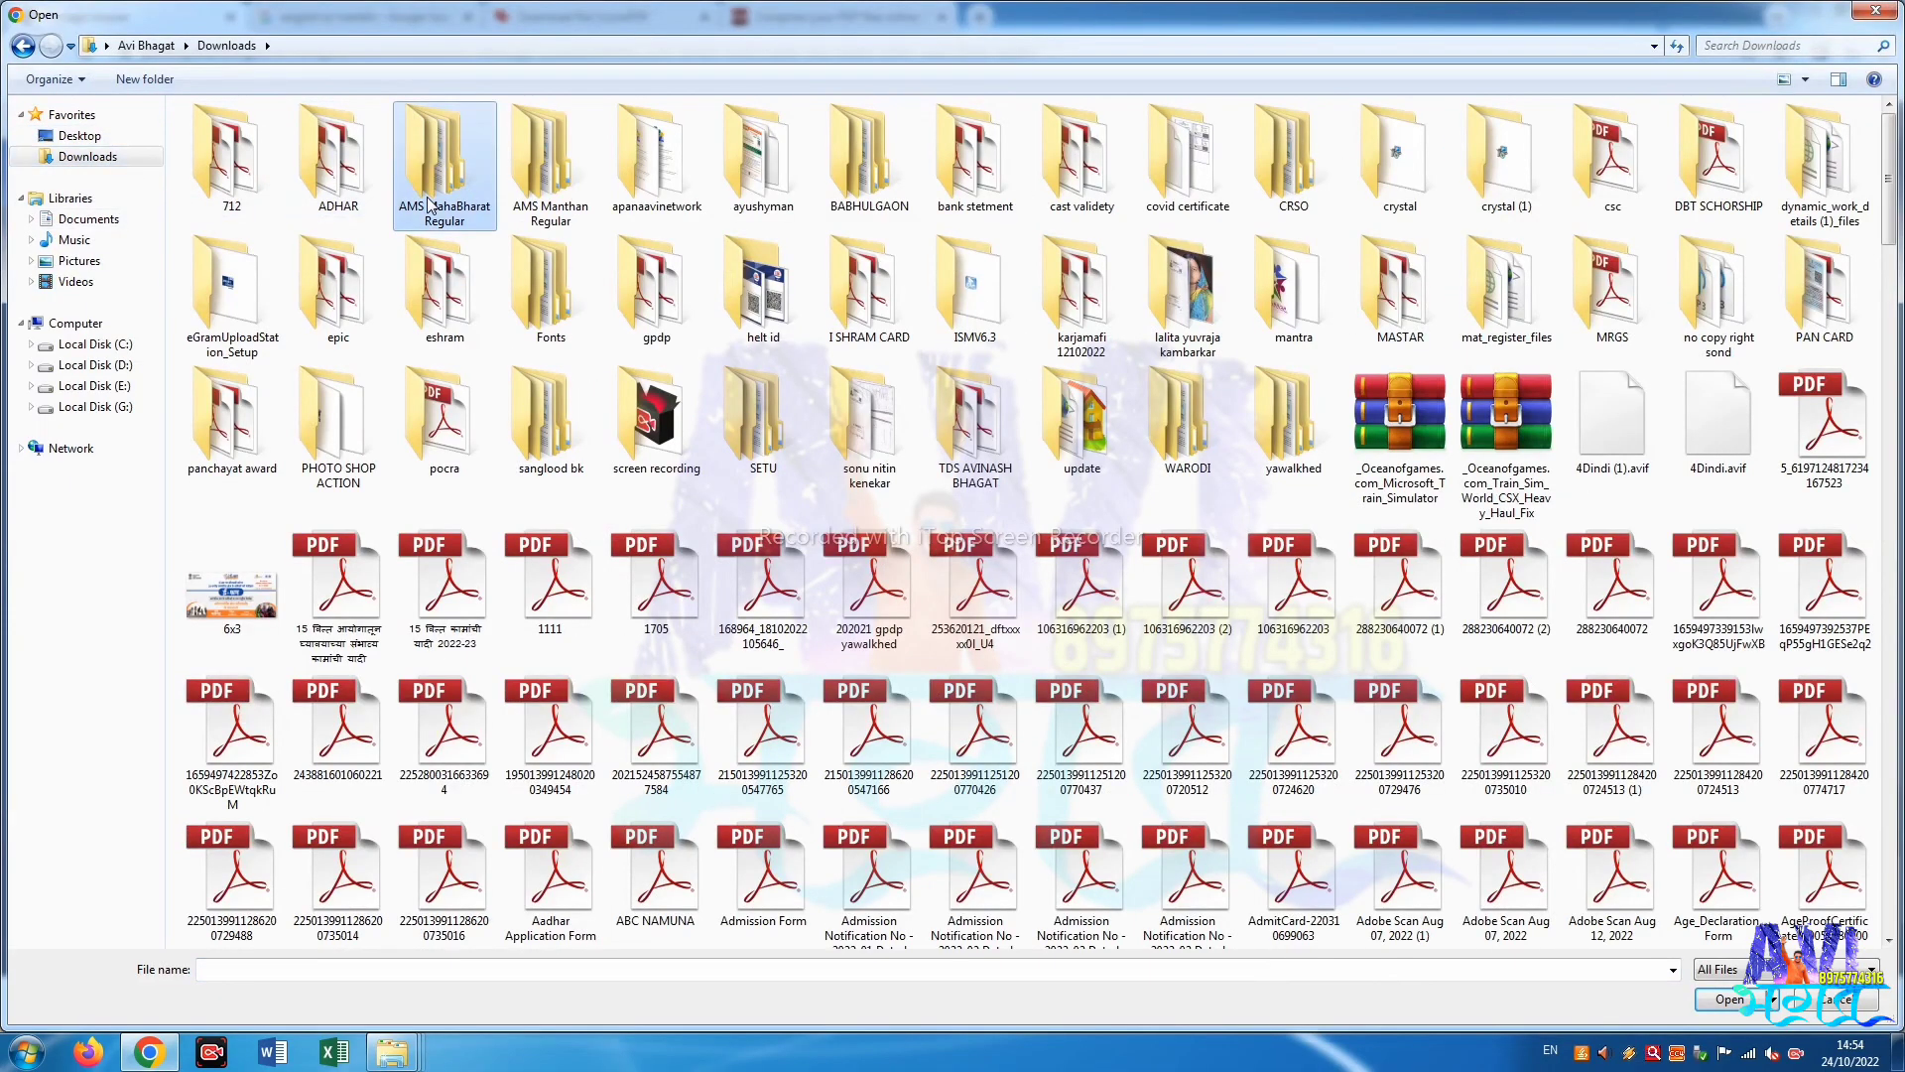
key(p)
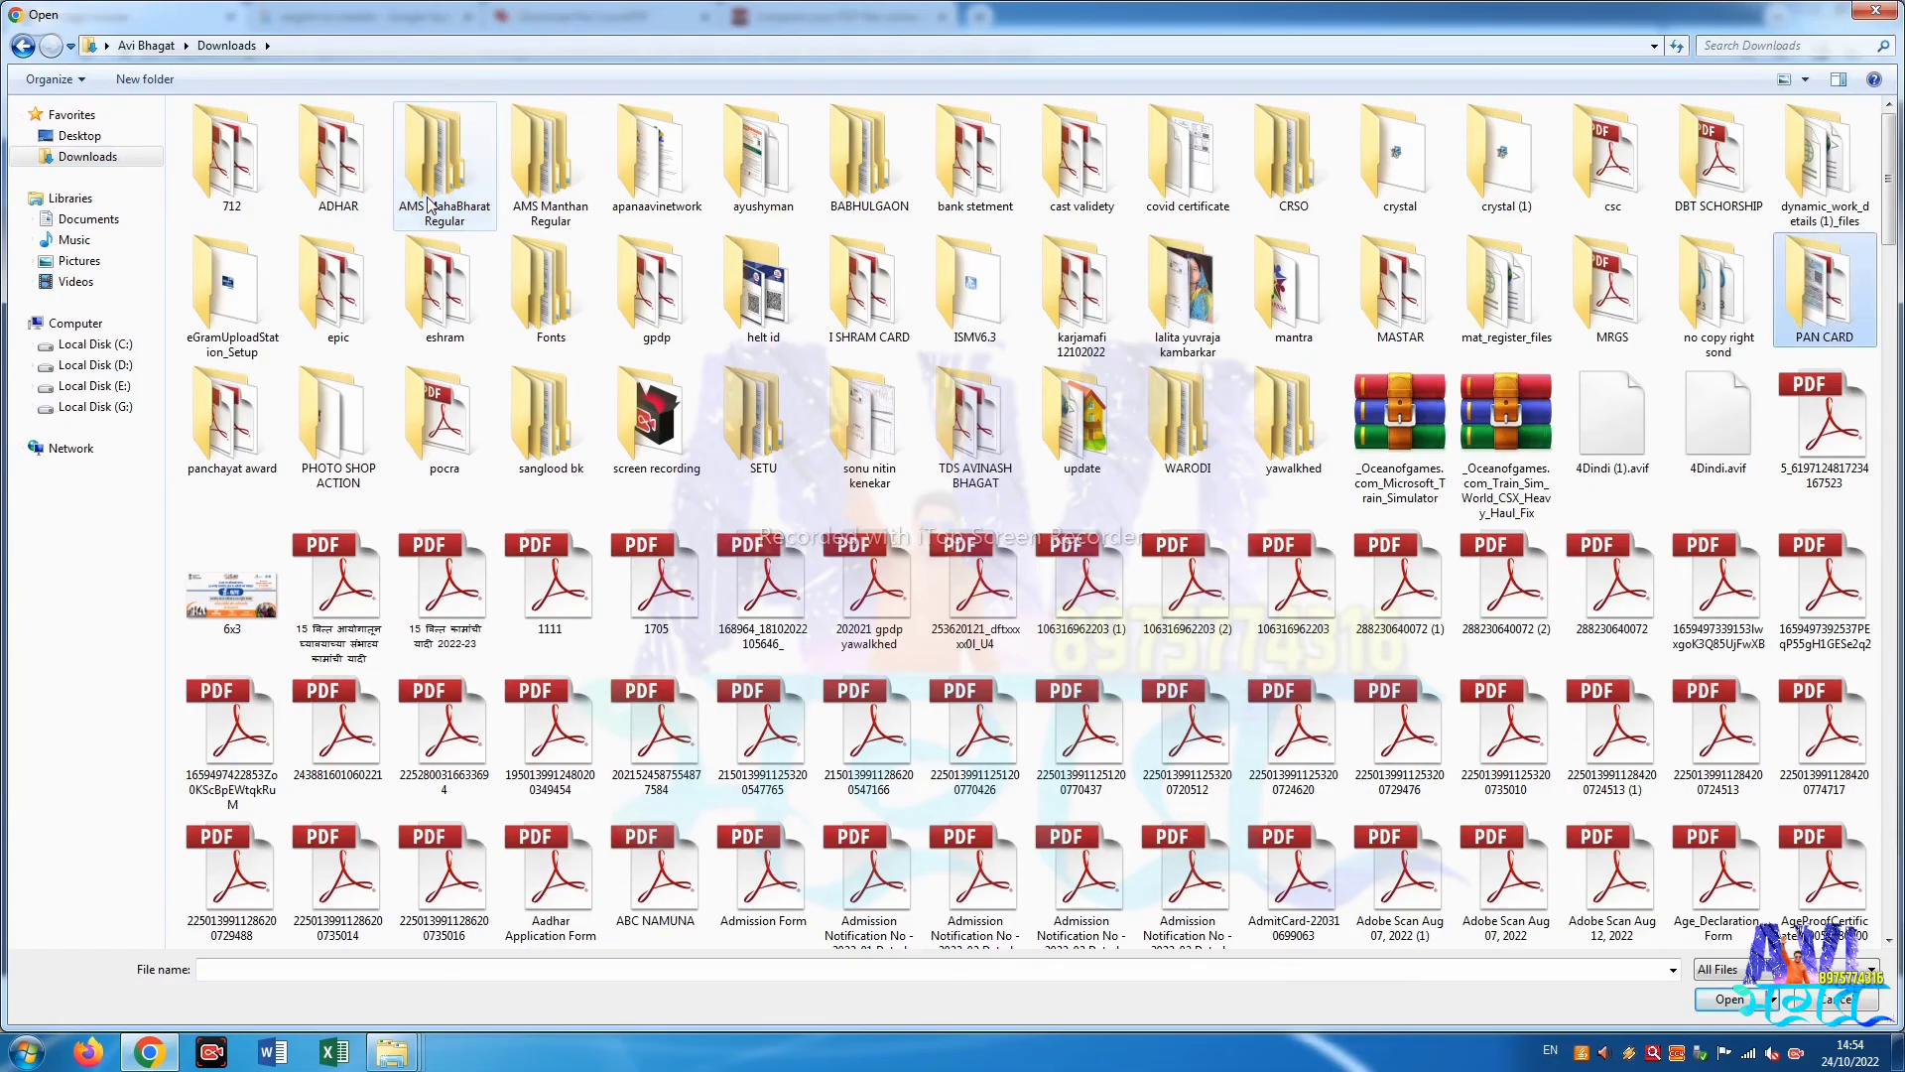
key(a)
key(Return)
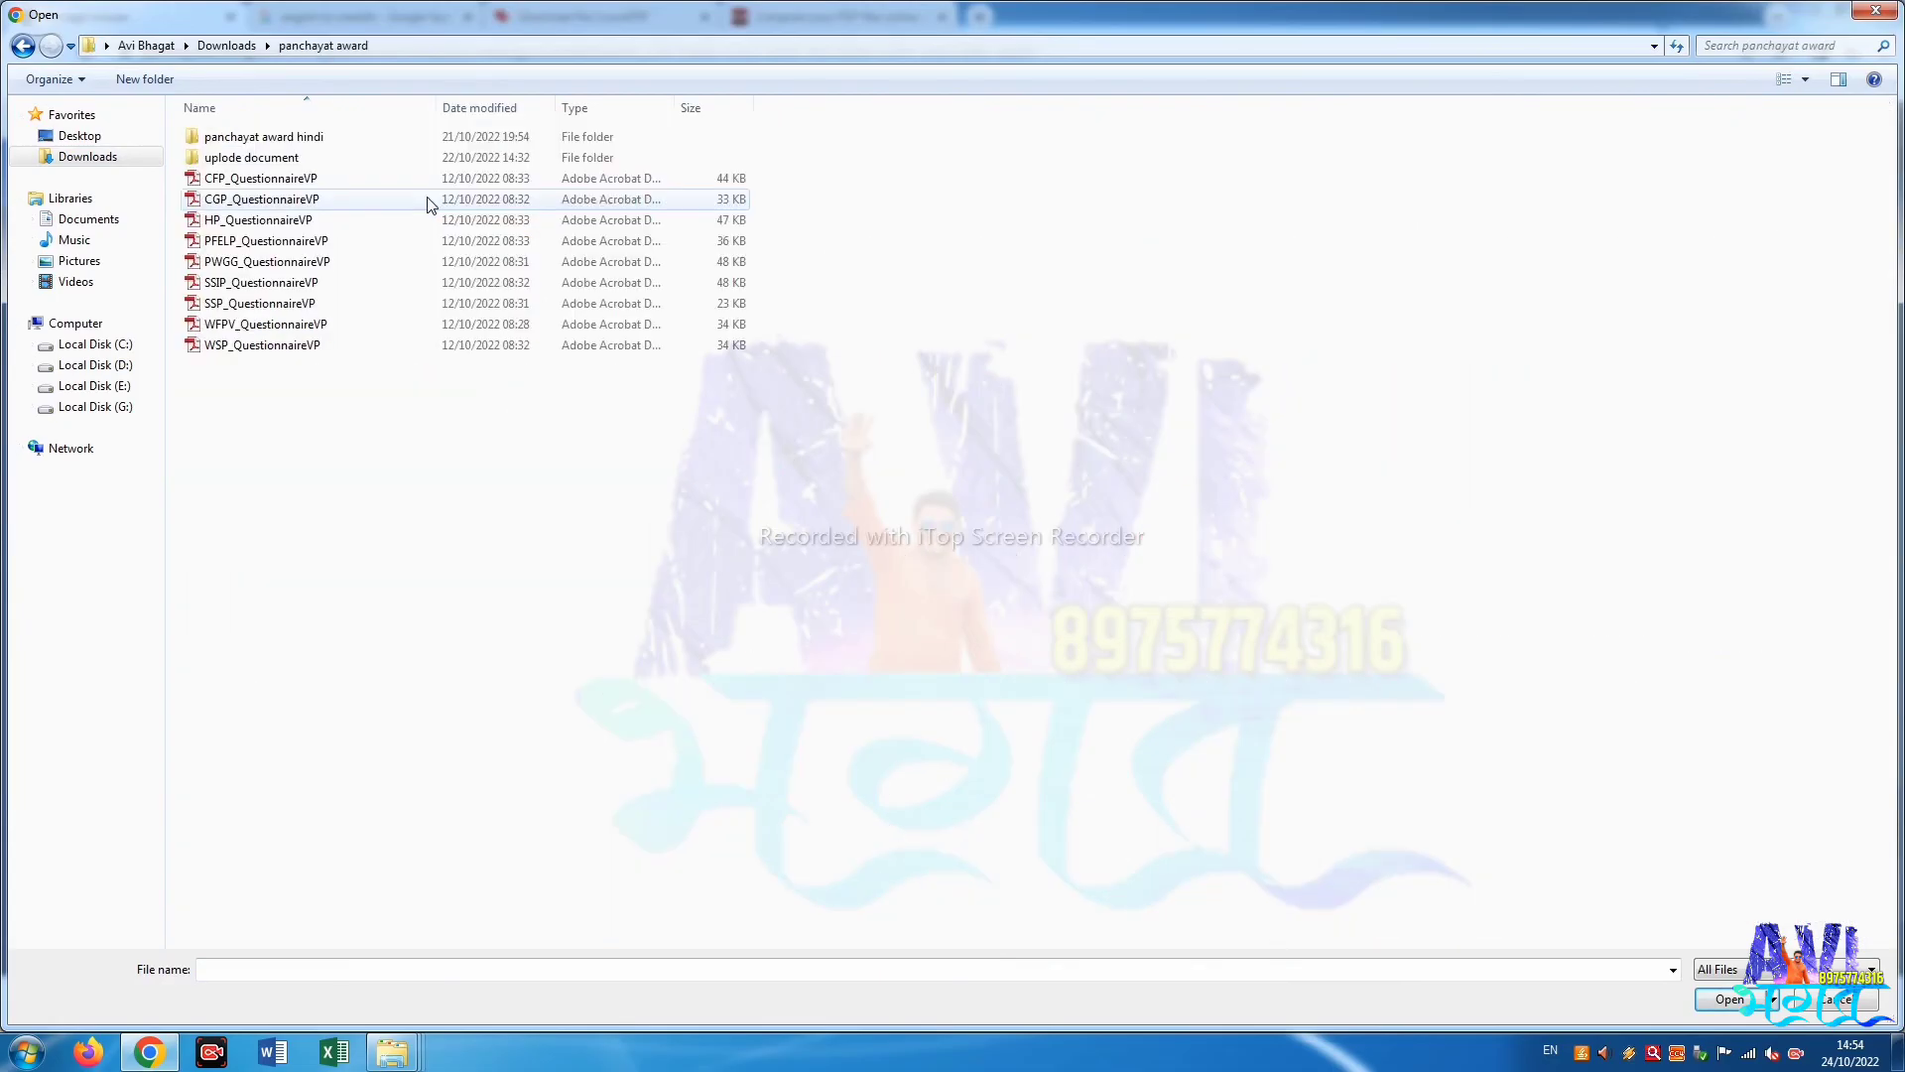
double_click(259, 164)
click(264, 165)
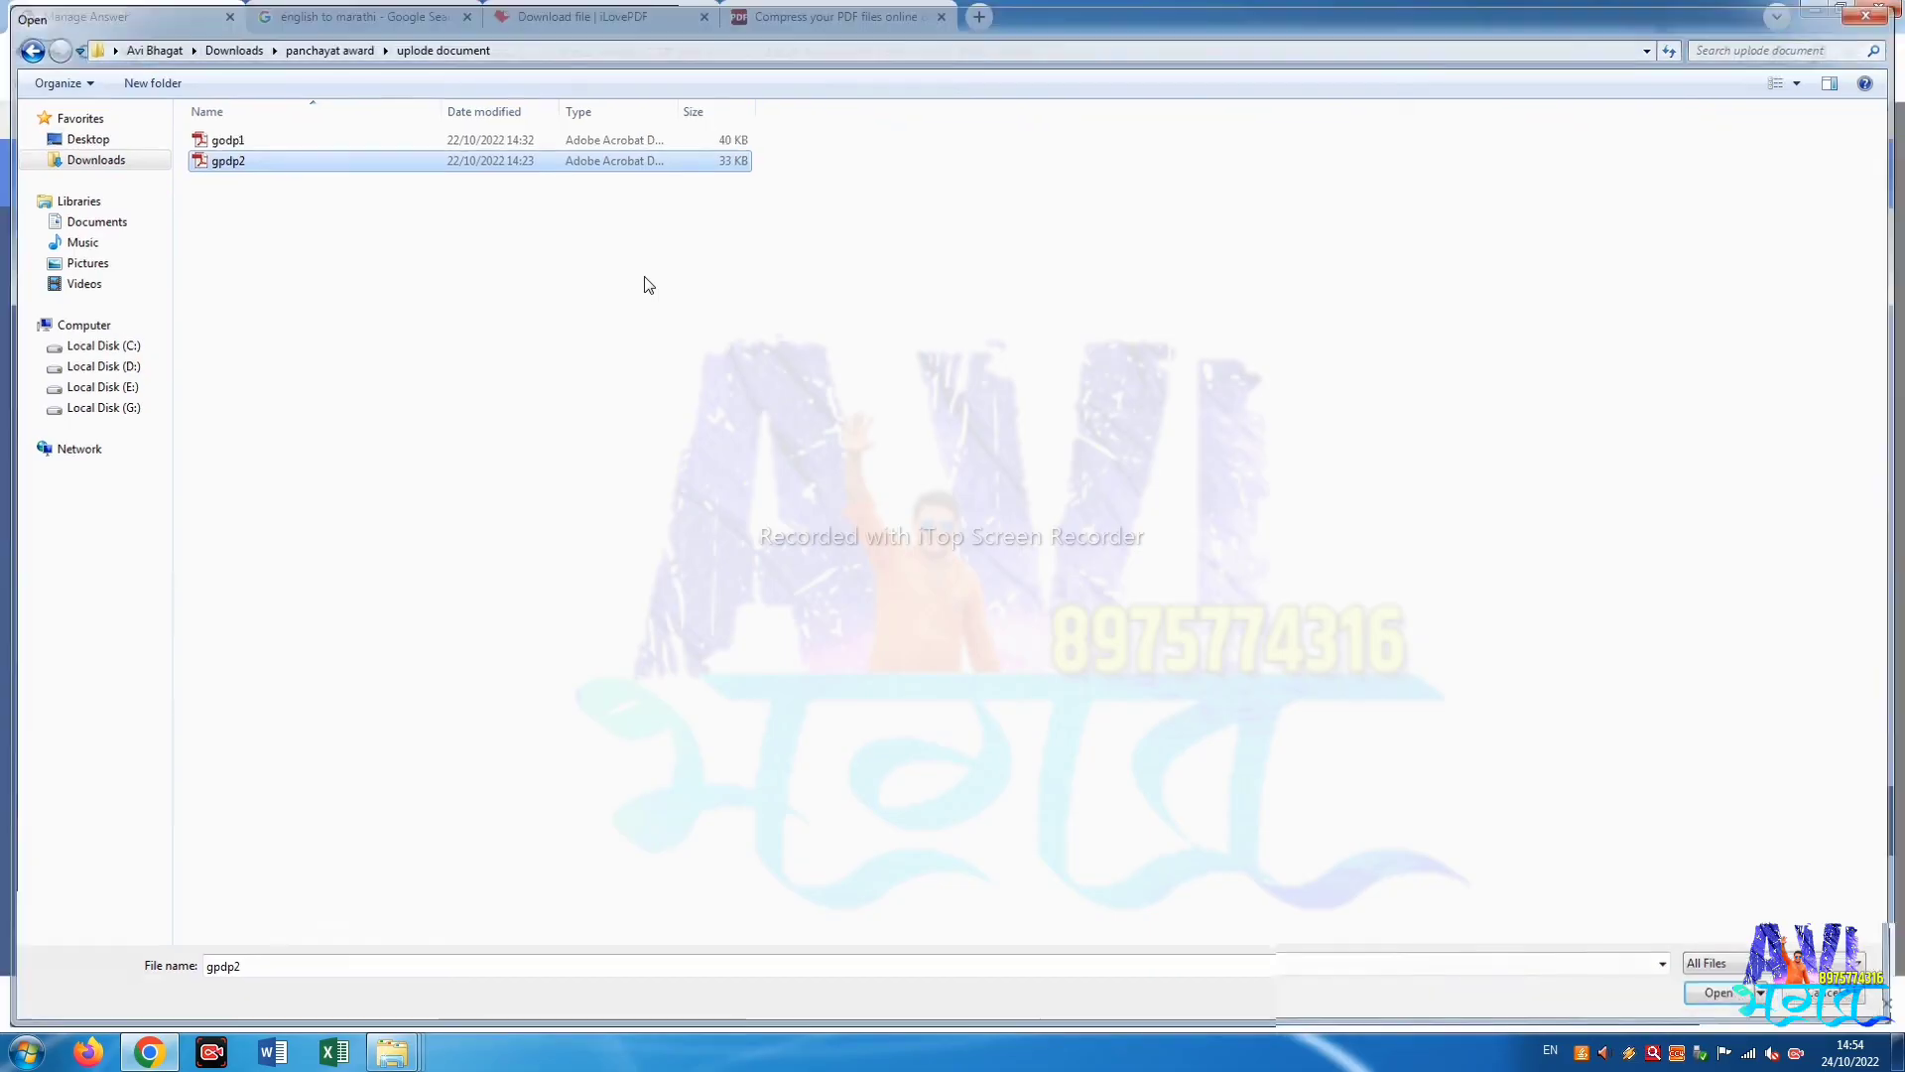
key(Return)
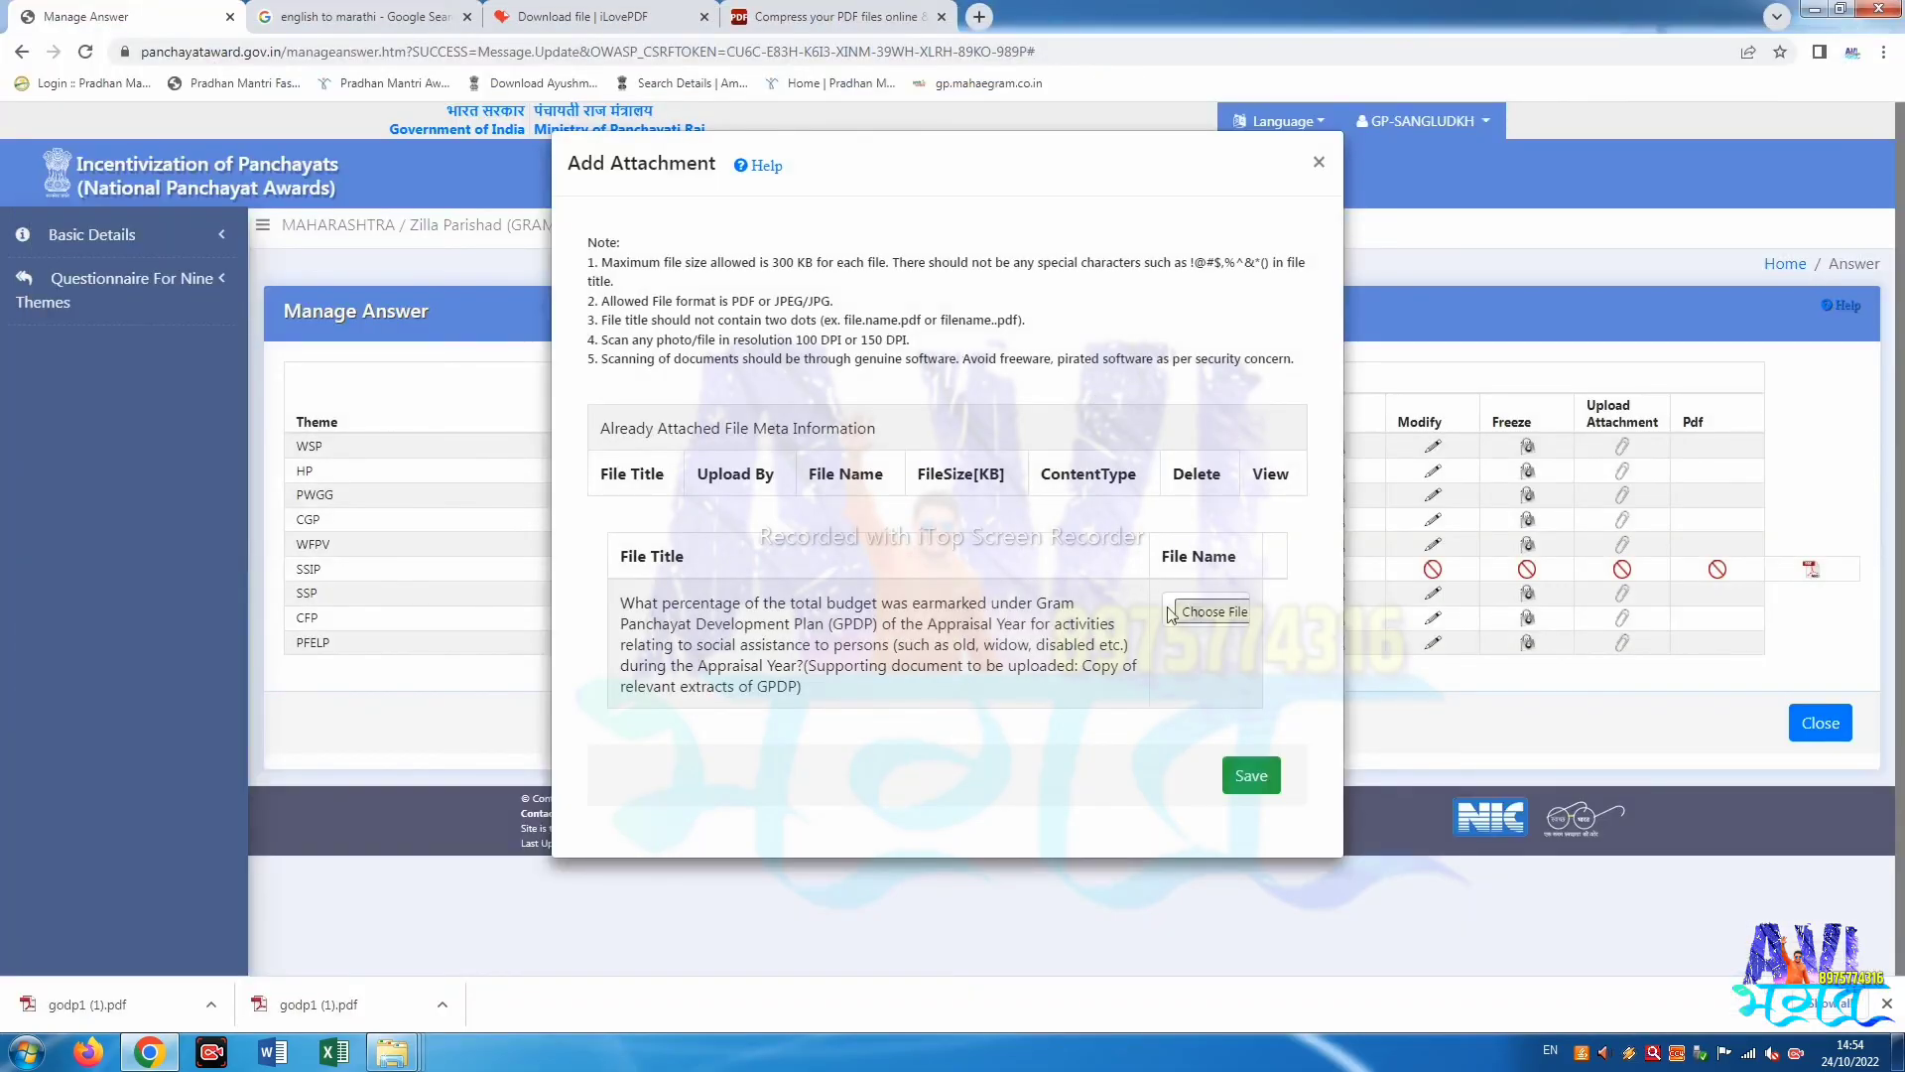
Save the SSP attachment, check the theme's attached file list and close it.
click(1247, 777)
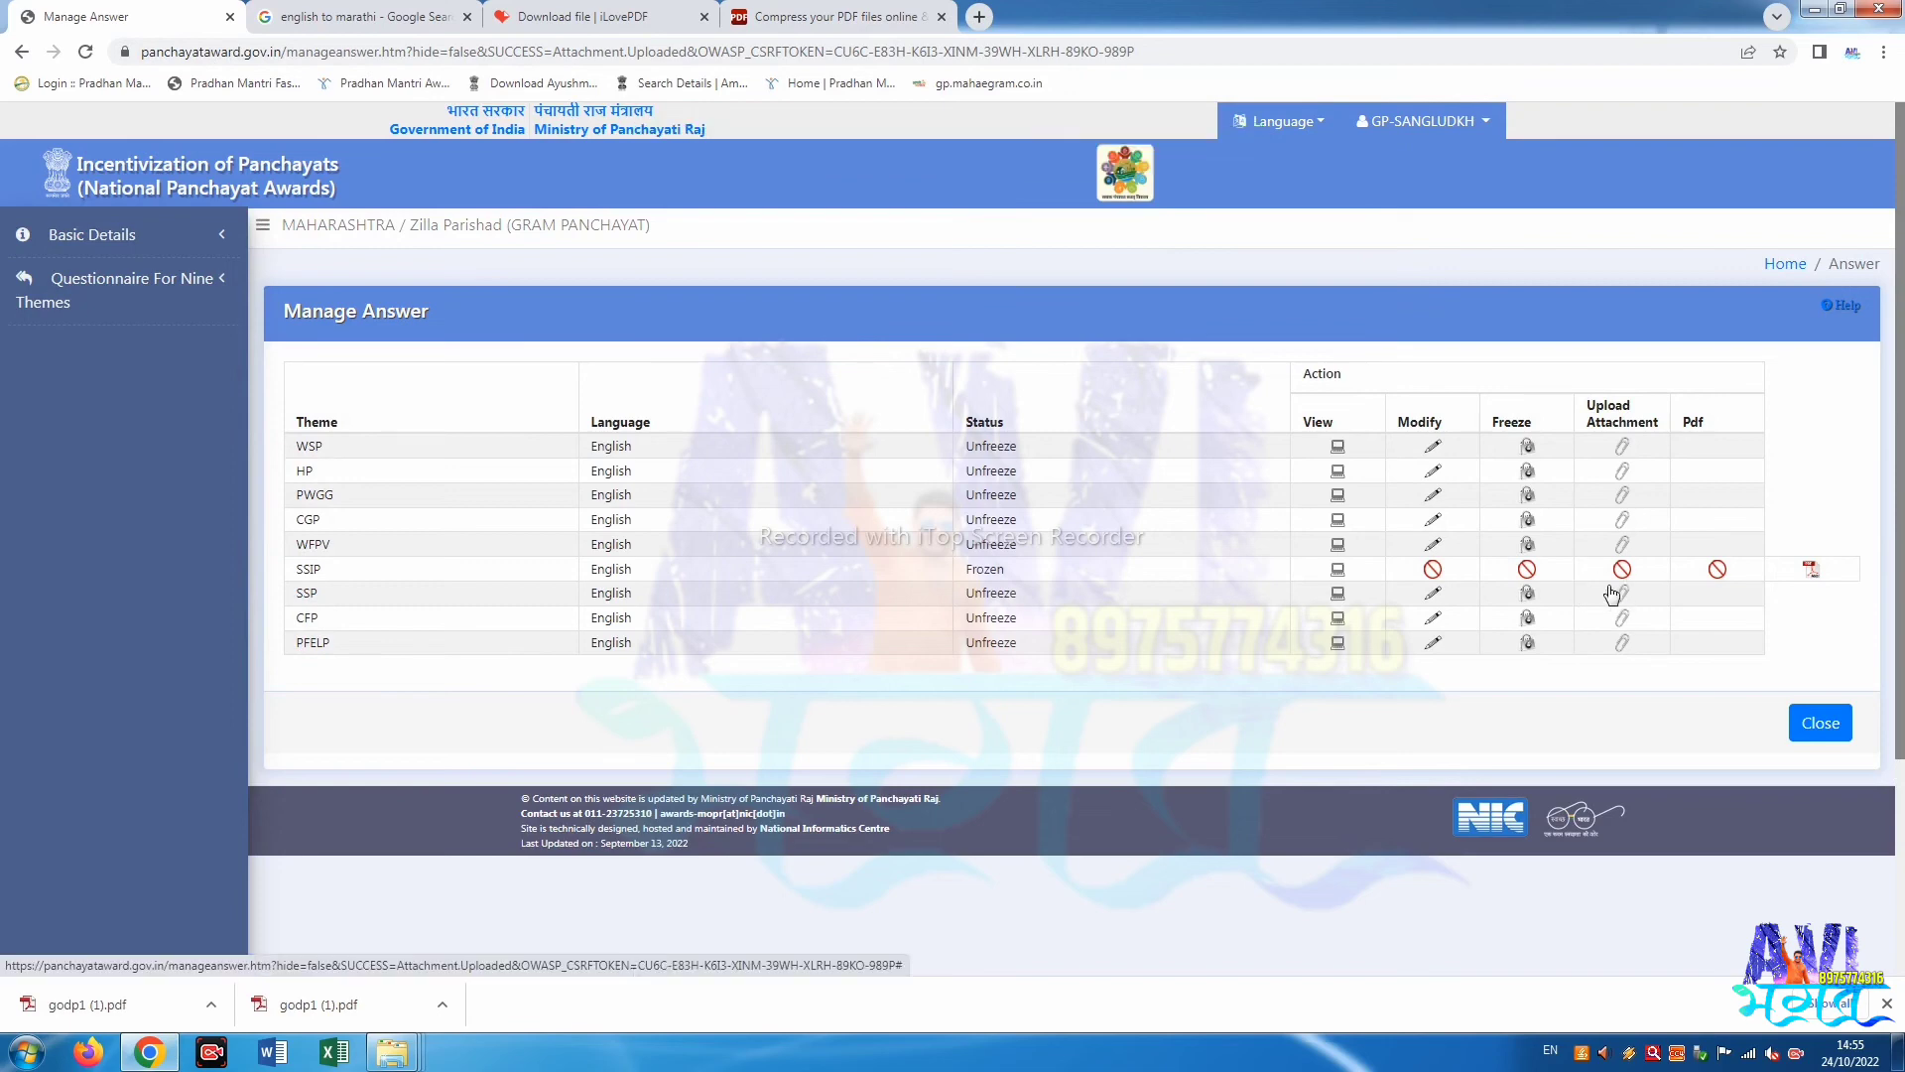
click(1619, 591)
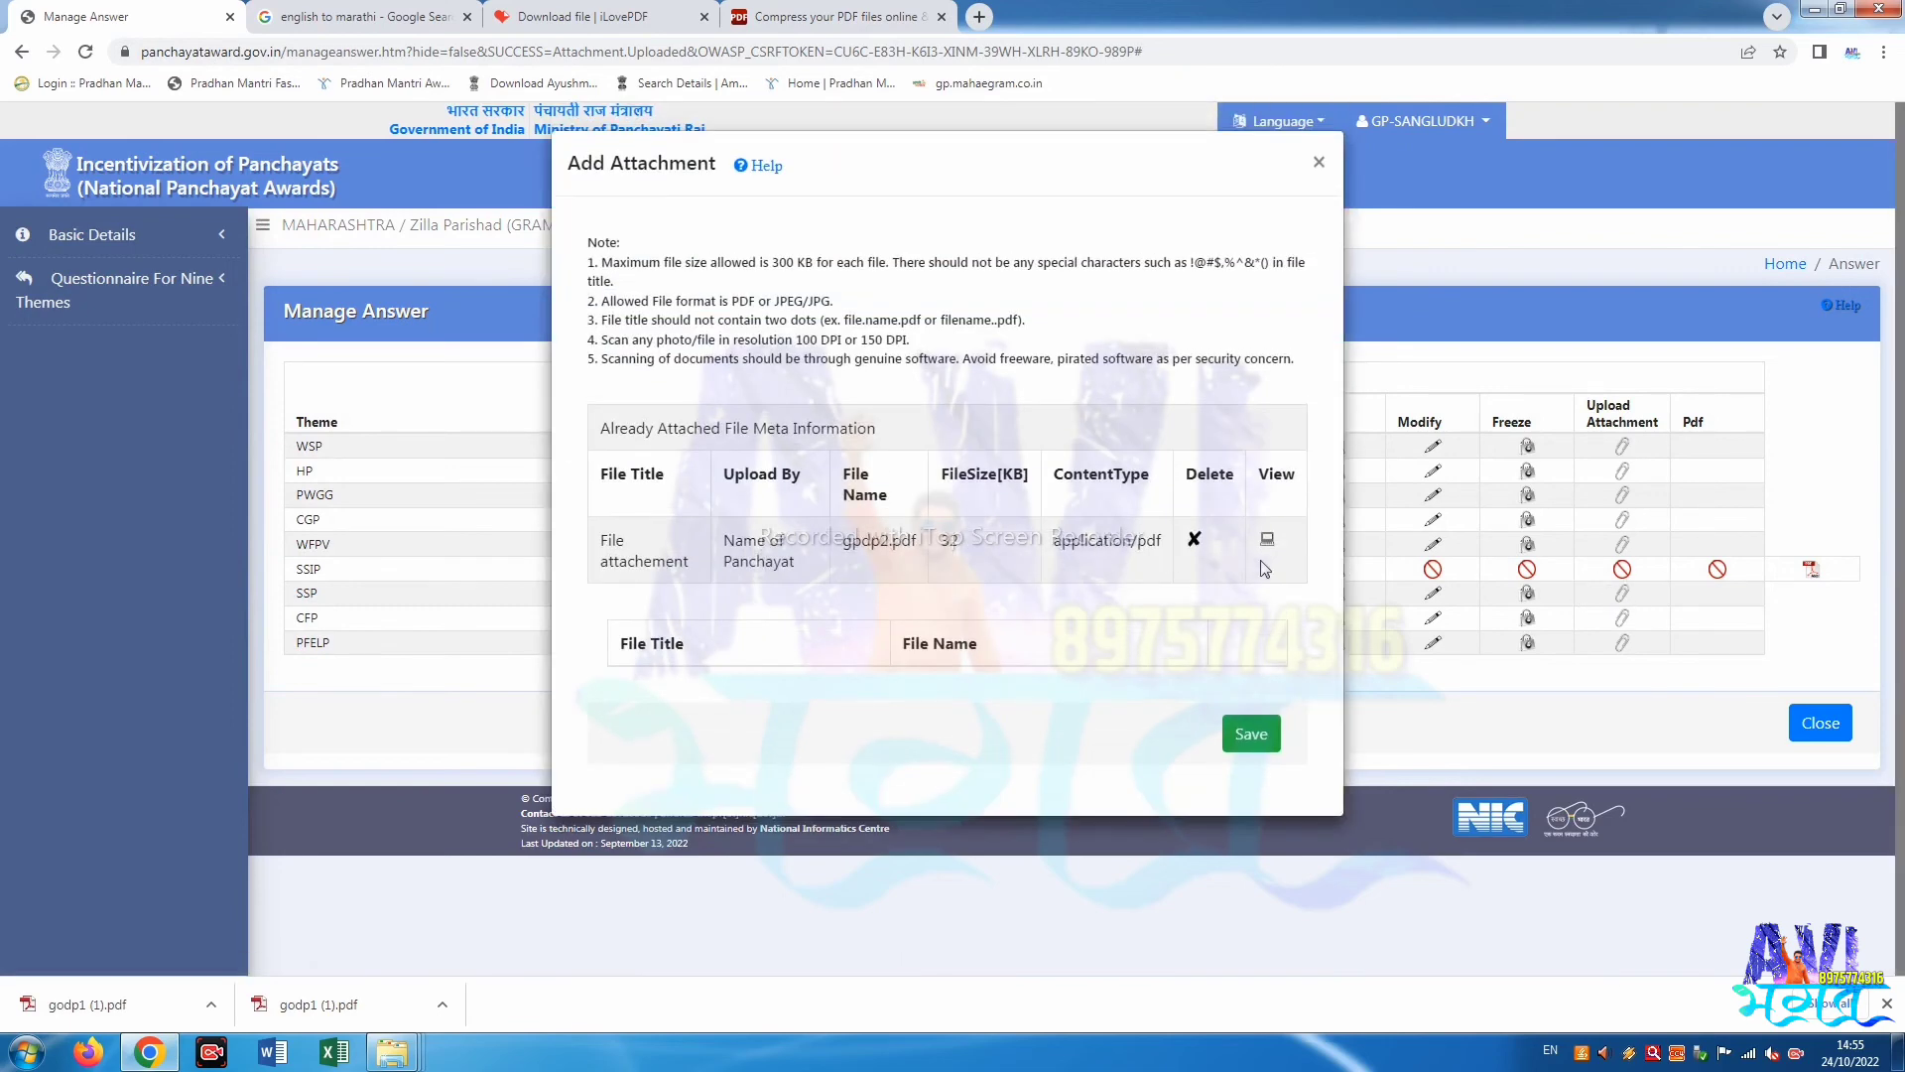
click(1318, 163)
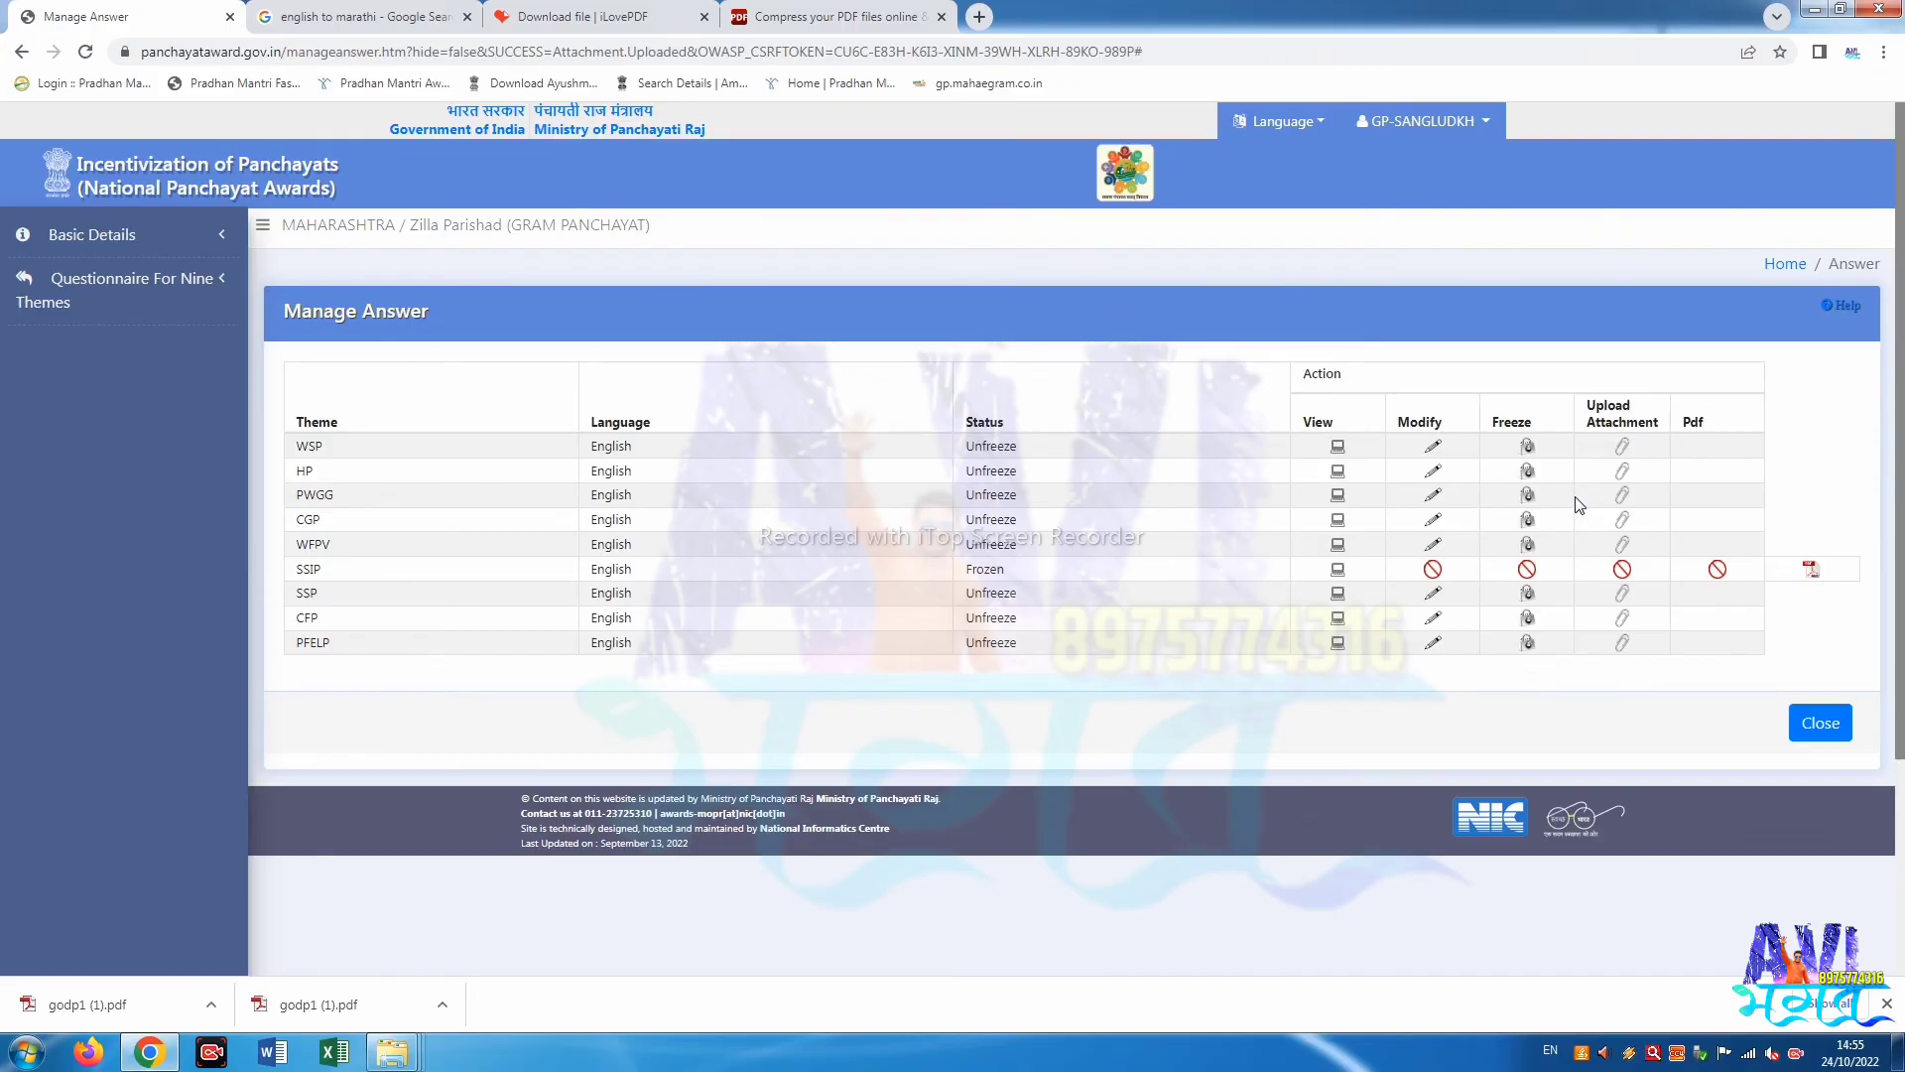
Freeze the SSP (Socially Secured Panchayat) questionnaire answers and accept that no further modification is allowed.
click(1527, 593)
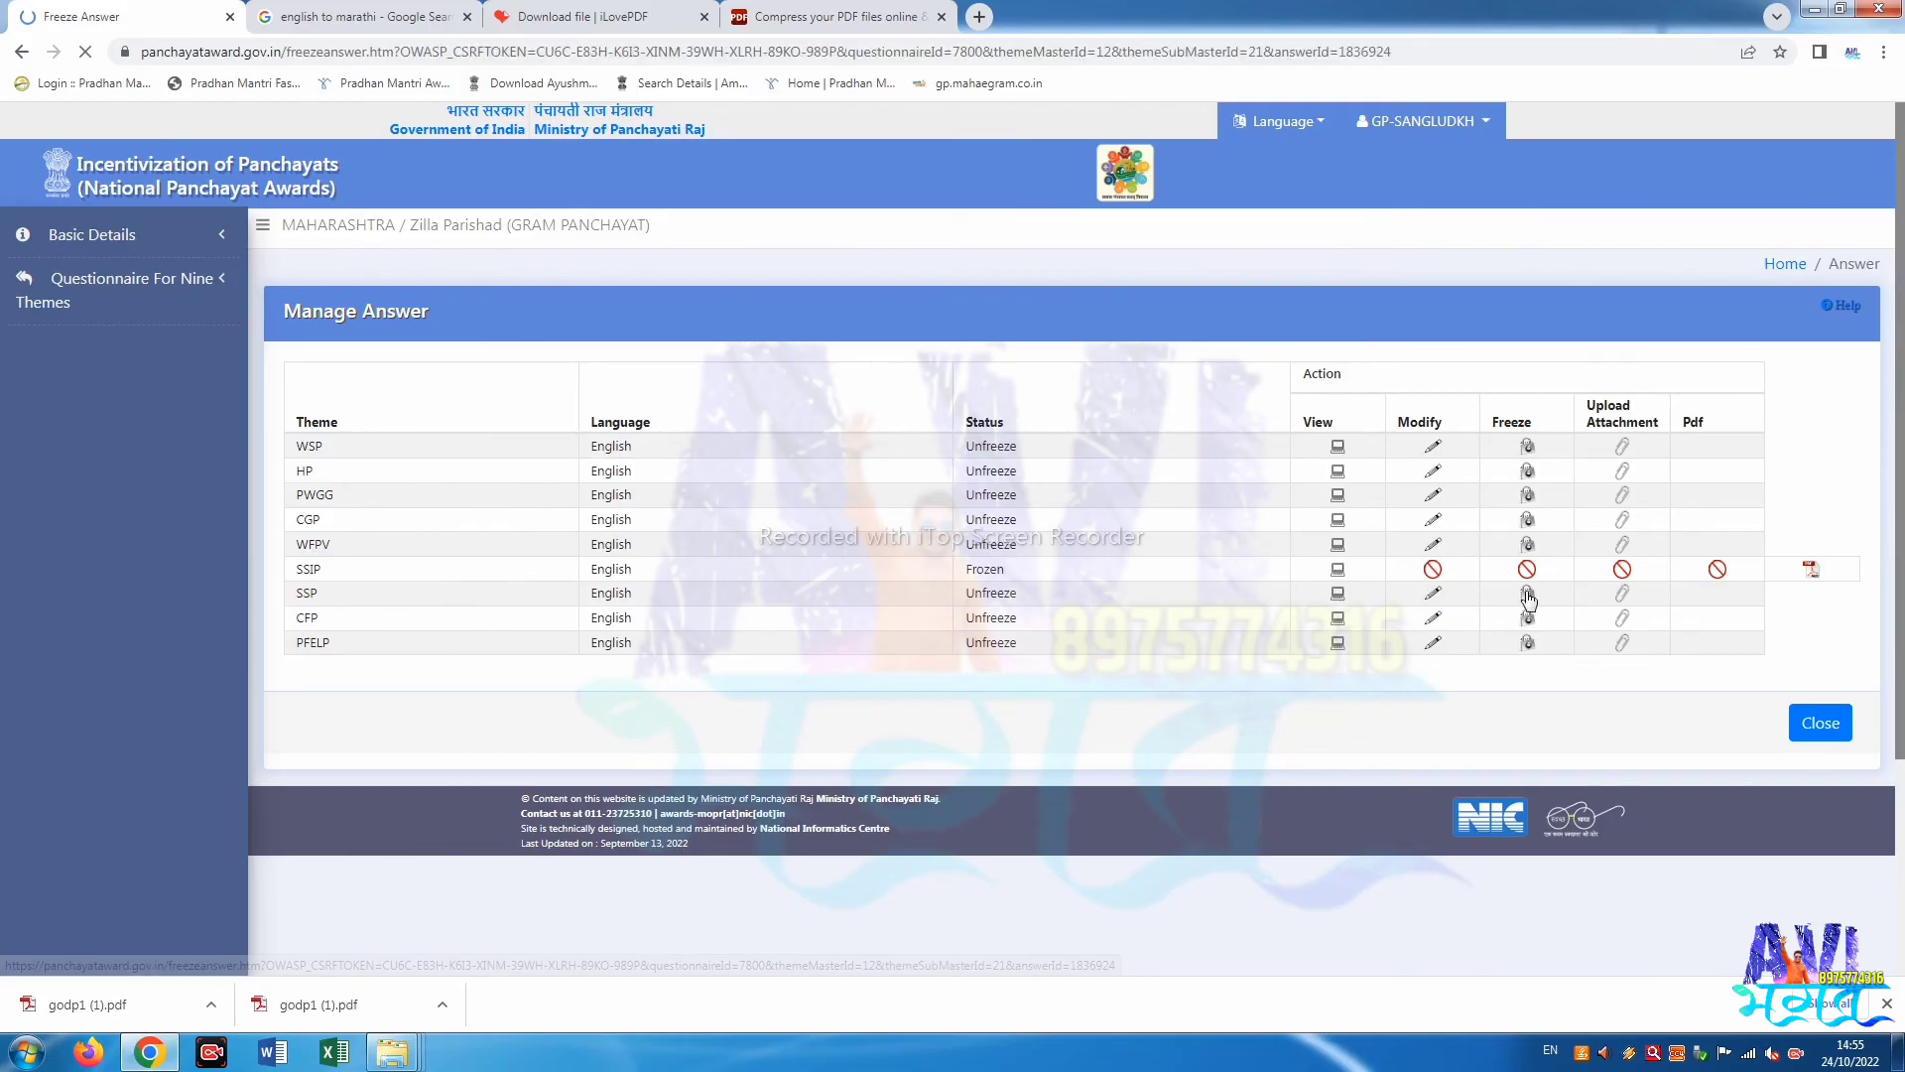
scroll(585, 640, down, 2)
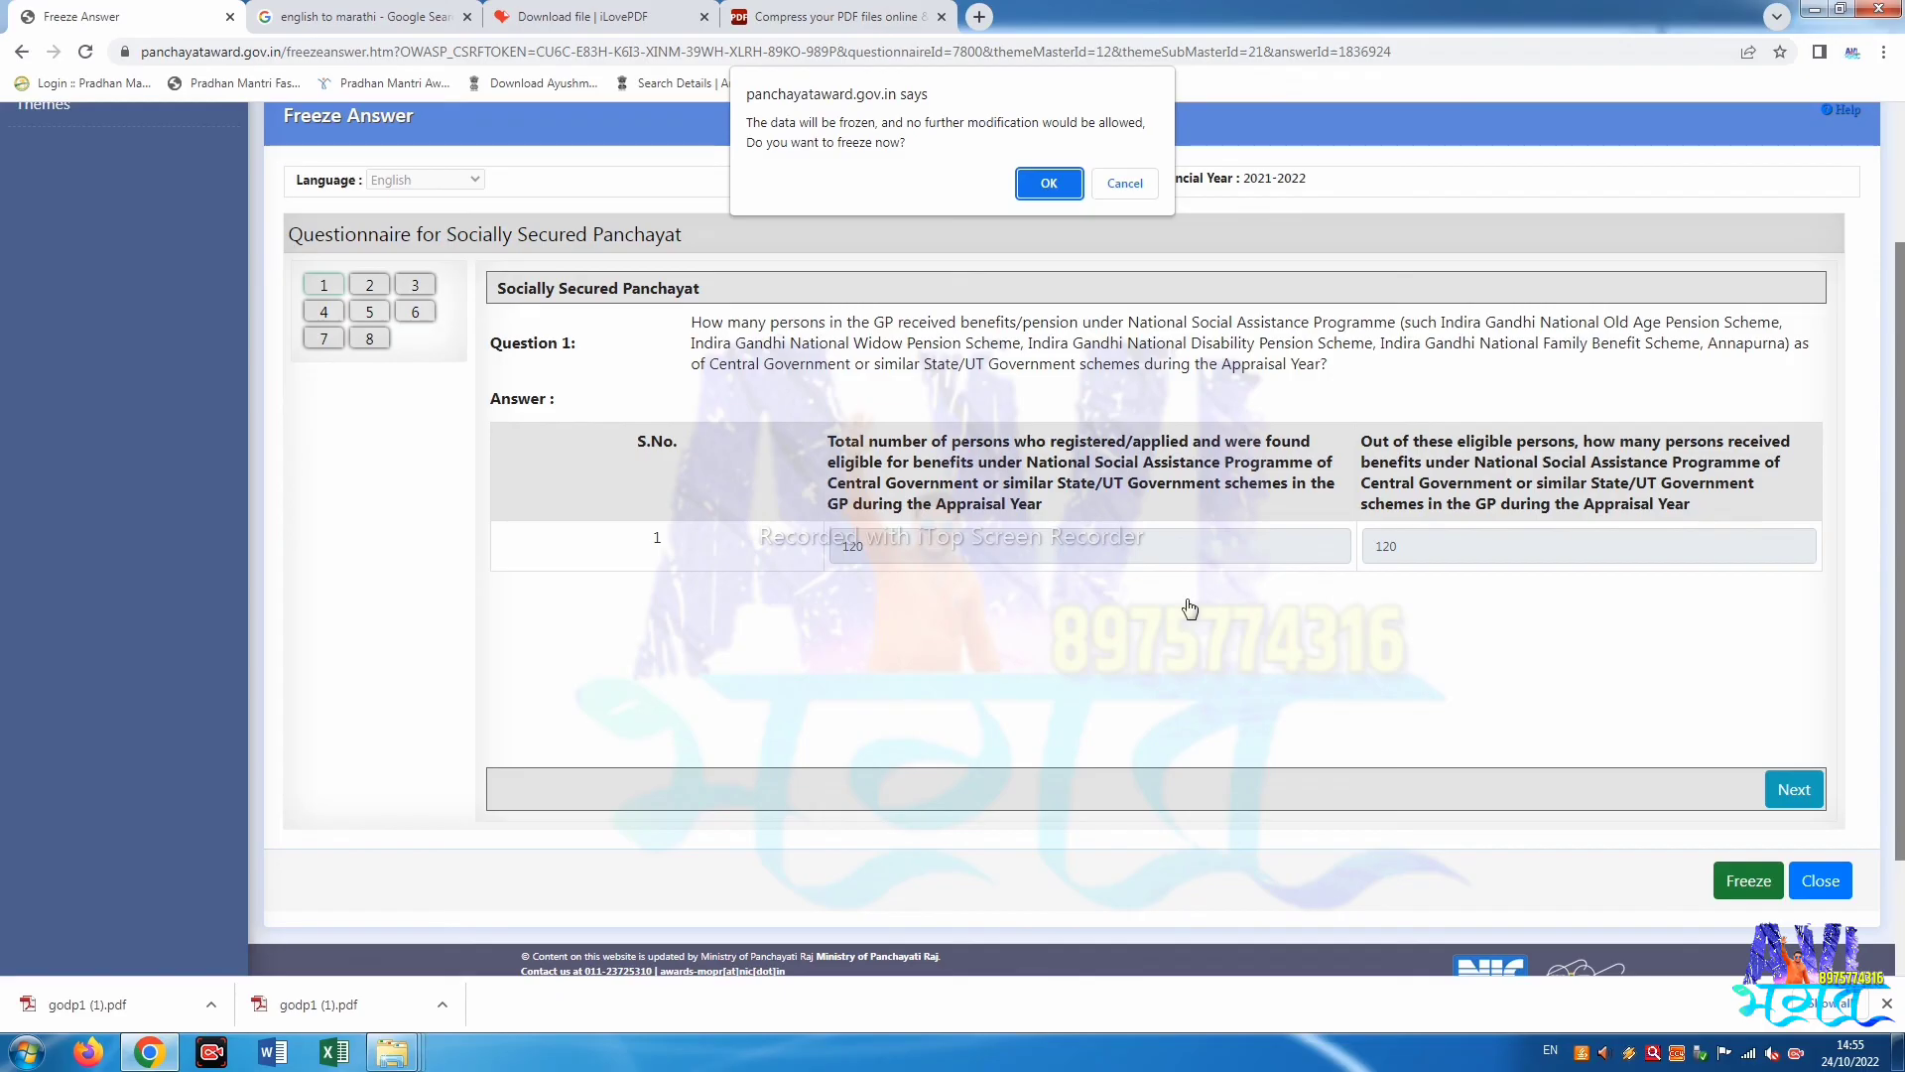
click(1047, 182)
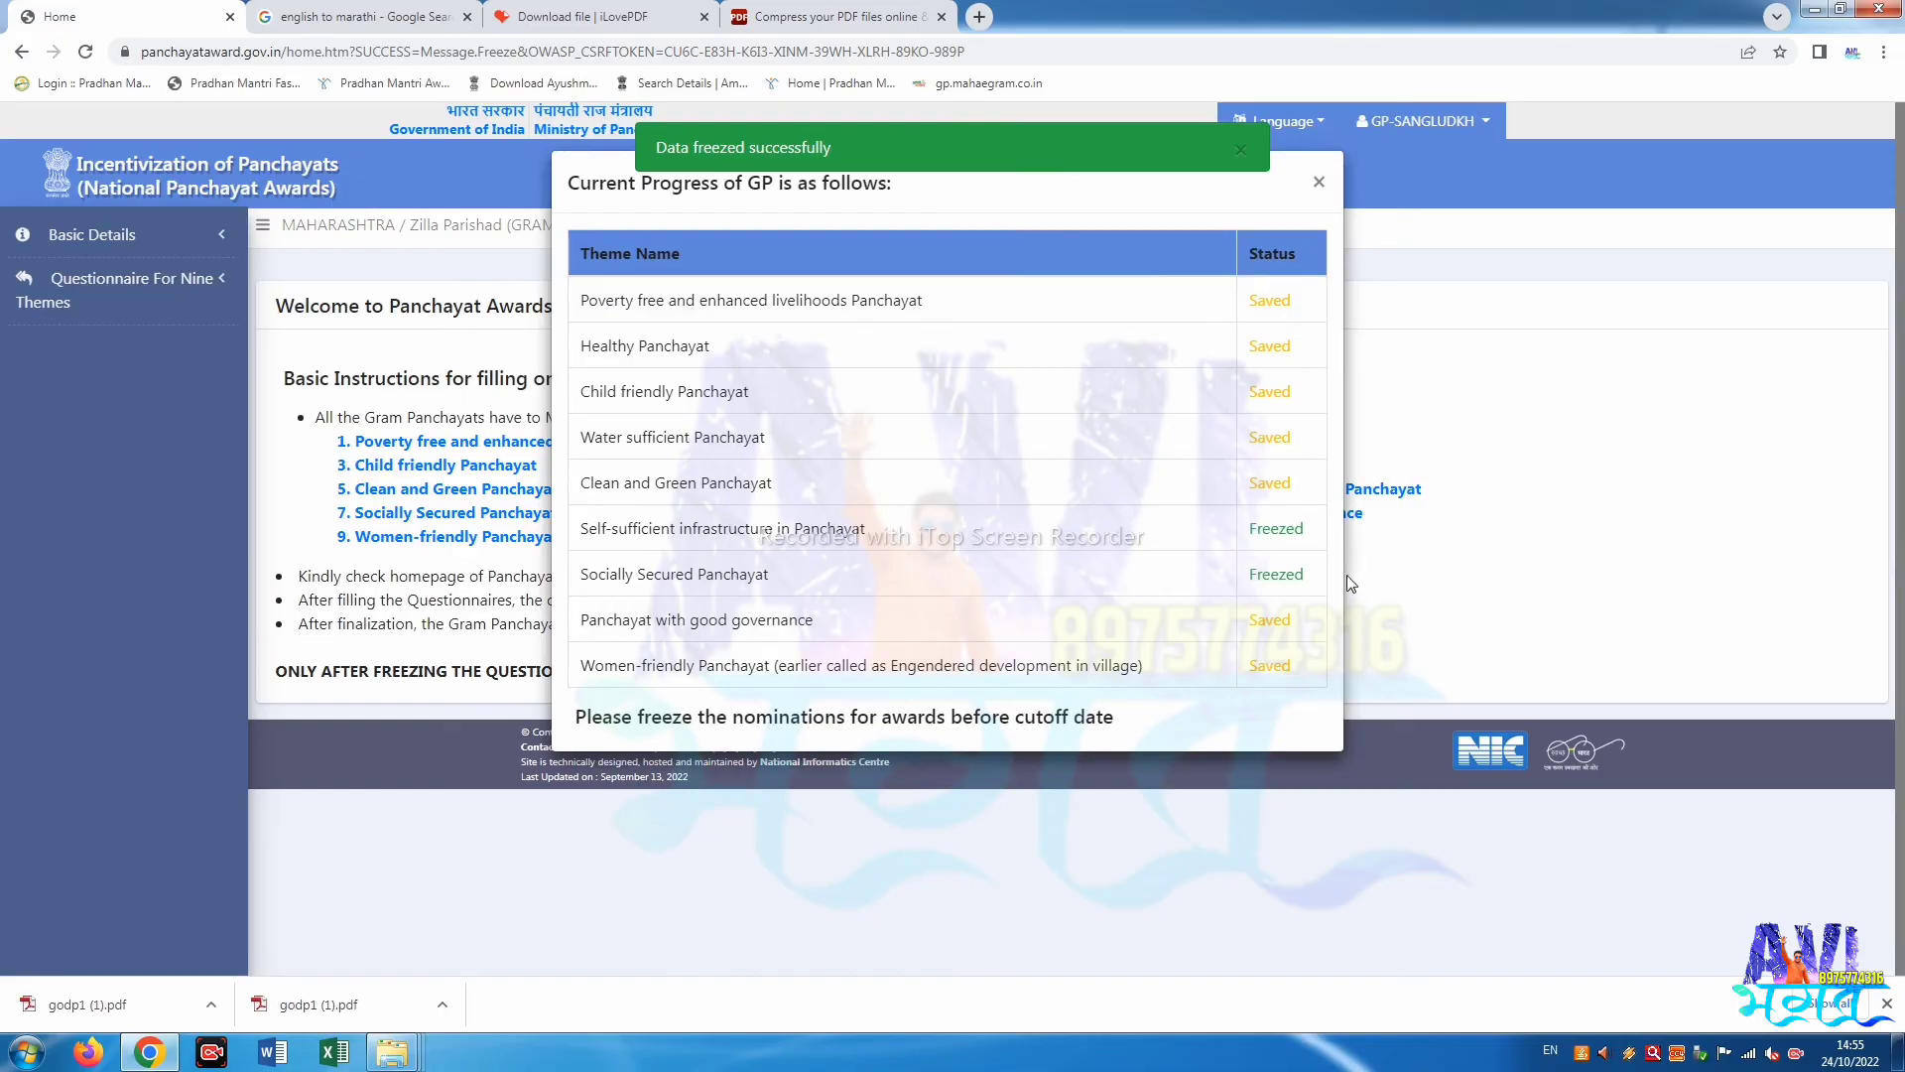
Review the Socially Secured Panchayat status in the GP progress list and close the list.
drag(1304, 579, 1245, 581)
click(1227, 585)
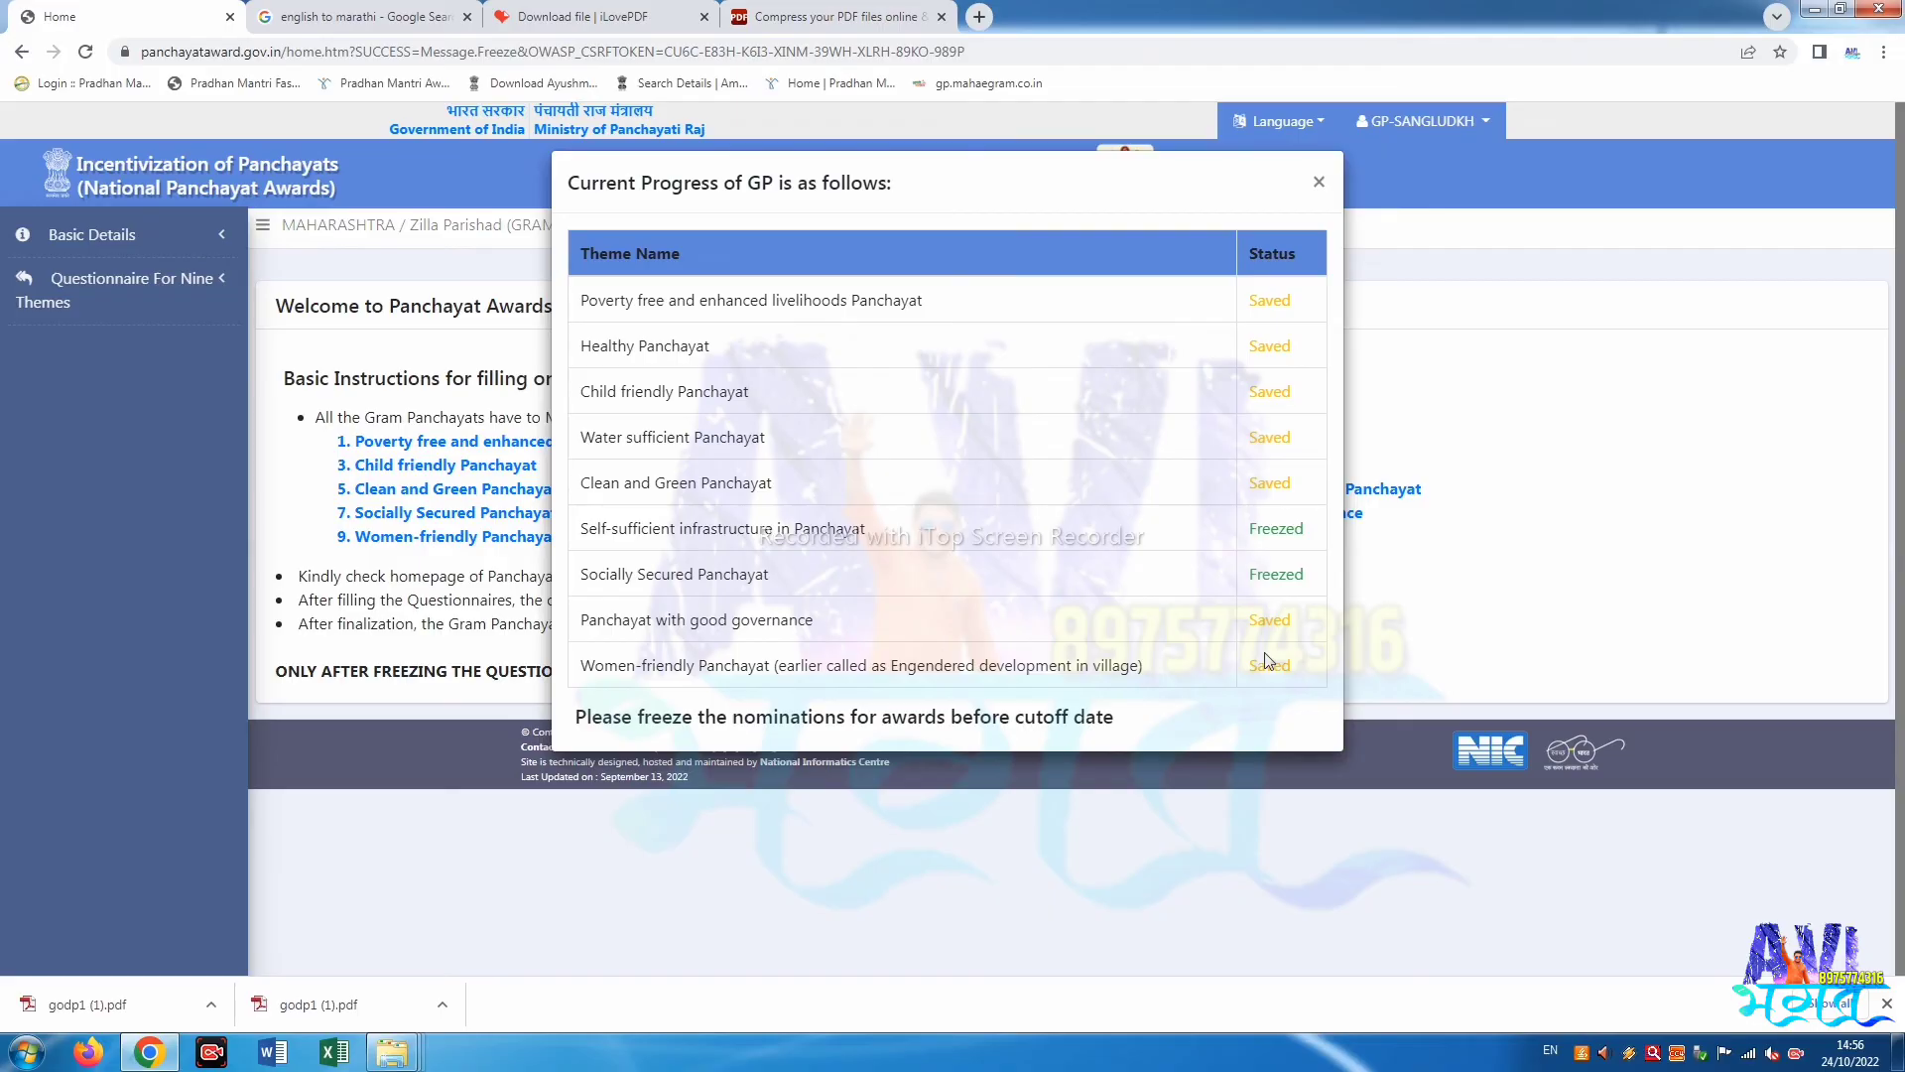
click(1322, 182)
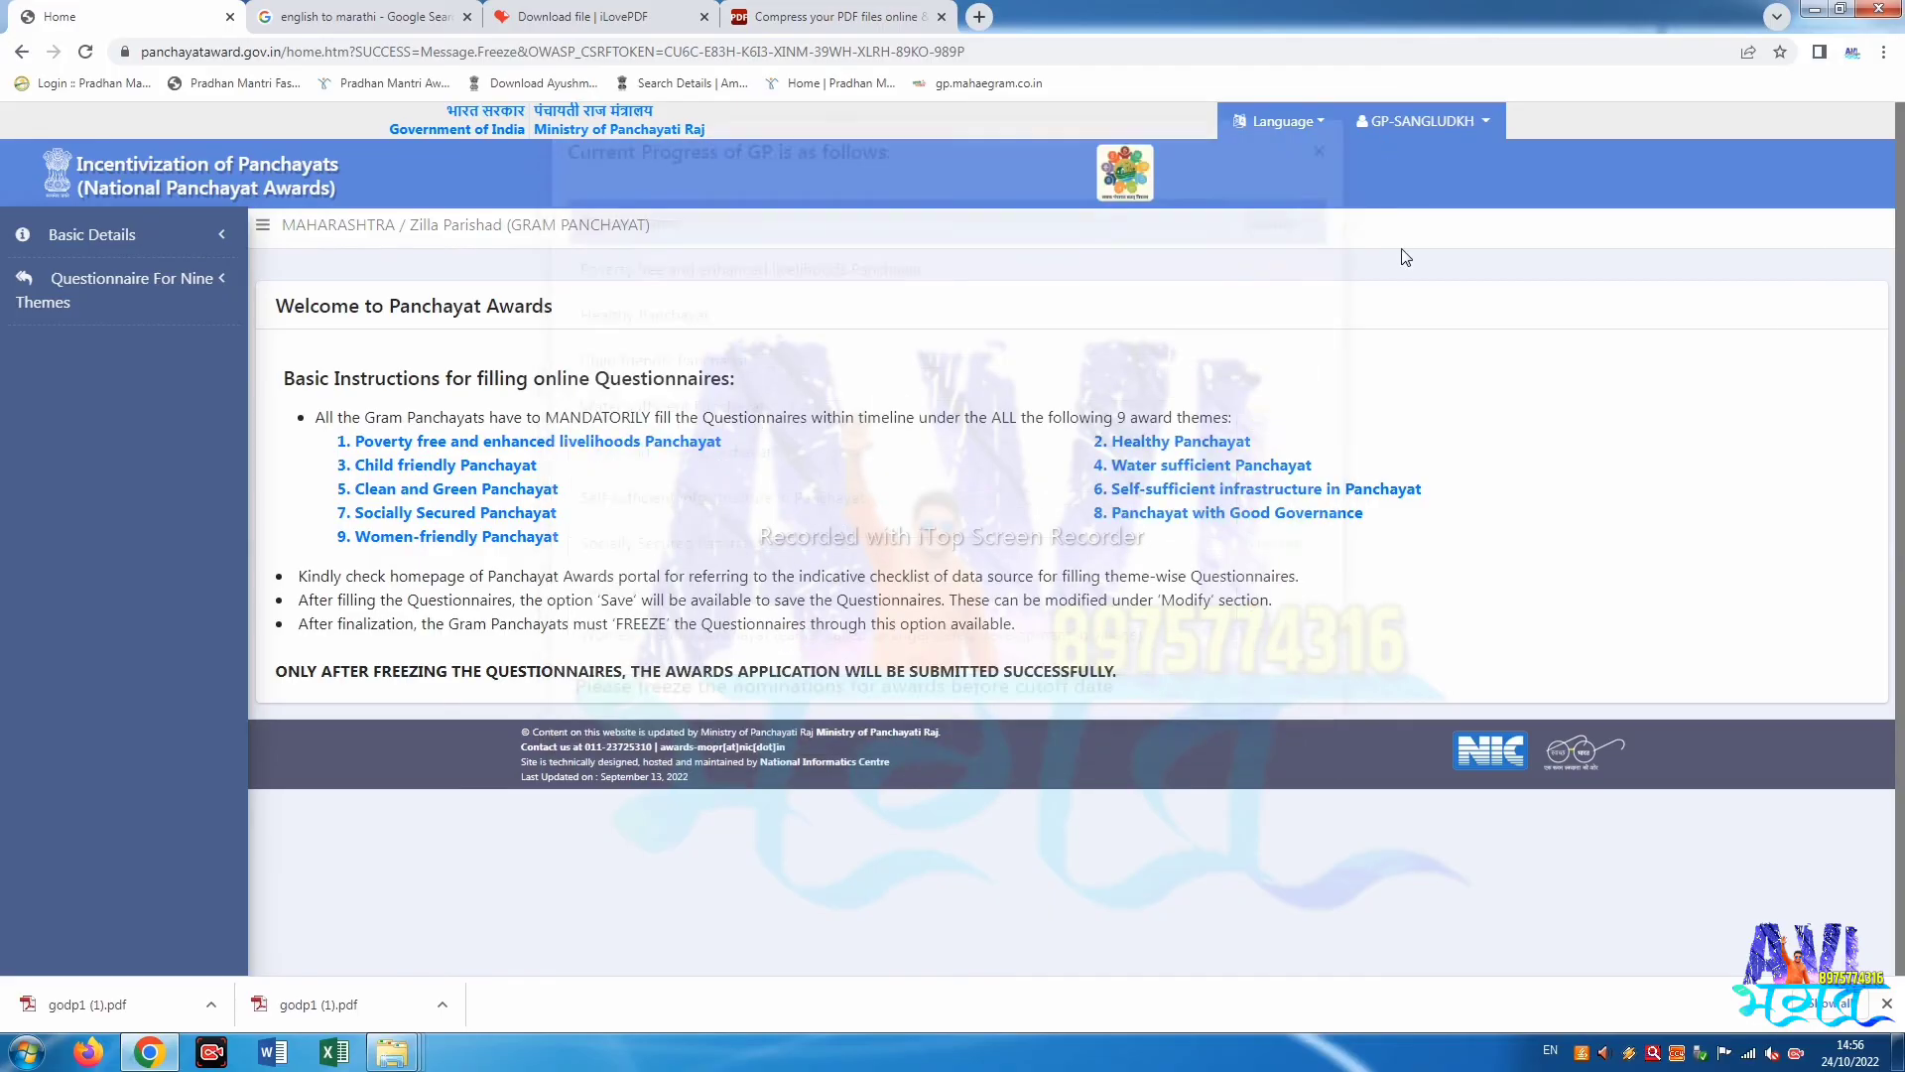